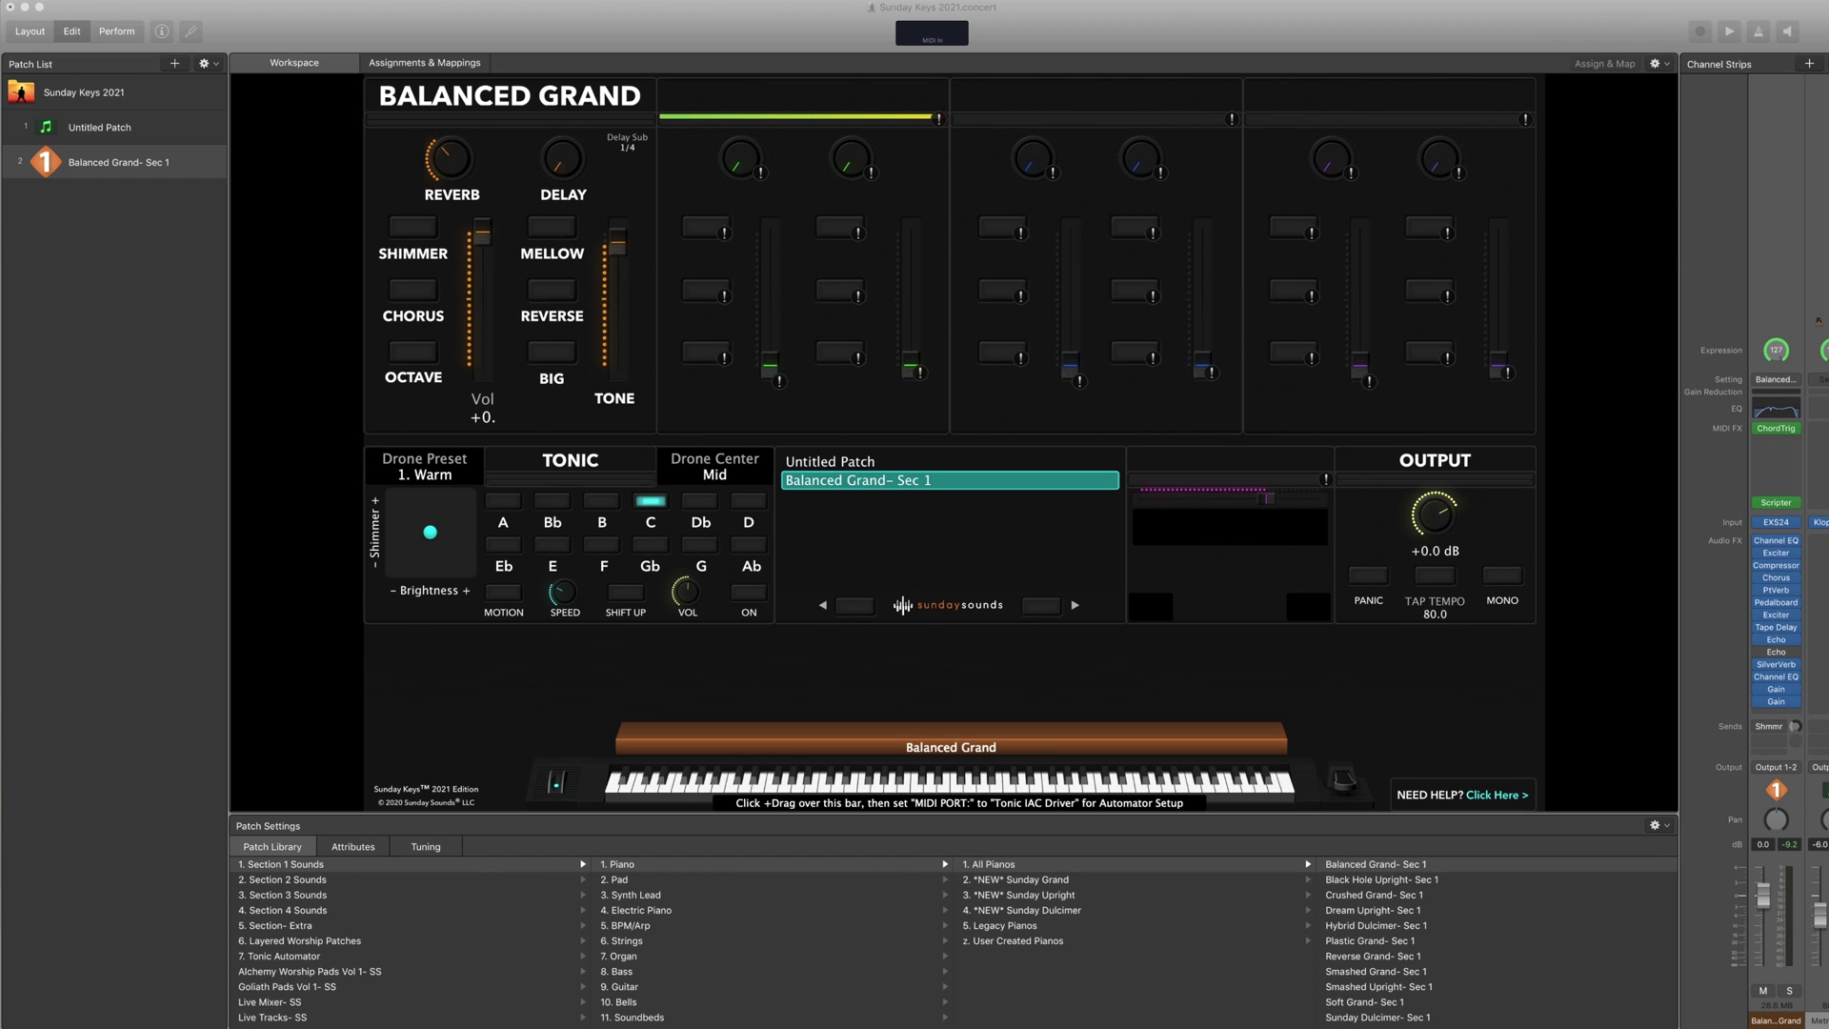
Add one software instrument channel strip to the Untitled Patch, widening the channel strips area for more room
left_click(185, 134)
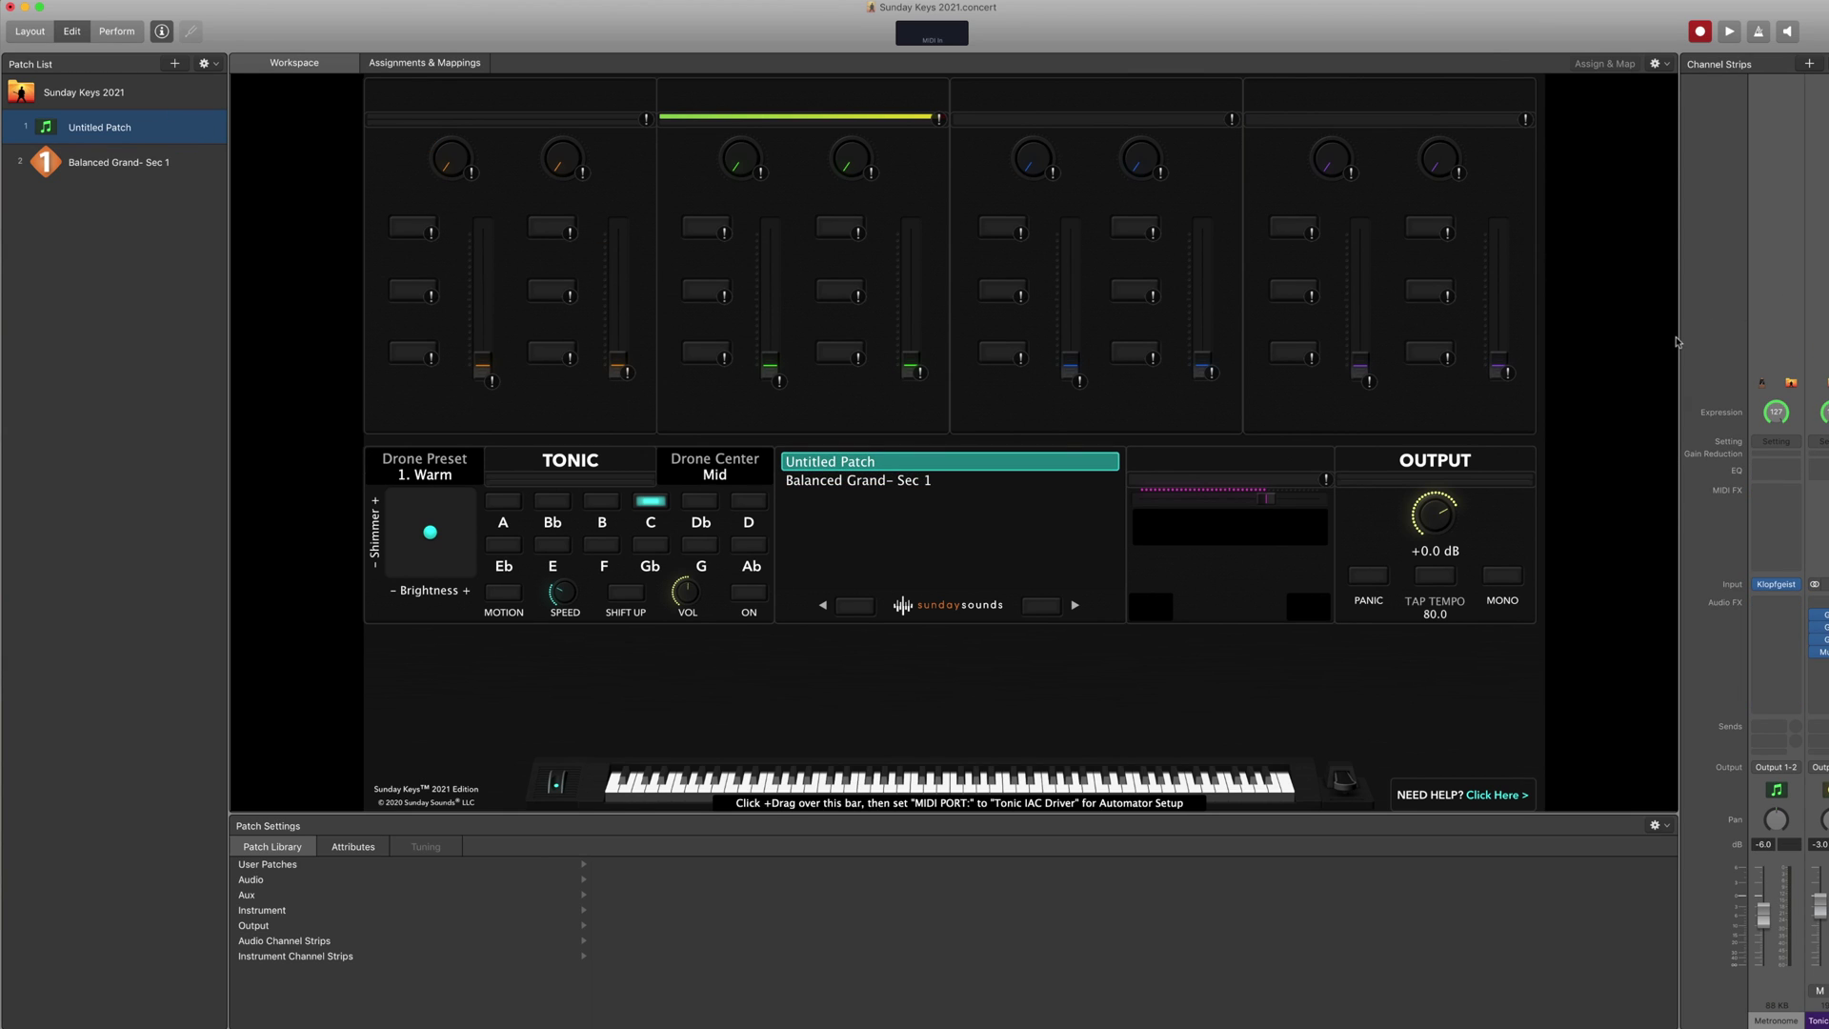
left_click_drag(1677, 341, 1502, 358)
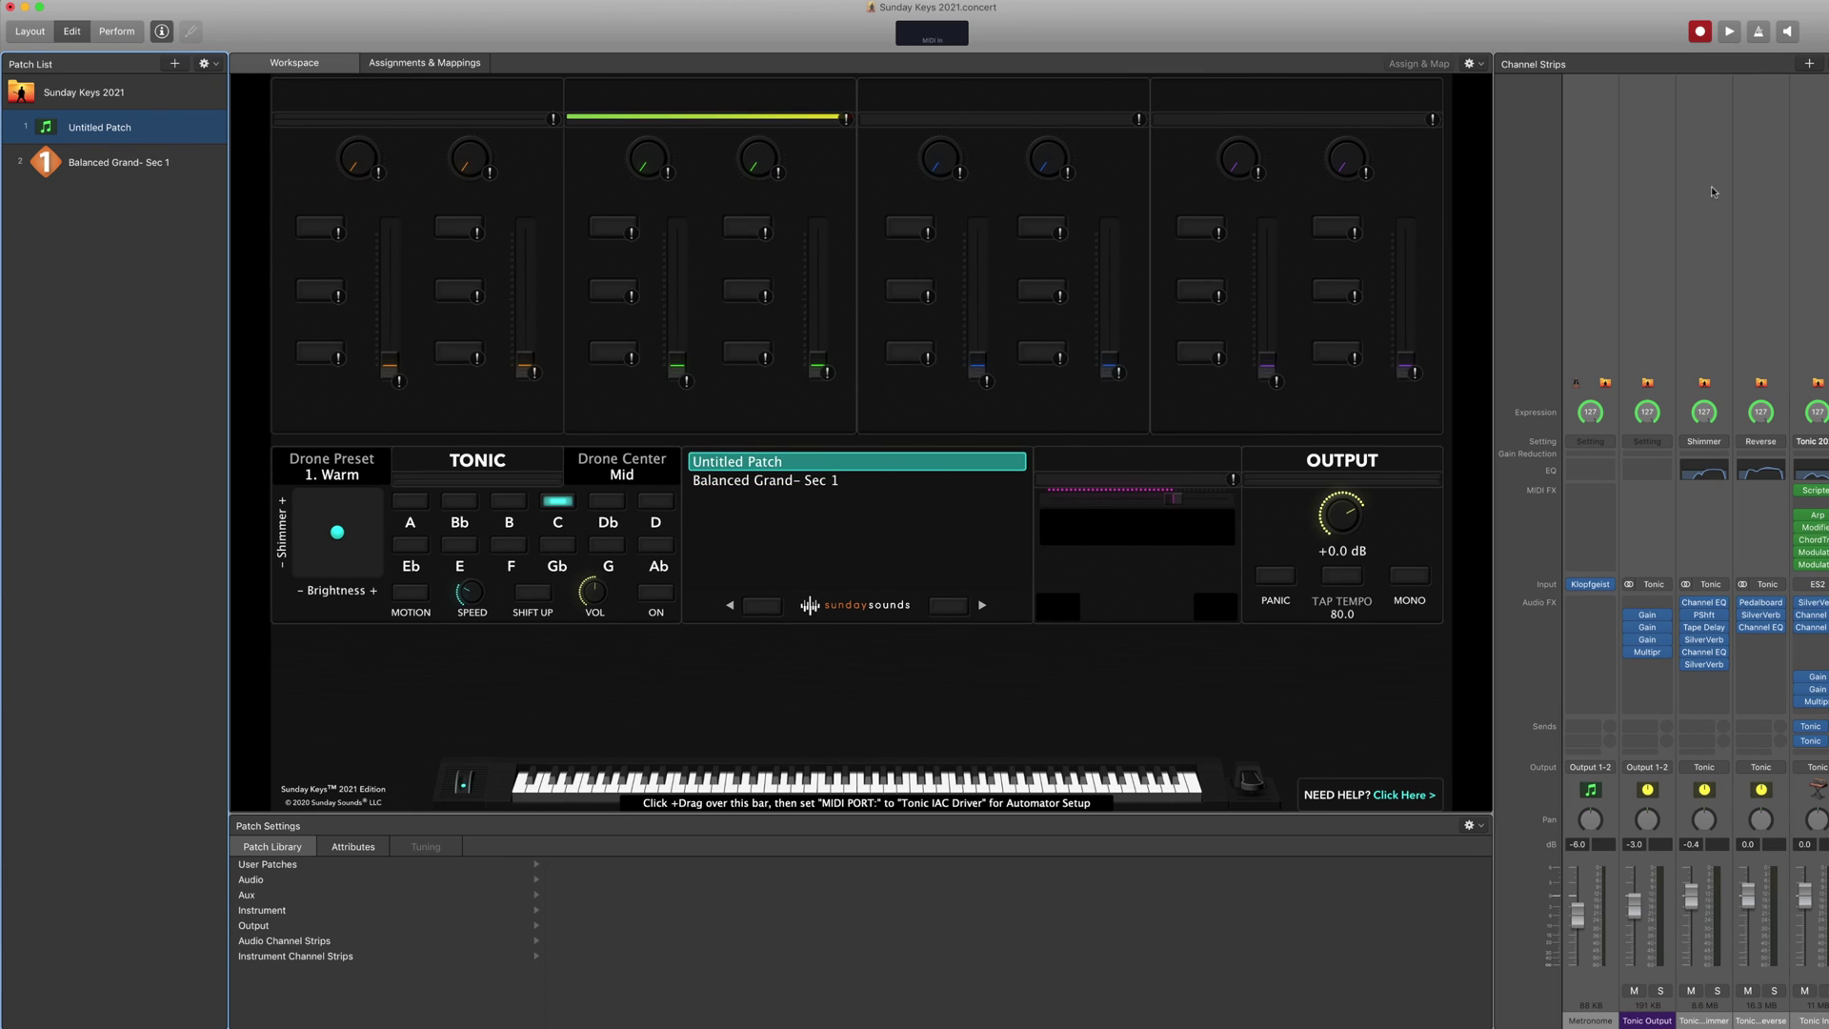
left_click(1809, 64)
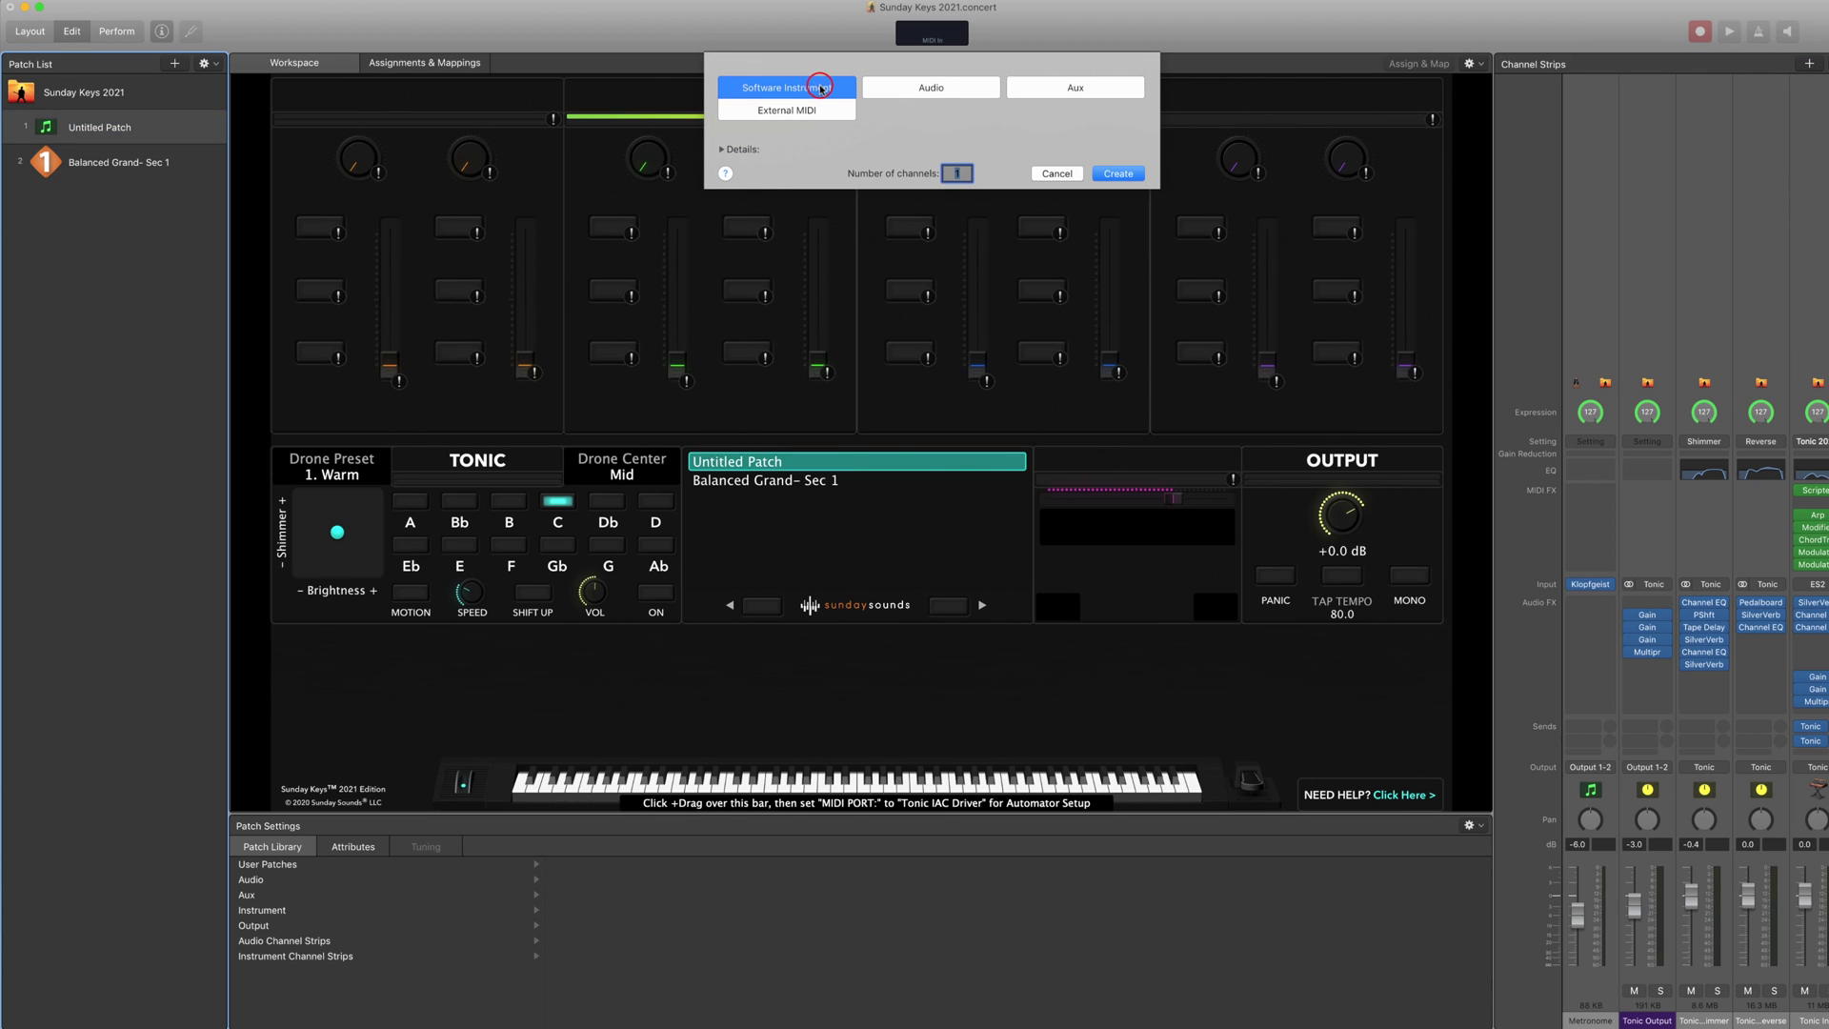
left_click(1110, 173)
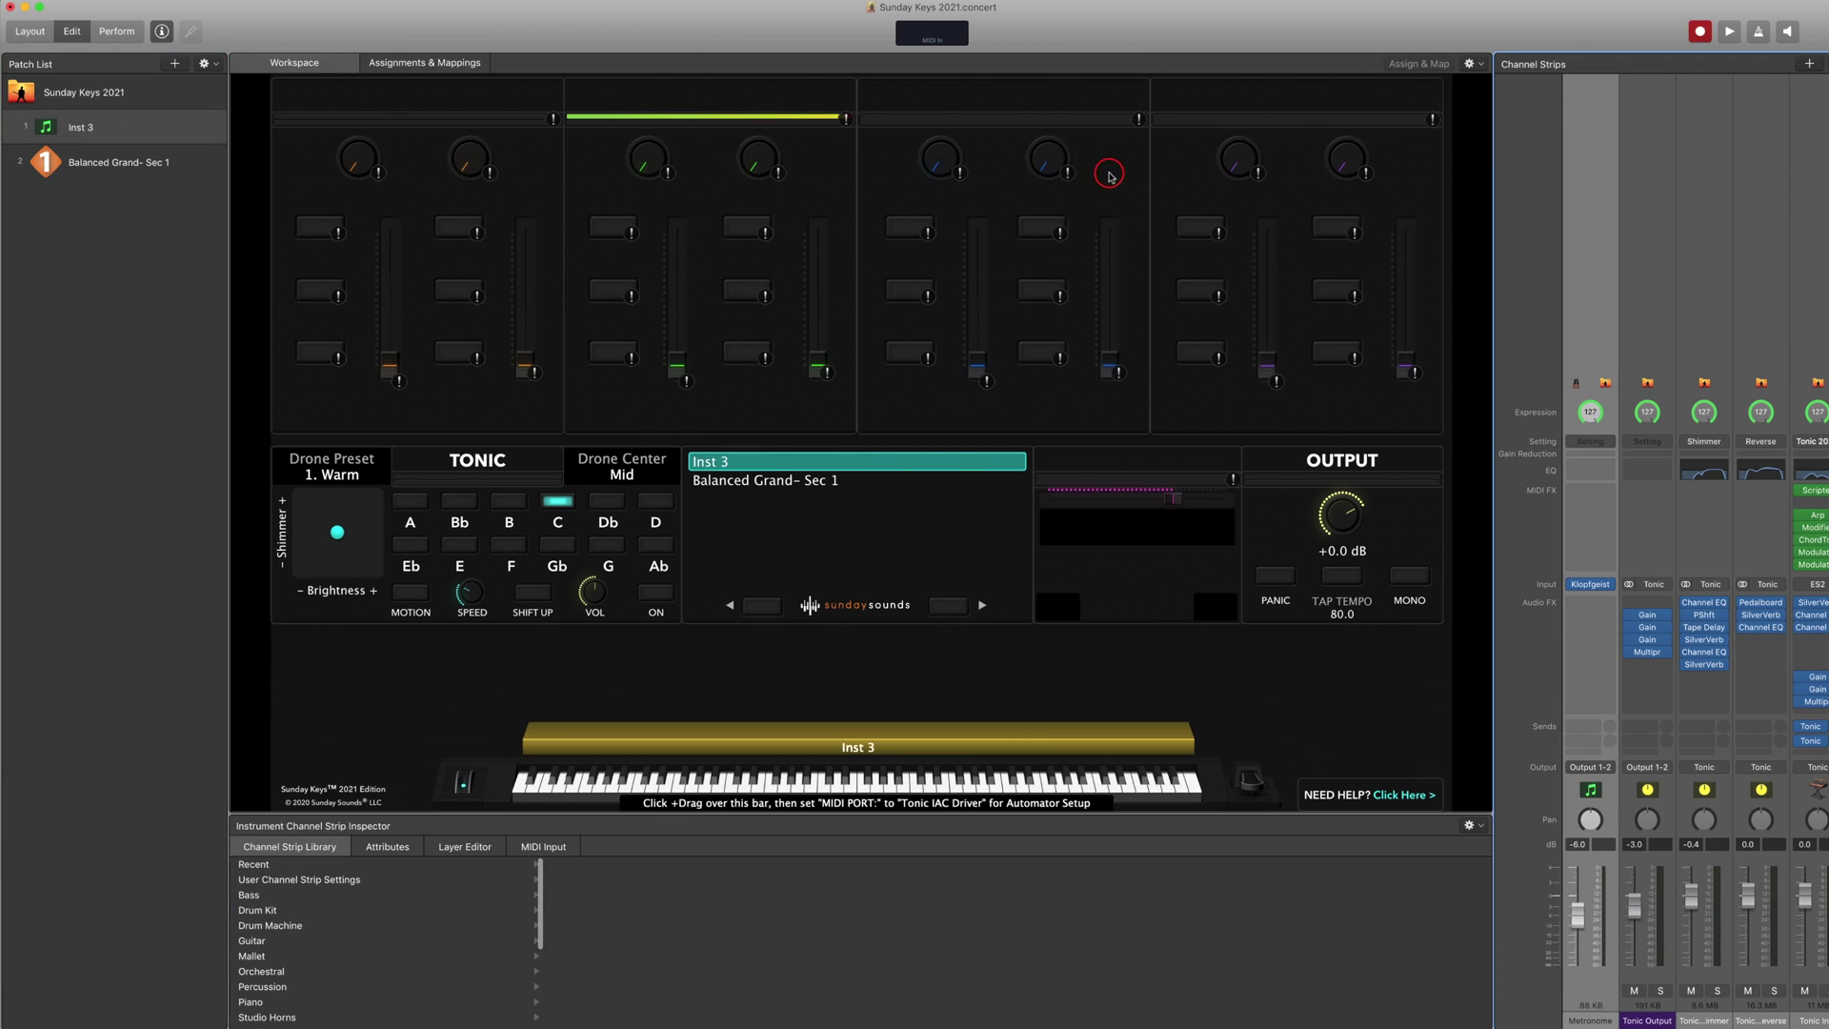
Load the ES2 (Synthesizer 2) plug-in as the instrument on the new channel strip
left_click(1590, 585)
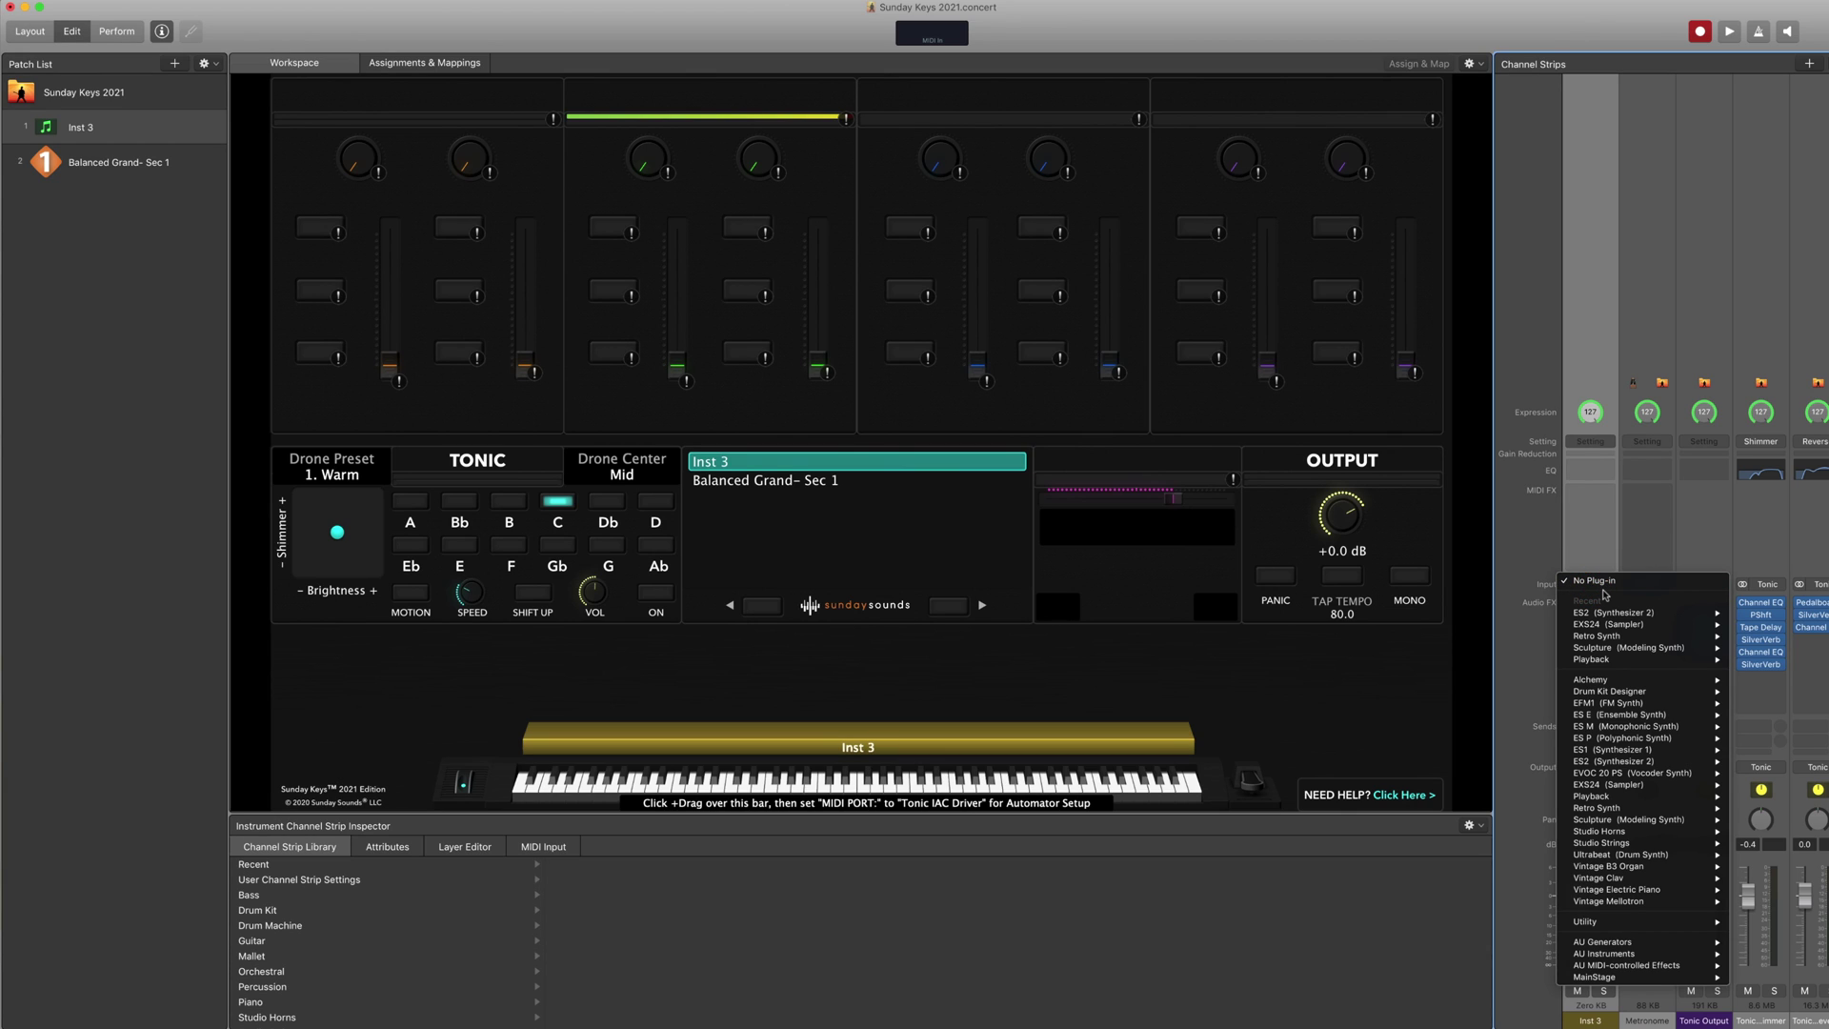
mouse_move(1637, 626)
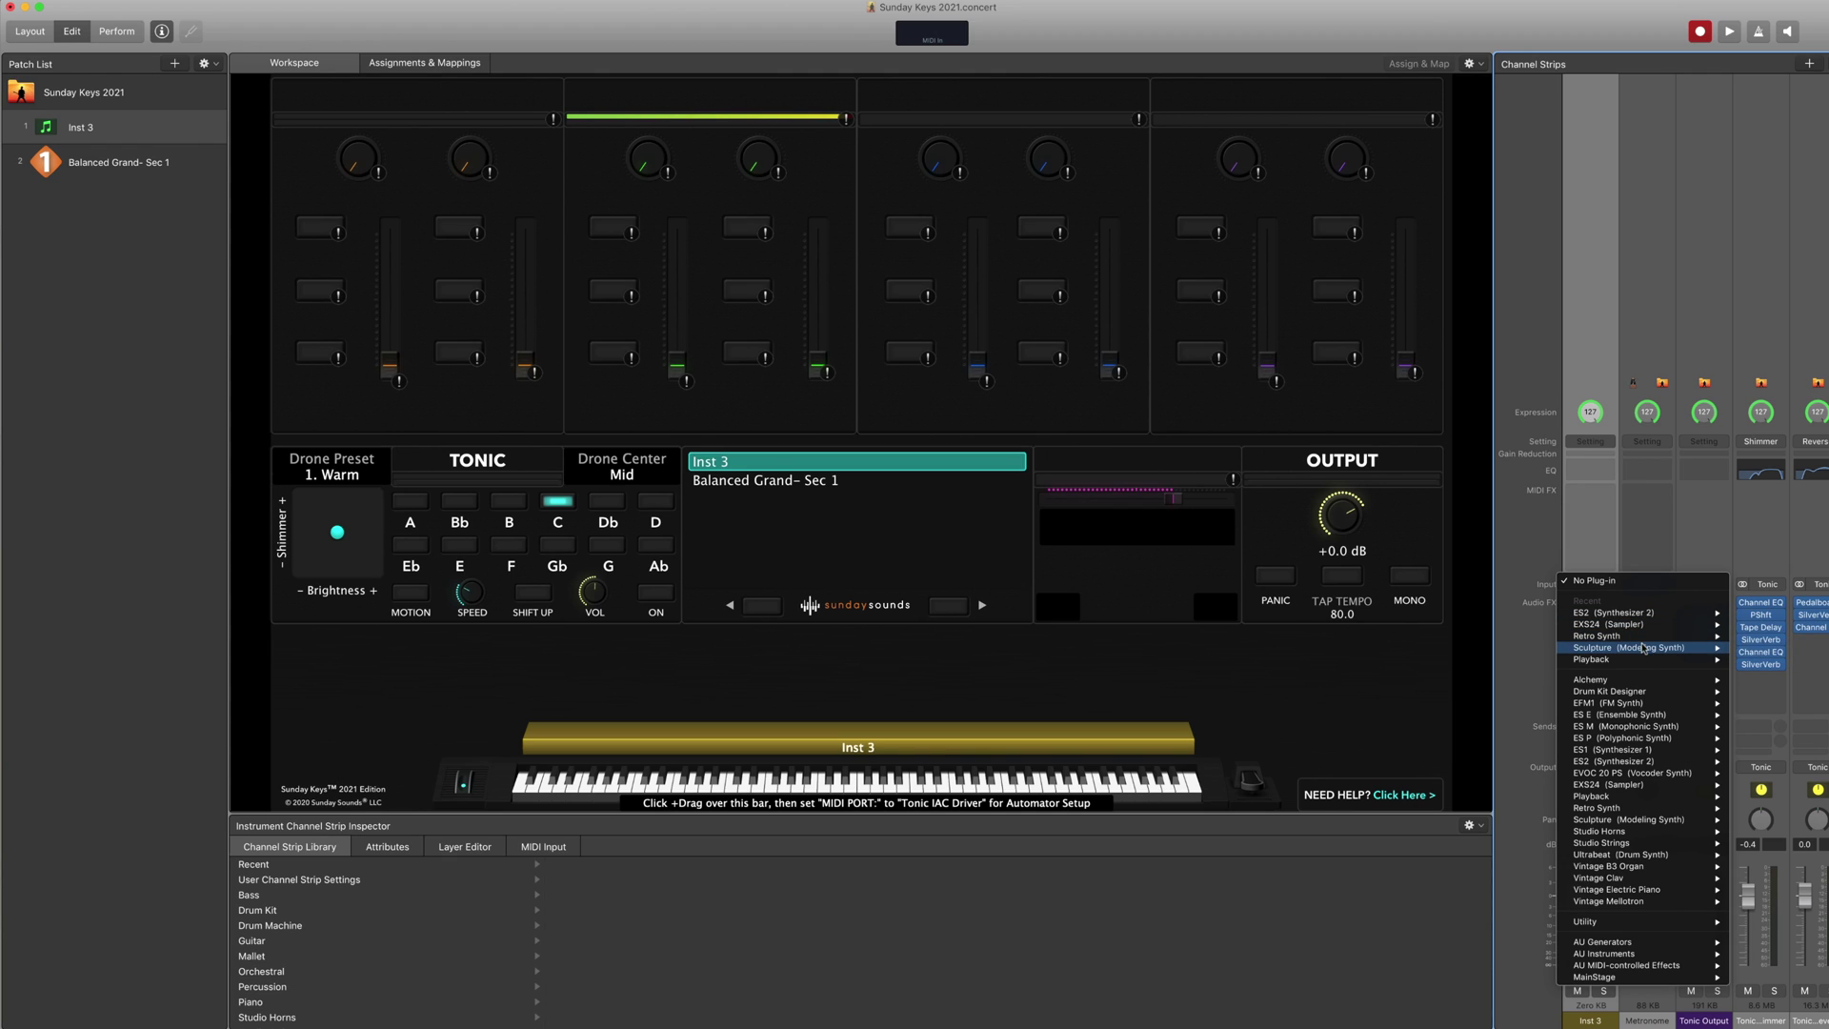
mouse_move(1653, 679)
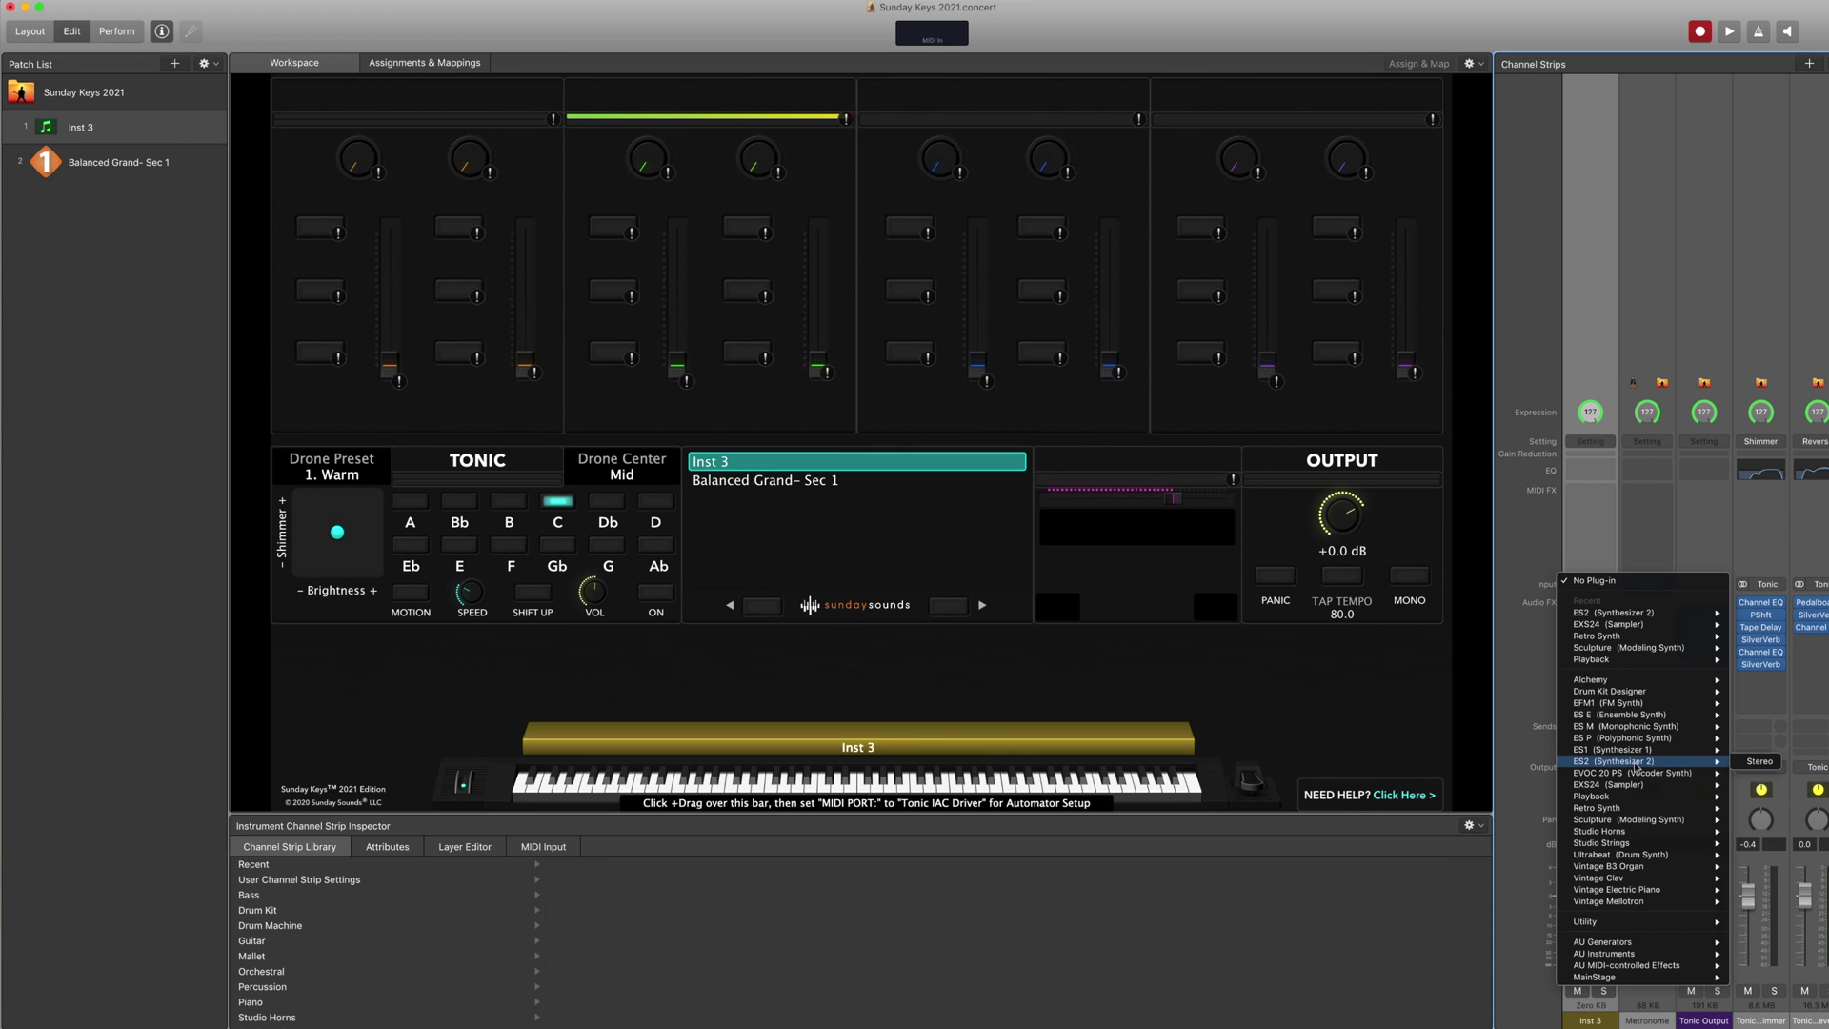
left_click(1637, 761)
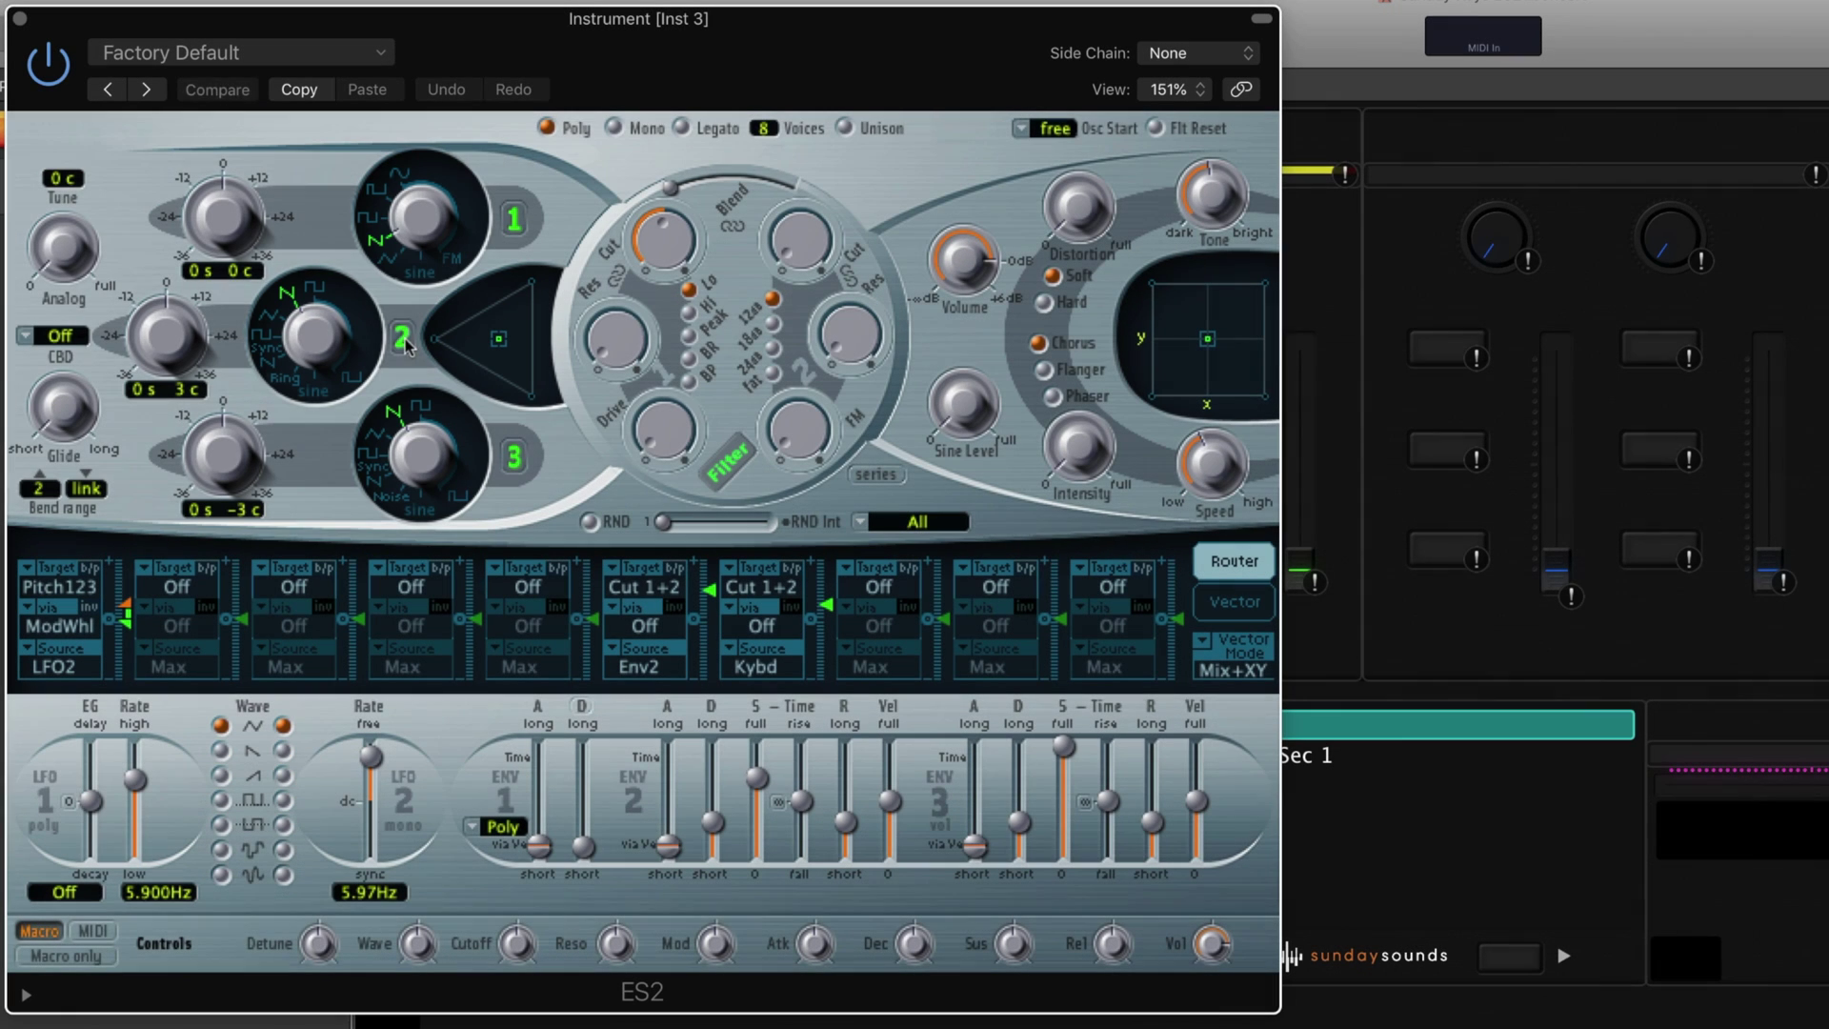
Isolate oscillator 1 by turning off oscillators 2 and 3, audition its waveforms, and choose the one directly beside sine
left_click(402, 337)
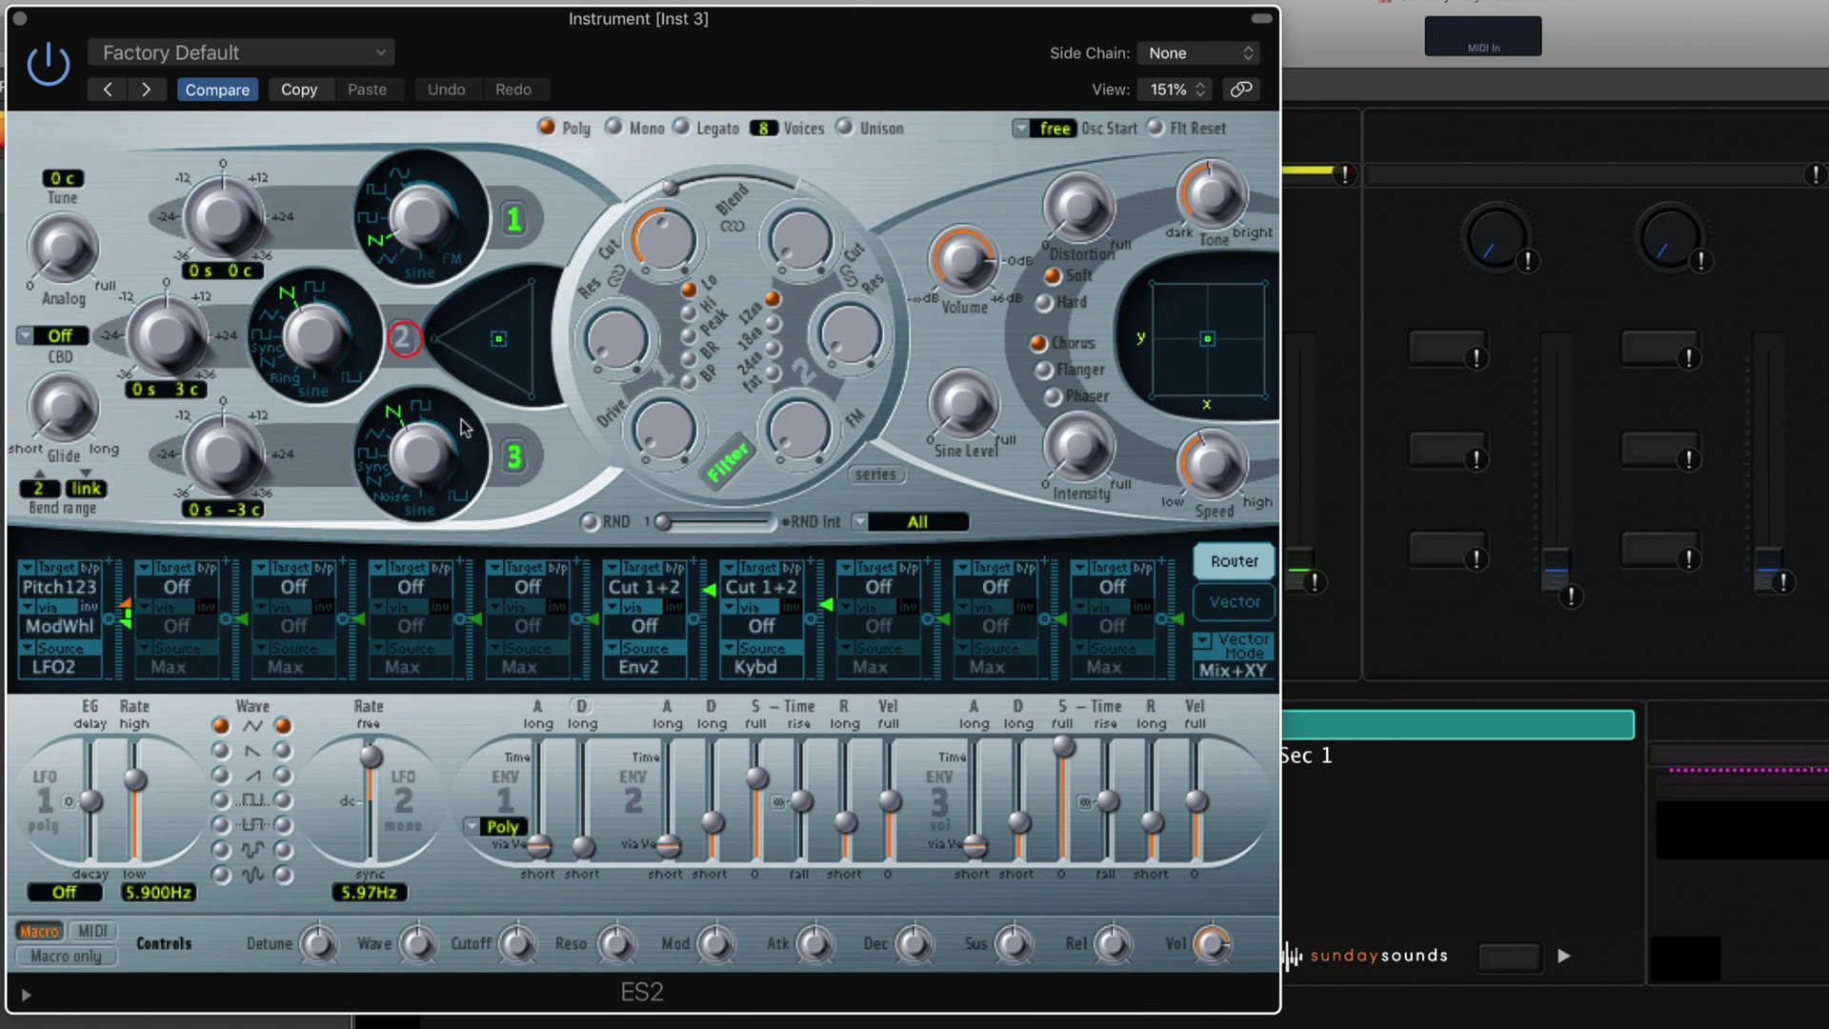
left_click(514, 460)
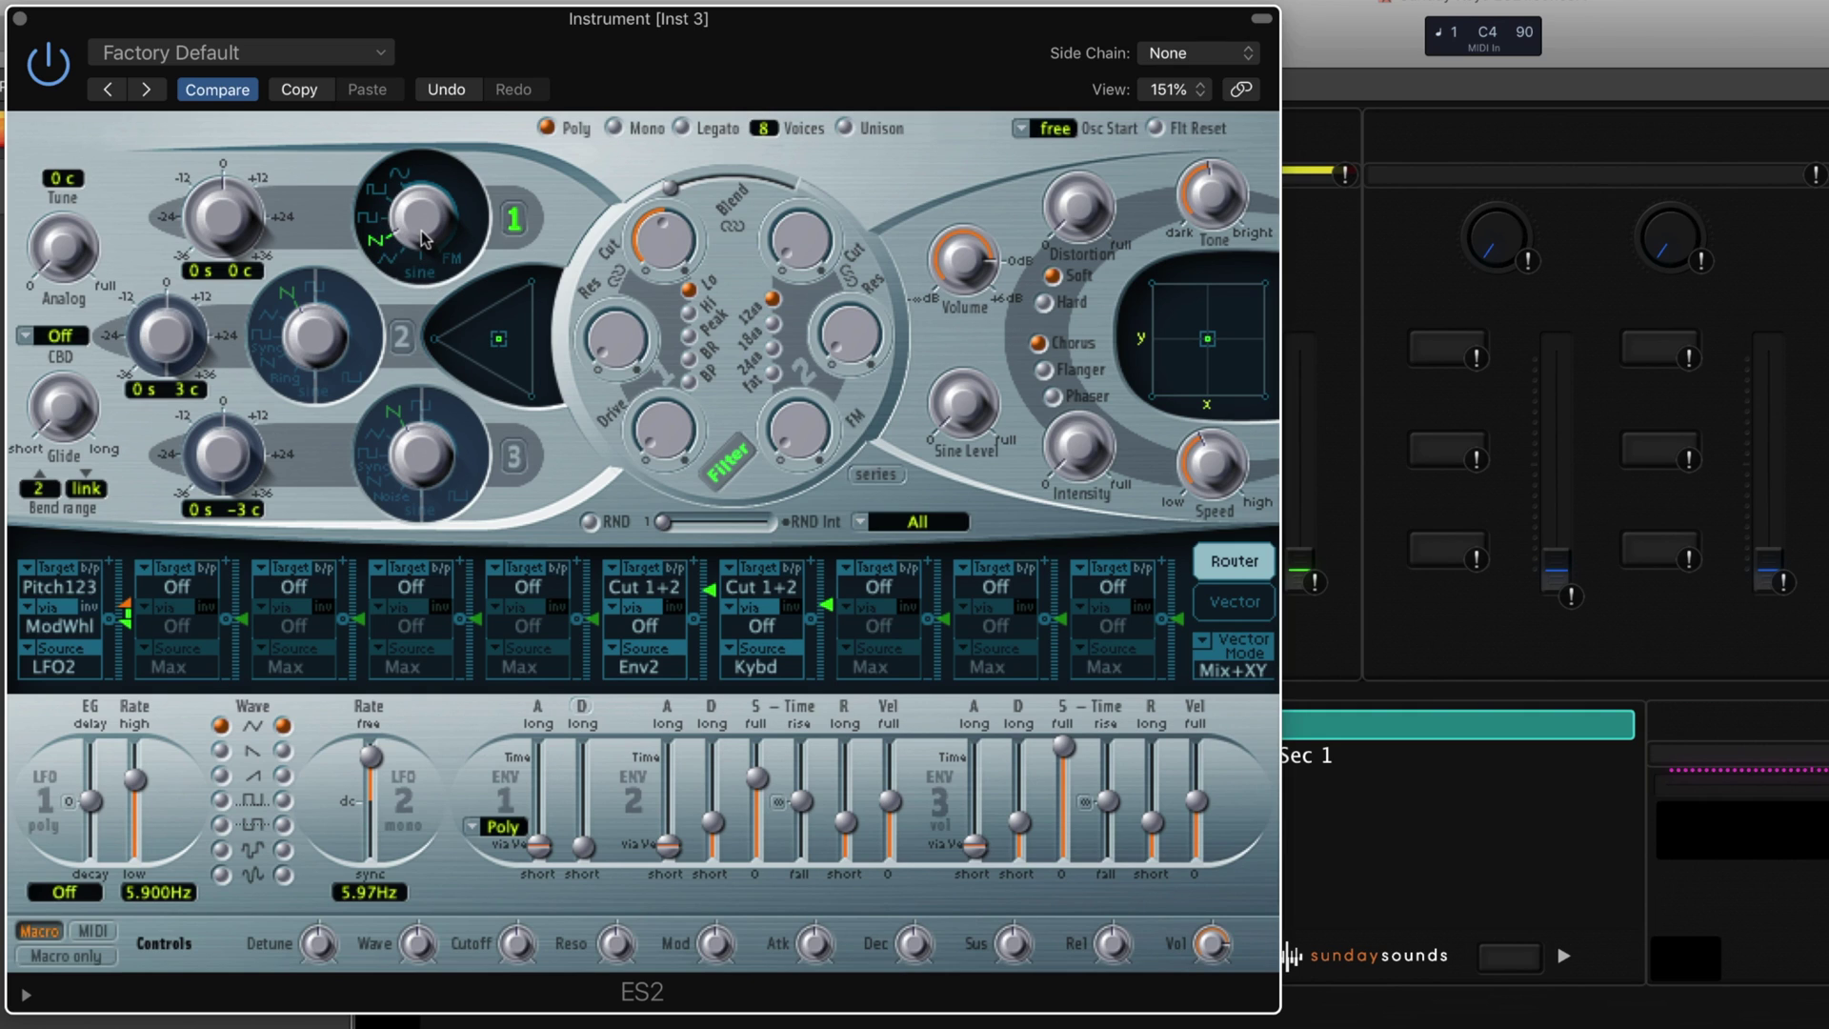
left_click_drag(420, 222, 433, 262)
left_click(422, 229)
left_click_drag(407, 222, 445, 246)
left_click_drag(427, 172, 420, 215)
left_click(392, 259)
Turn oscillators 2 and 3 back on and audition oscillator 3's waveforms, ending on the sawtooth
left_click(401, 340)
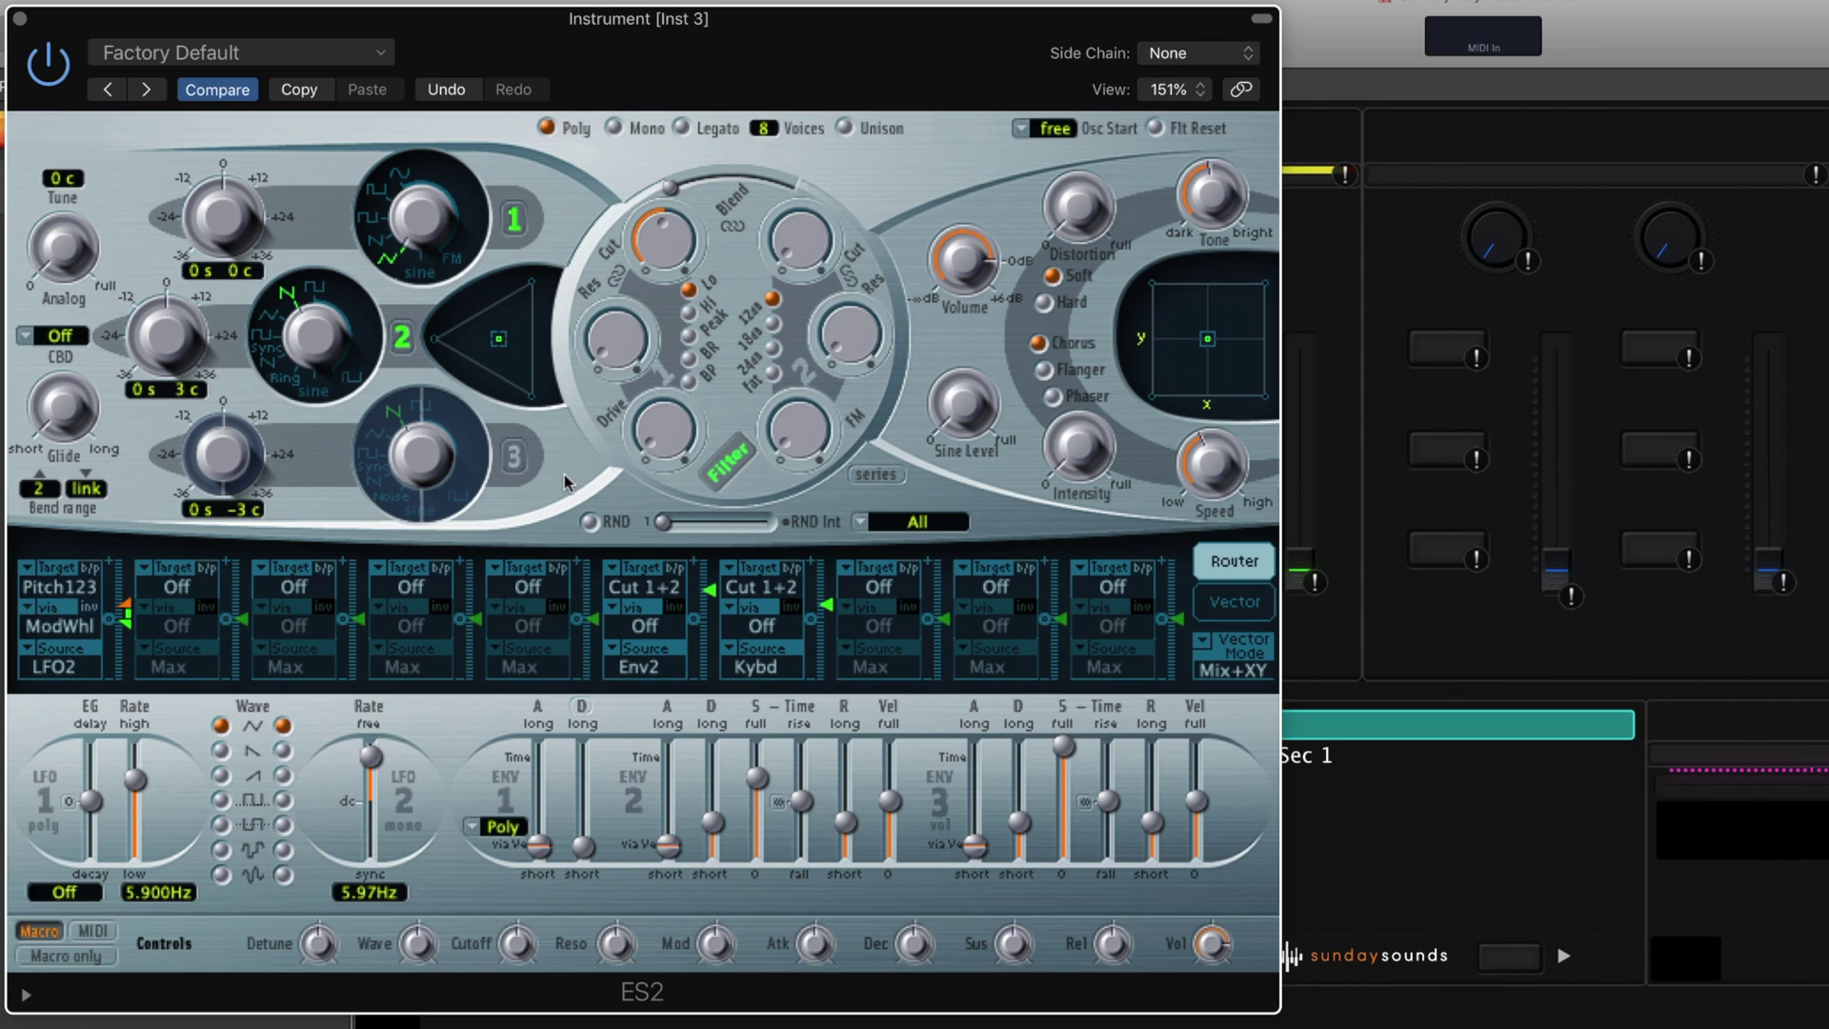
left_click(512, 459)
left_click(513, 459)
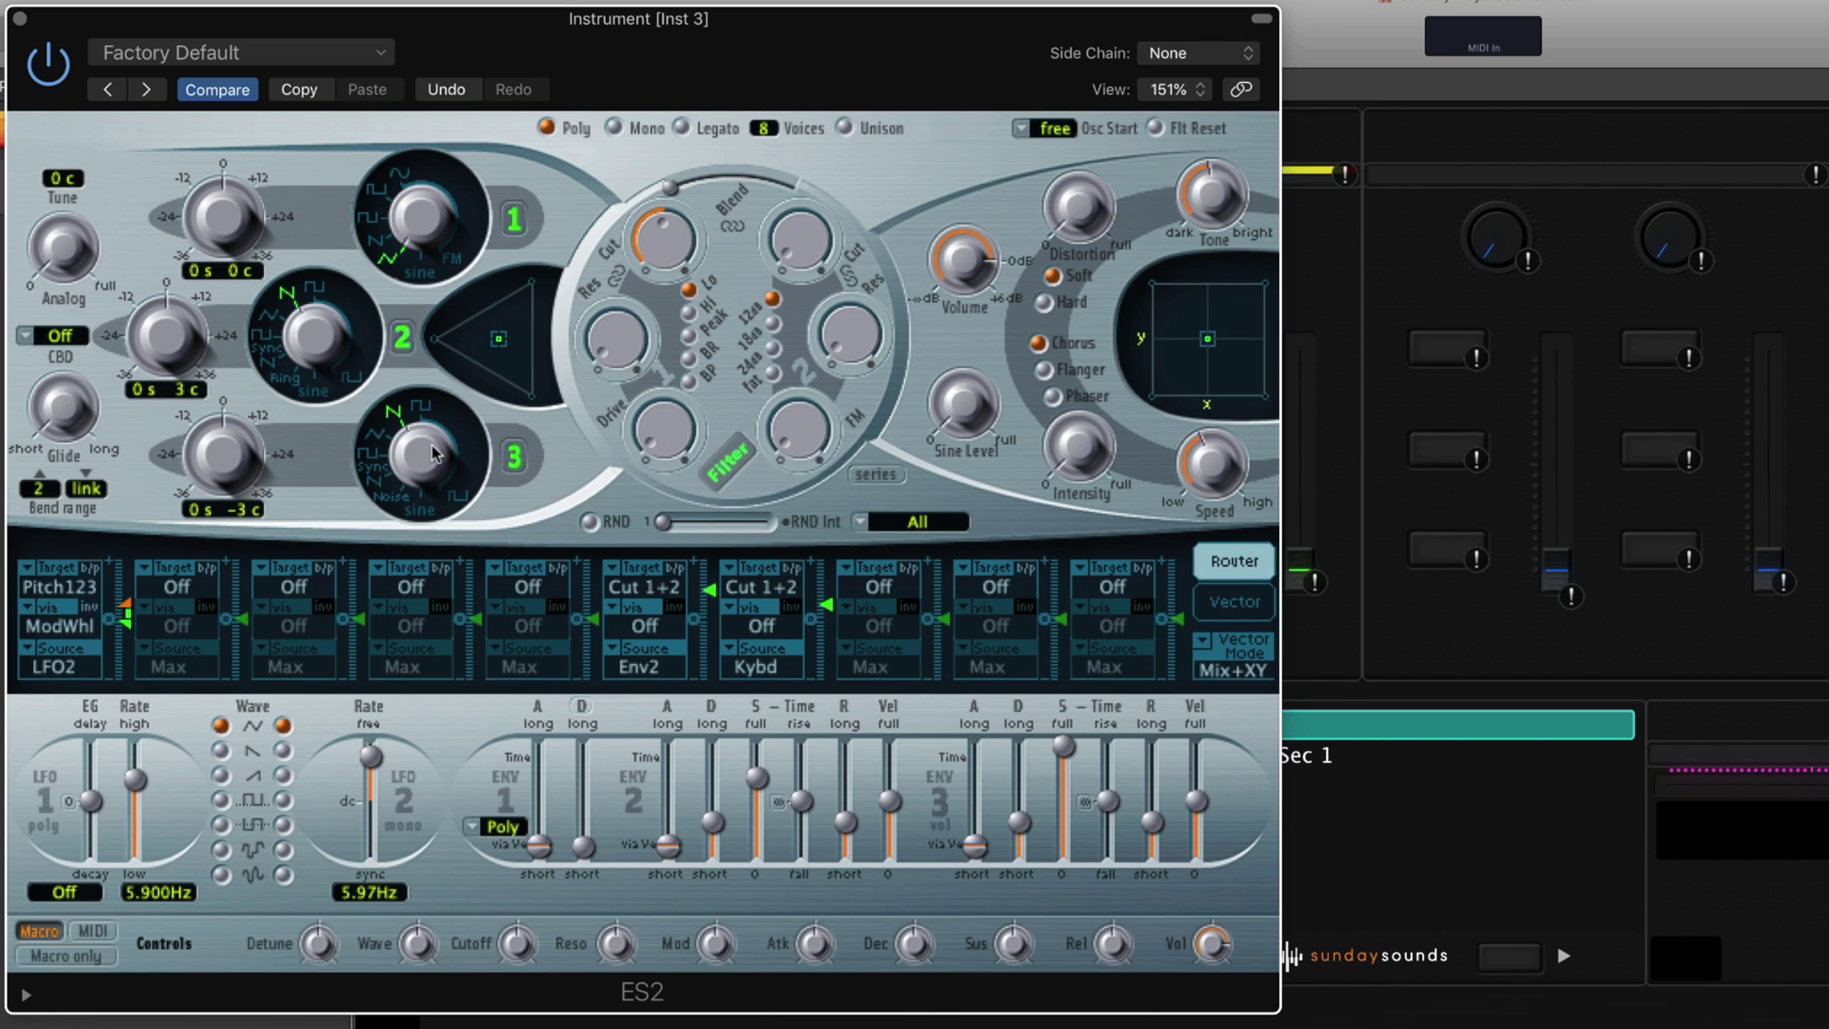
left_click_drag(420, 455, 434, 519)
left_click(425, 461)
left_click_drag(425, 461, 385, 423)
Tune oscillator 3 up 12 semitones and shift the oscillator mix point slightly within the triangle
left_click(263, 419)
left_click(496, 339)
mouse_move(496, 339)
left_mouse_down()
mouse_move(536, 281)
mouse_move(426, 345)
mouse_move(559, 453)
mouse_move(502, 335)
left_mouse_up()
left_click_drag(503, 335, 499, 325)
Enable Unison with 4 voices and raise the Analog amount slightly
left_click(845, 129)
left_click_drag(59, 252, 59, 195)
Lower the cutoff of filter 1 and try out its resonance, drive and the filter blend
left_click_drag(666, 235, 655, 302)
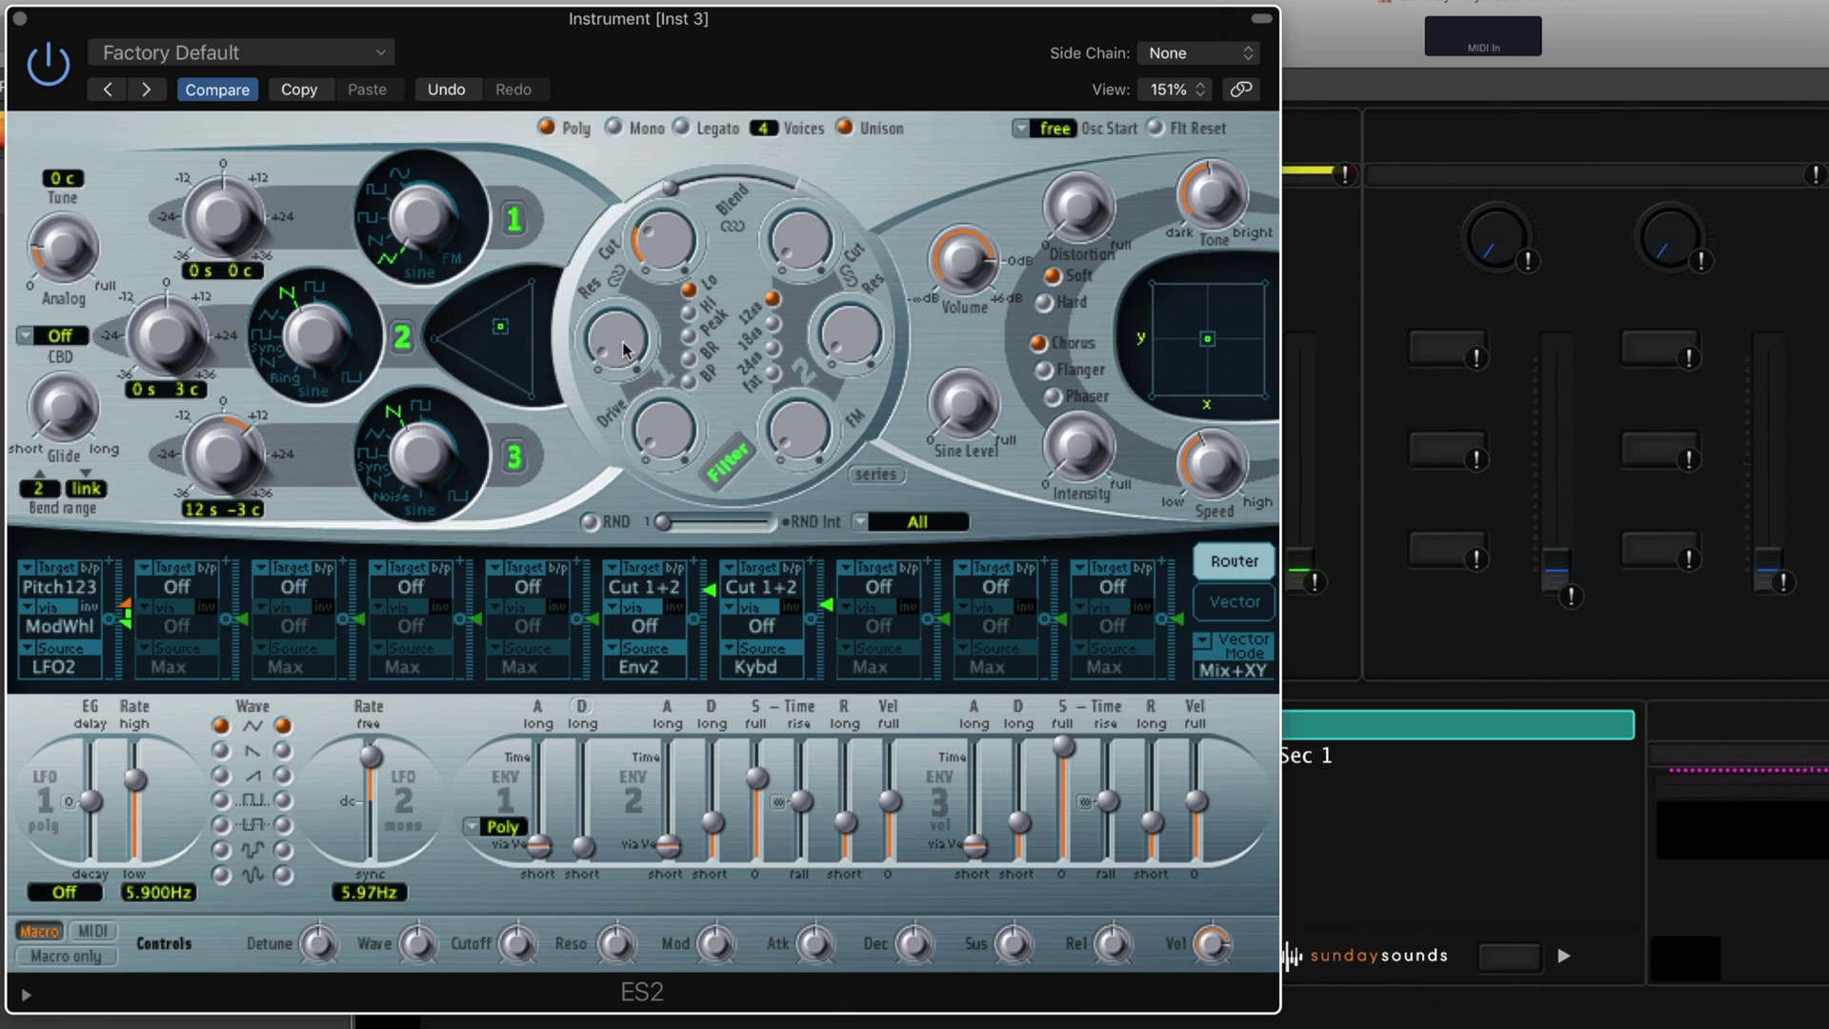
left_click_drag(624, 345, 621, 286)
mouse_move(655, 426)
left_mouse_down()
mouse_move(653, 357)
mouse_move(654, 460)
left_mouse_up()
mouse_move(676, 187)
left_mouse_down()
mouse_move(779, 190)
mouse_move(667, 200)
left_mouse_up()
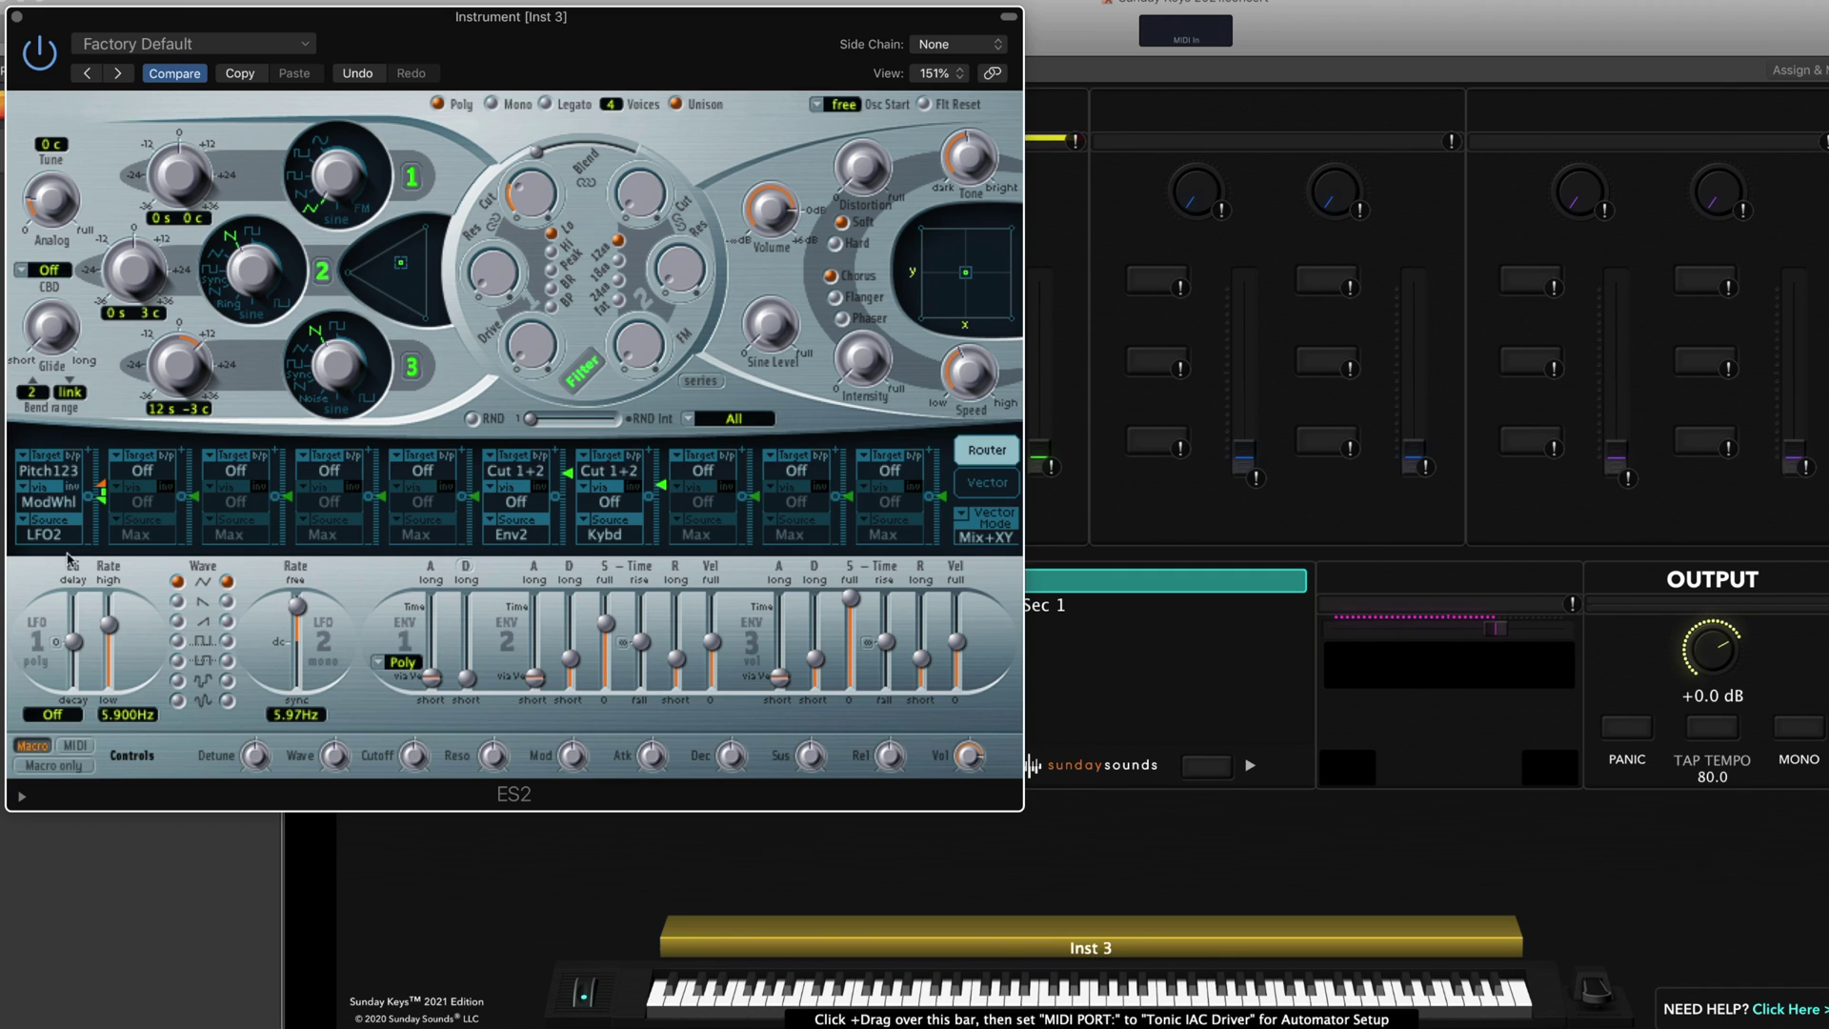
Set the first modulation routing's target to Cutoff 1 and its source to Max, controlled via ModWhl
left_click(54, 473)
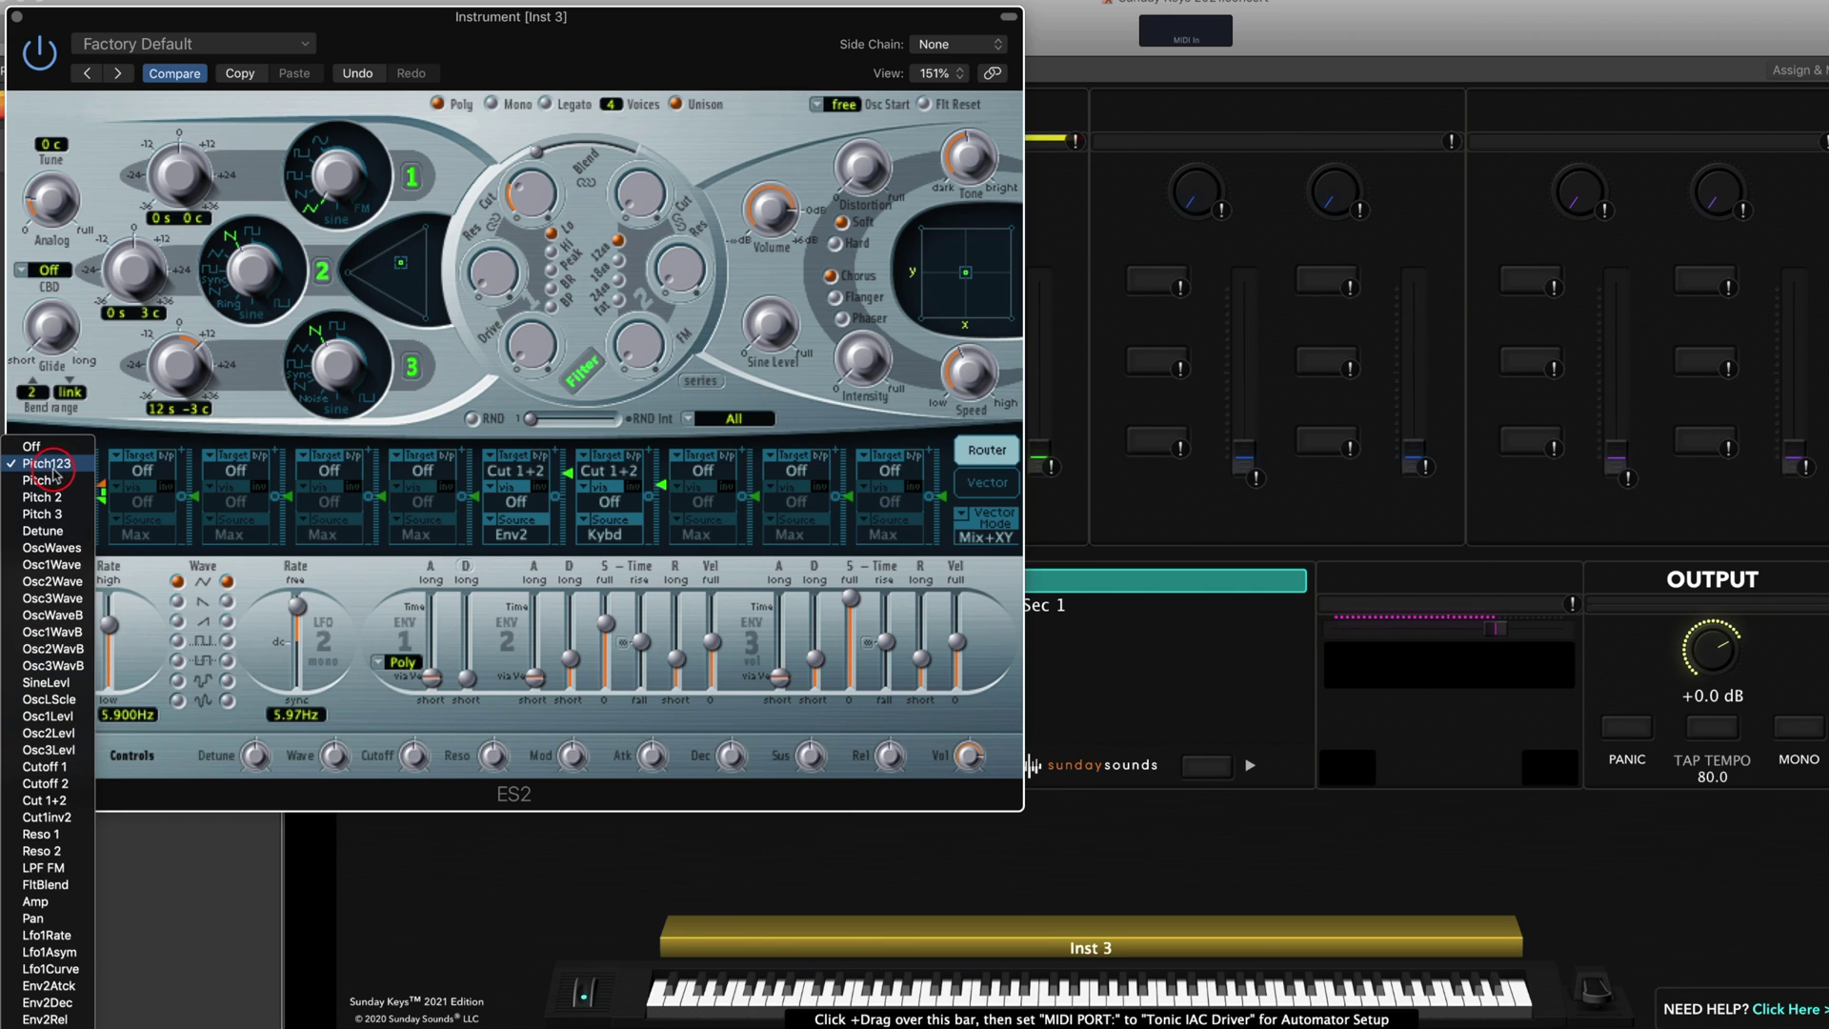
left_click(52, 767)
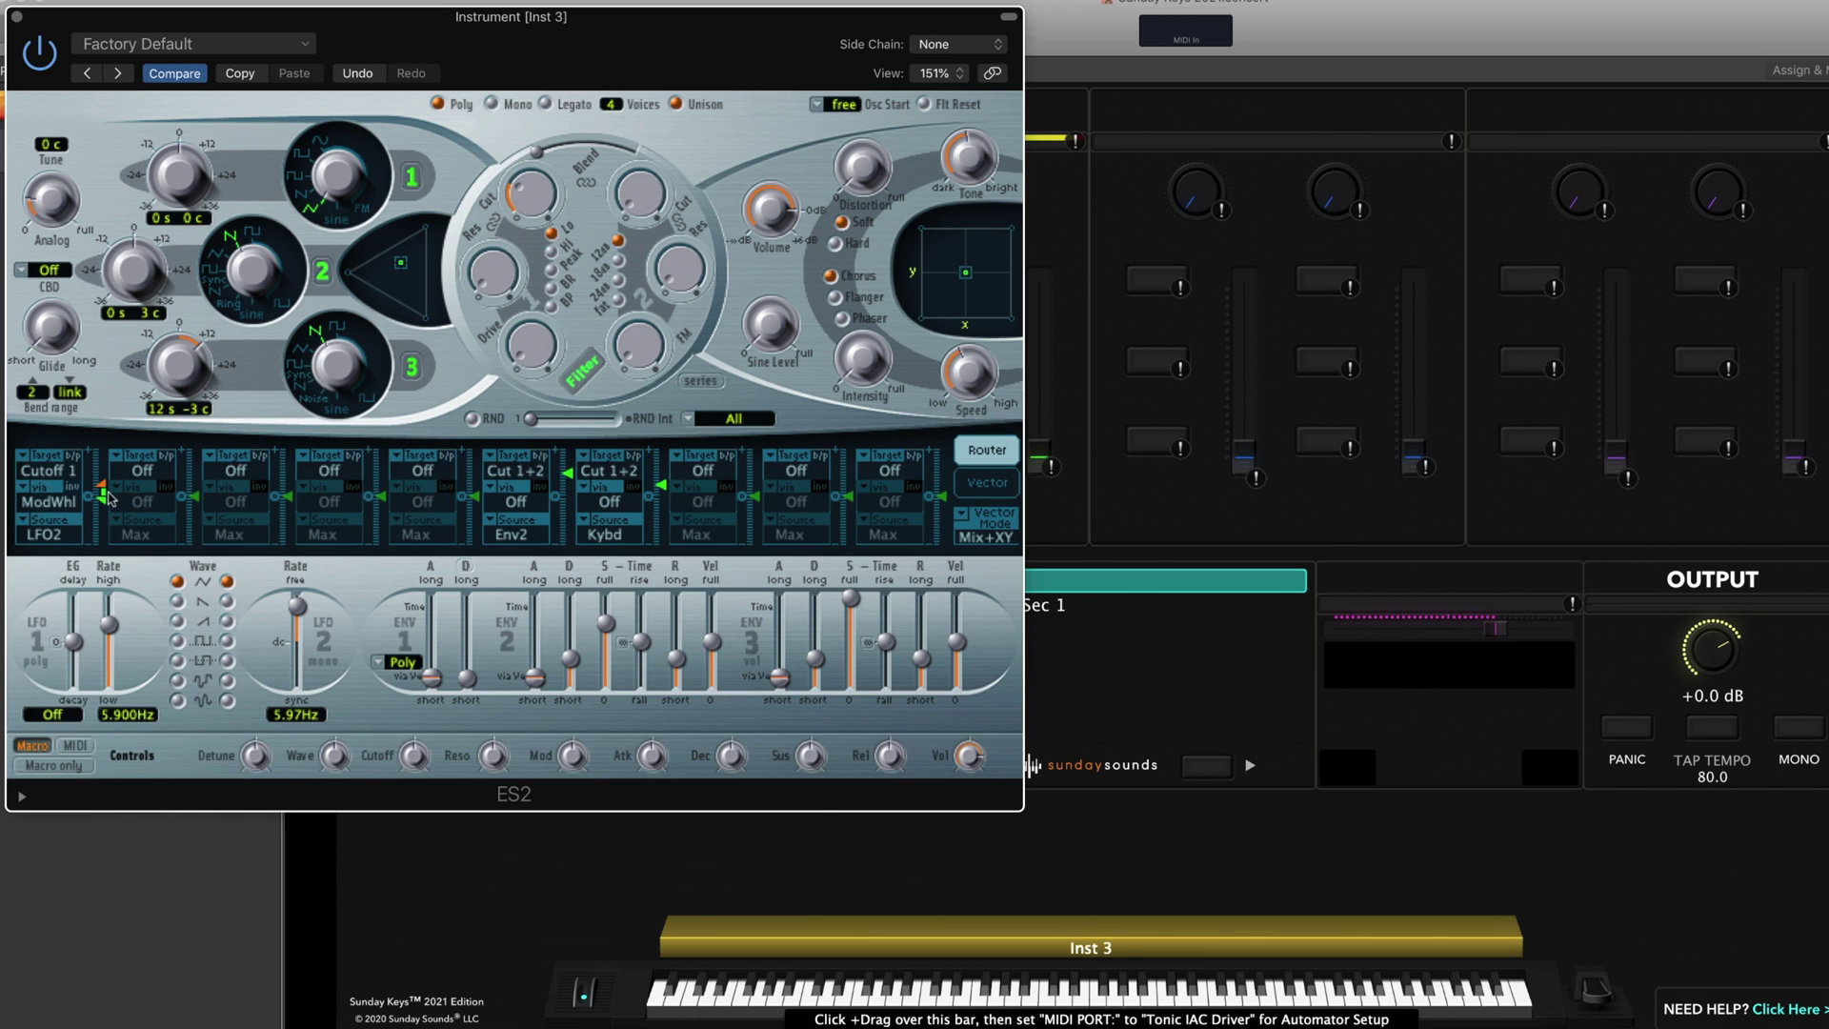
left_click(57, 536)
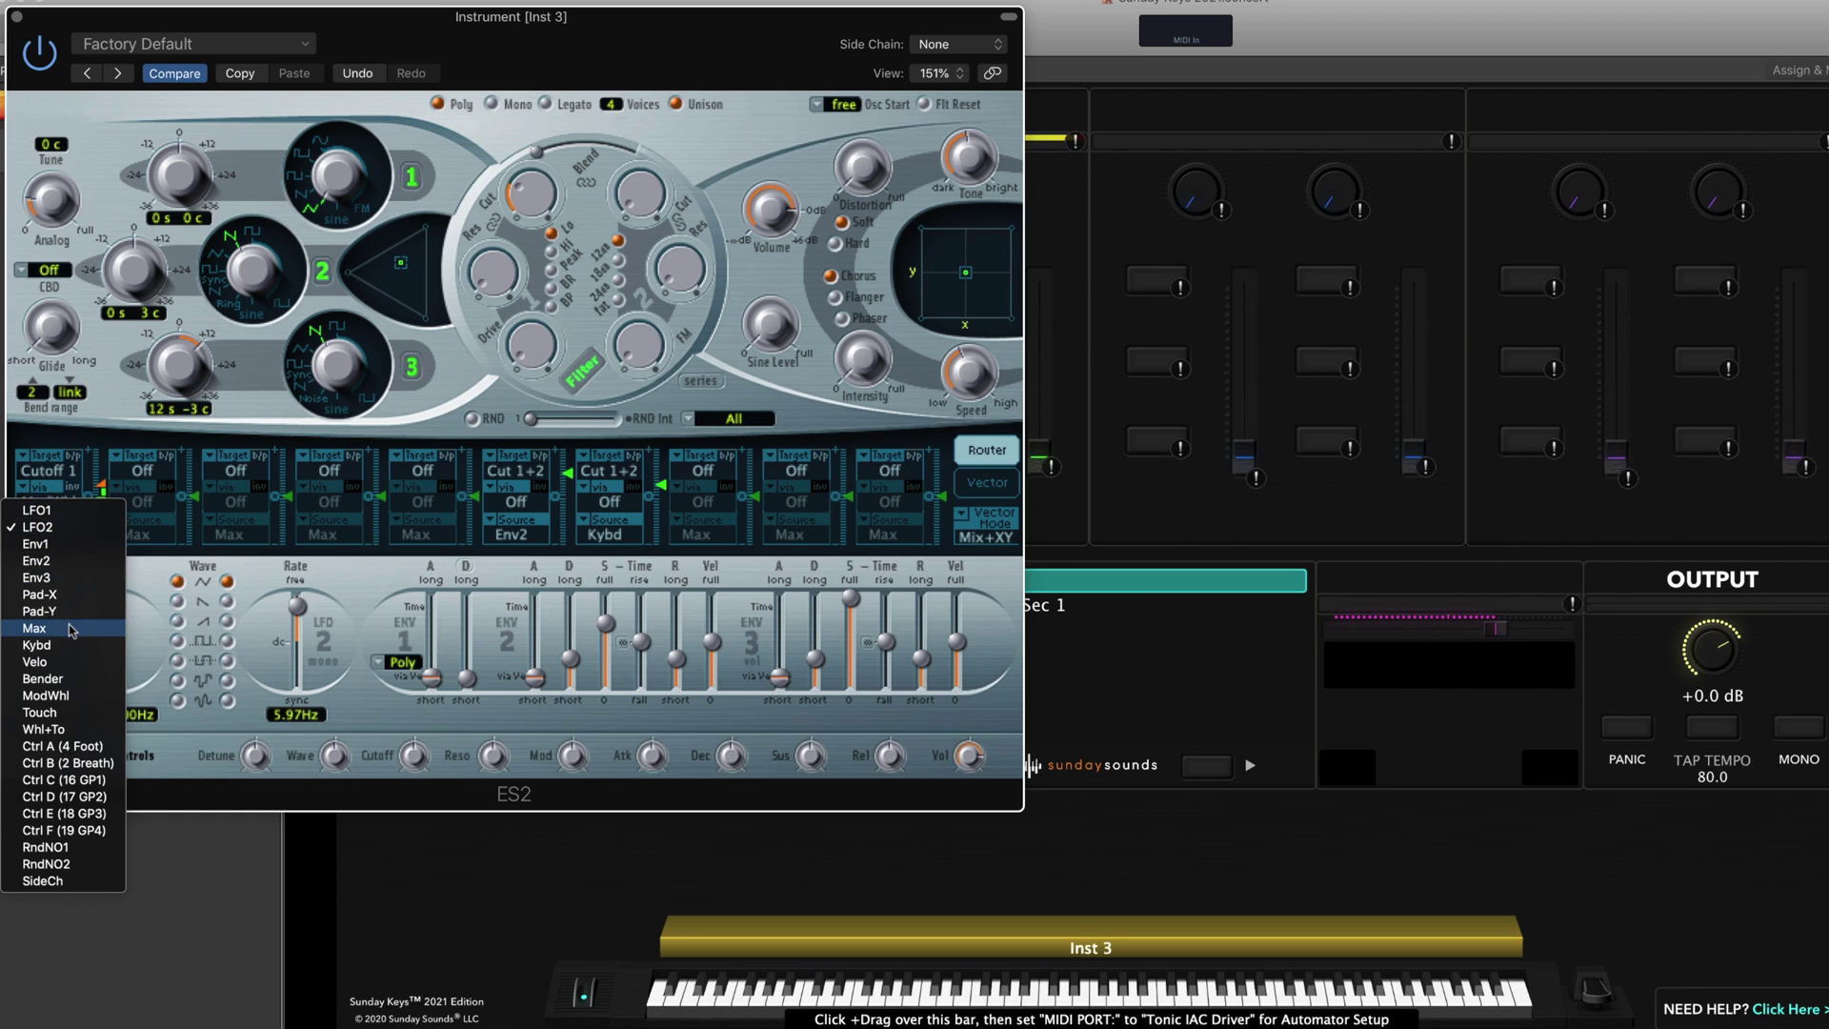
left_click(53, 696)
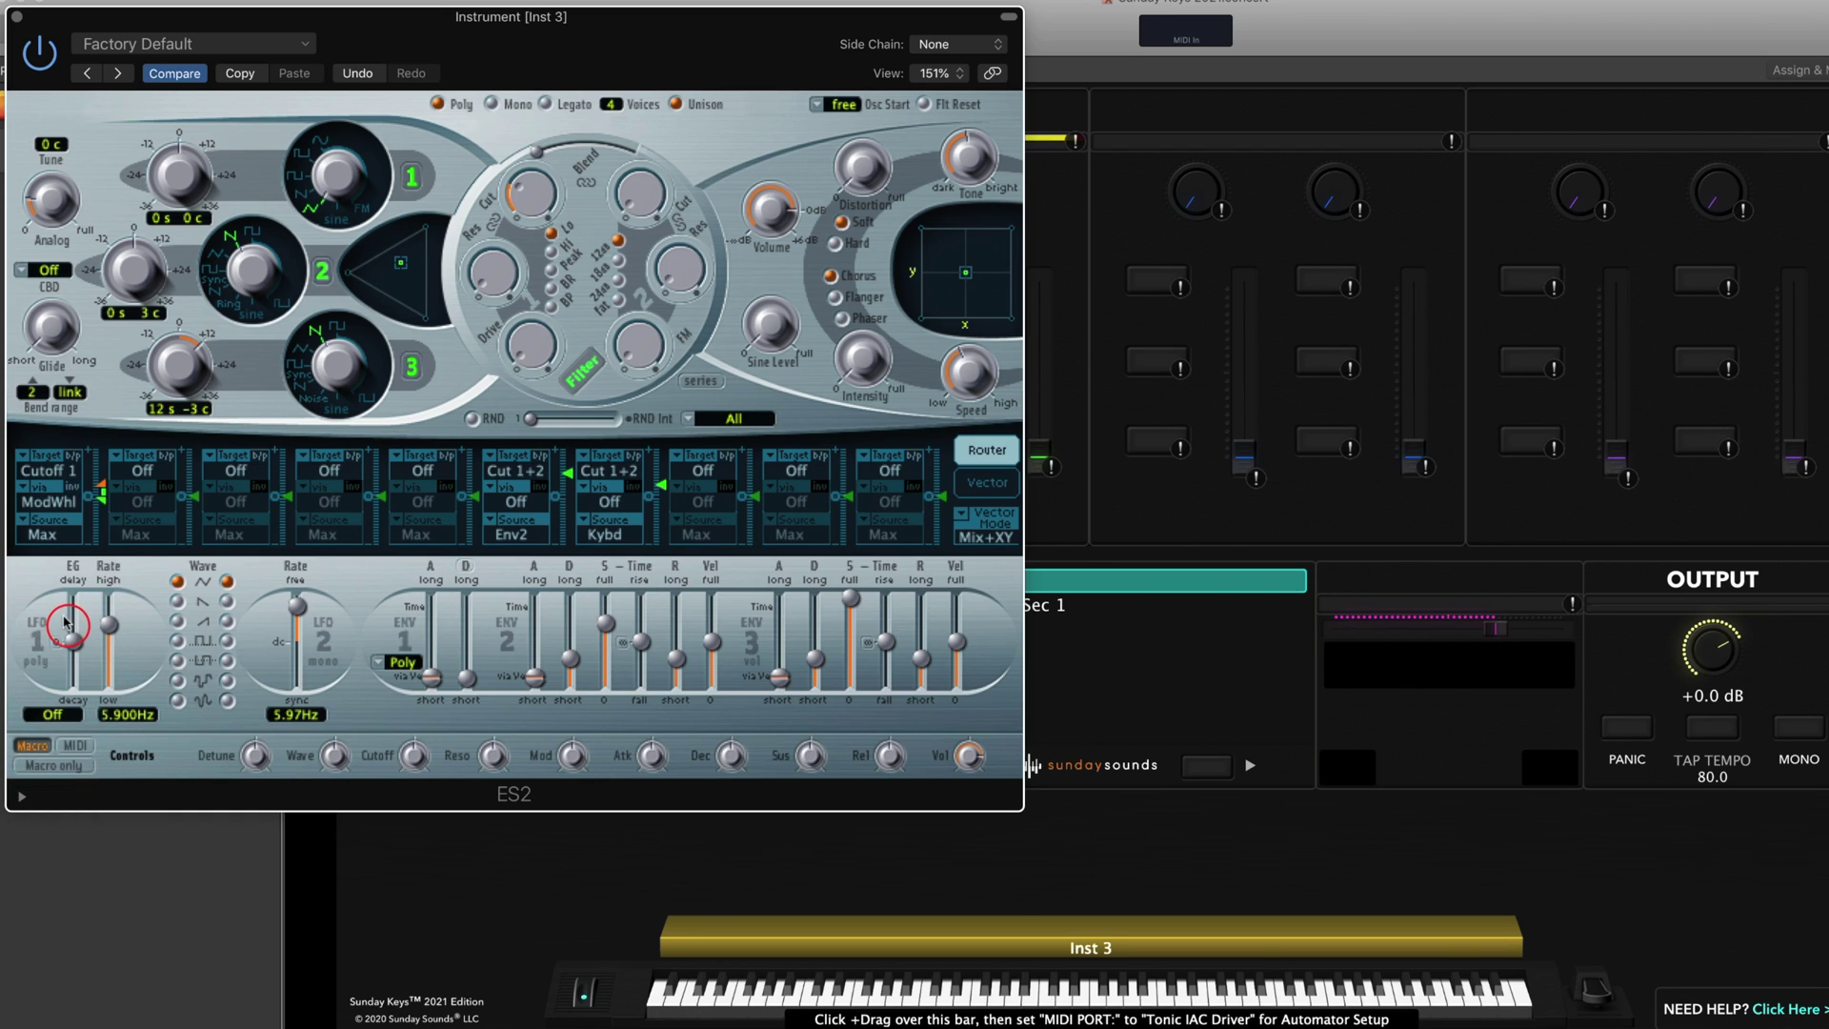
Adjust the modulation wheel's minimum and maximum range for the Cutoff 1 routing
mouse_move(108, 499)
left_mouse_down()
mouse_move(107, 522)
mouse_move(105, 490)
left_mouse_up()
left_click(523, 197)
left_click_drag(92, 504, 90, 502)
left_click_drag(99, 496, 103, 473)
left_click_drag(100, 500, 102, 524)
left_click_drag(102, 515, 103, 492)
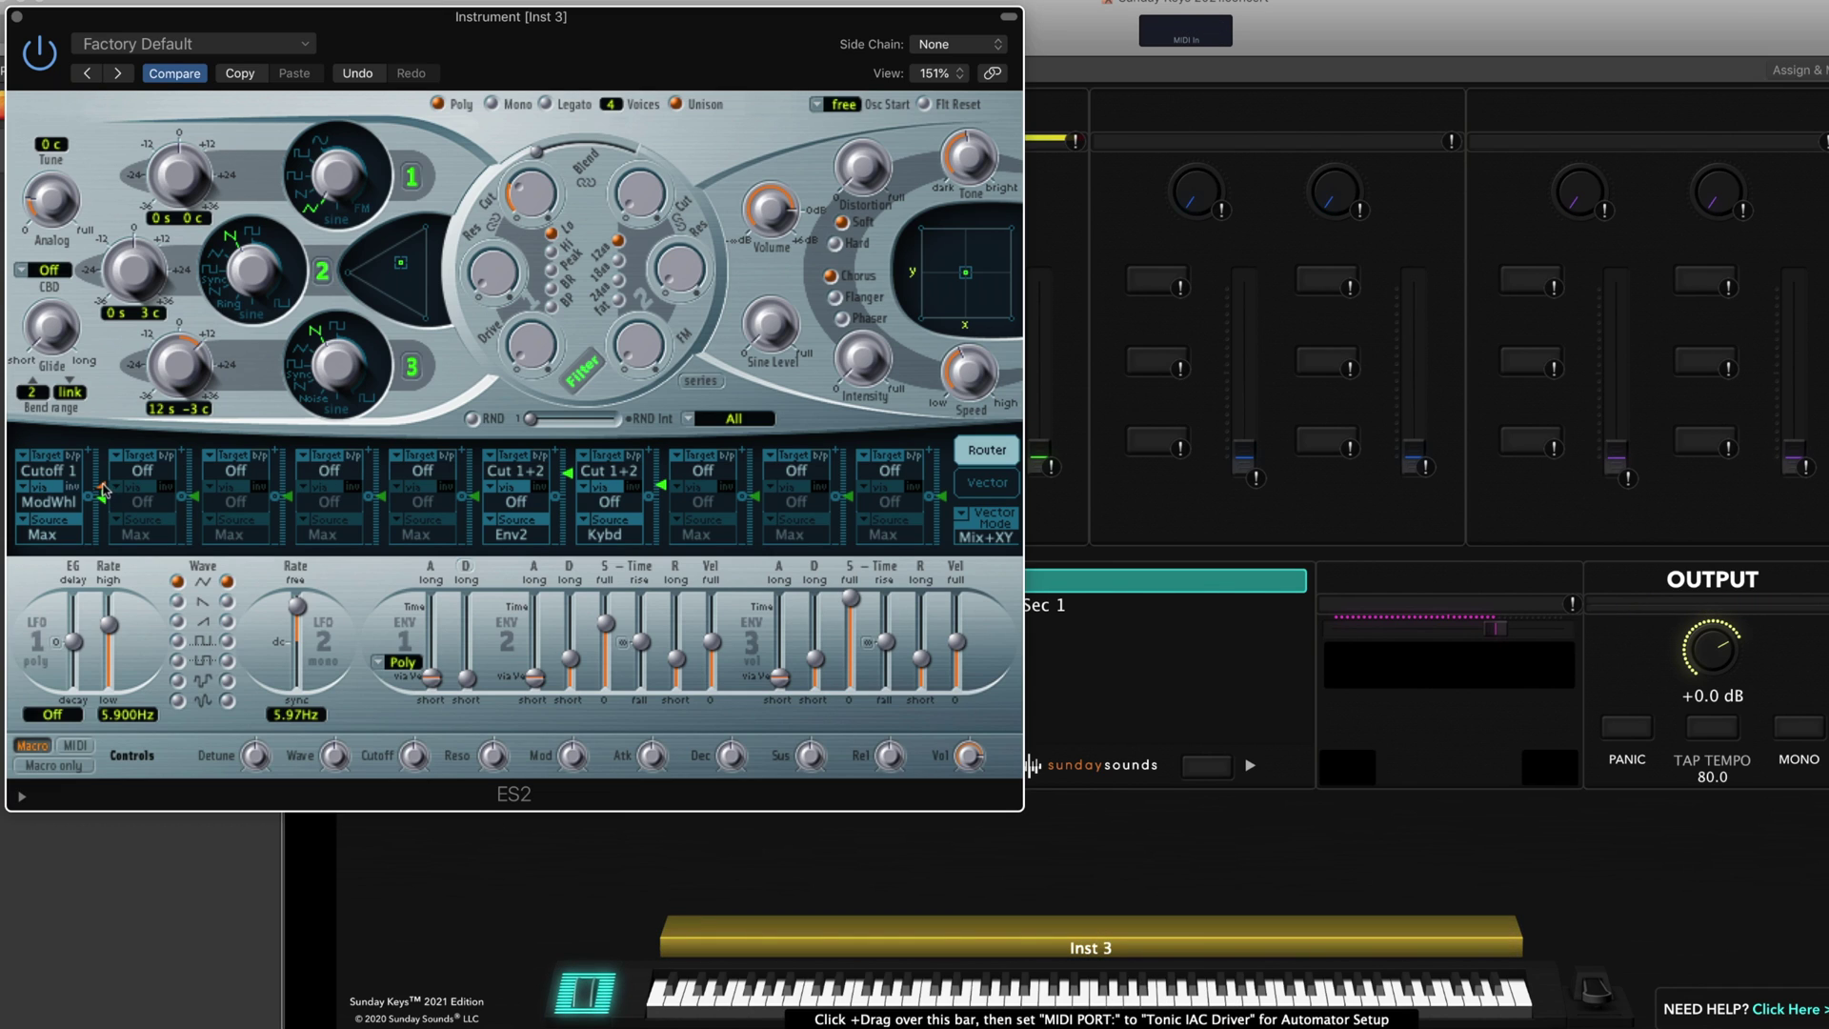
left_click_drag(103, 496, 103, 489)
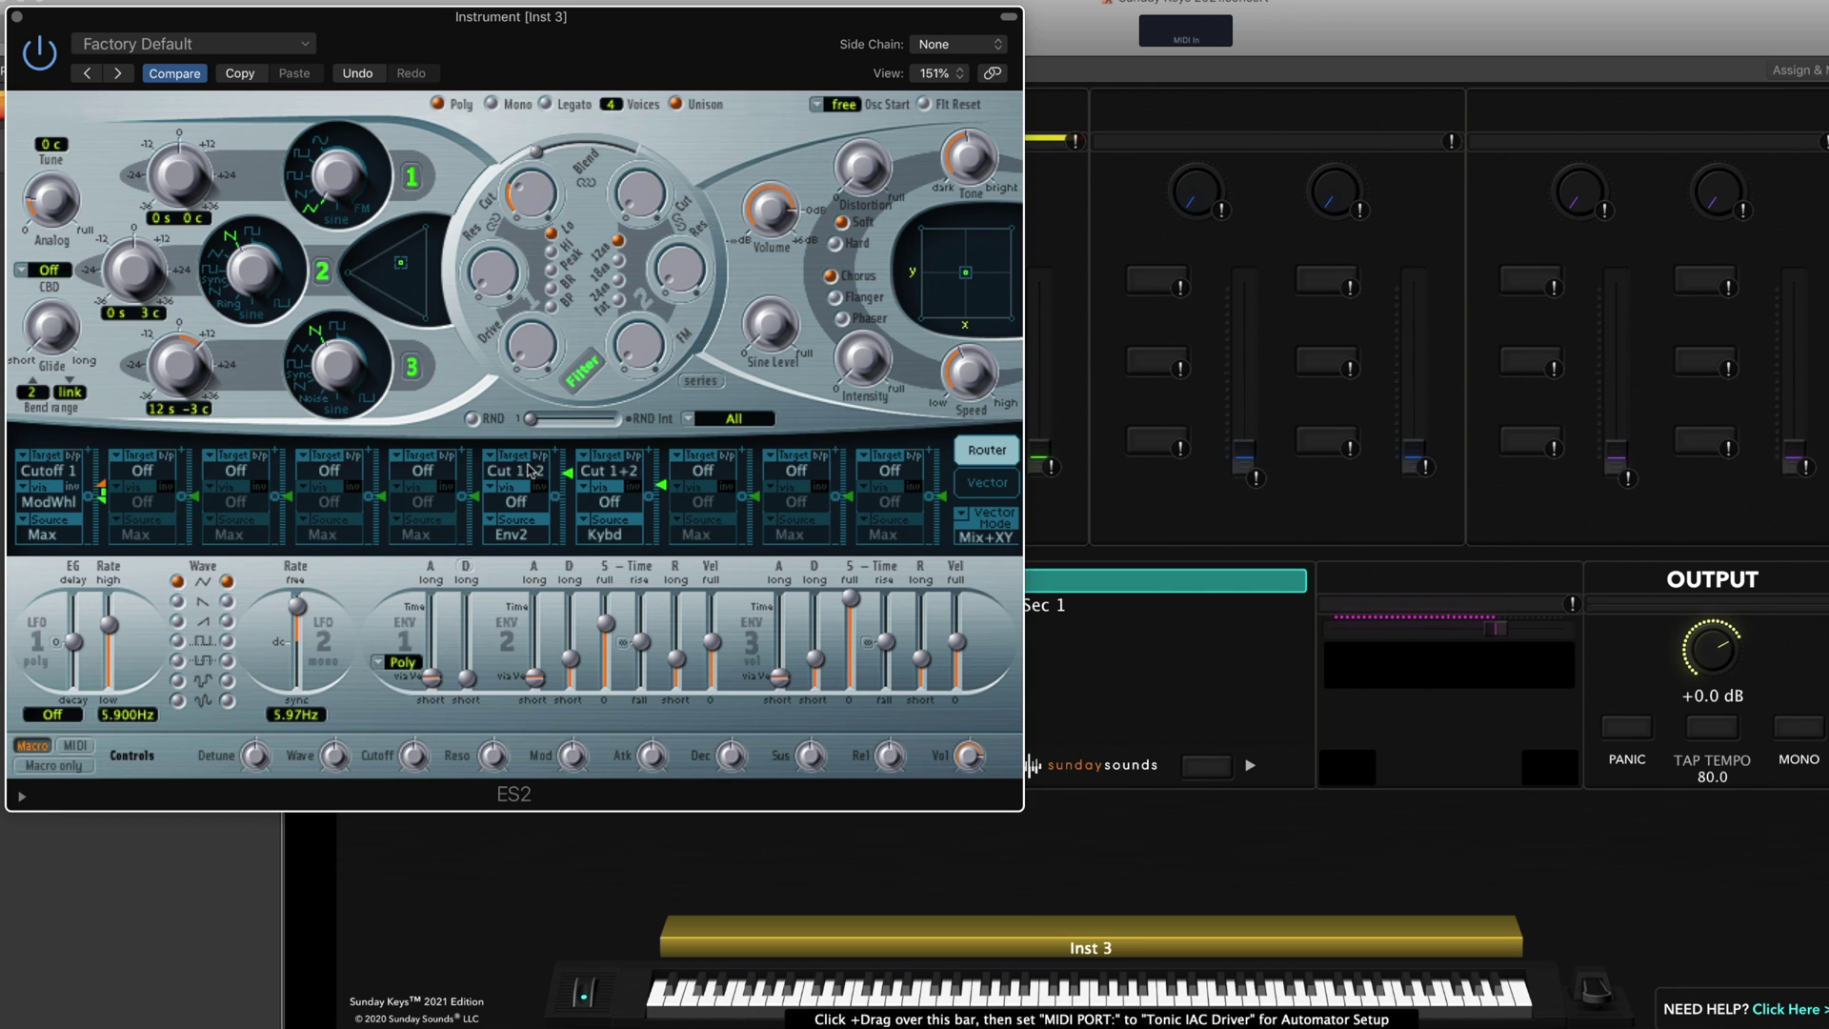
Switch off both Cut 1+2 modulation routings by setting their targets to Off
left_click(530, 469)
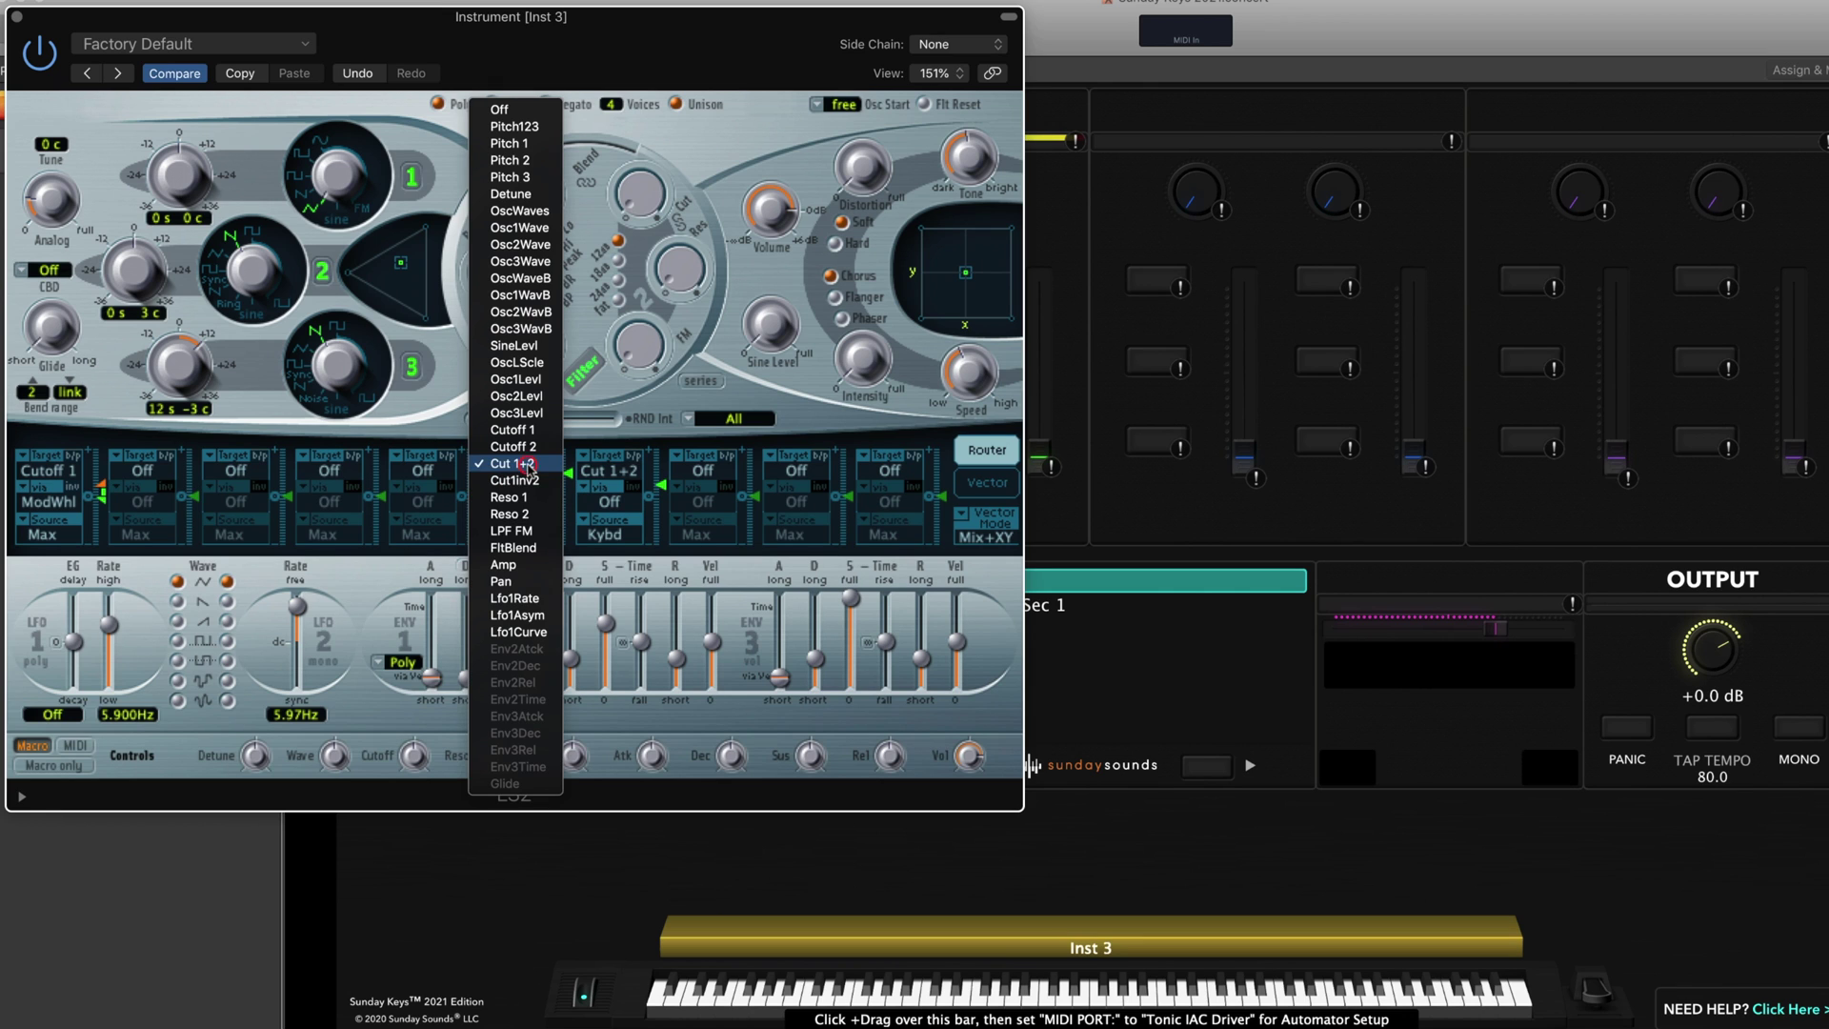
left_click(518, 111)
left_click(608, 469)
left_click(637, 110)
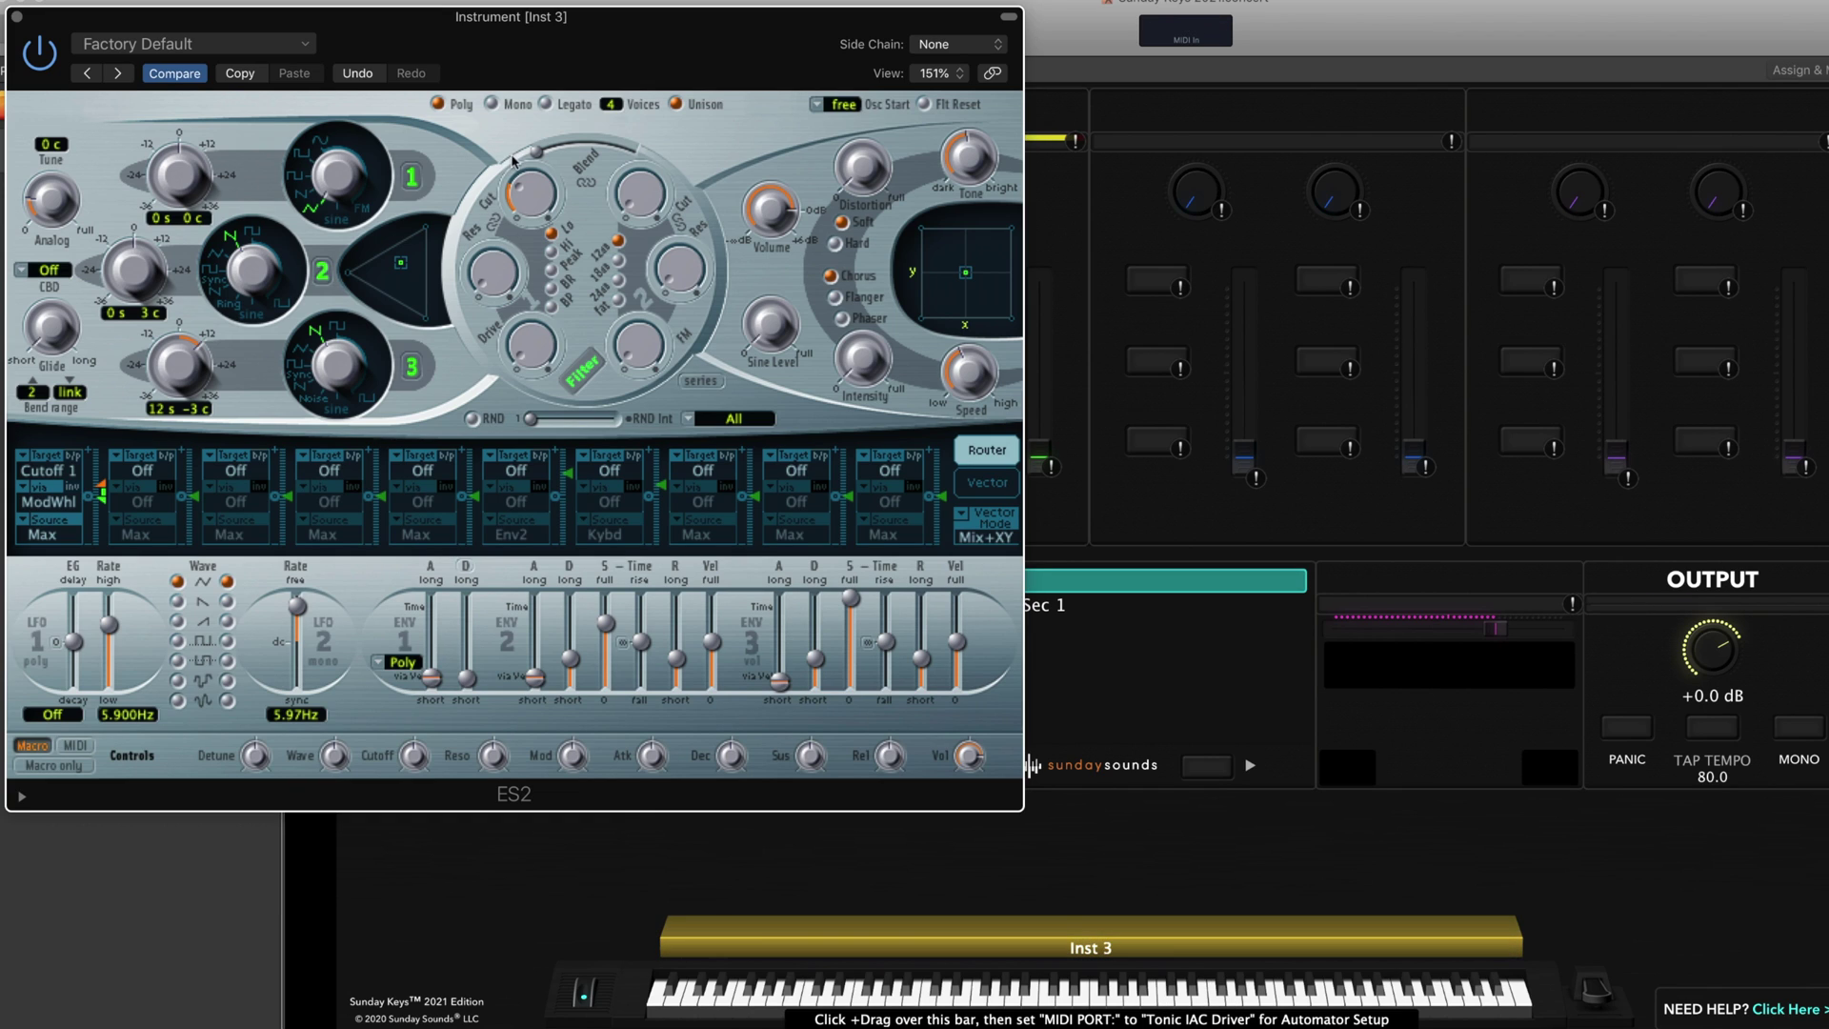
Raise filter 1's cutoff to brighten the sound and fine-tune it by ear
left_click_drag(536, 202, 539, 143)
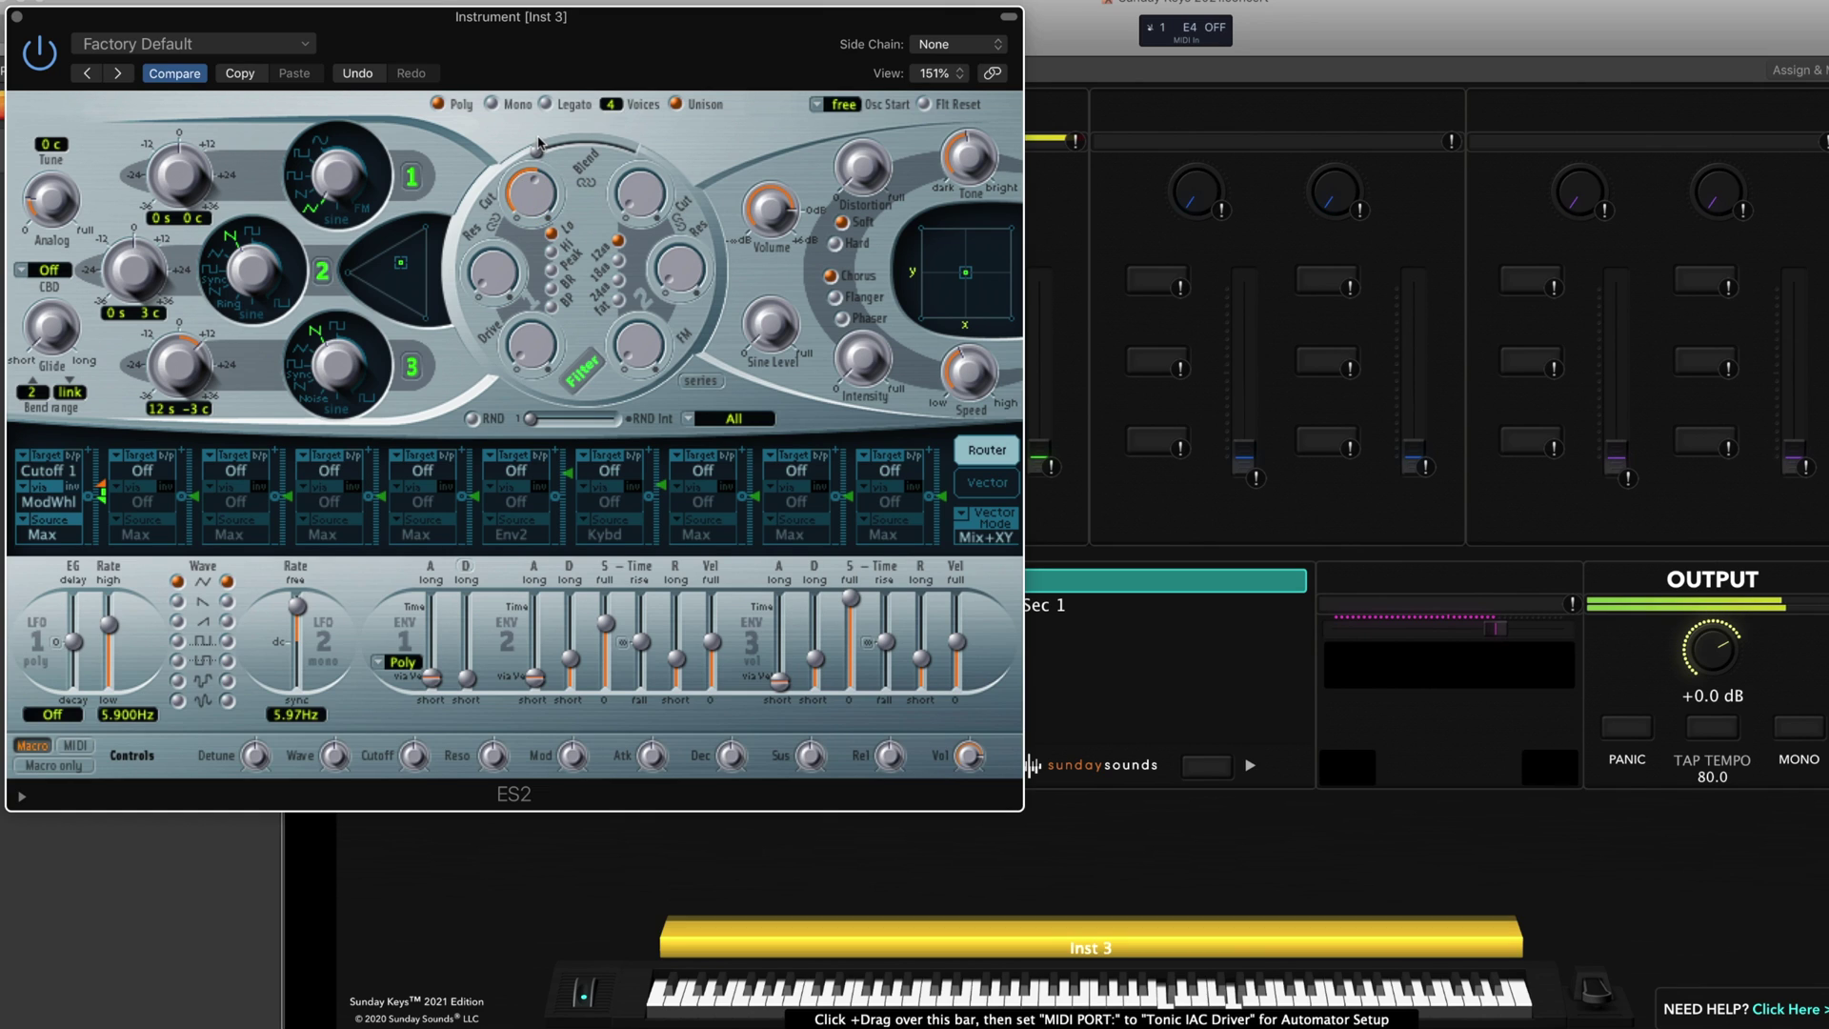
left_click(532, 213)
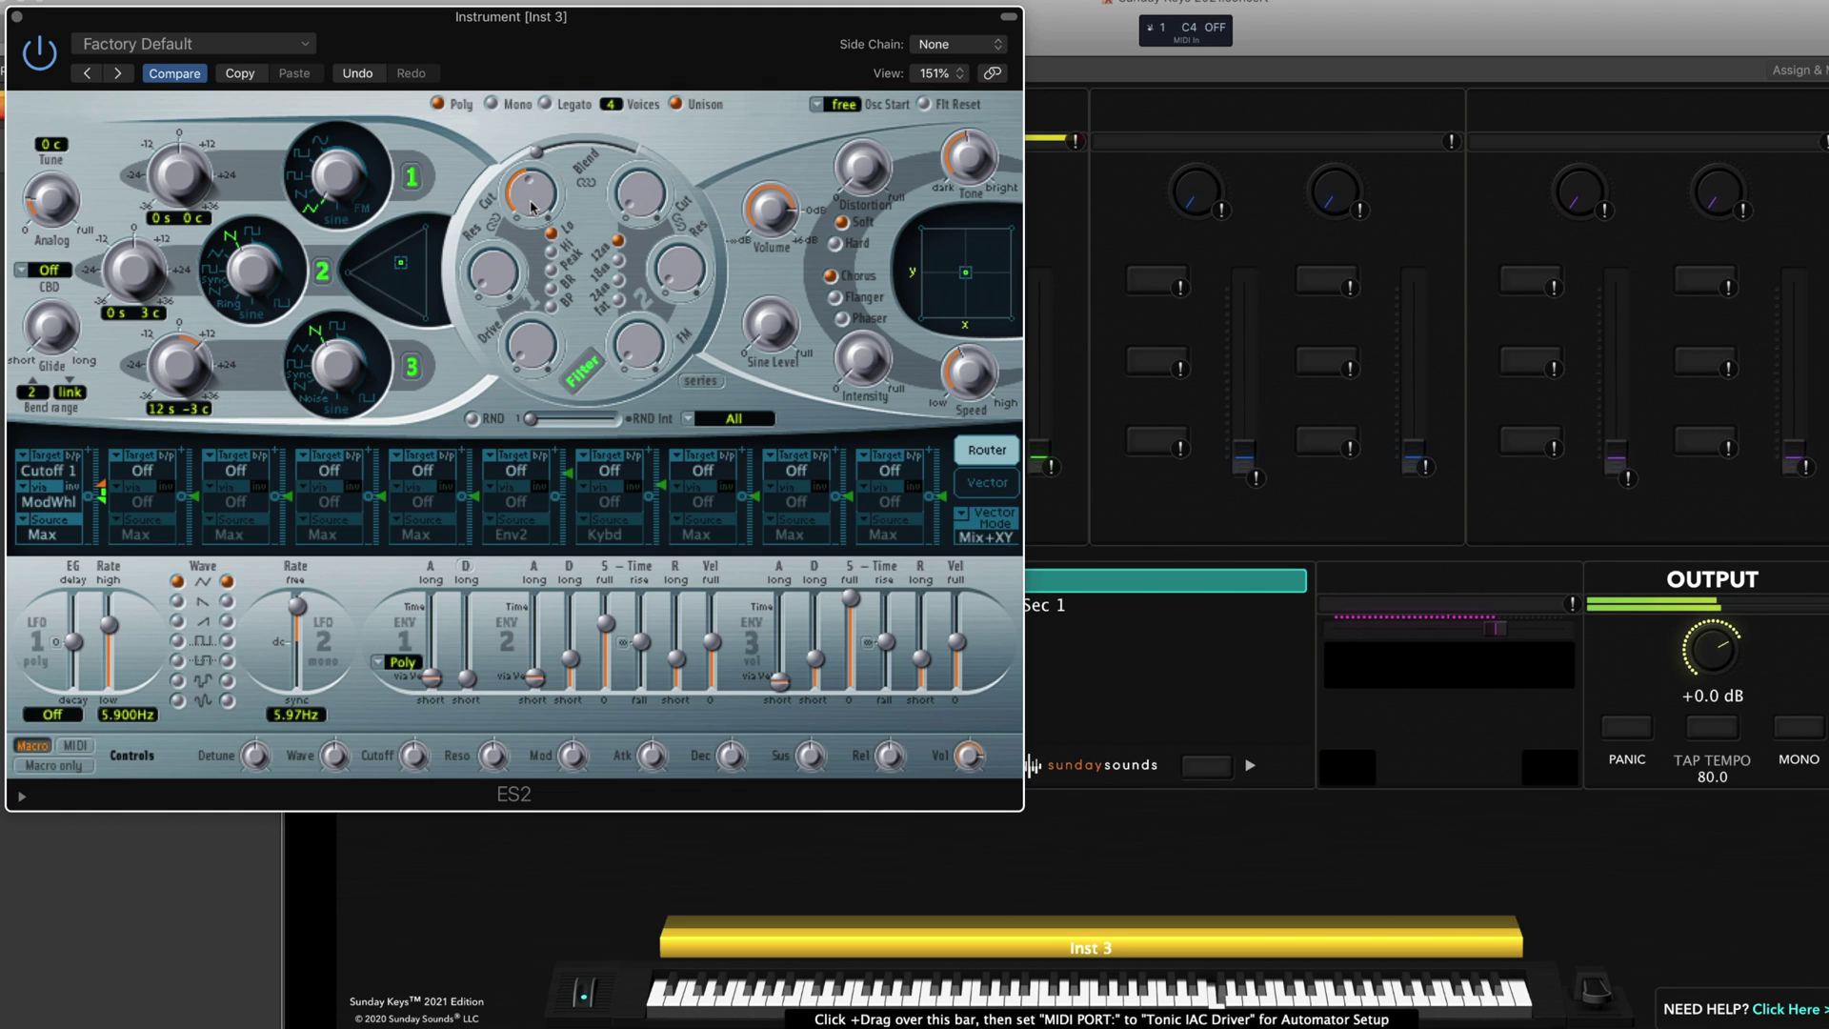
left_click_drag(531, 208, 528, 198)
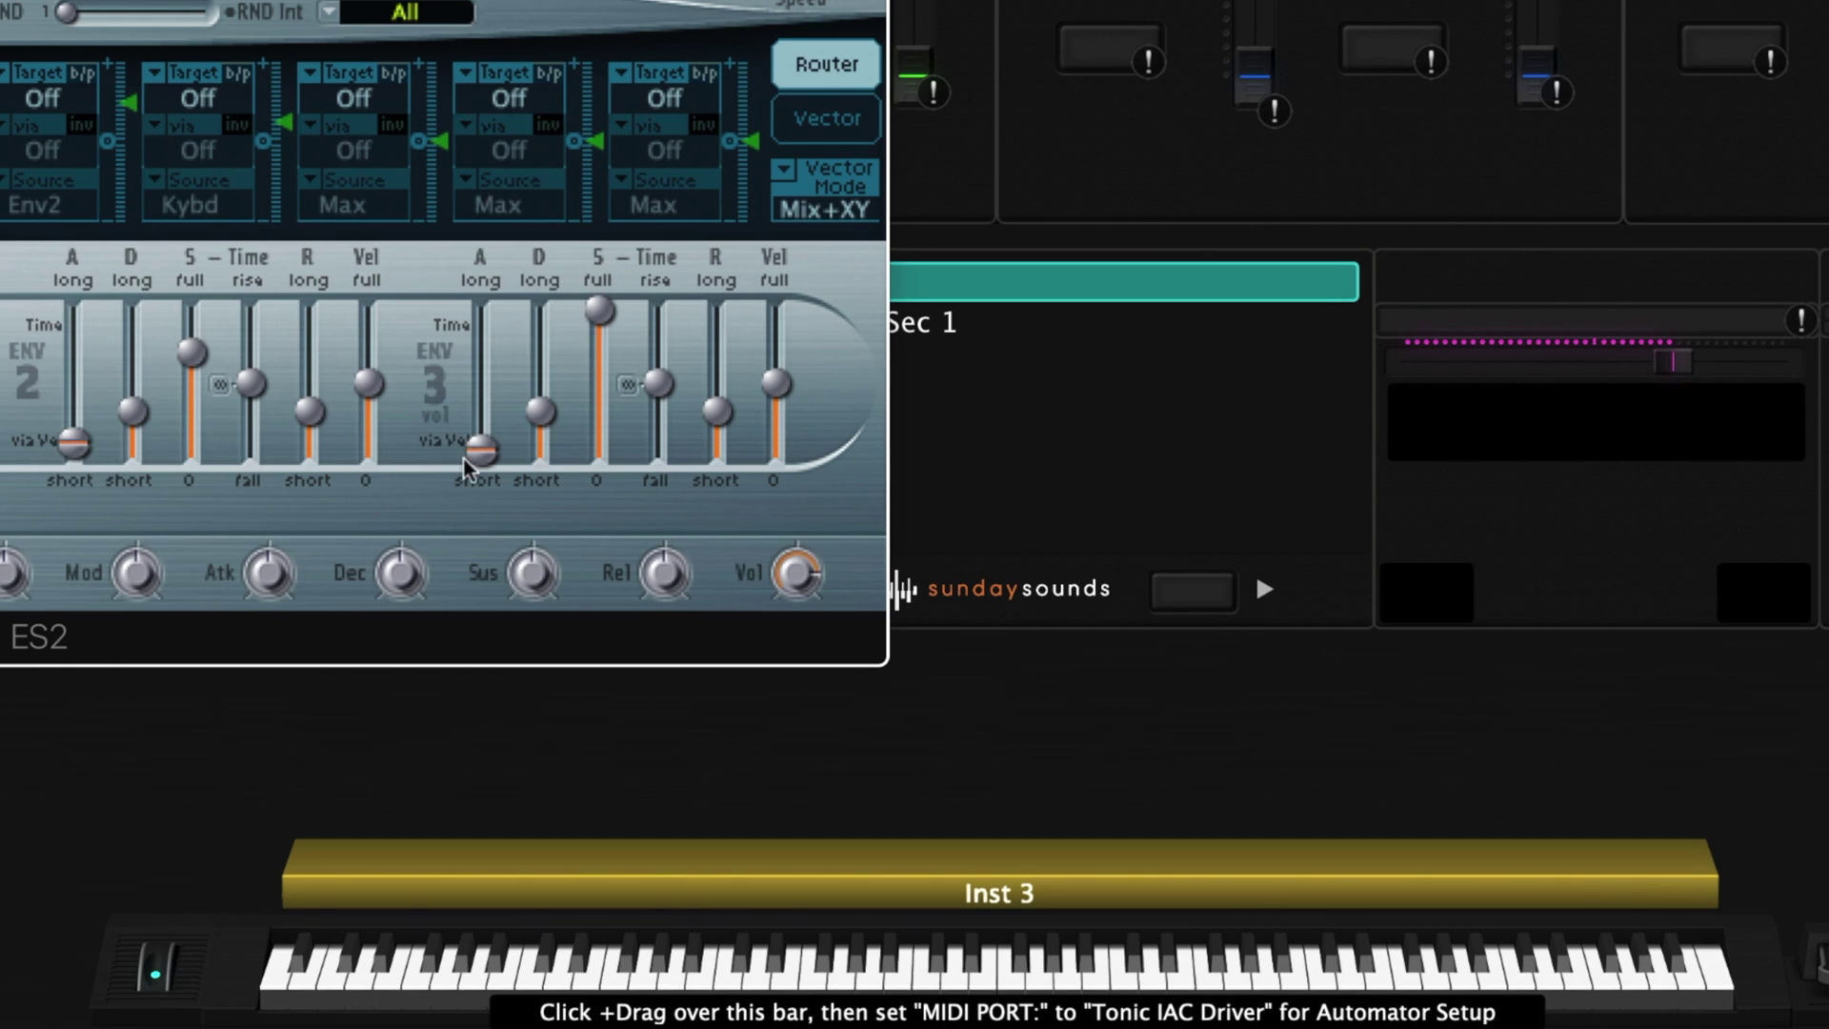
Try different attack times on envelope 3, settle slightly above short, and lengthen its decay
left_click_drag(481, 450, 485, 425)
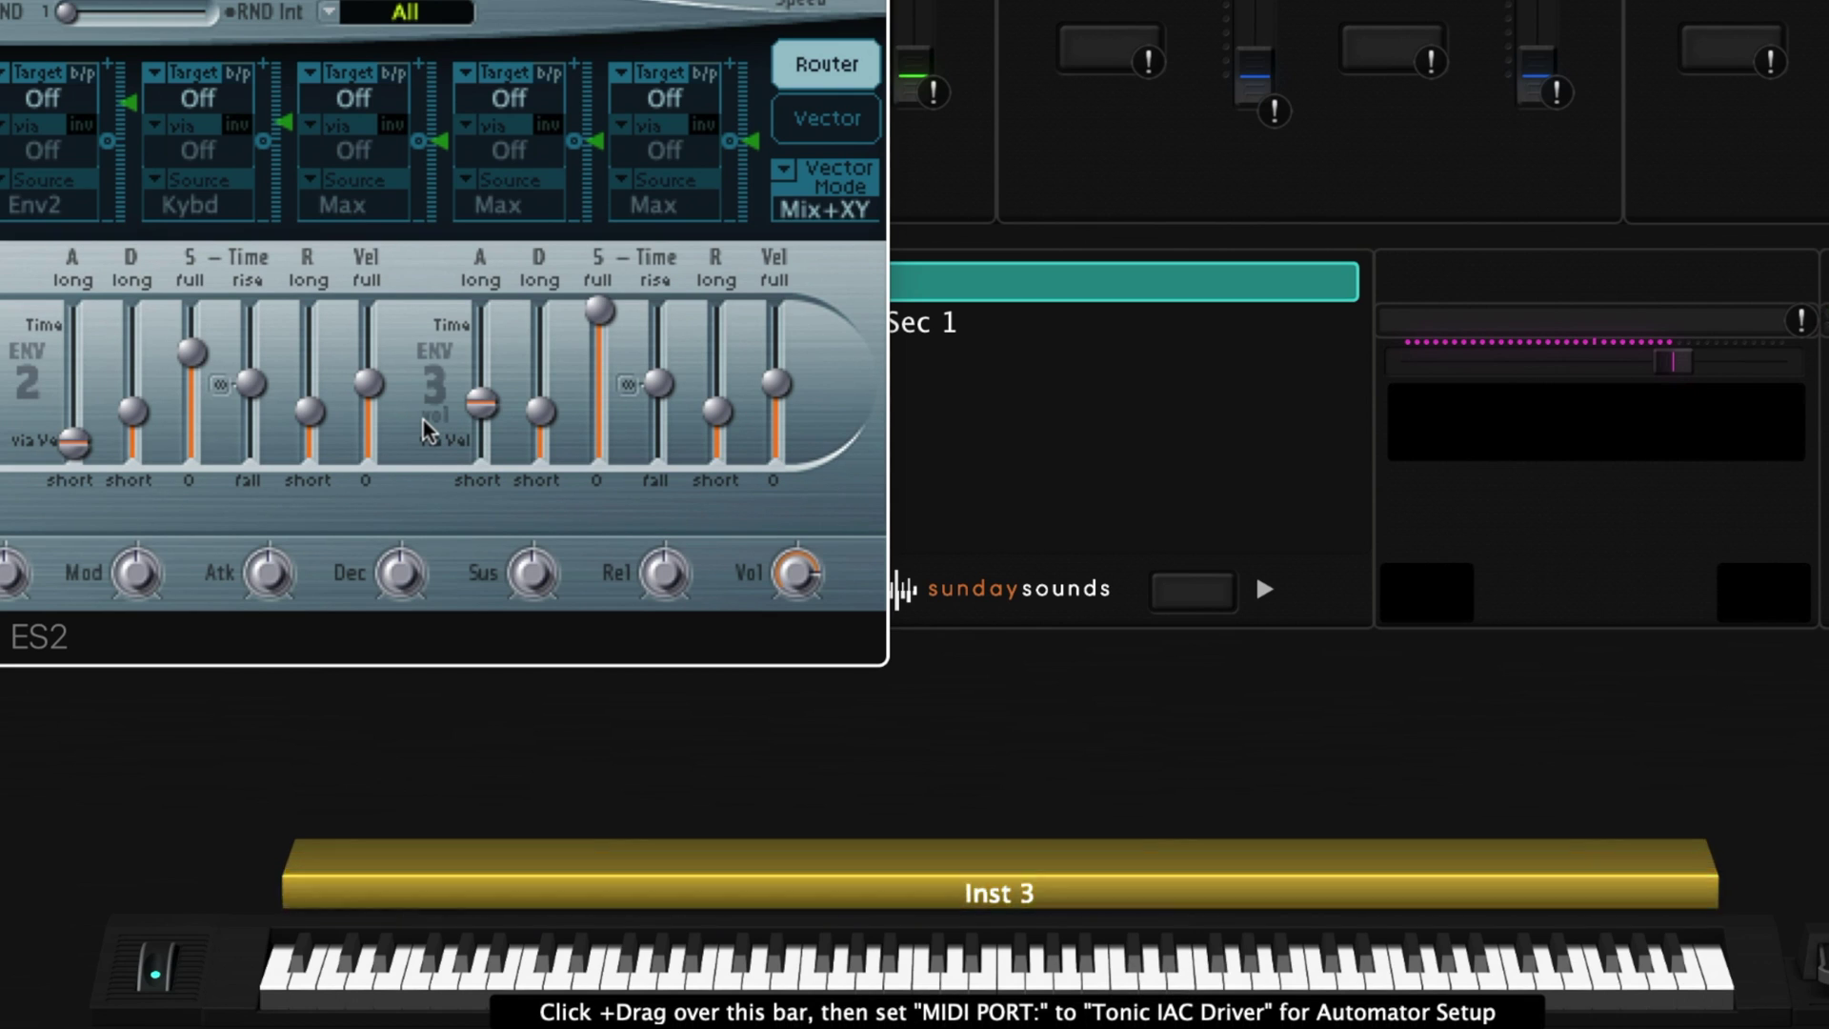
left_click_drag(481, 403, 481, 448)
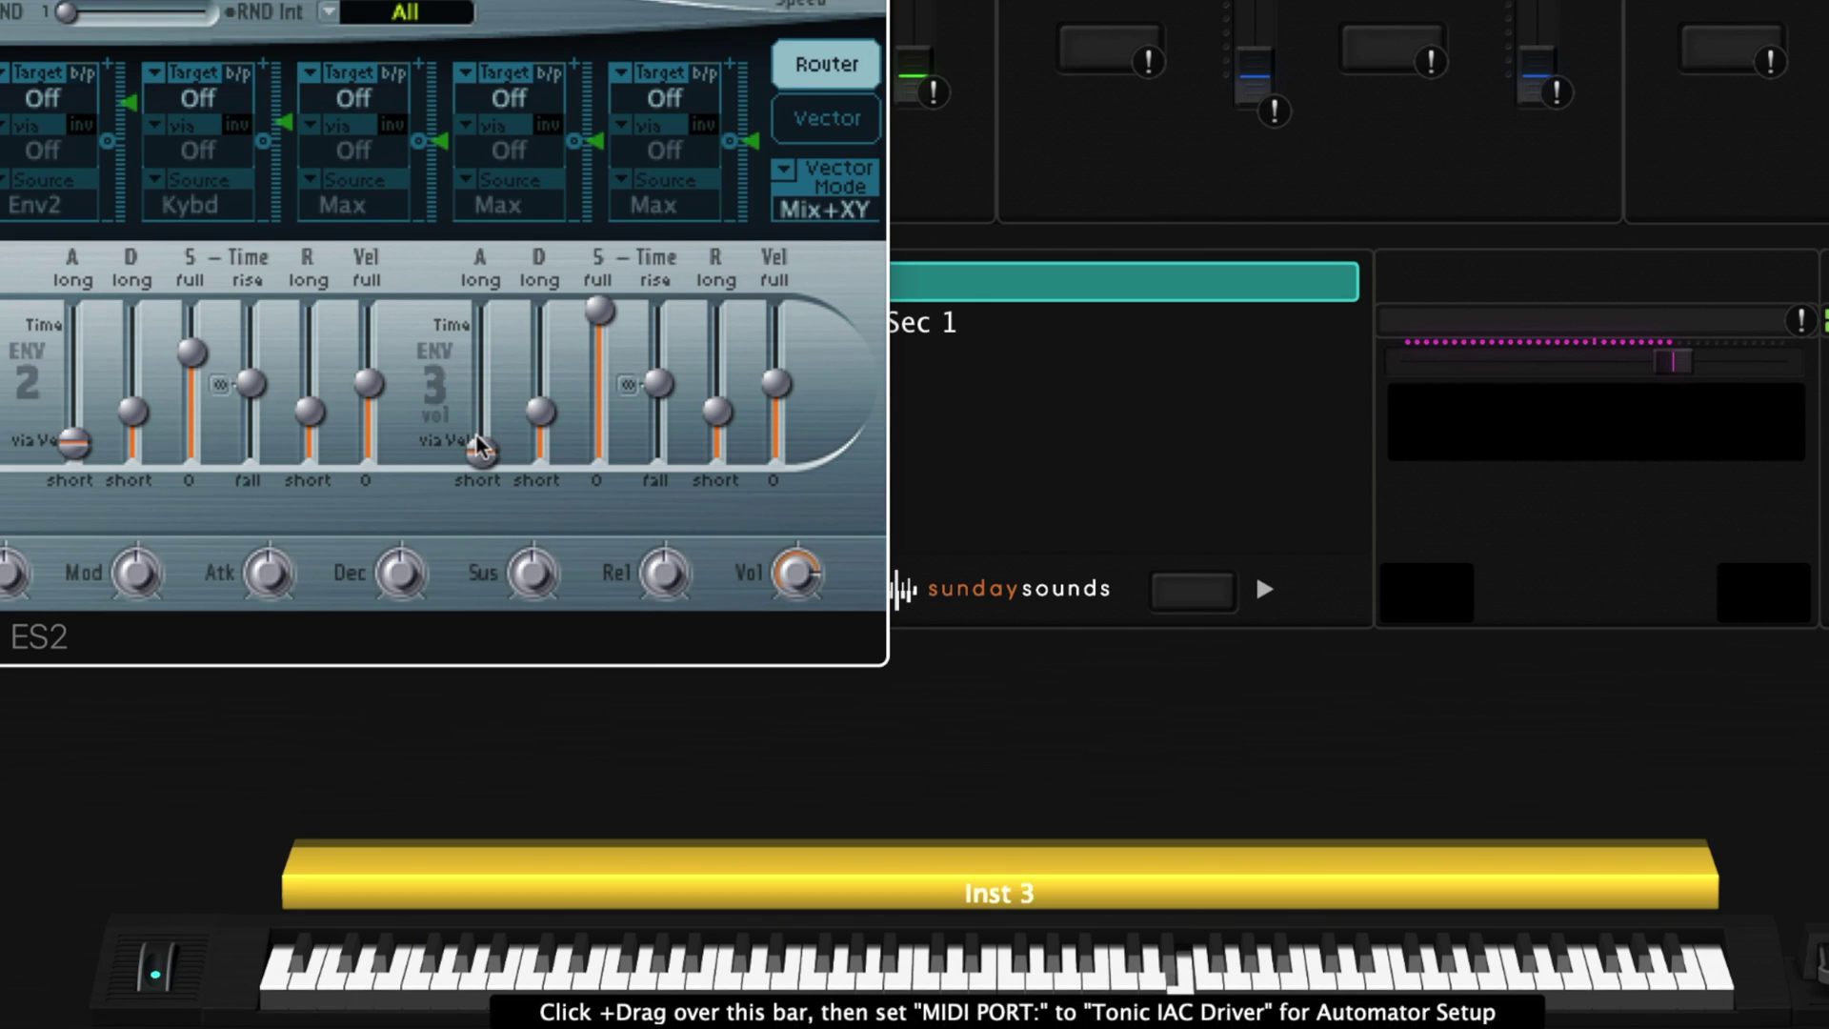
left_click_drag(481, 448, 556, 352)
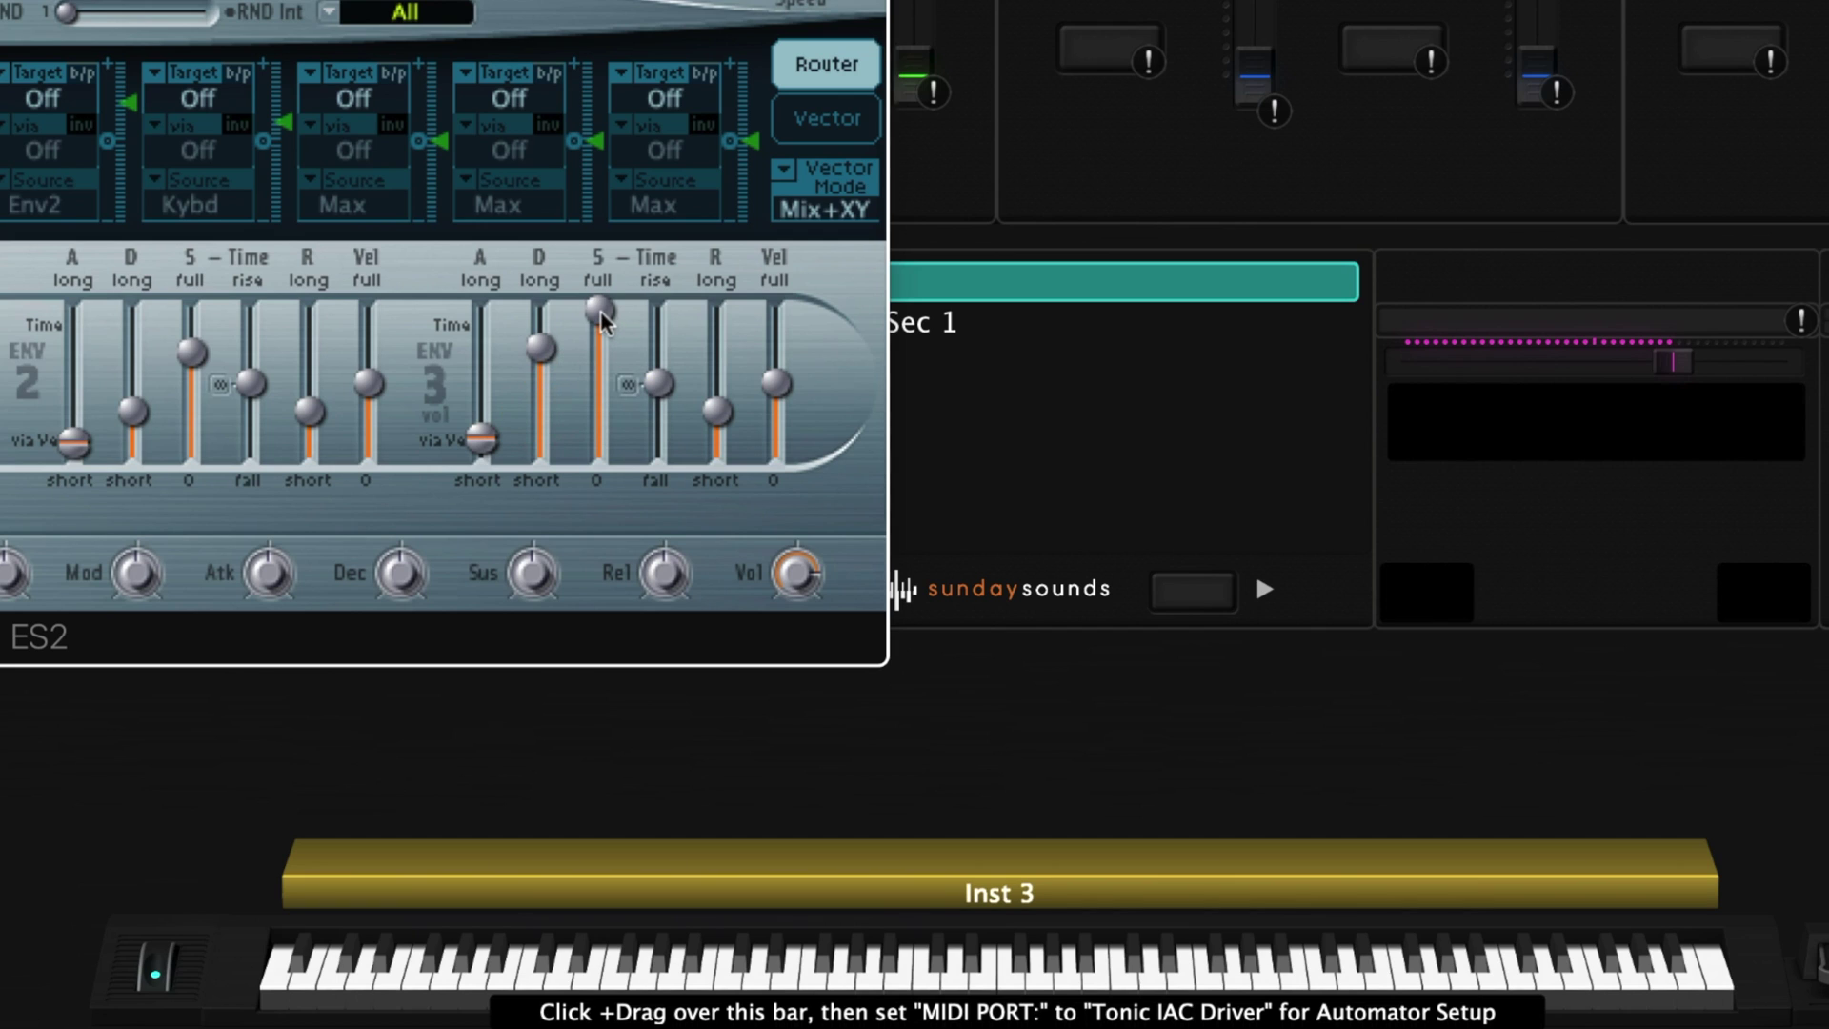
Drop envelope 3's sustain to 0 and shorten its decay to a medium length
left_click_drag(602, 322, 602, 324)
left_click_drag(602, 324, 598, 507)
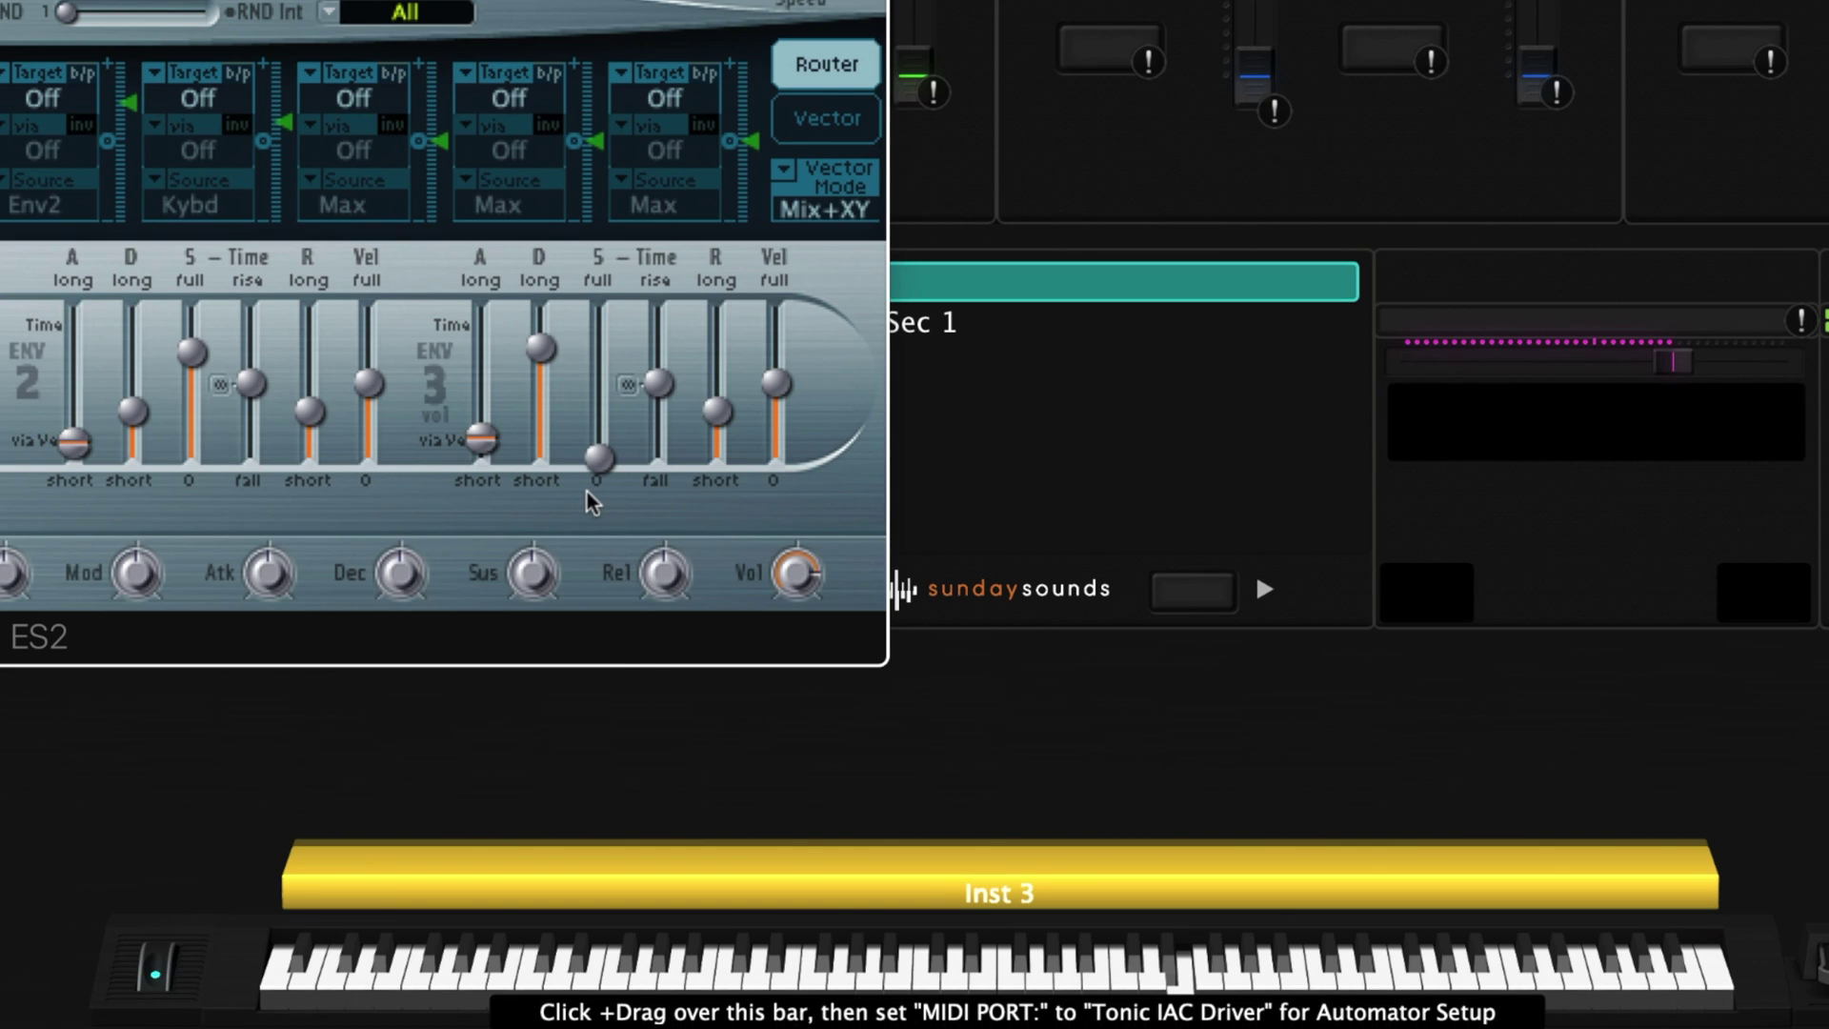
left_click(545, 345)
mouse_move(545, 344)
left_mouse_down()
mouse_move(540, 376)
mouse_move(572, 348)
left_mouse_up()
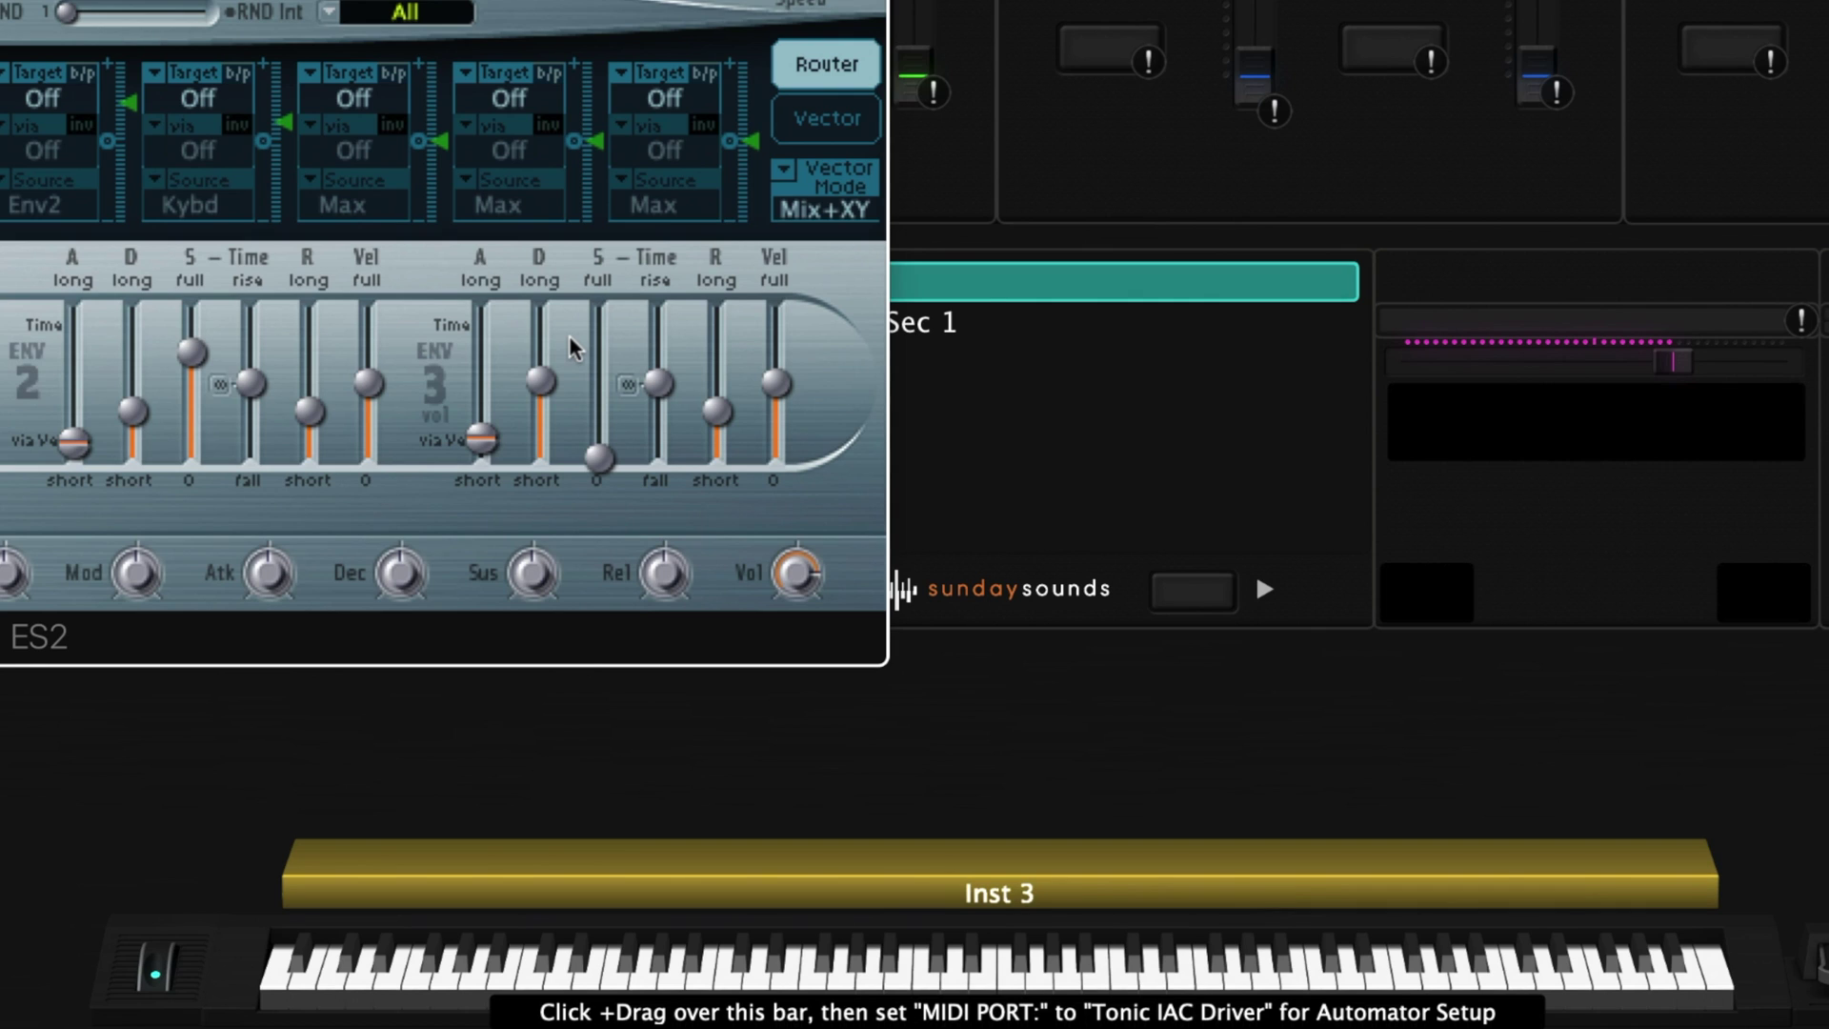
left_click_drag(541, 379, 548, 367)
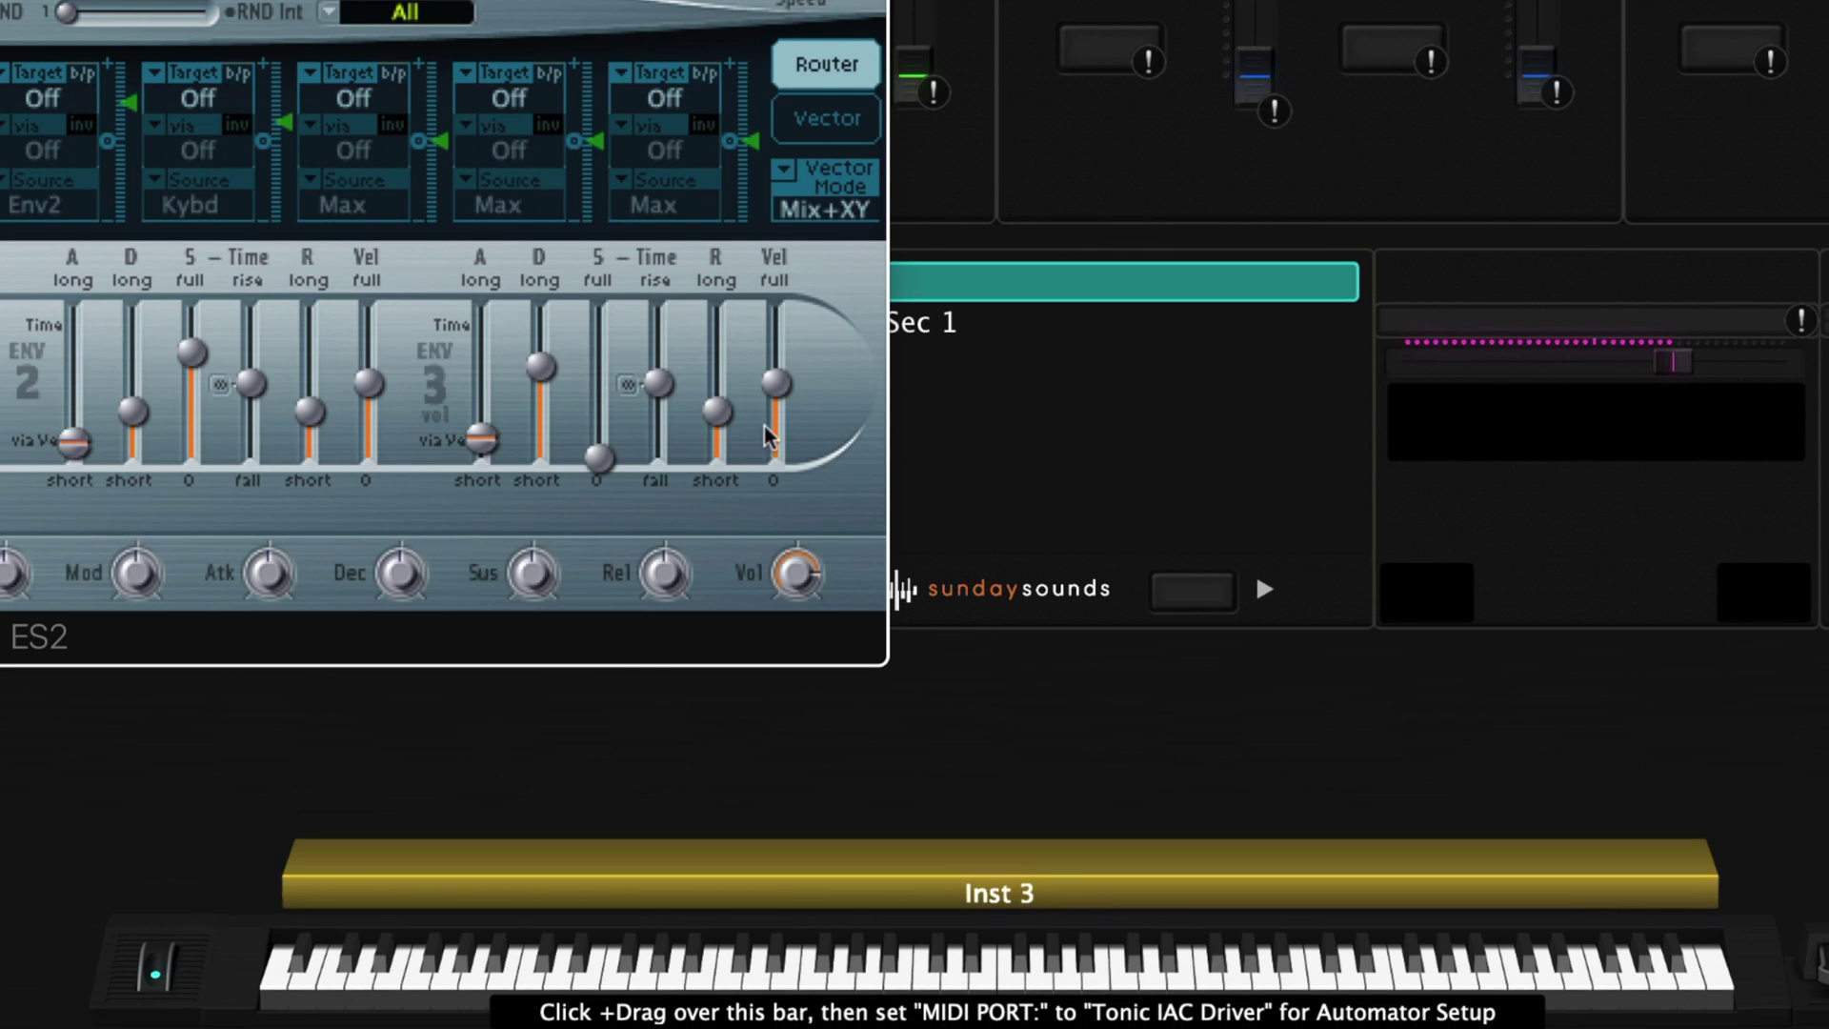
Lengthen envelope 3's release to a medium time, keep its sustain at 0, and close the ES2 window
left_click_drag(729, 424, 731, 389)
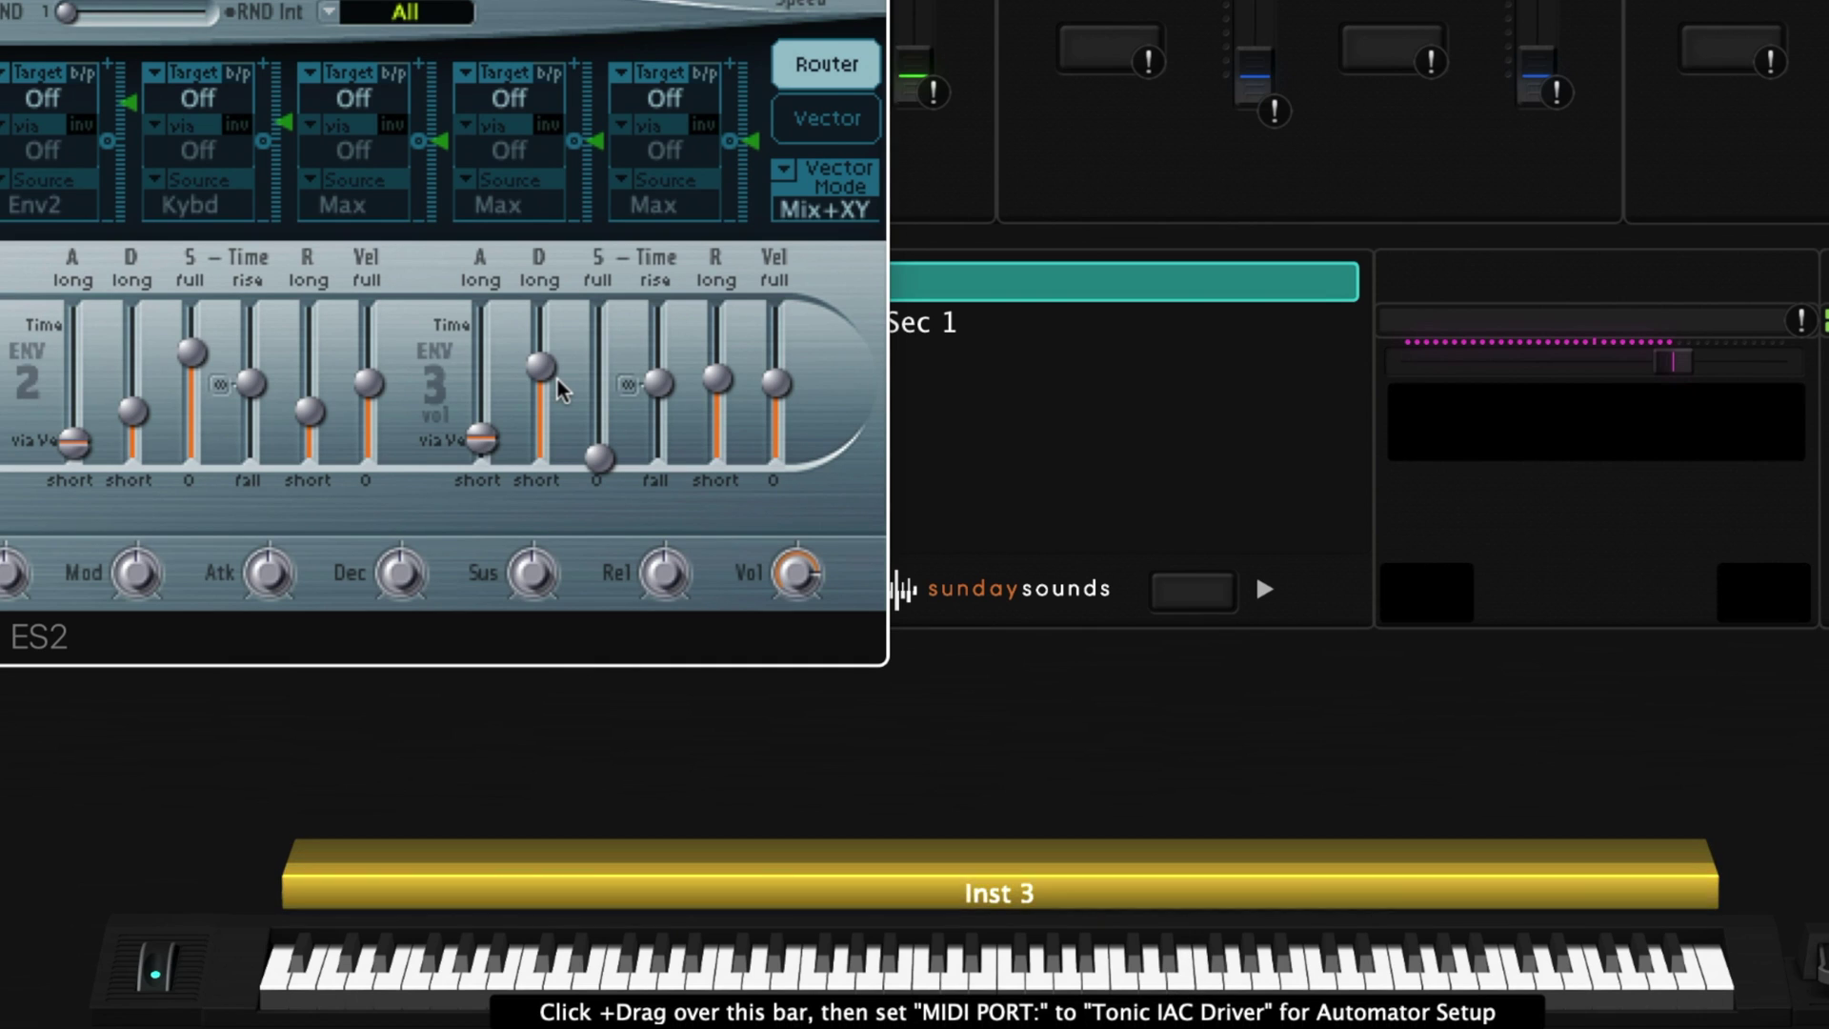
left_click_drag(715, 381, 716, 371)
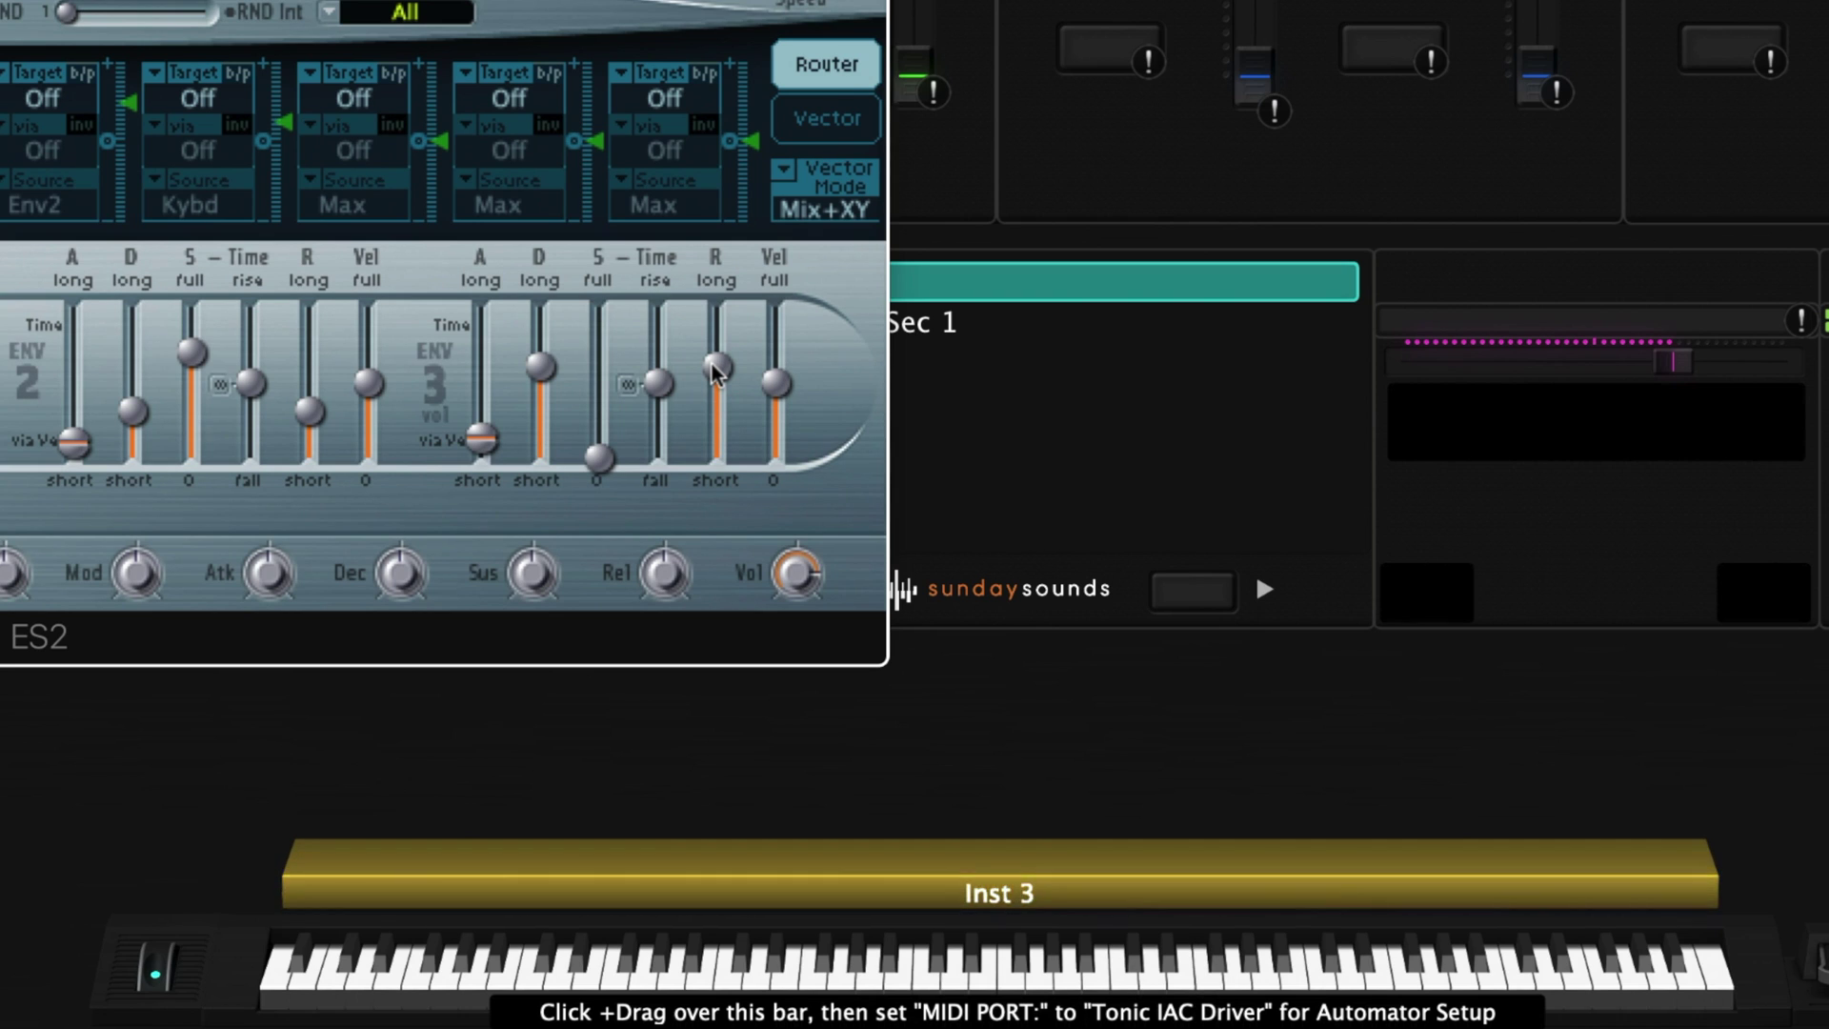
left_click_drag(717, 372, 717, 379)
left_click_drag(598, 457, 638, 495)
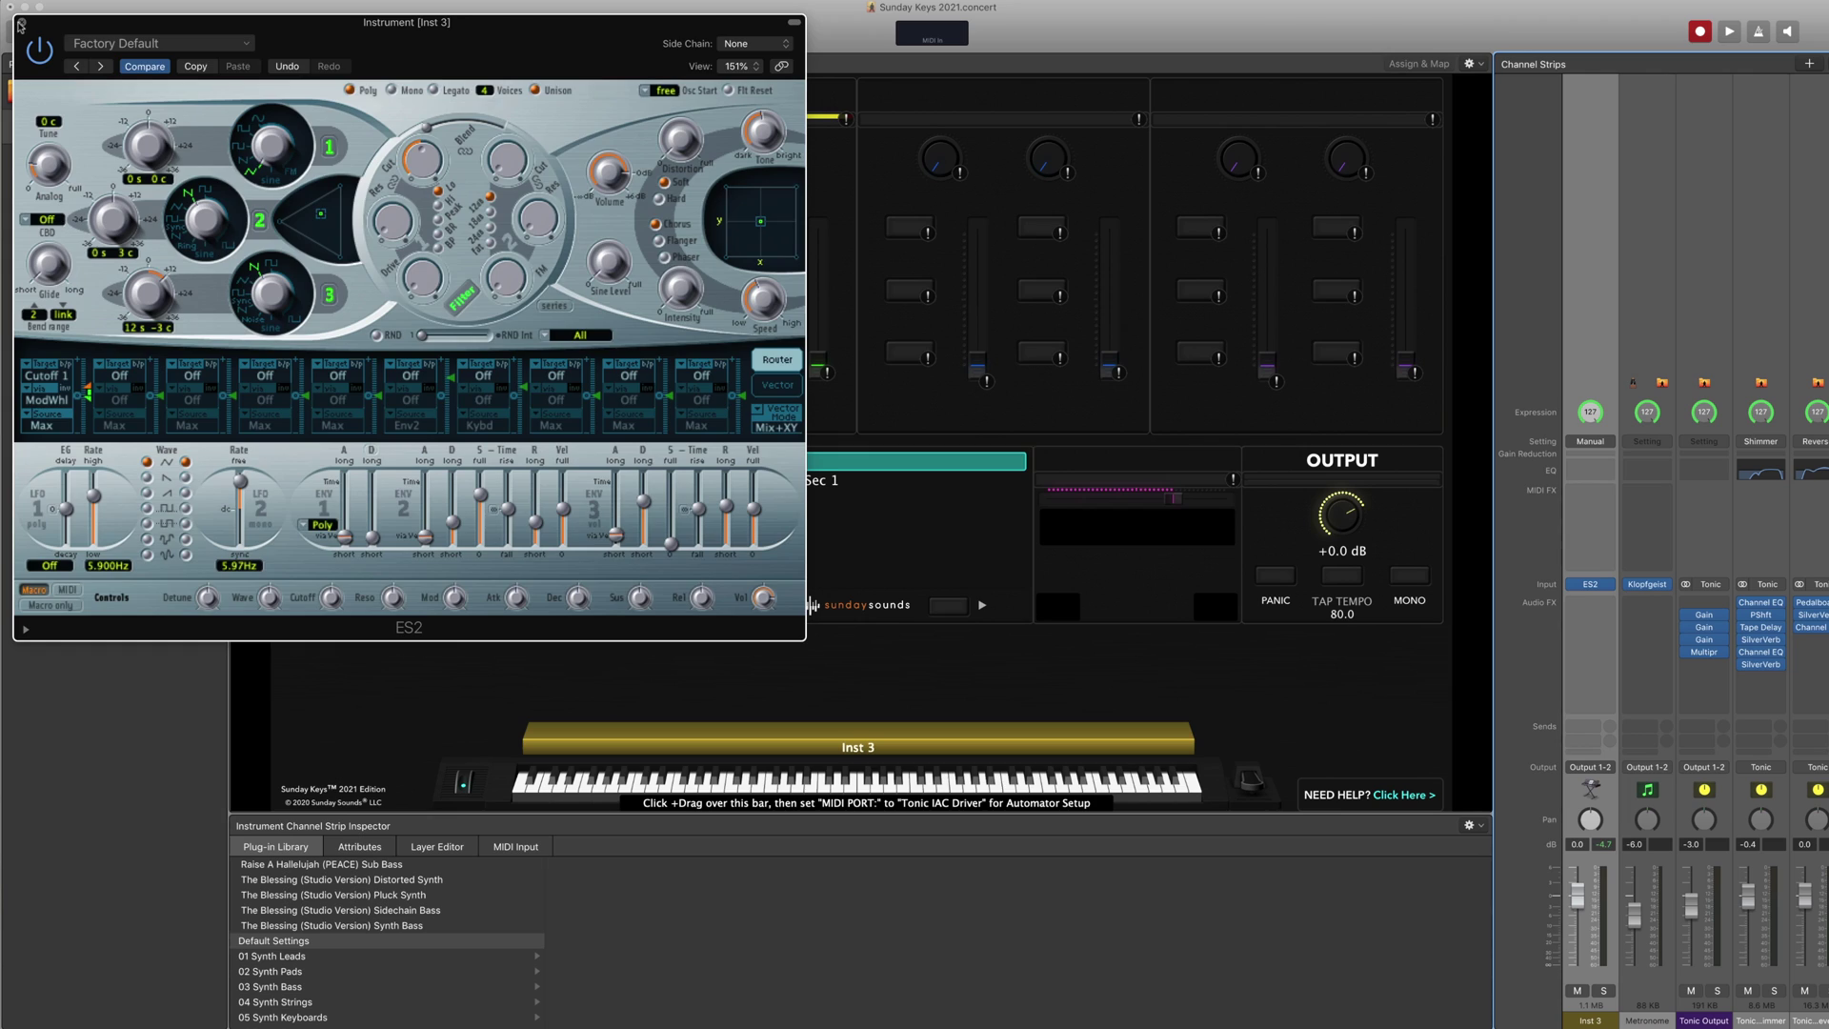
left_click(20, 23)
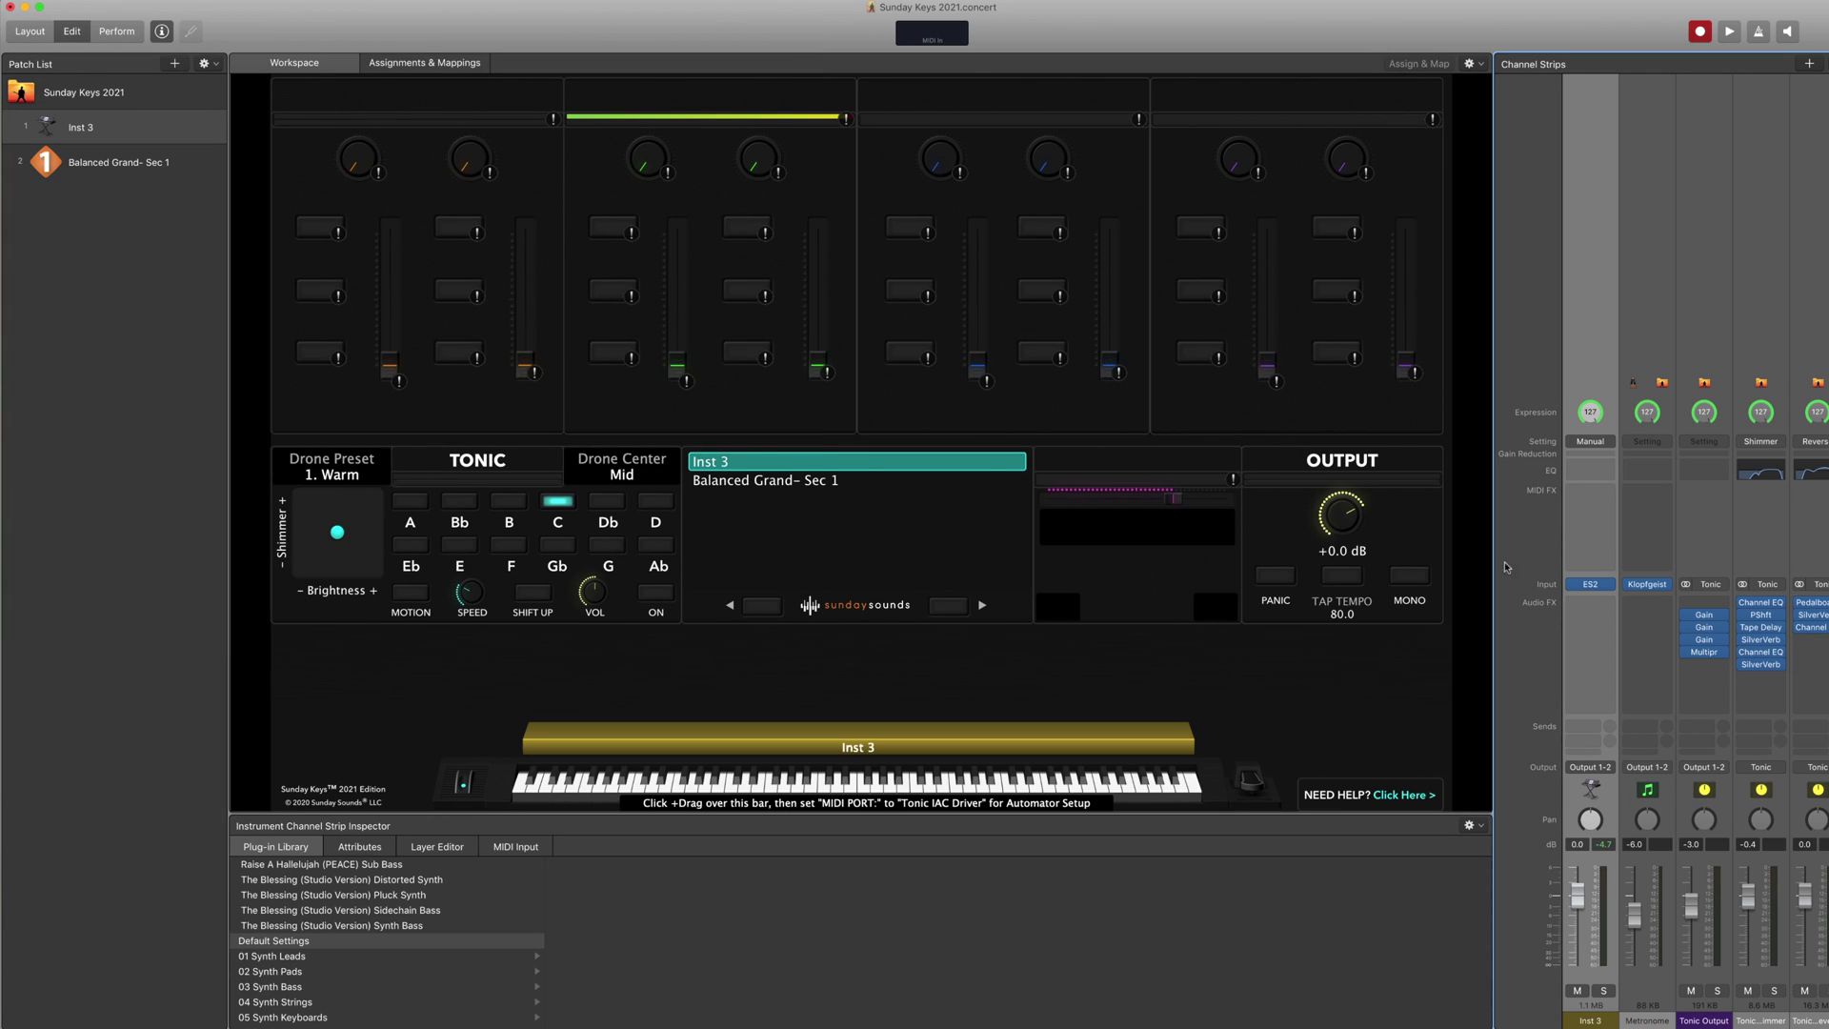
Insert a stereo Channel EQ as the first audio effect on the Inst 3 channel strip and keep its analyzer switched on
left_click(1582, 602)
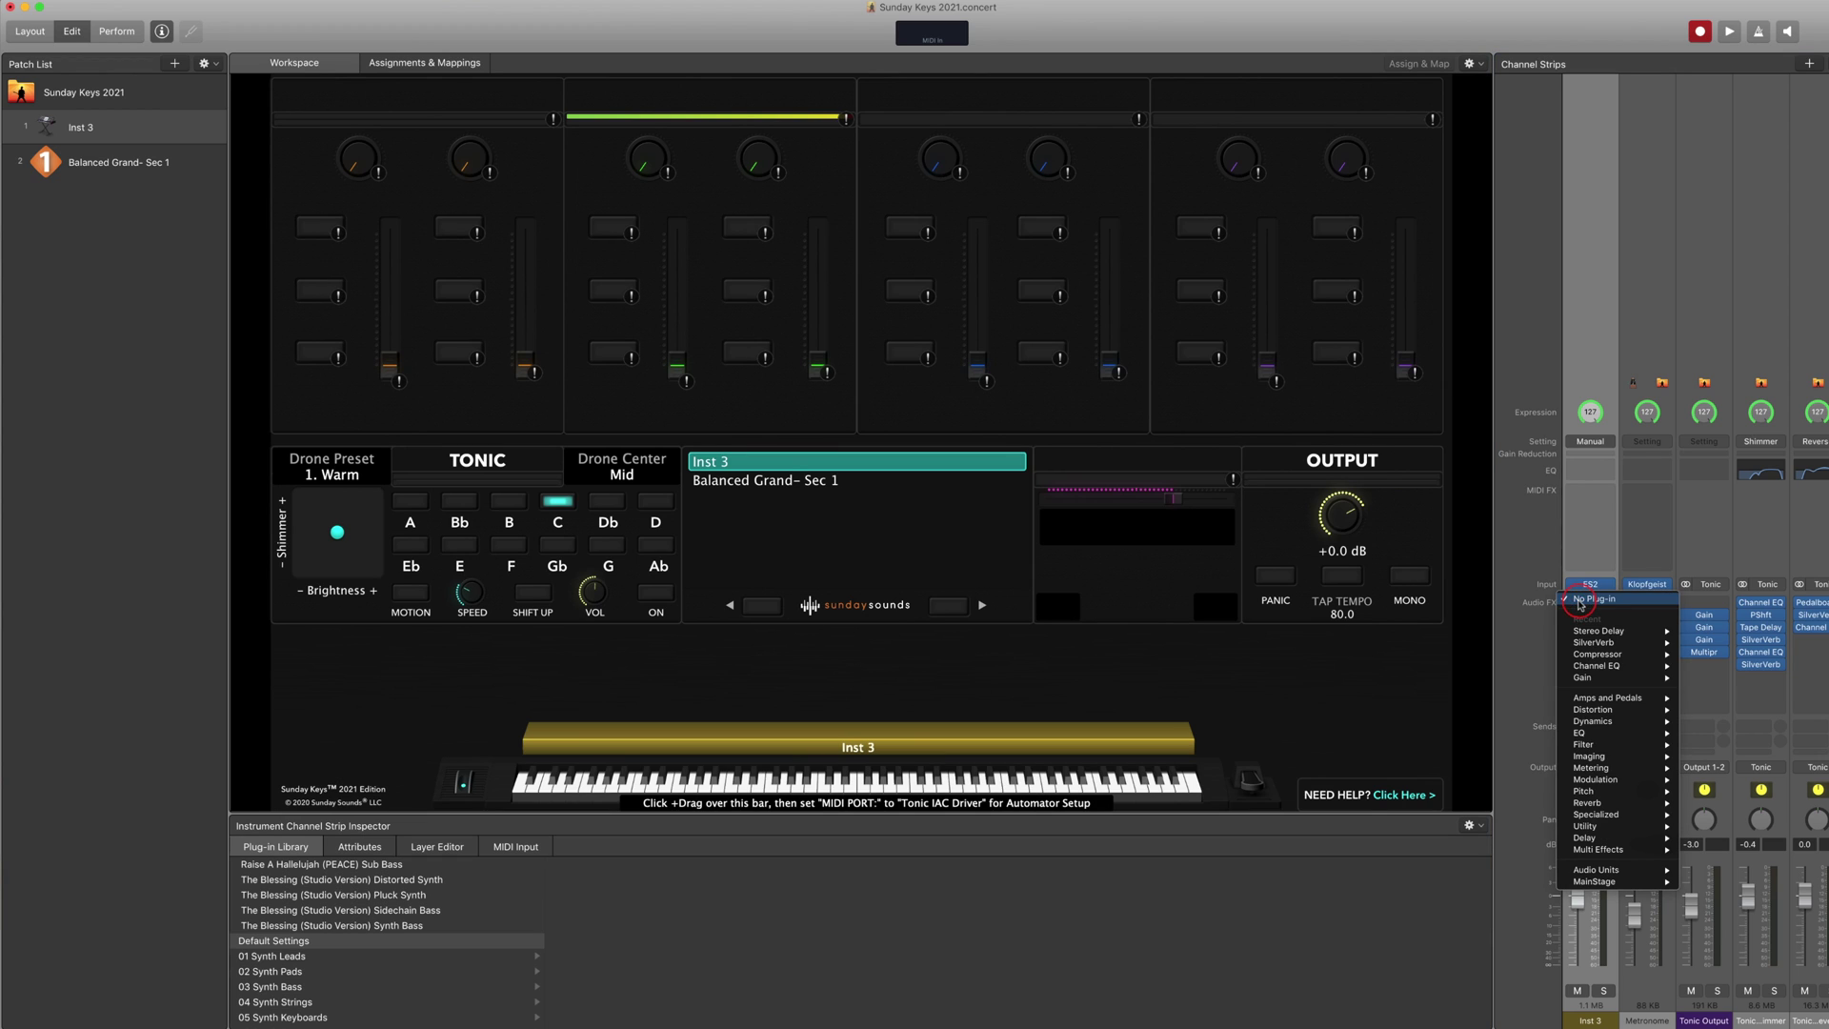
mouse_move(1579, 733)
mouse_move(1658, 733)
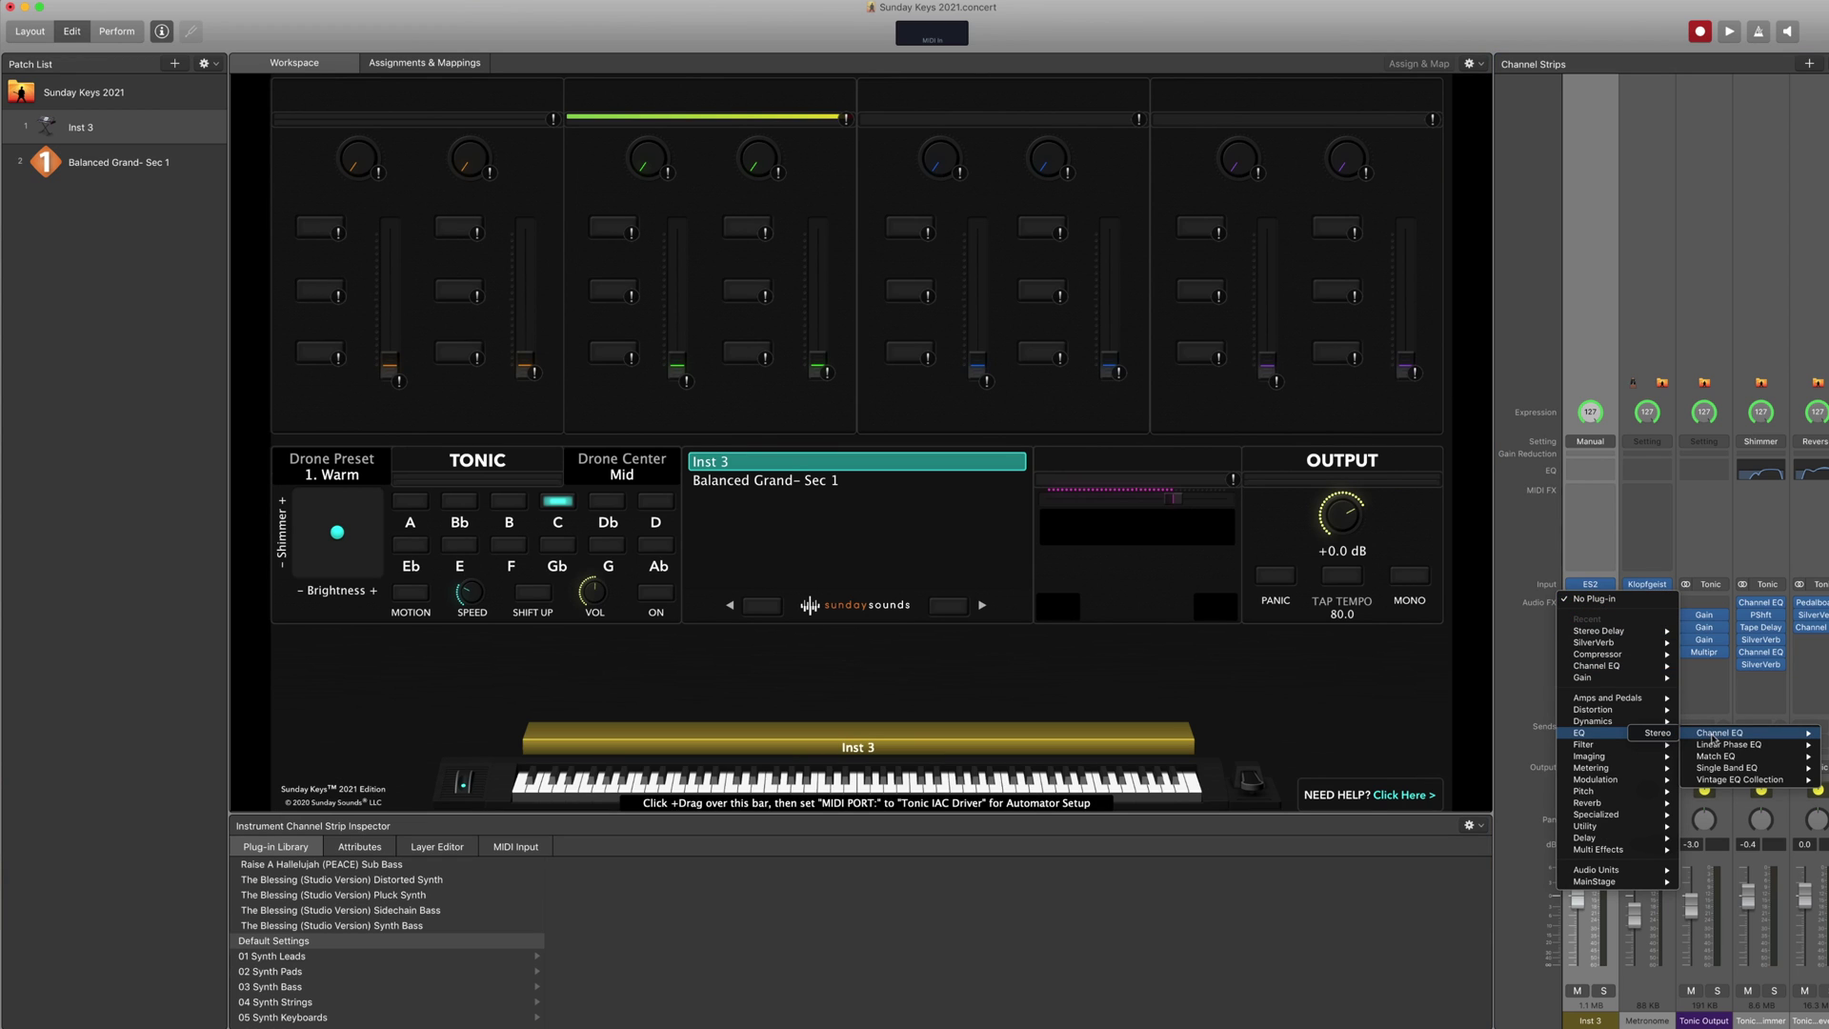
left_click(1667, 733)
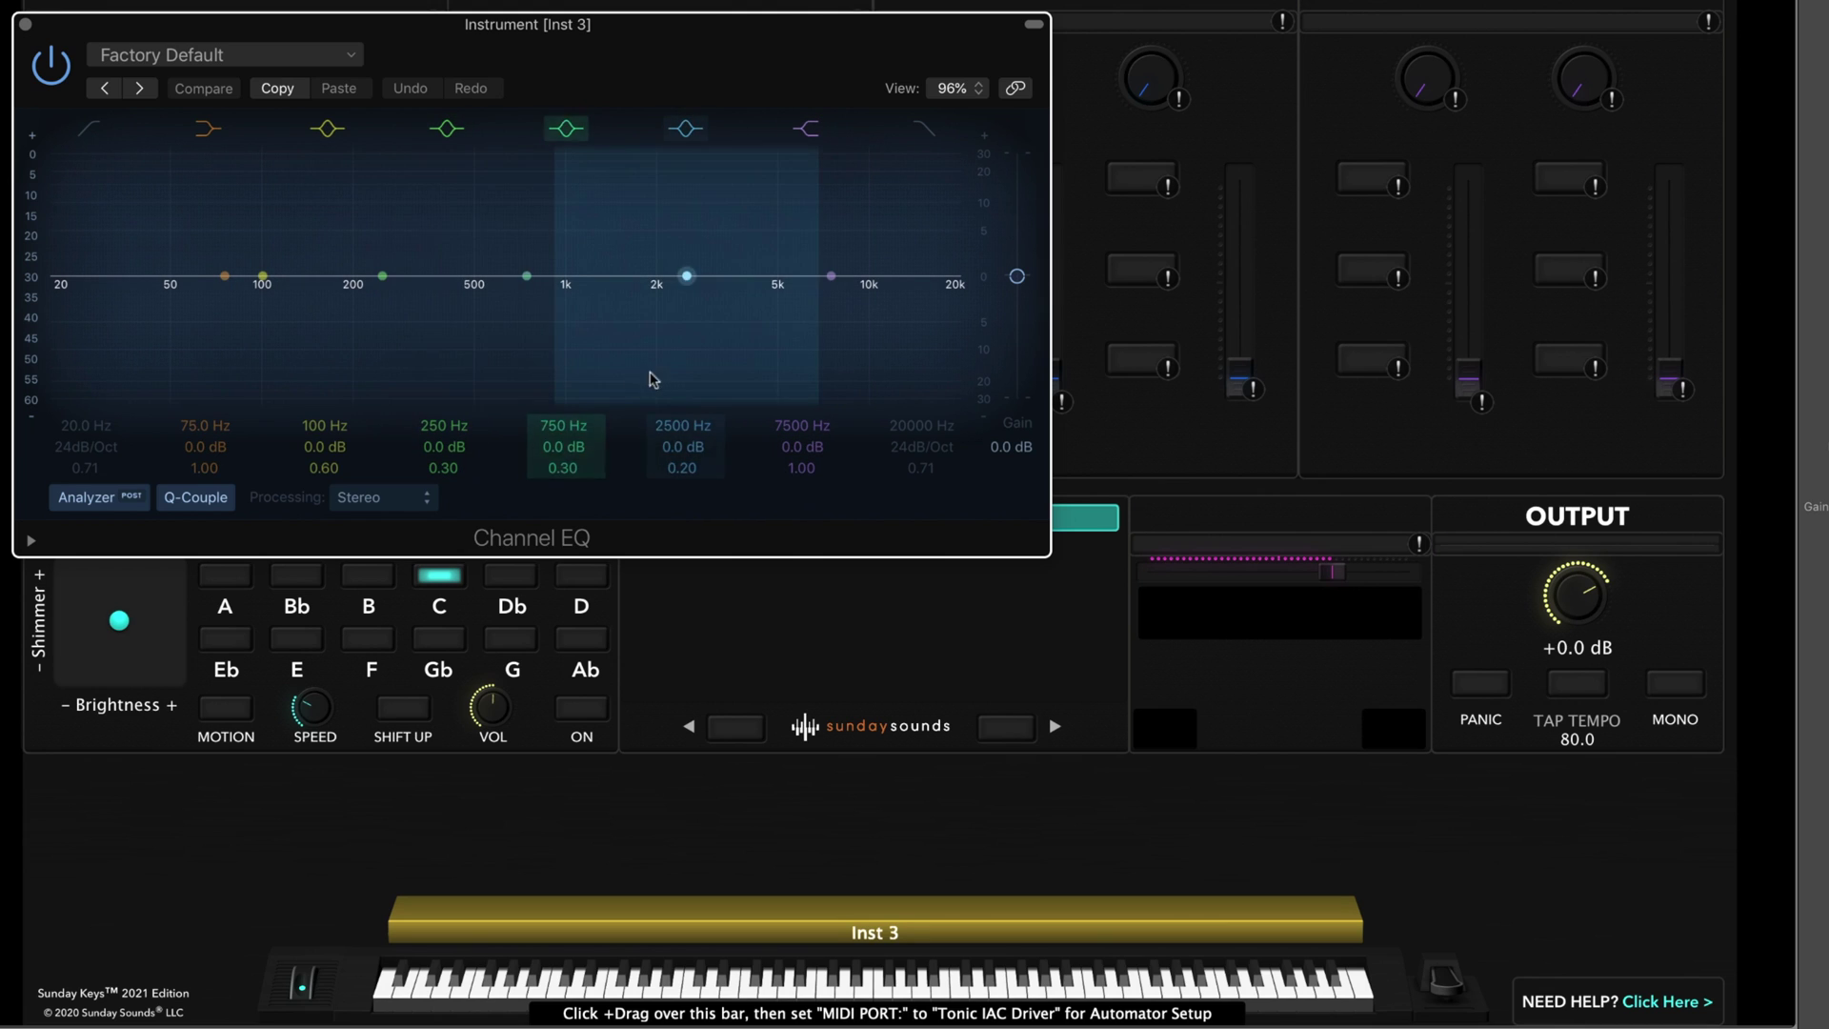
left_click(92, 500)
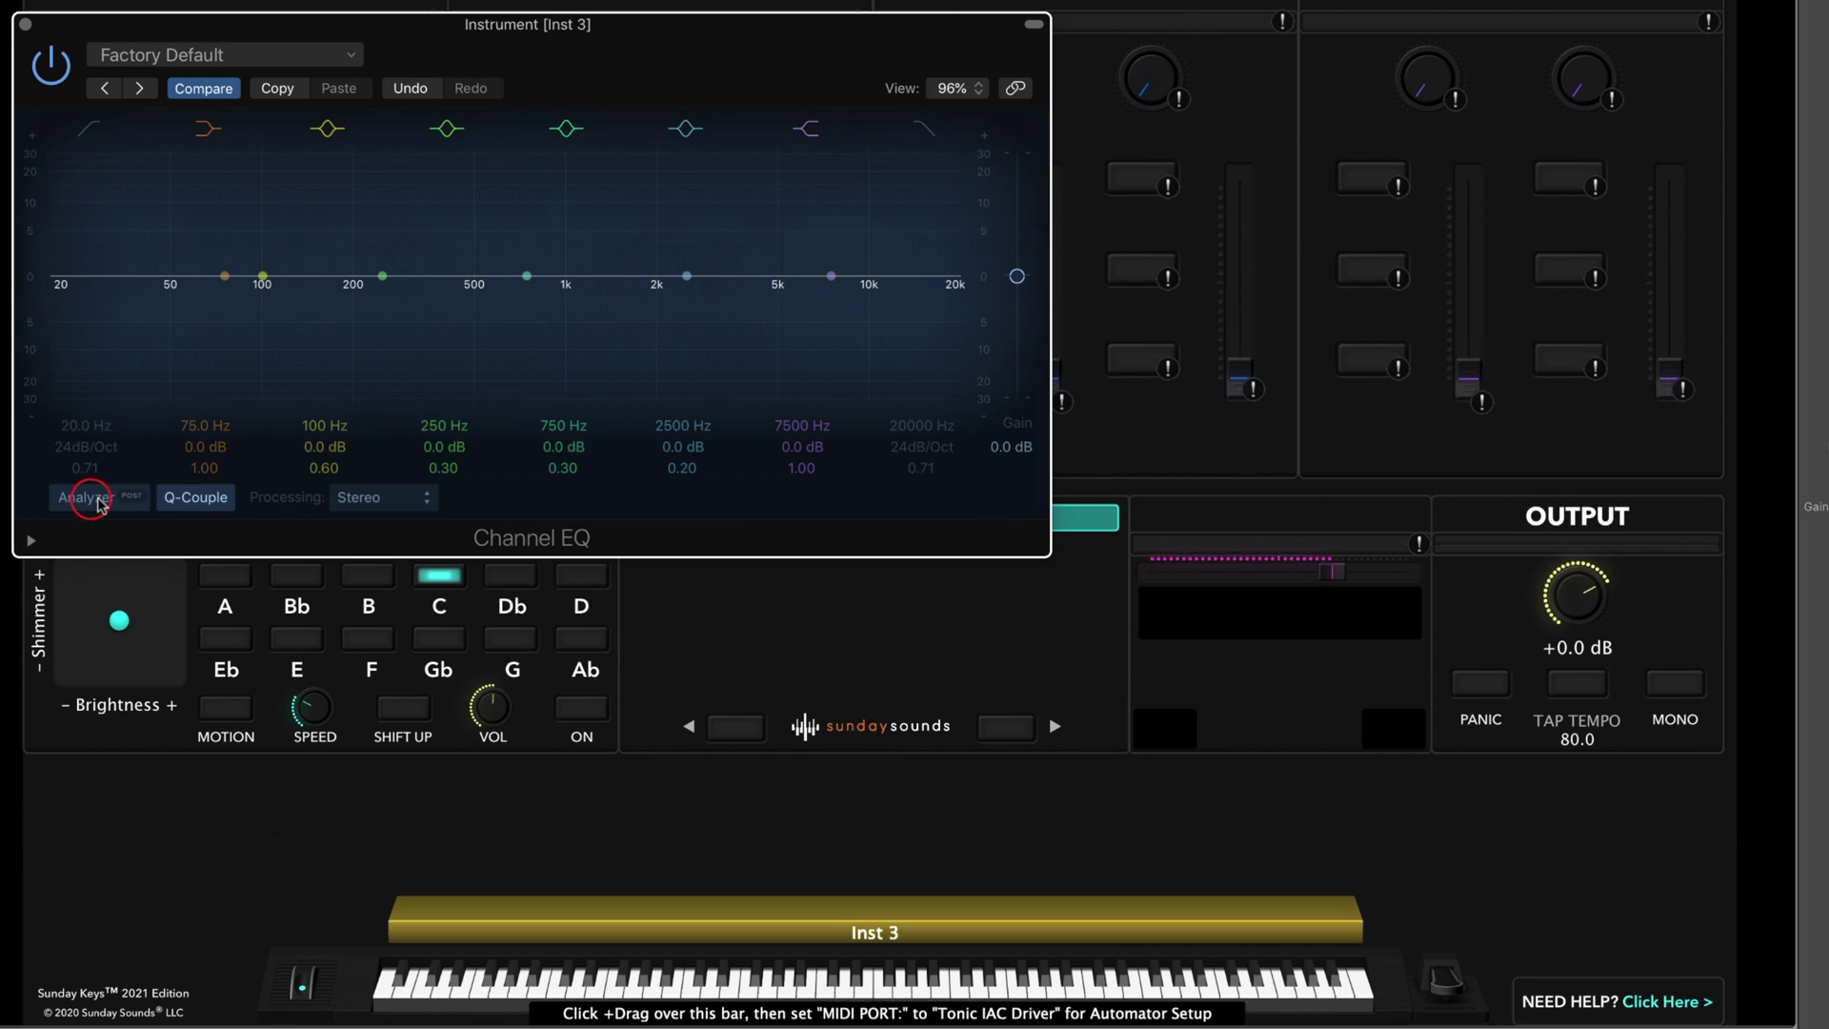
left_click(99, 501)
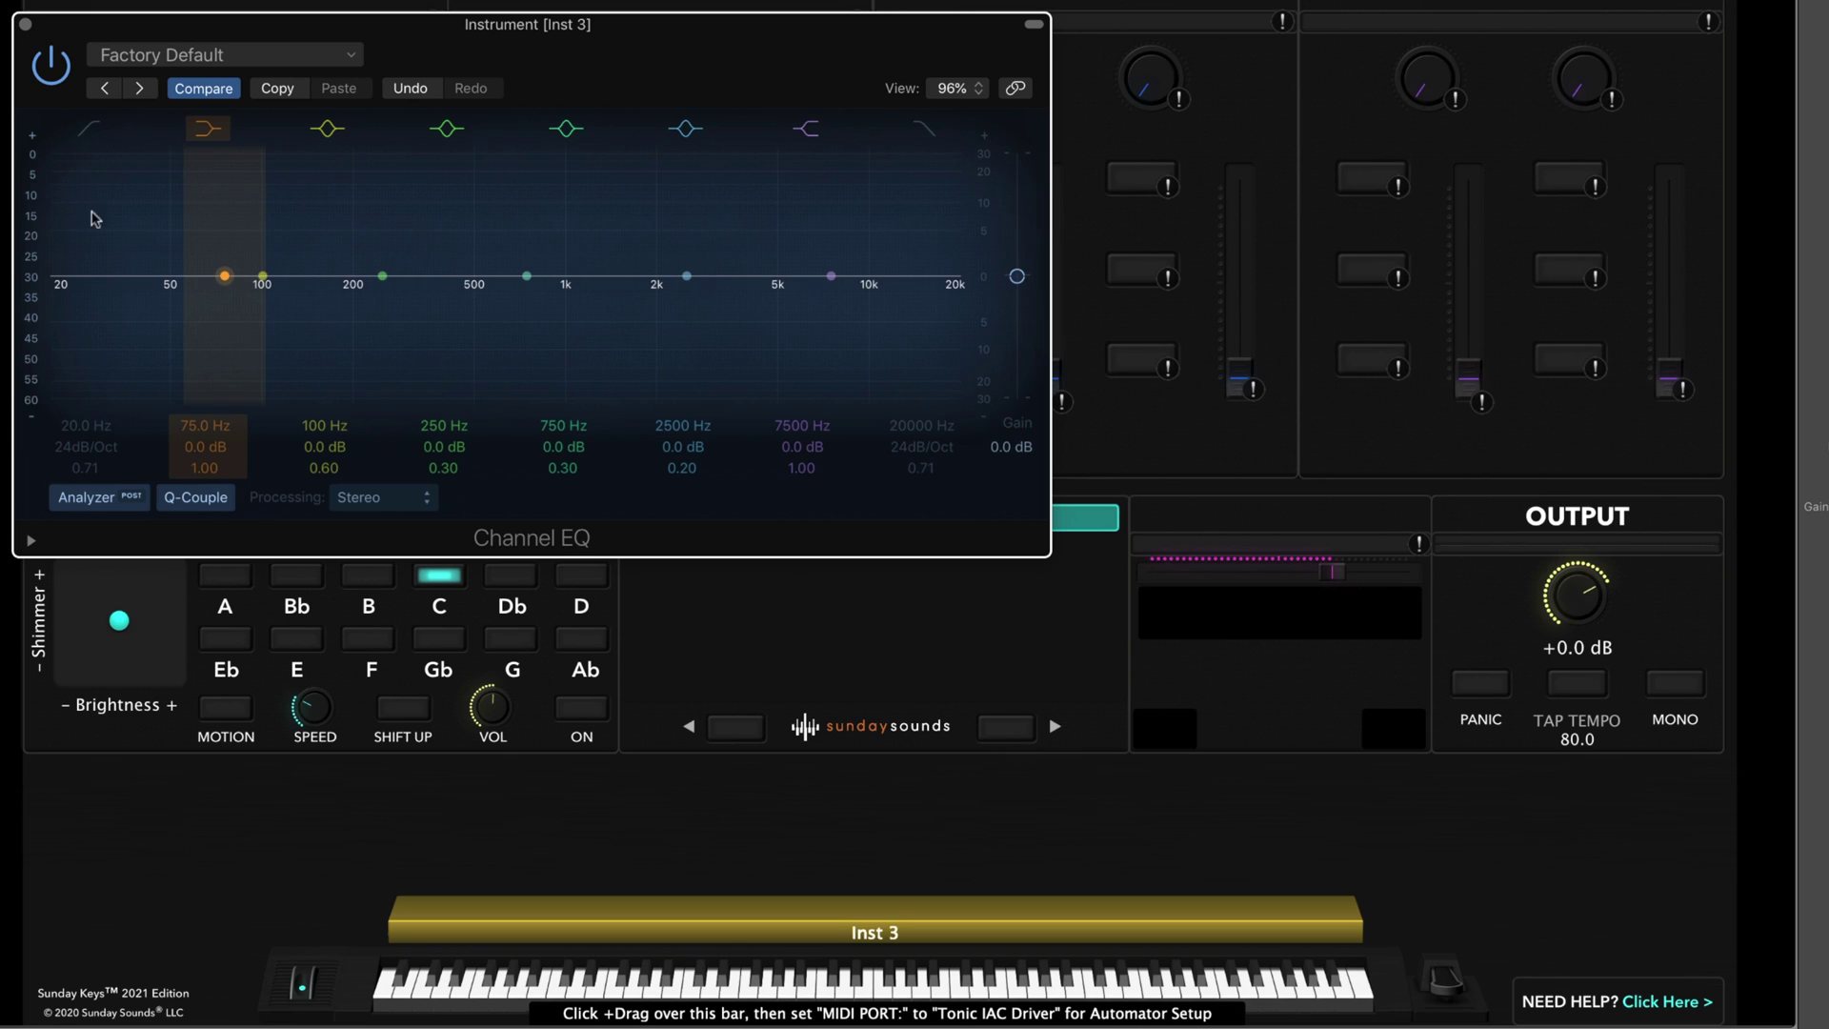
Enable the Channel EQ's low cut filter and raise its frequency to 295 Hz
left_click(92, 134)
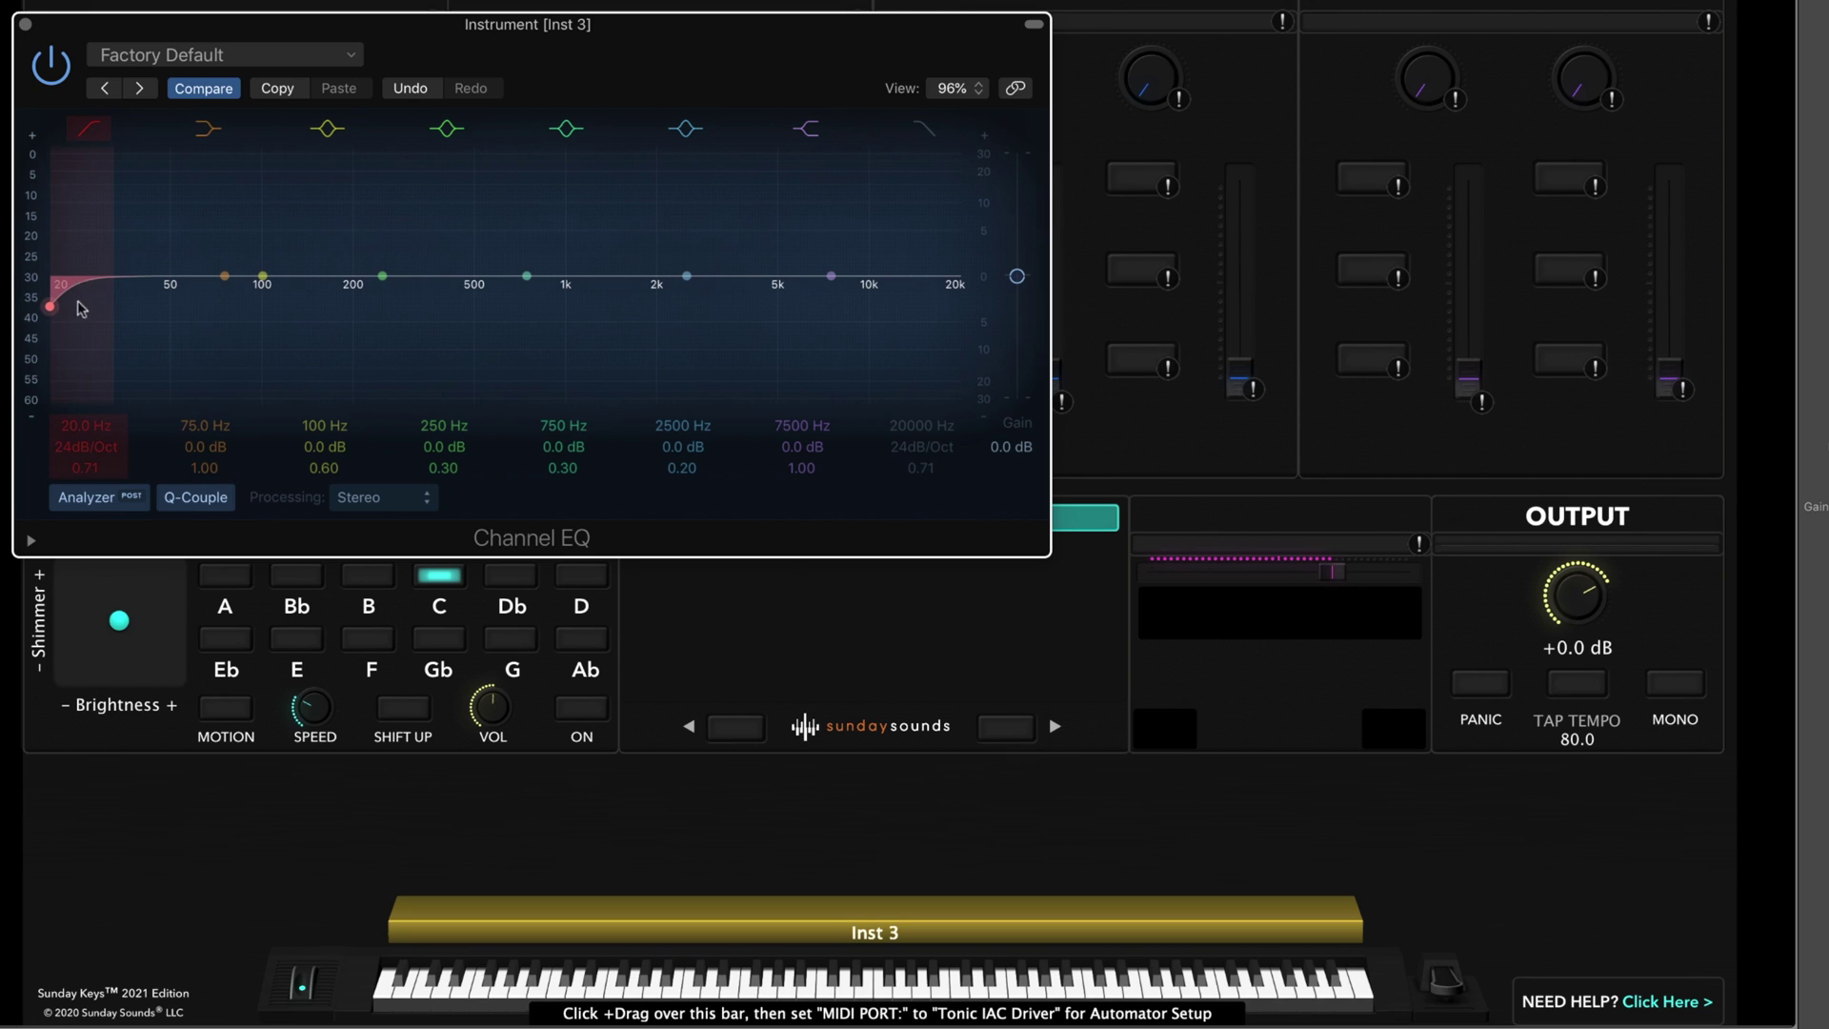
left_click_drag(81, 308, 442, 331)
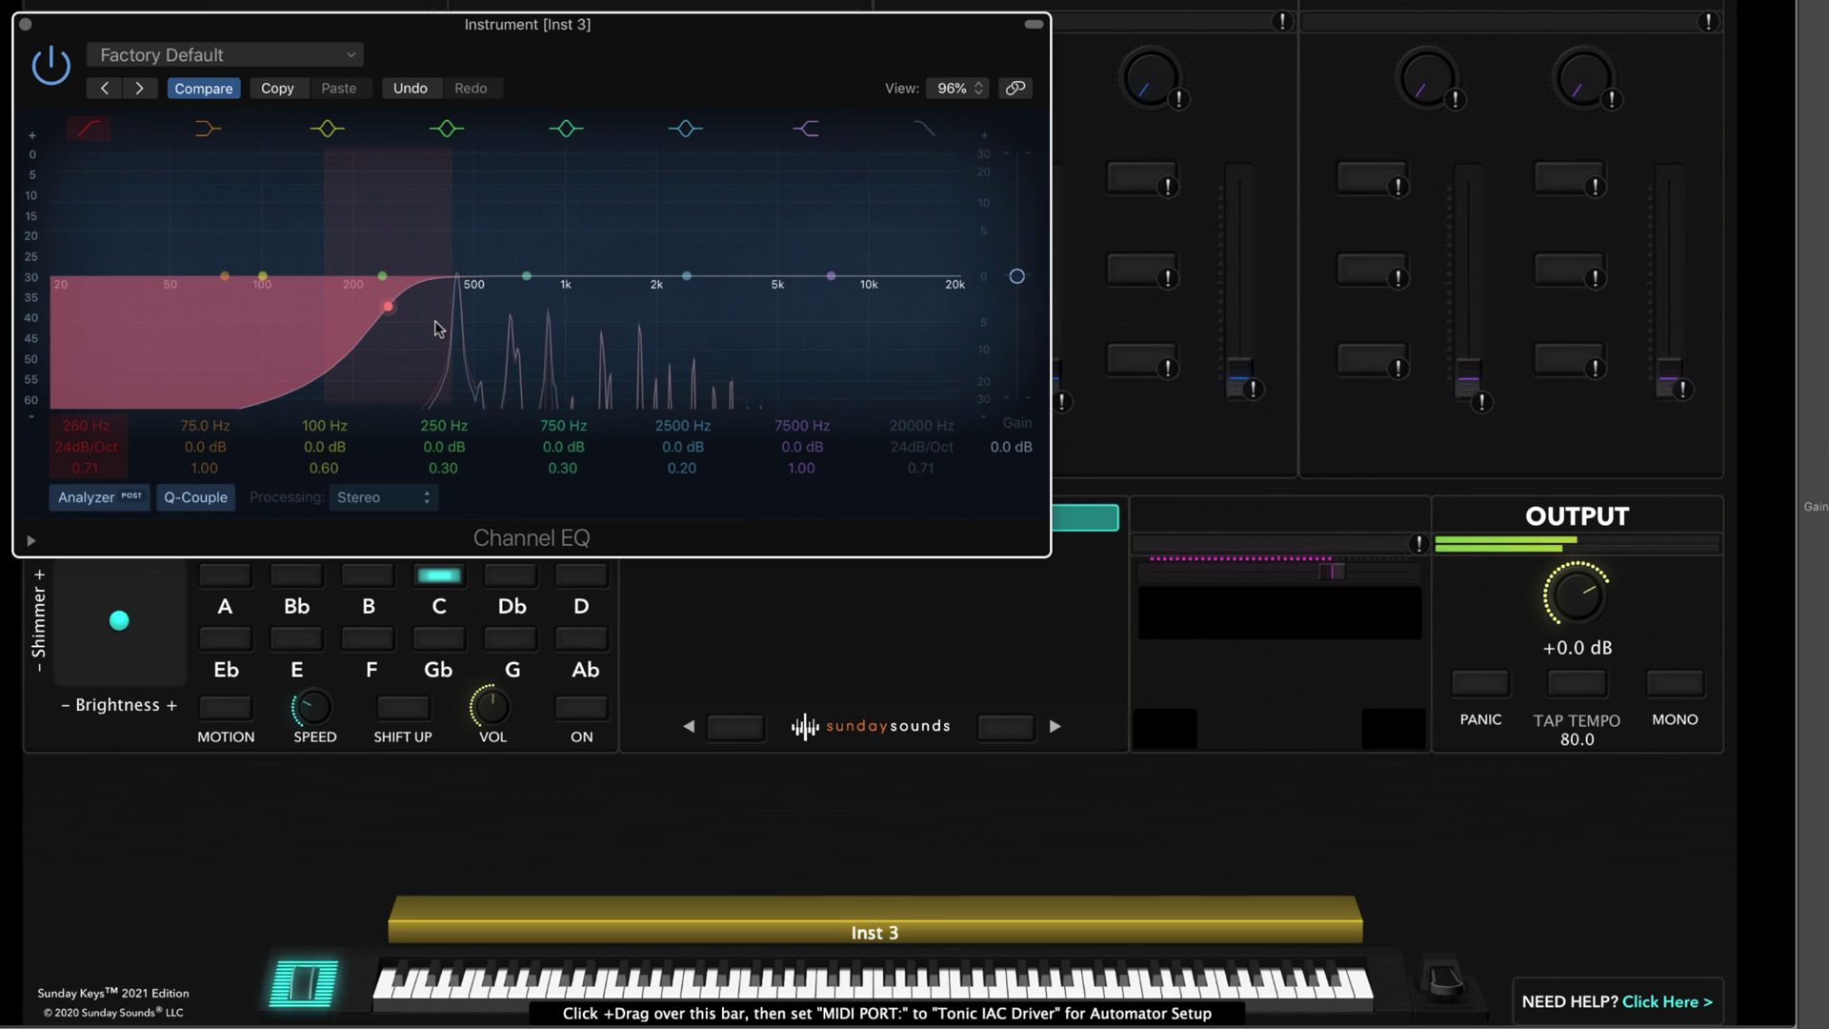
left_click_drag(394, 329, 412, 329)
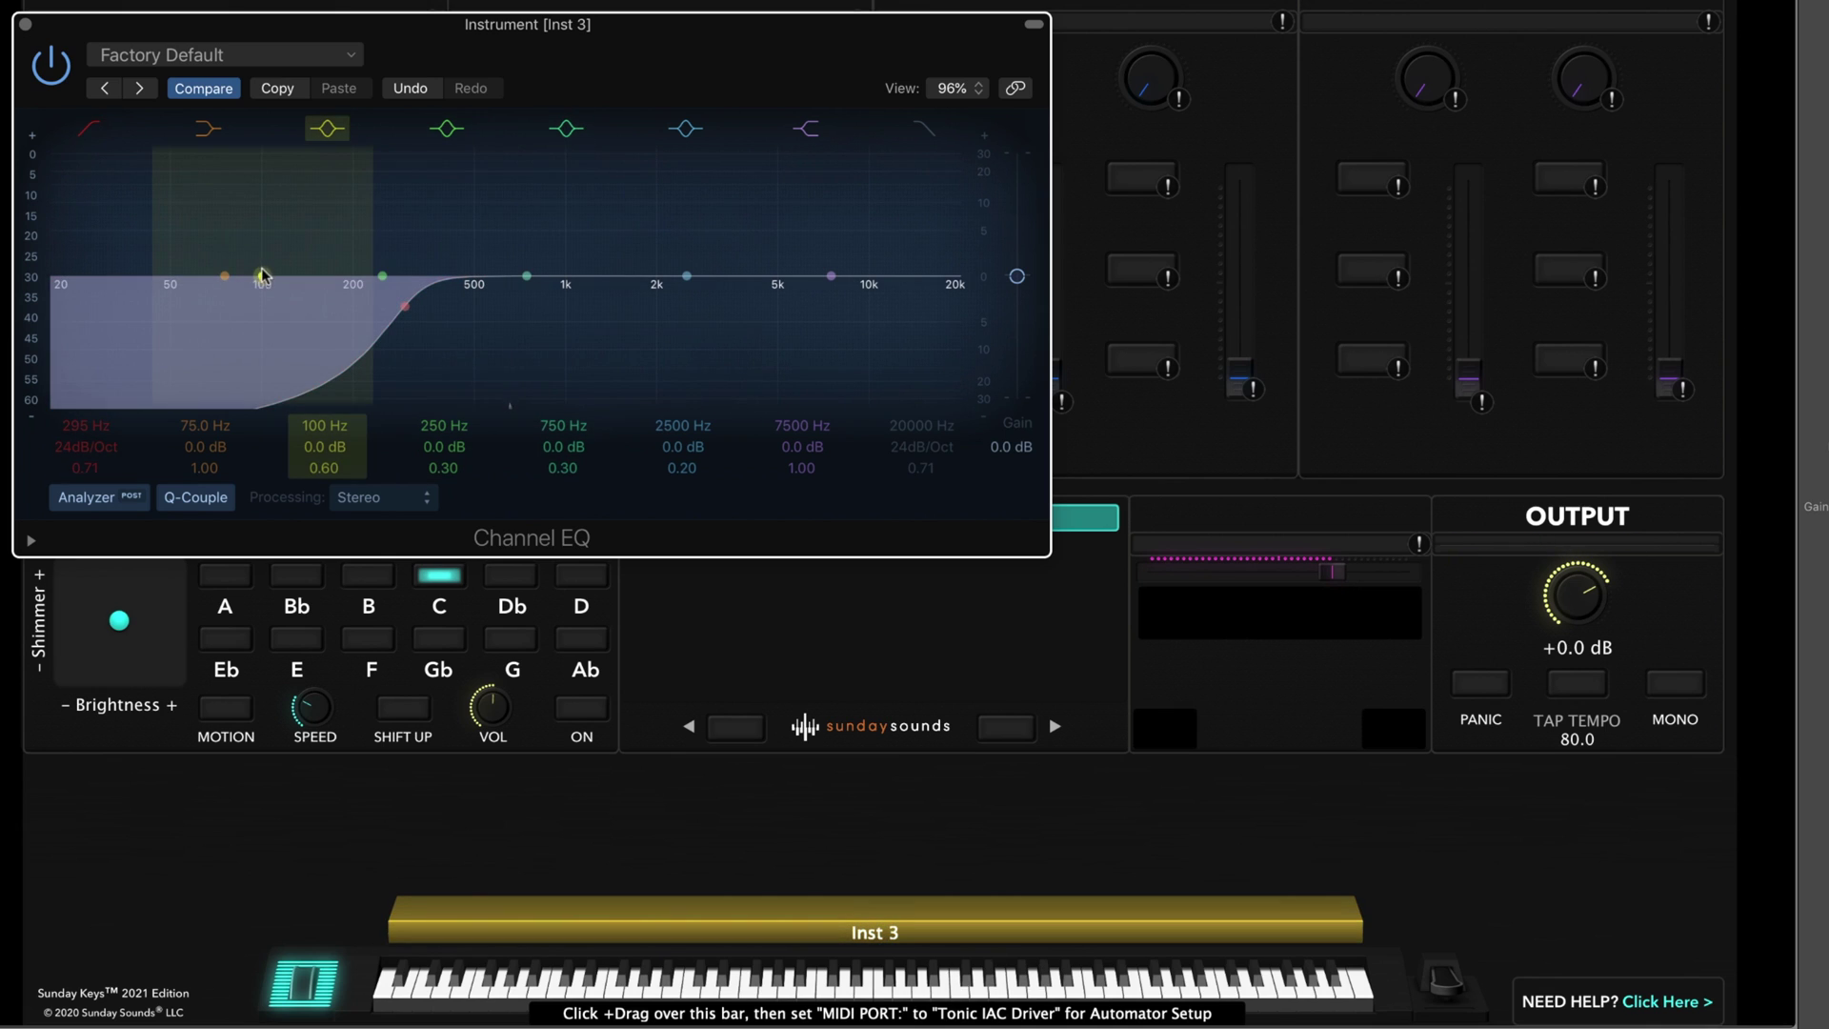
Move the 100 Hz EQ band to 580 Hz at -3.5 dB, and the high shelf to 3350 Hz at -5.0 dB with Q 0.71
left_click_drag(261, 278, 515, 299)
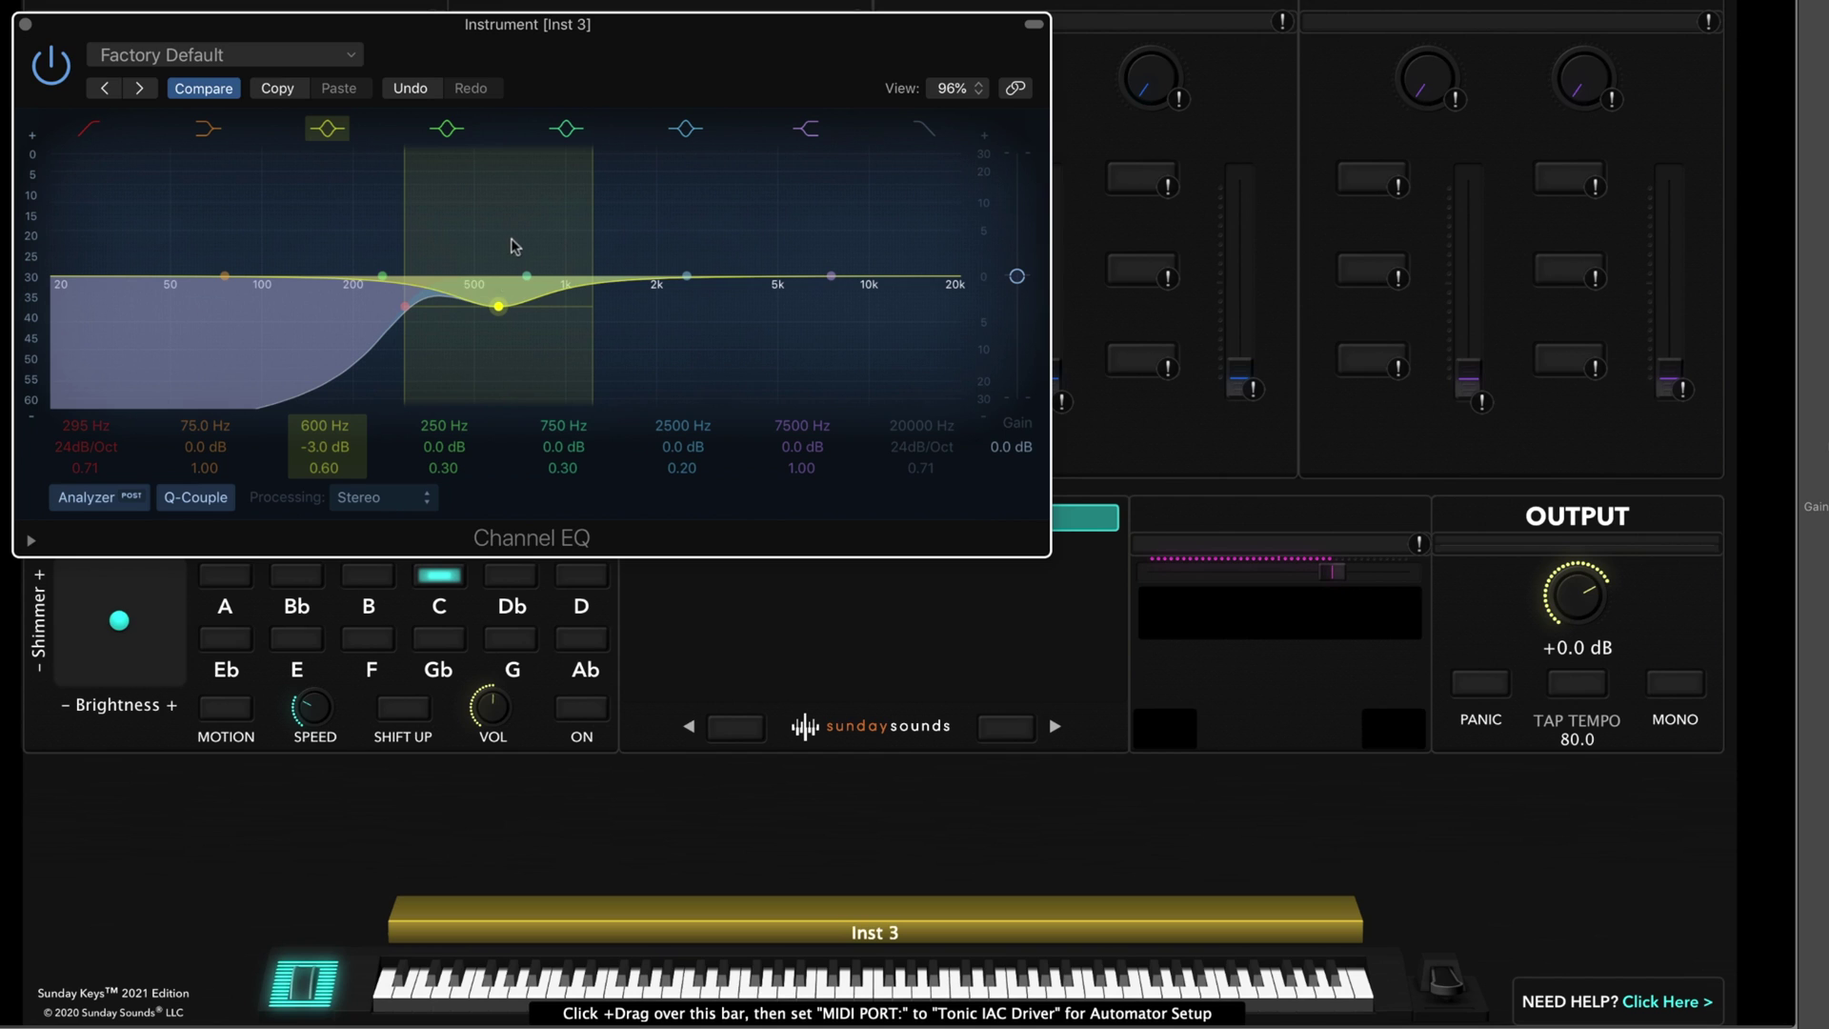
left_click_drag(499, 296, 492, 295)
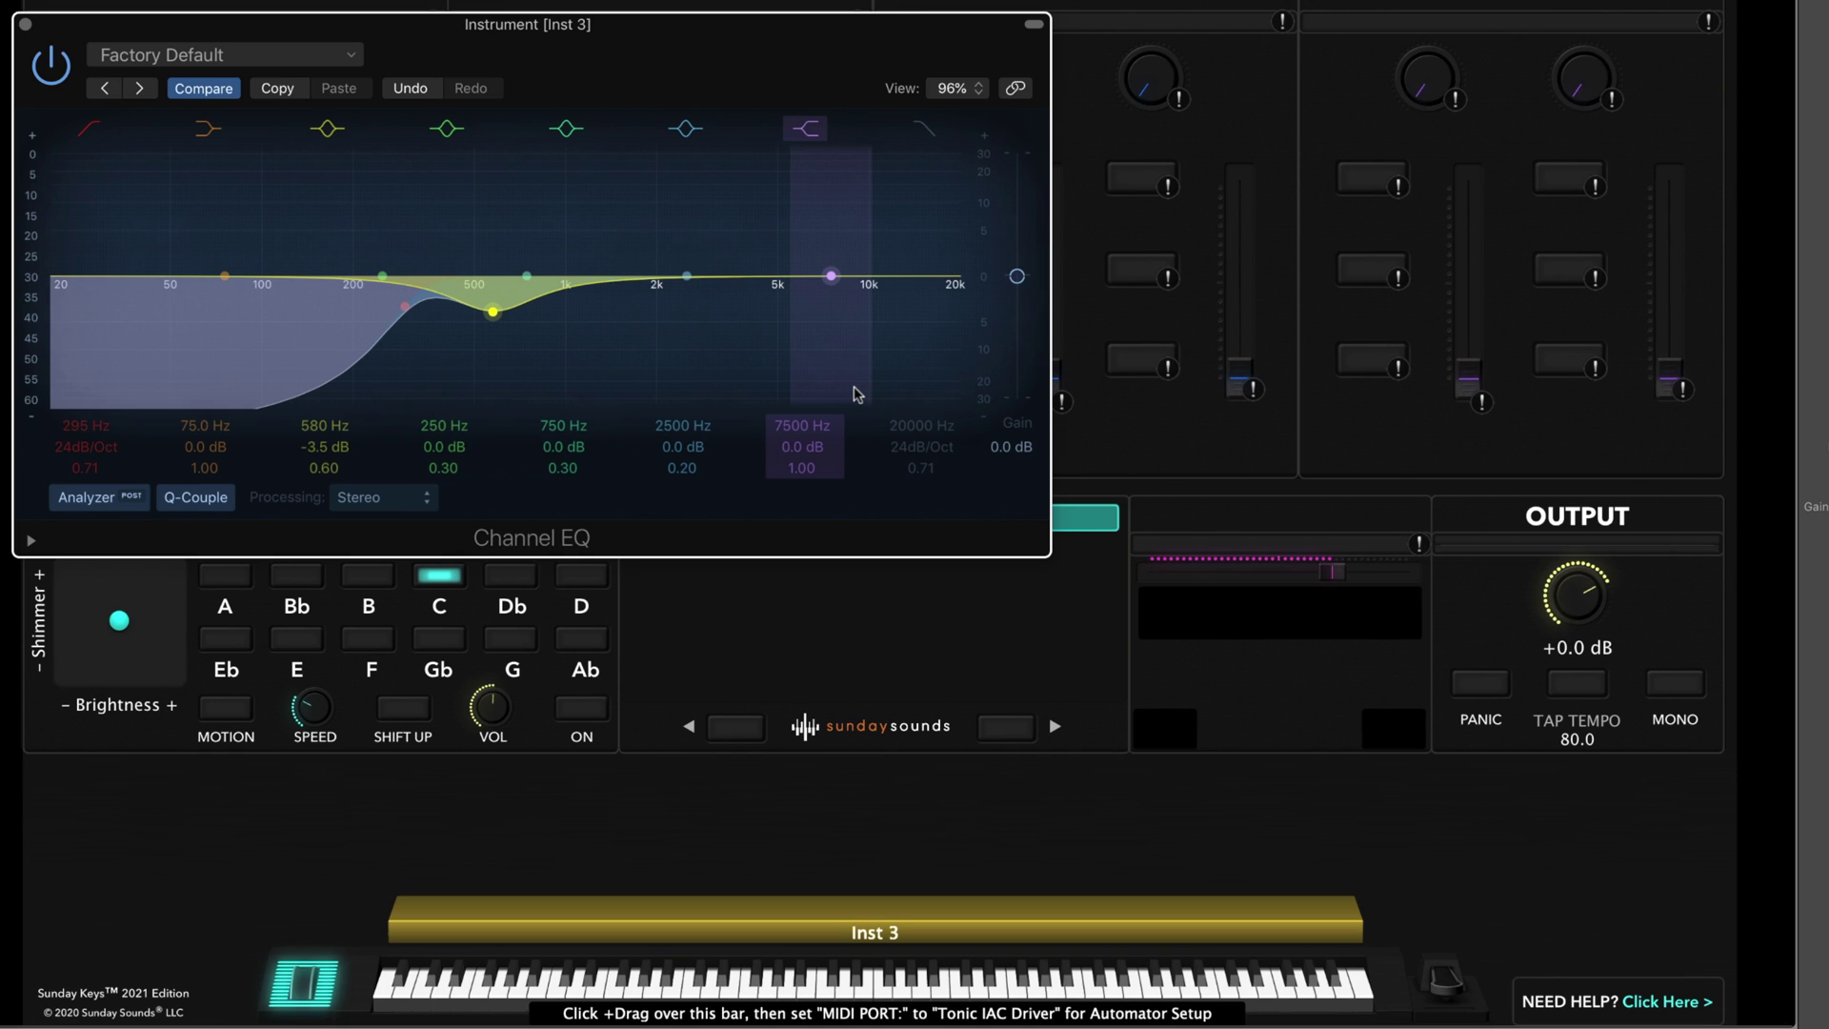
left_click_drag(824, 270, 763, 316)
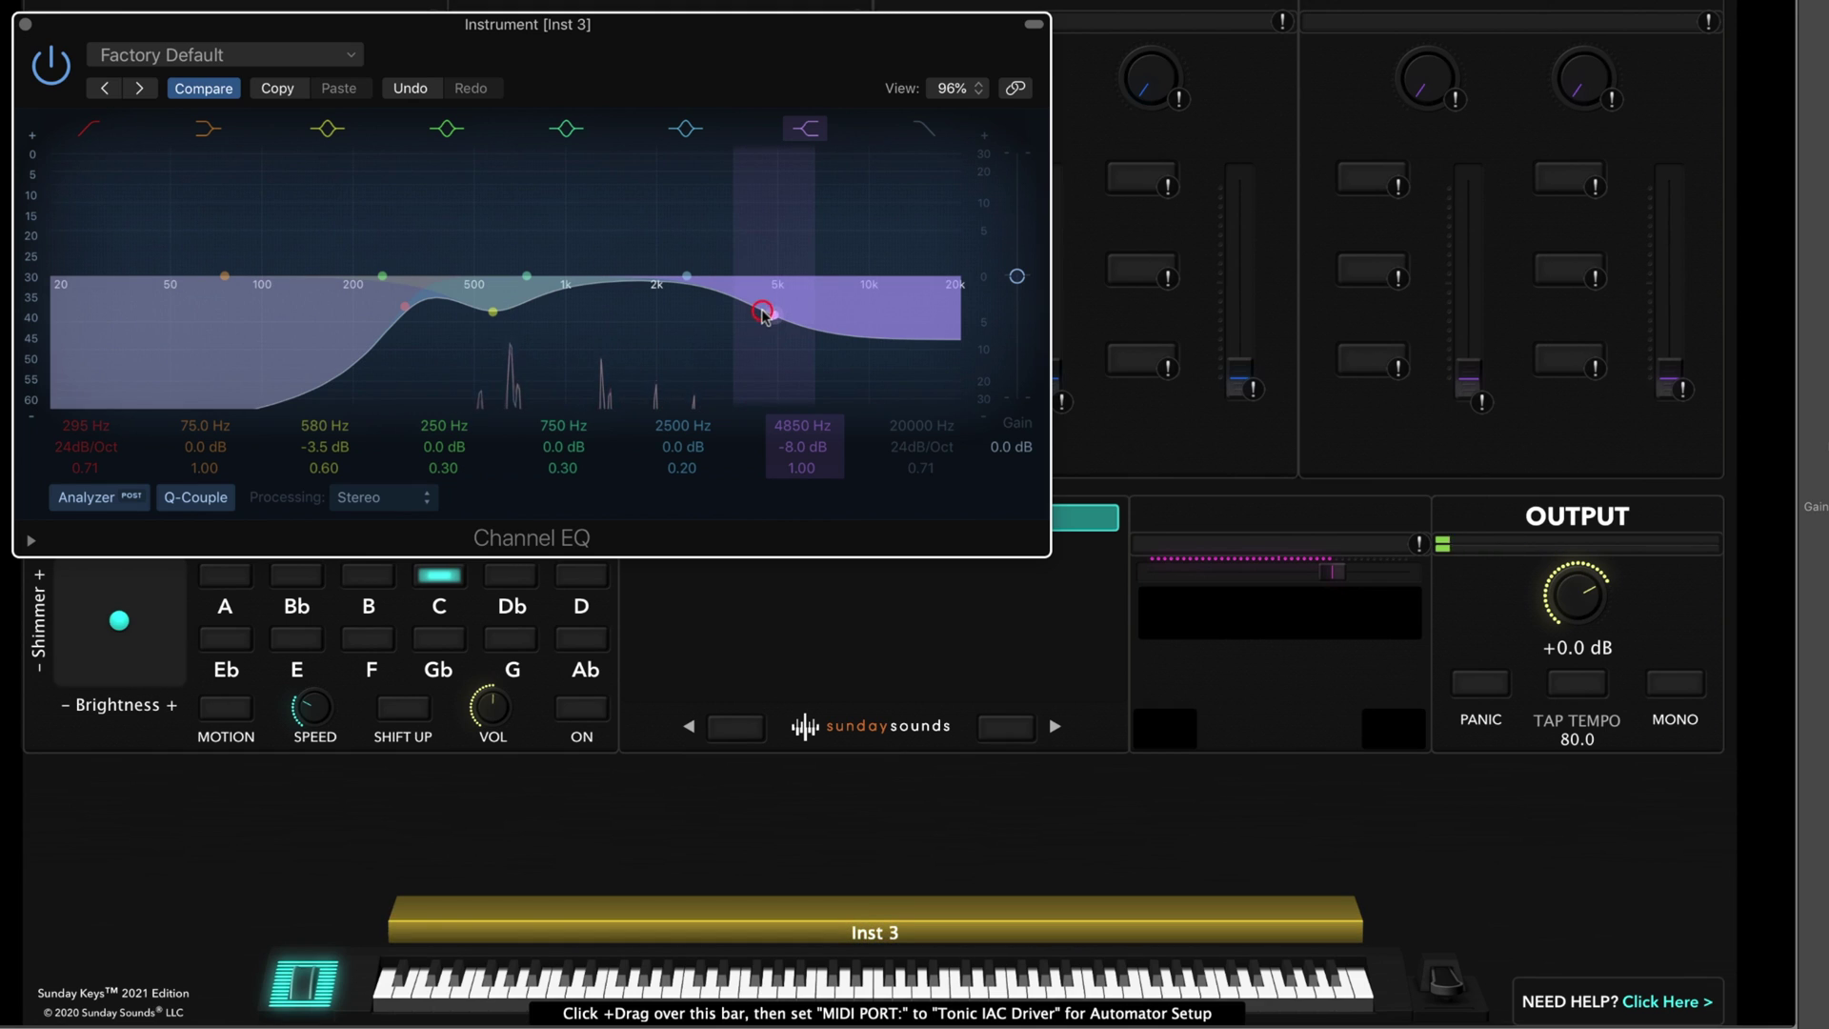
mouse_move(765, 317)
left_mouse_down()
mouse_move(772, 301)
mouse_move(719, 299)
mouse_move(776, 294)
left_mouse_up()
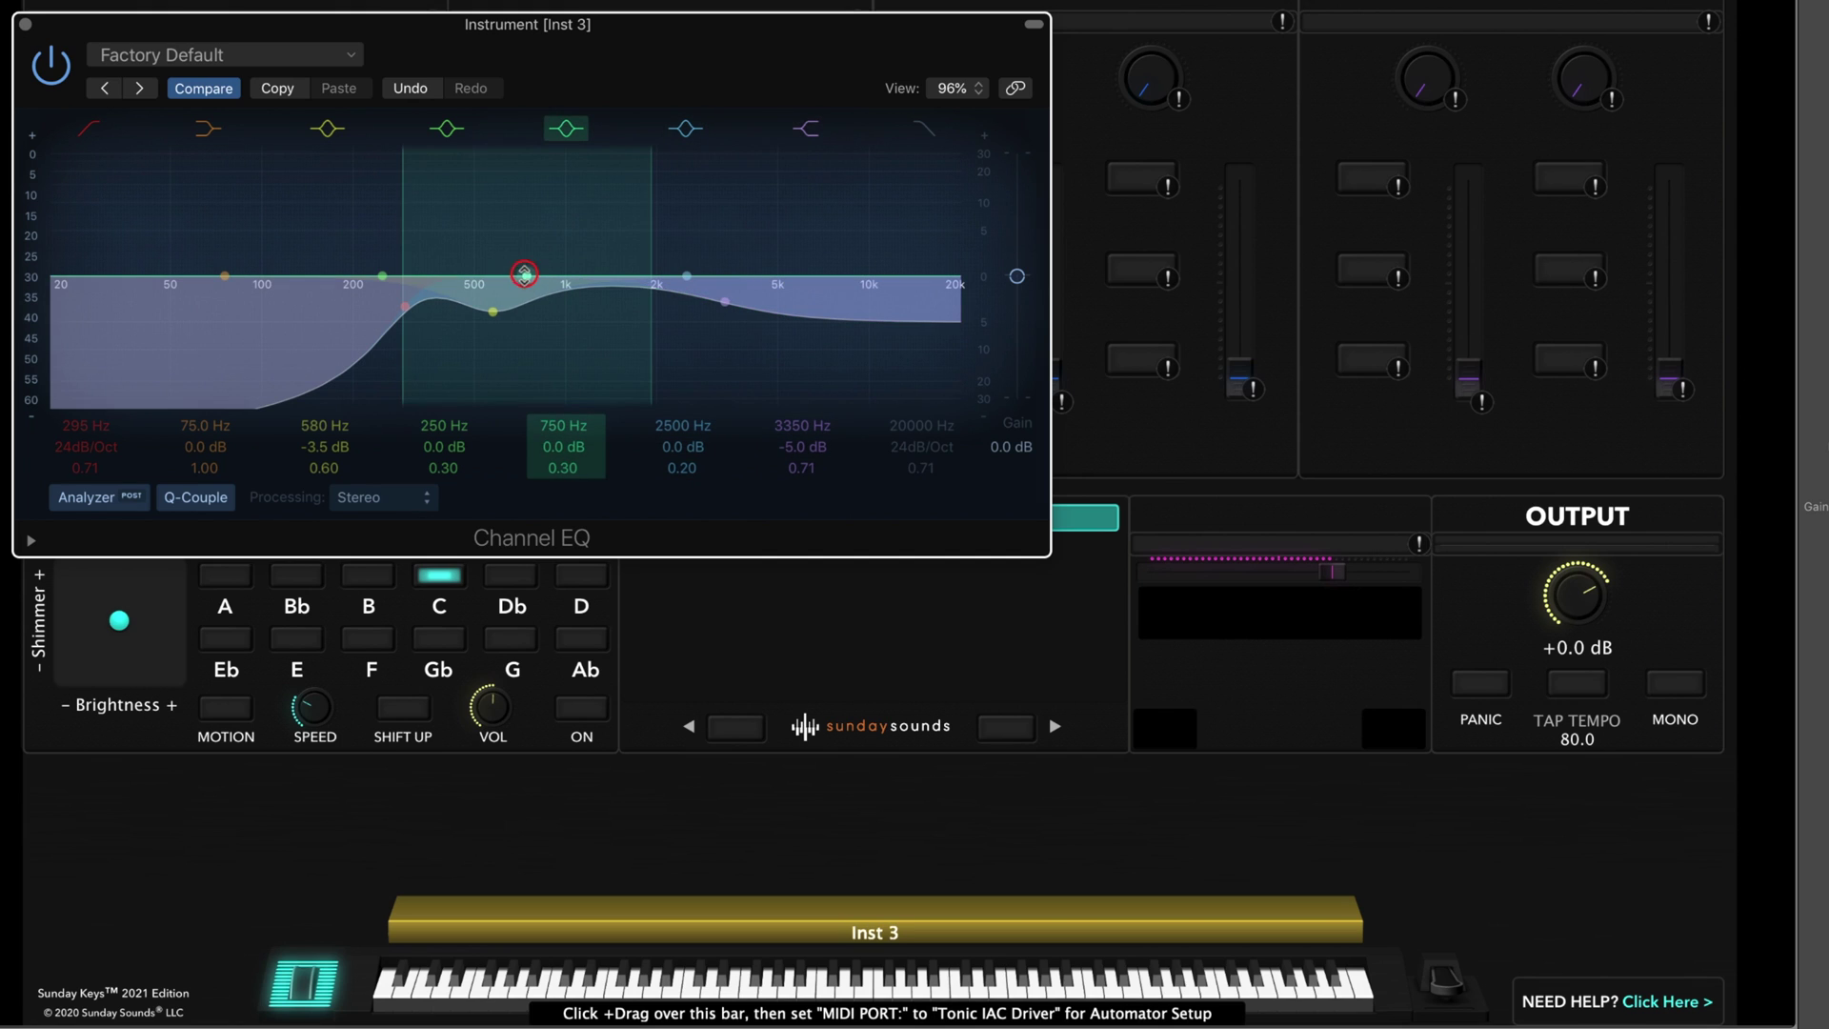
Sweep the 750 Hz EQ band as a narrow boost to find harsh frequencies, and settle on a -7.0 dB cut at 1320 Hz with Q 3.40
mouse_move(402, 286)
left_mouse_down()
mouse_move(498, 288)
mouse_move(535, 260)
mouse_move(746, 258)
mouse_move(547, 257)
mouse_move(667, 258)
left_mouse_up()
mouse_move(672, 259)
left_mouse_down()
mouse_move(562, 257)
mouse_move(640, 253)
left_mouse_up()
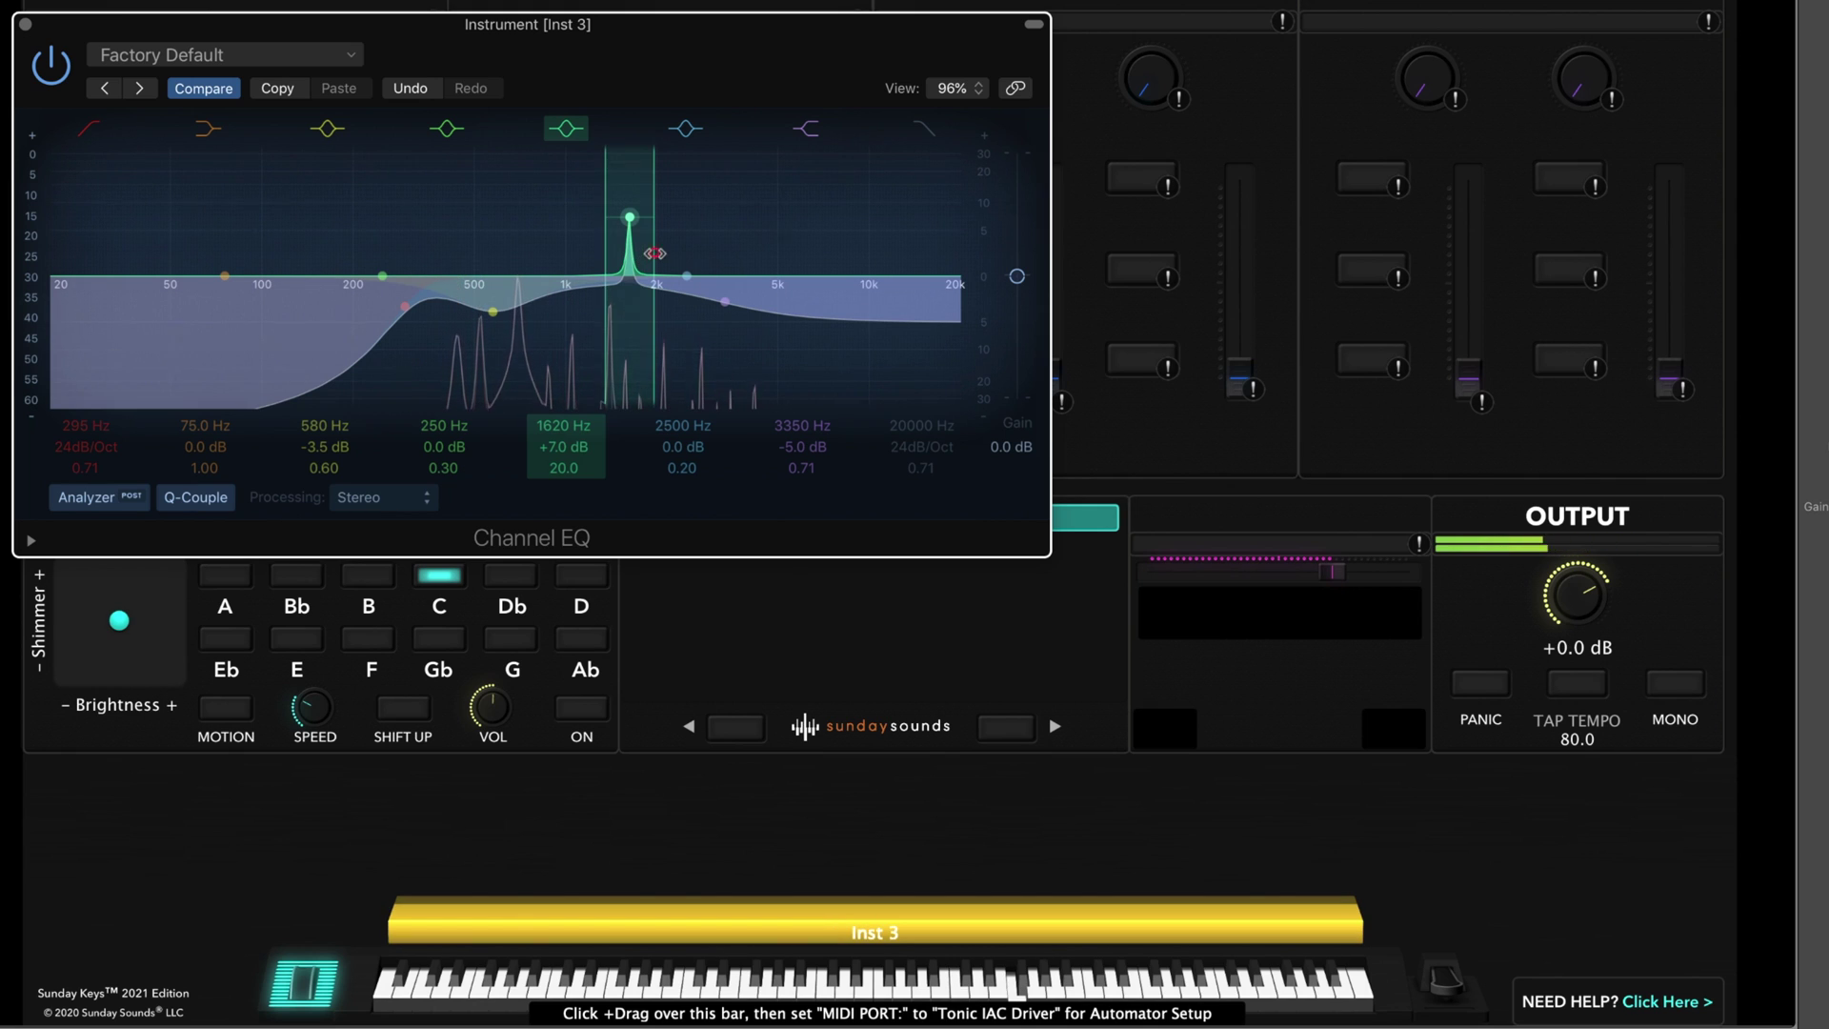
left_click_drag(646, 255, 570, 254)
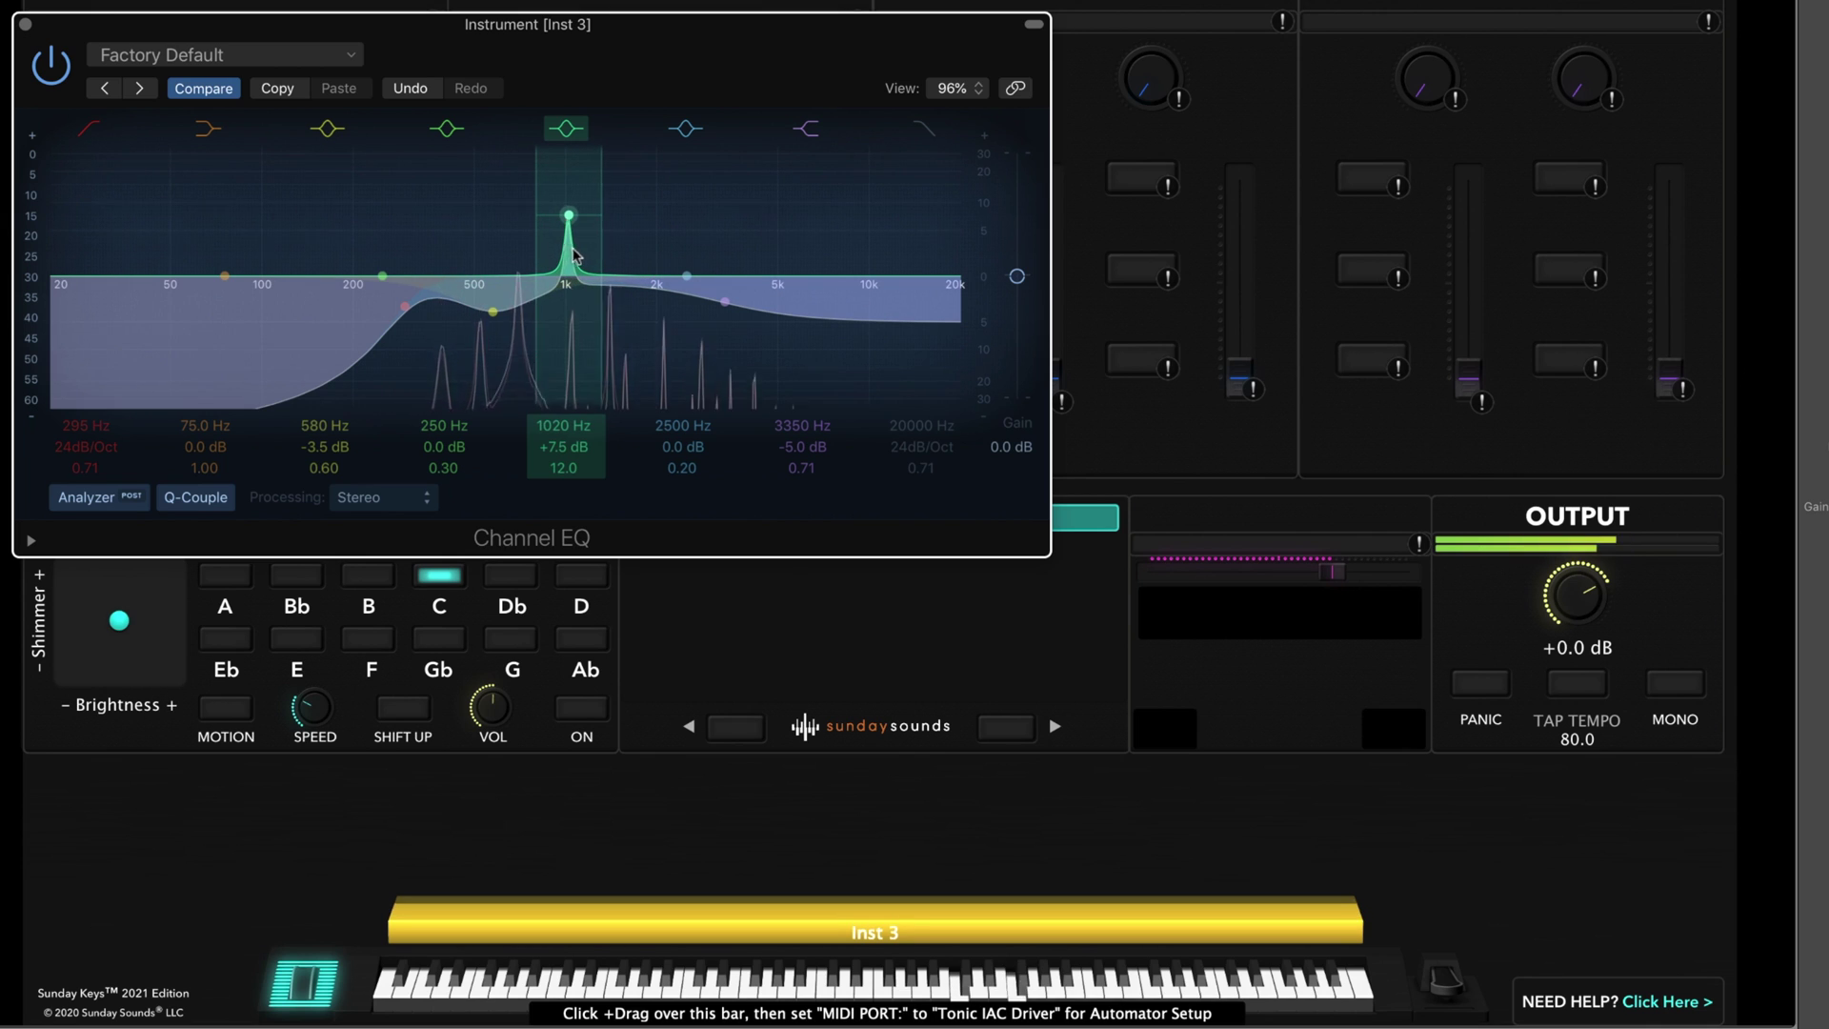
left_click_drag(572, 255, 589, 299)
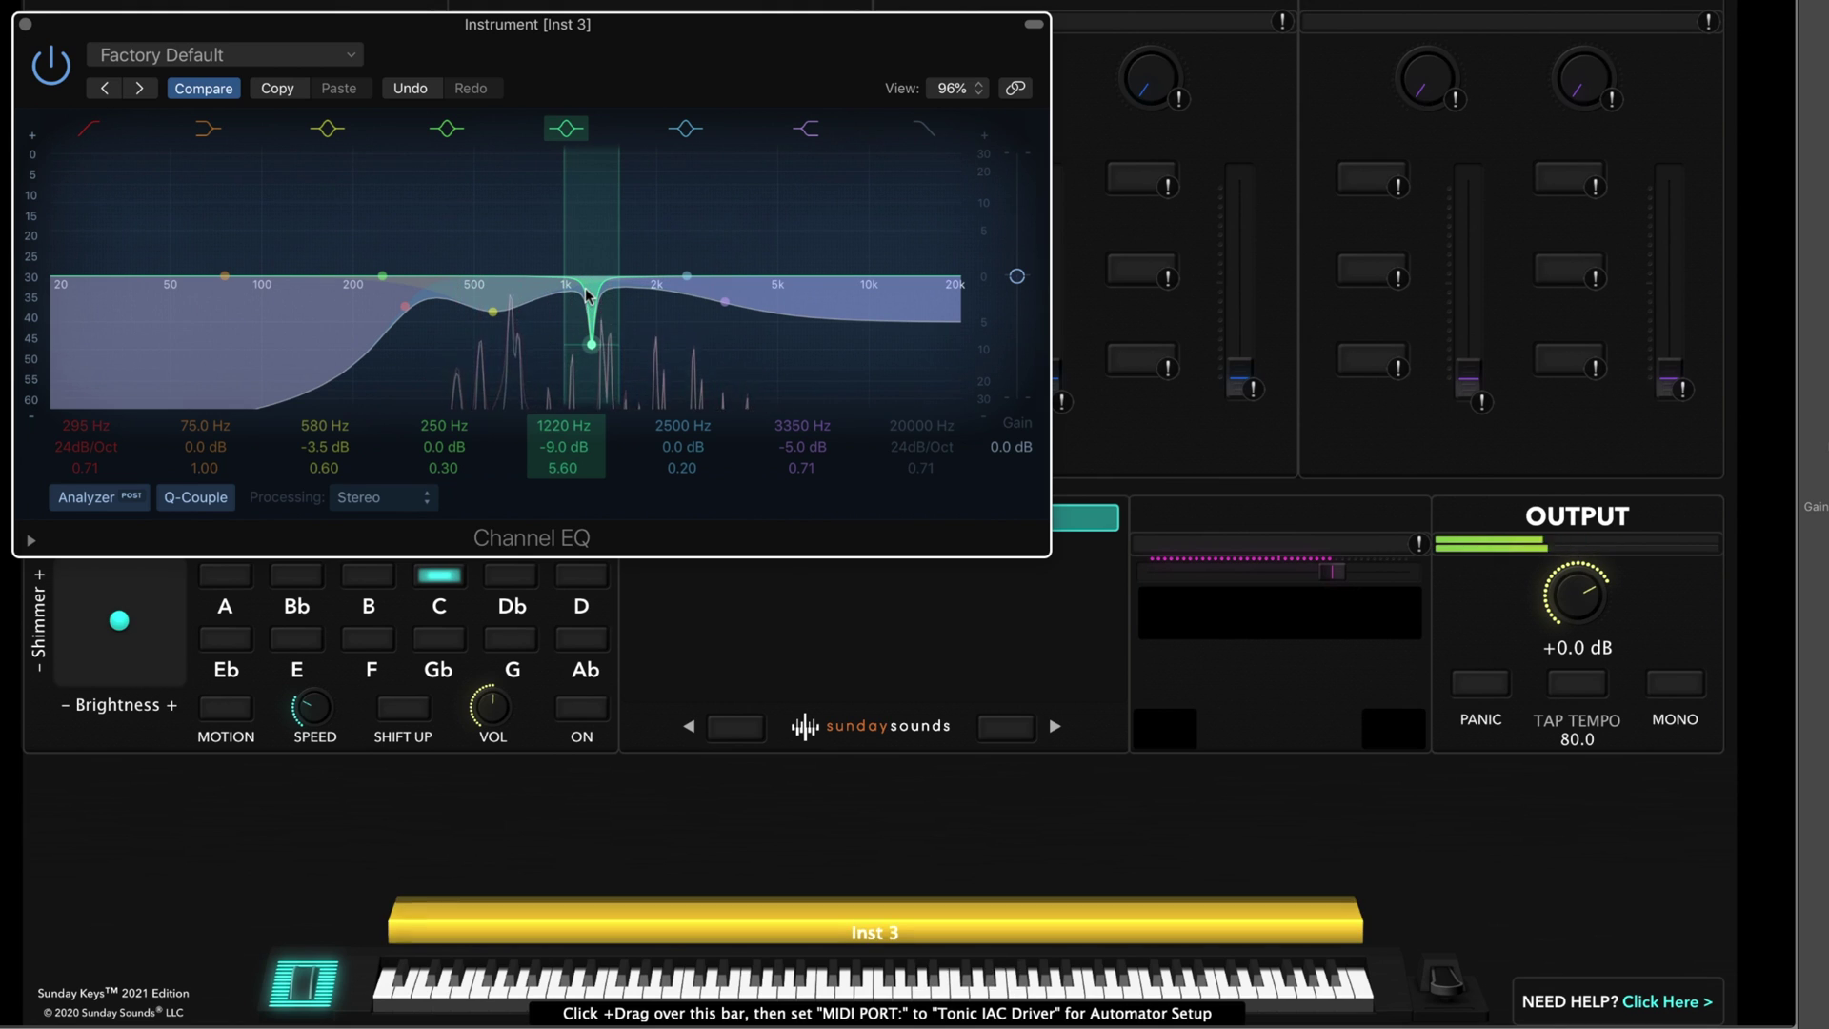
left_click_drag(588, 297, 610, 264)
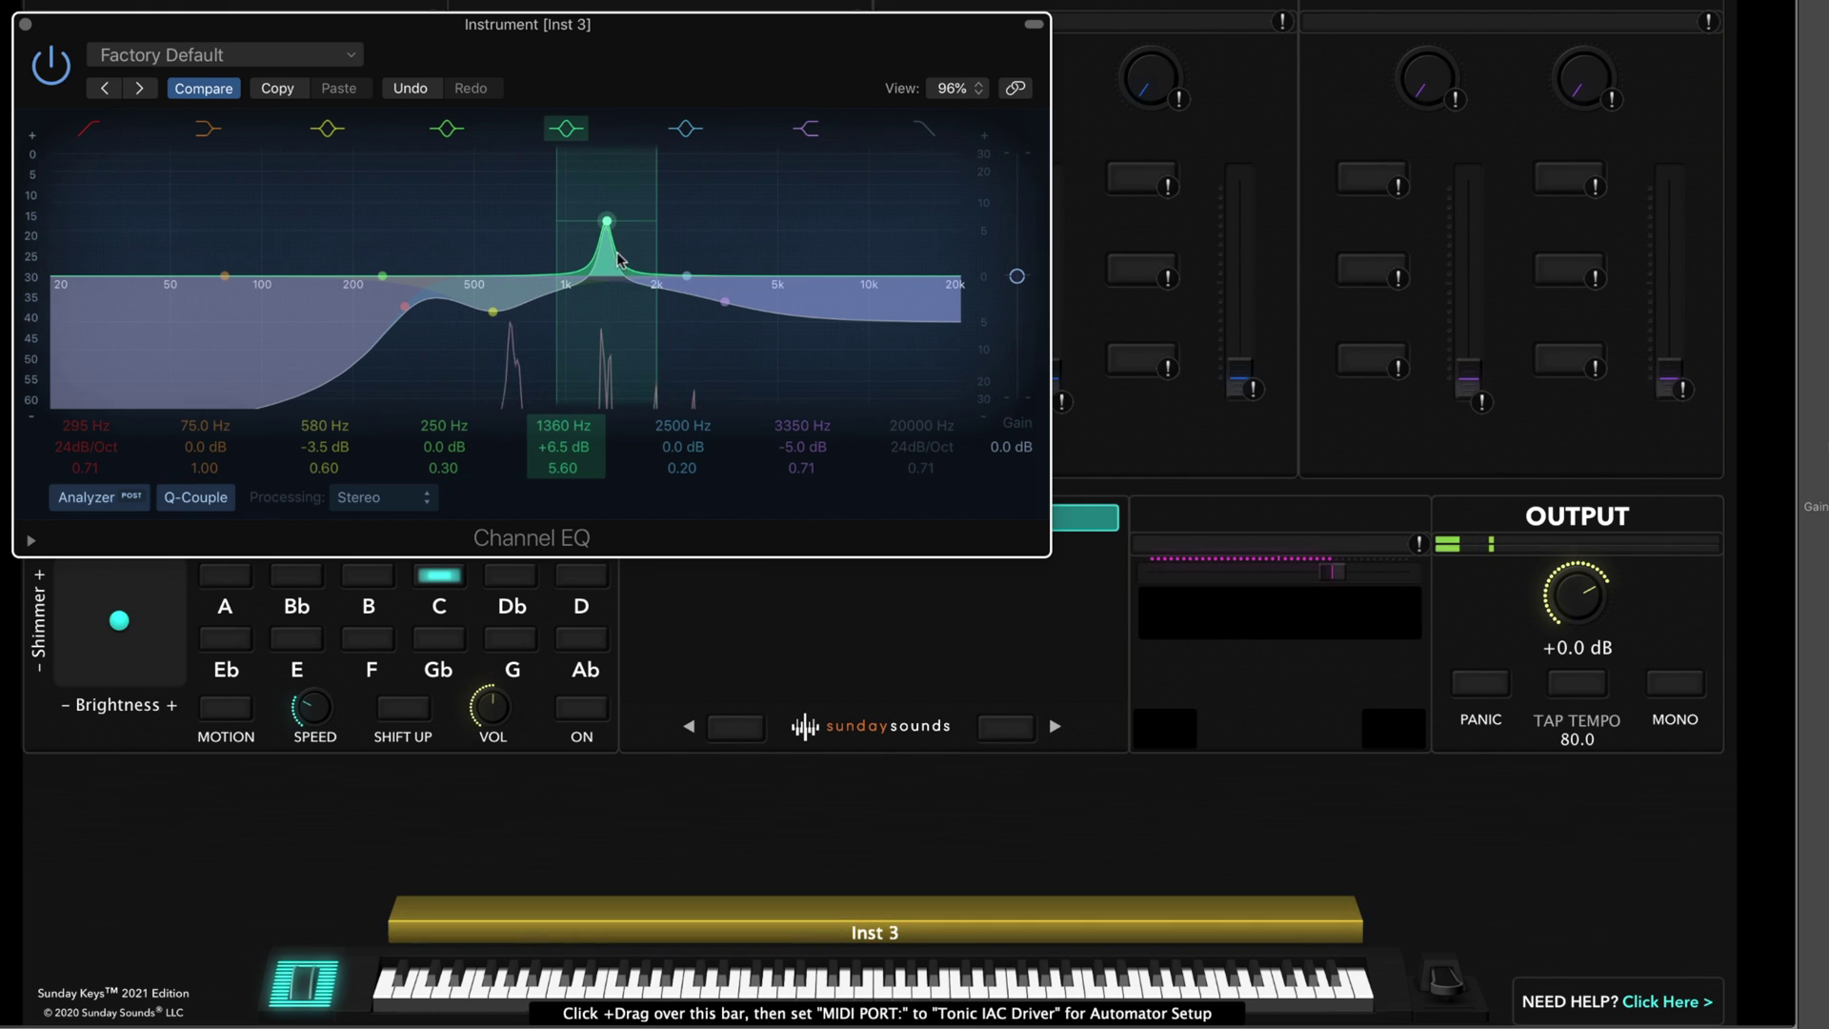
left_click_drag(601, 239, 557, 310)
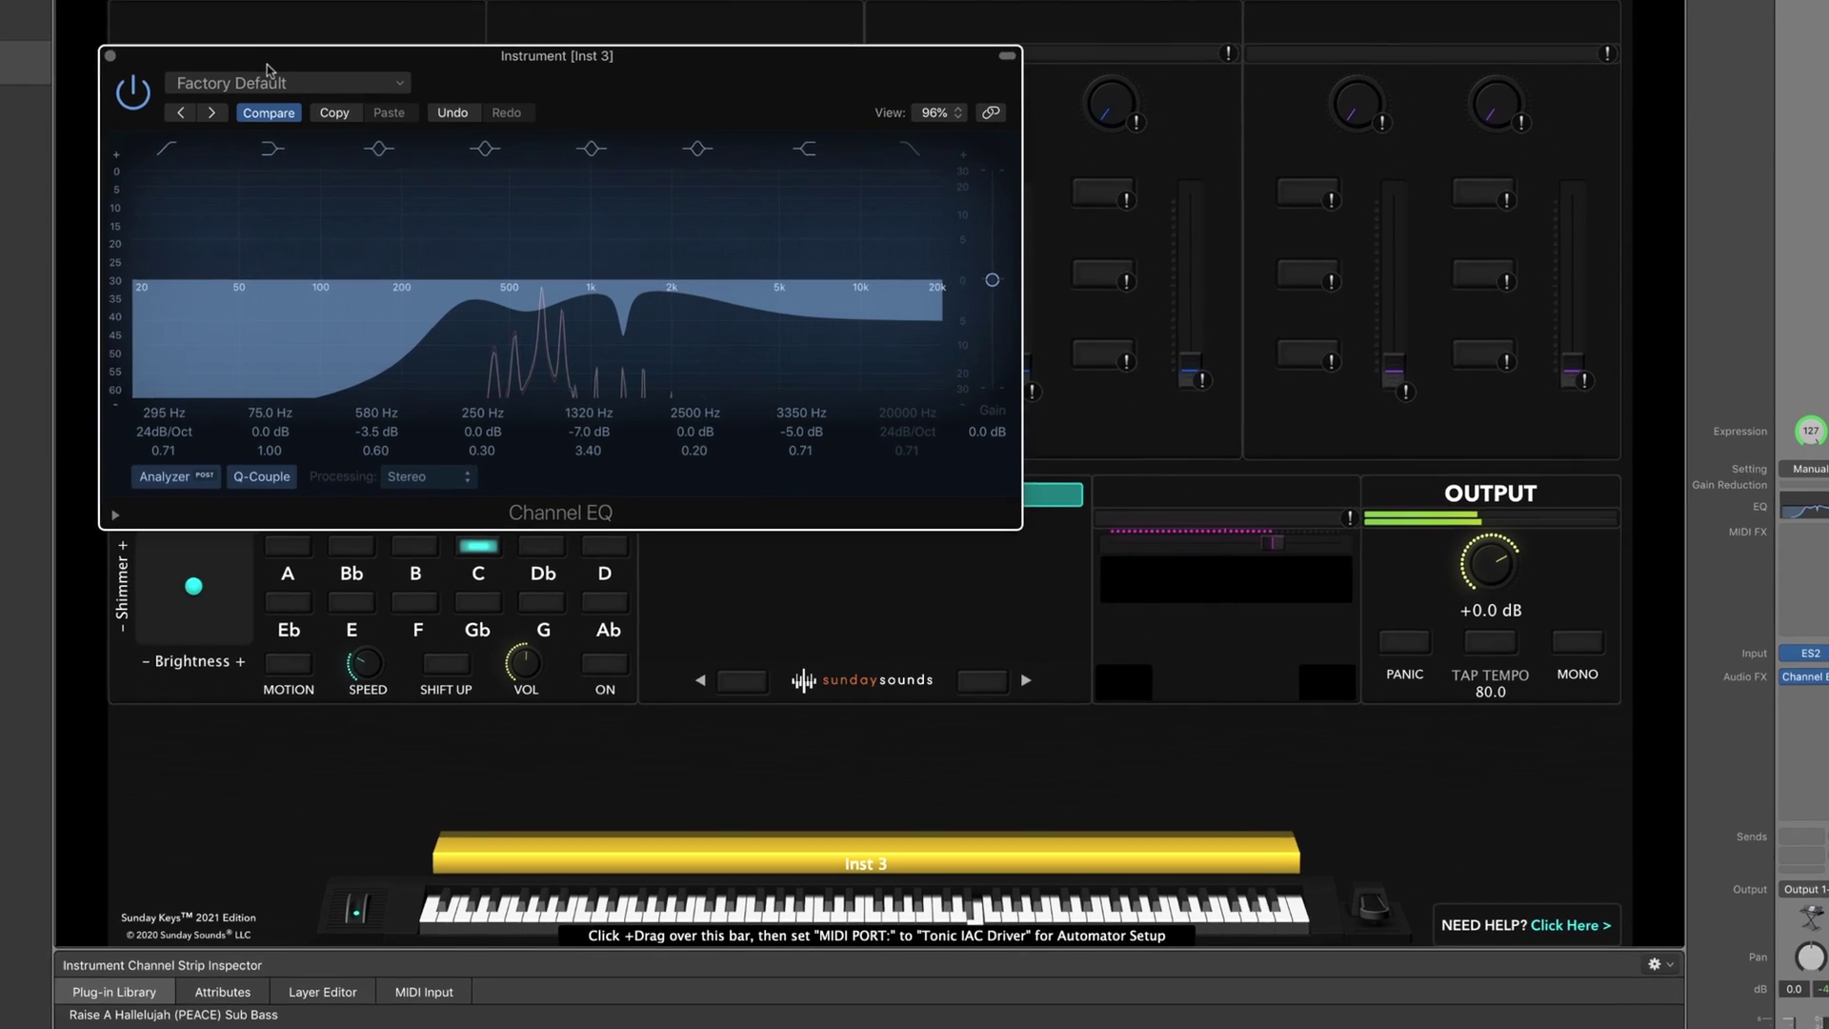
Insert a Compressor after the Channel EQ on Inst 3 and switch its display to the graph
left_click(1684, 635)
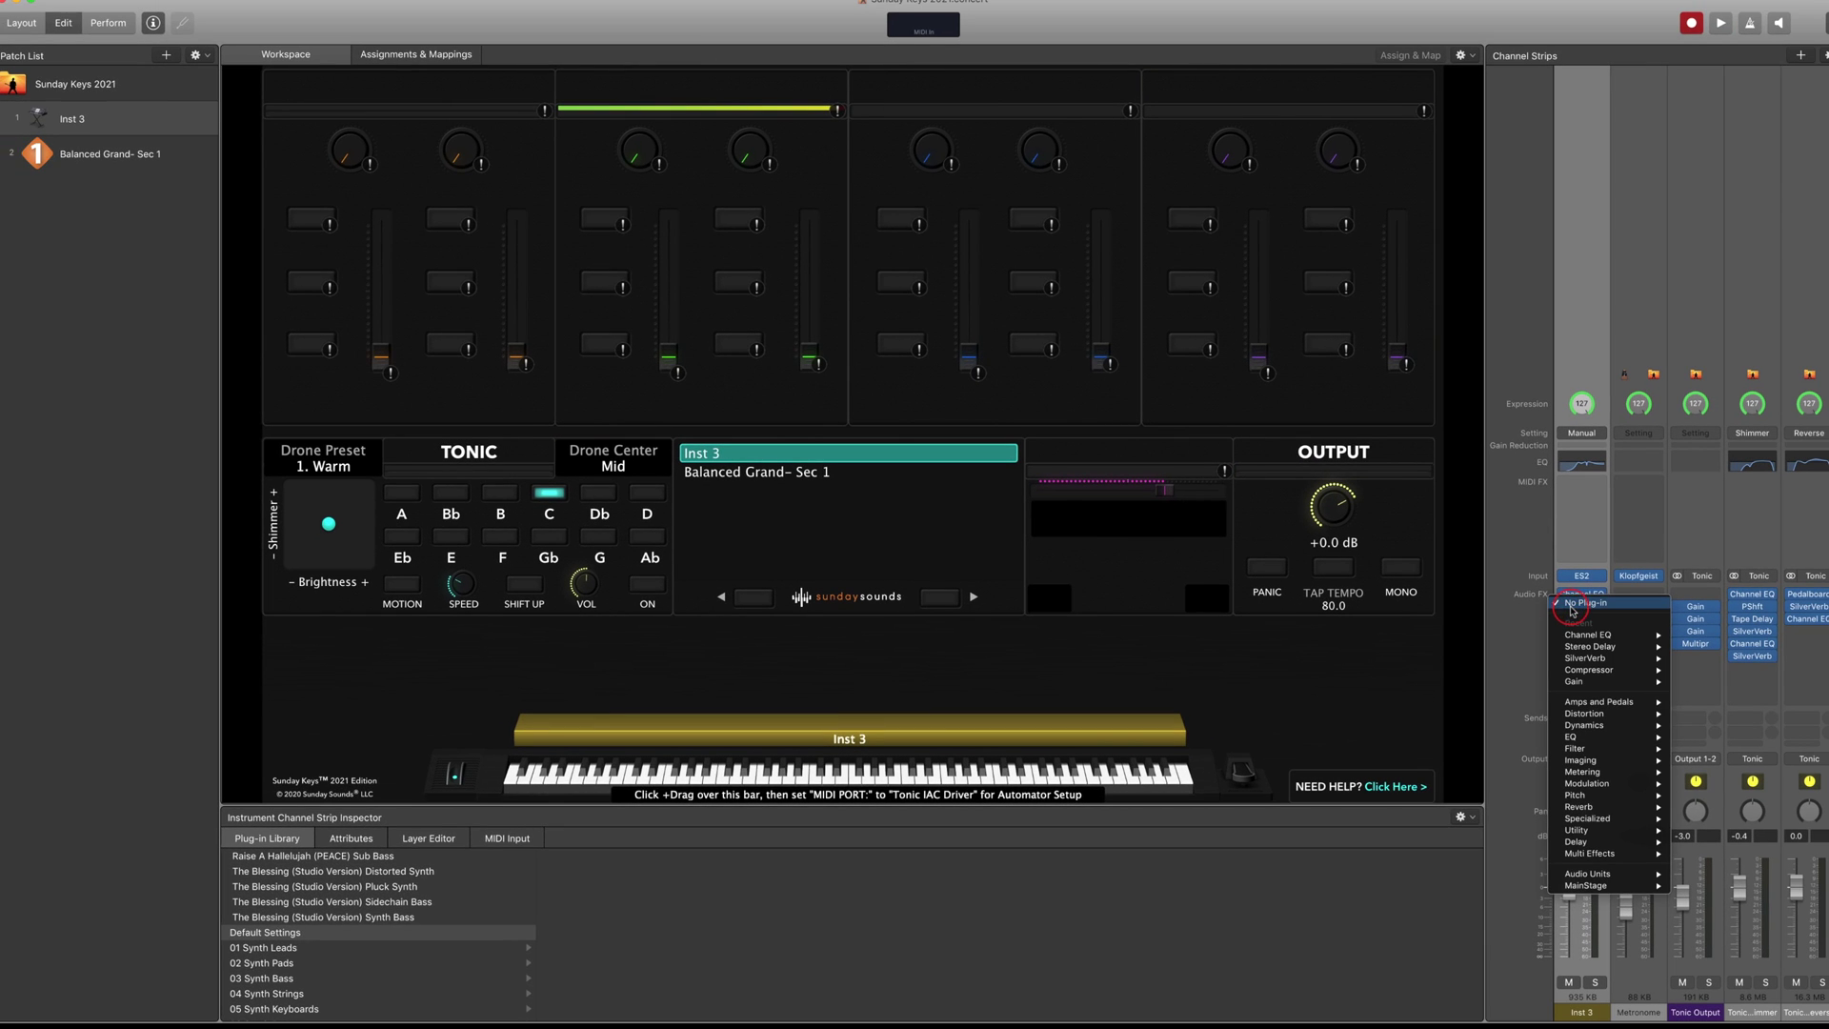
left_click(1738, 737)
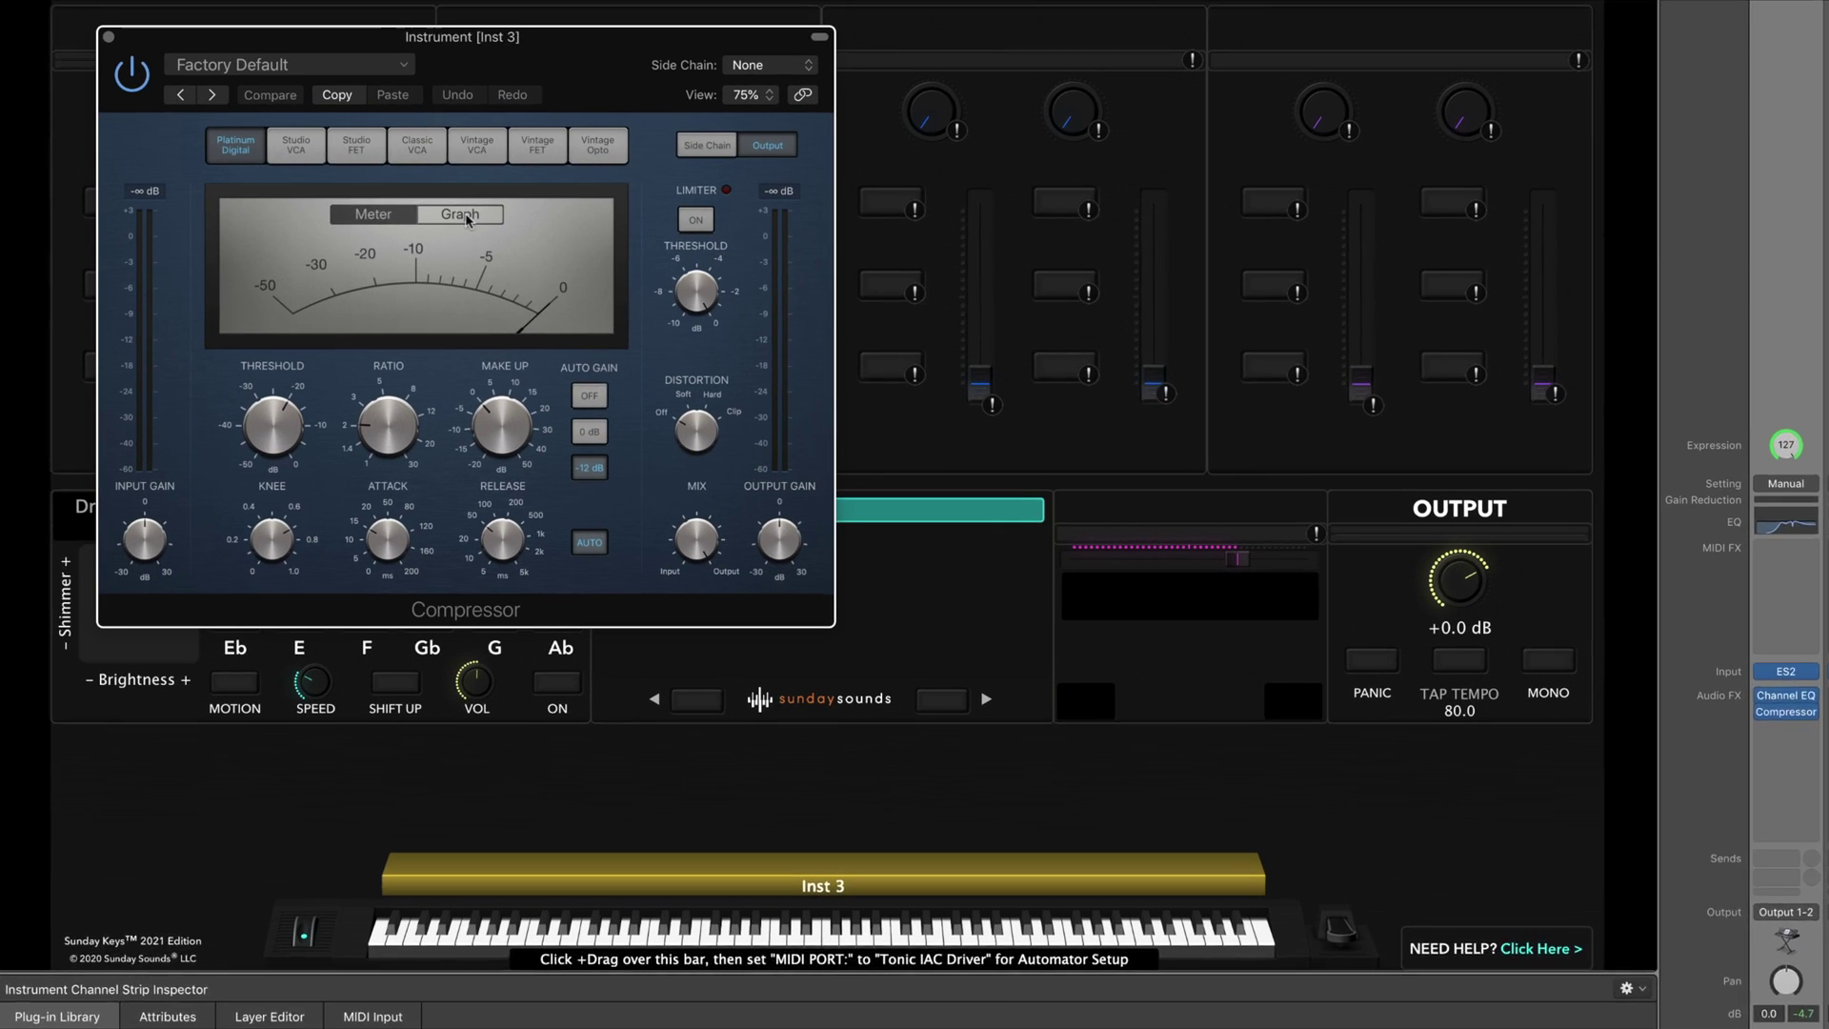
left_click(577, 232)
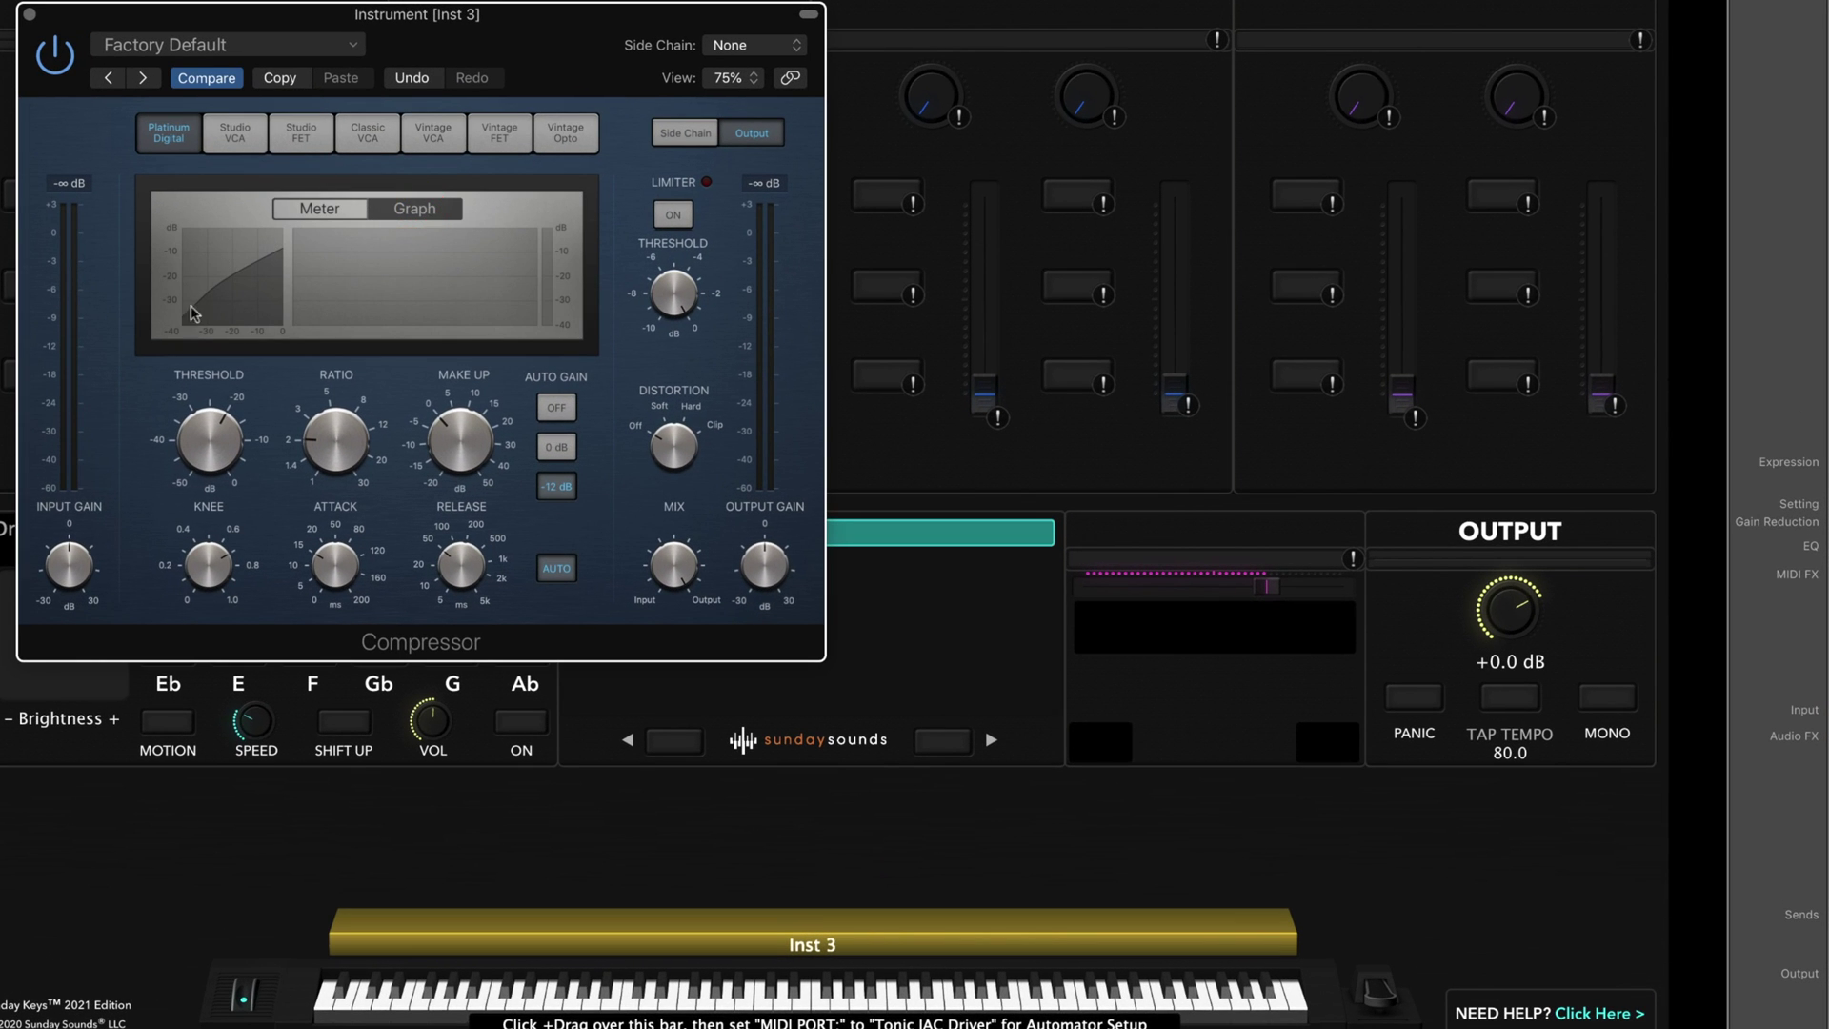
Set the compressor's threshold to -12.5 dB and attack to 5.5 ms, raise the ratio, shorten the release, and close the plug-in window
left_click(321, 430)
left_click_drag(221, 440, 206, 398)
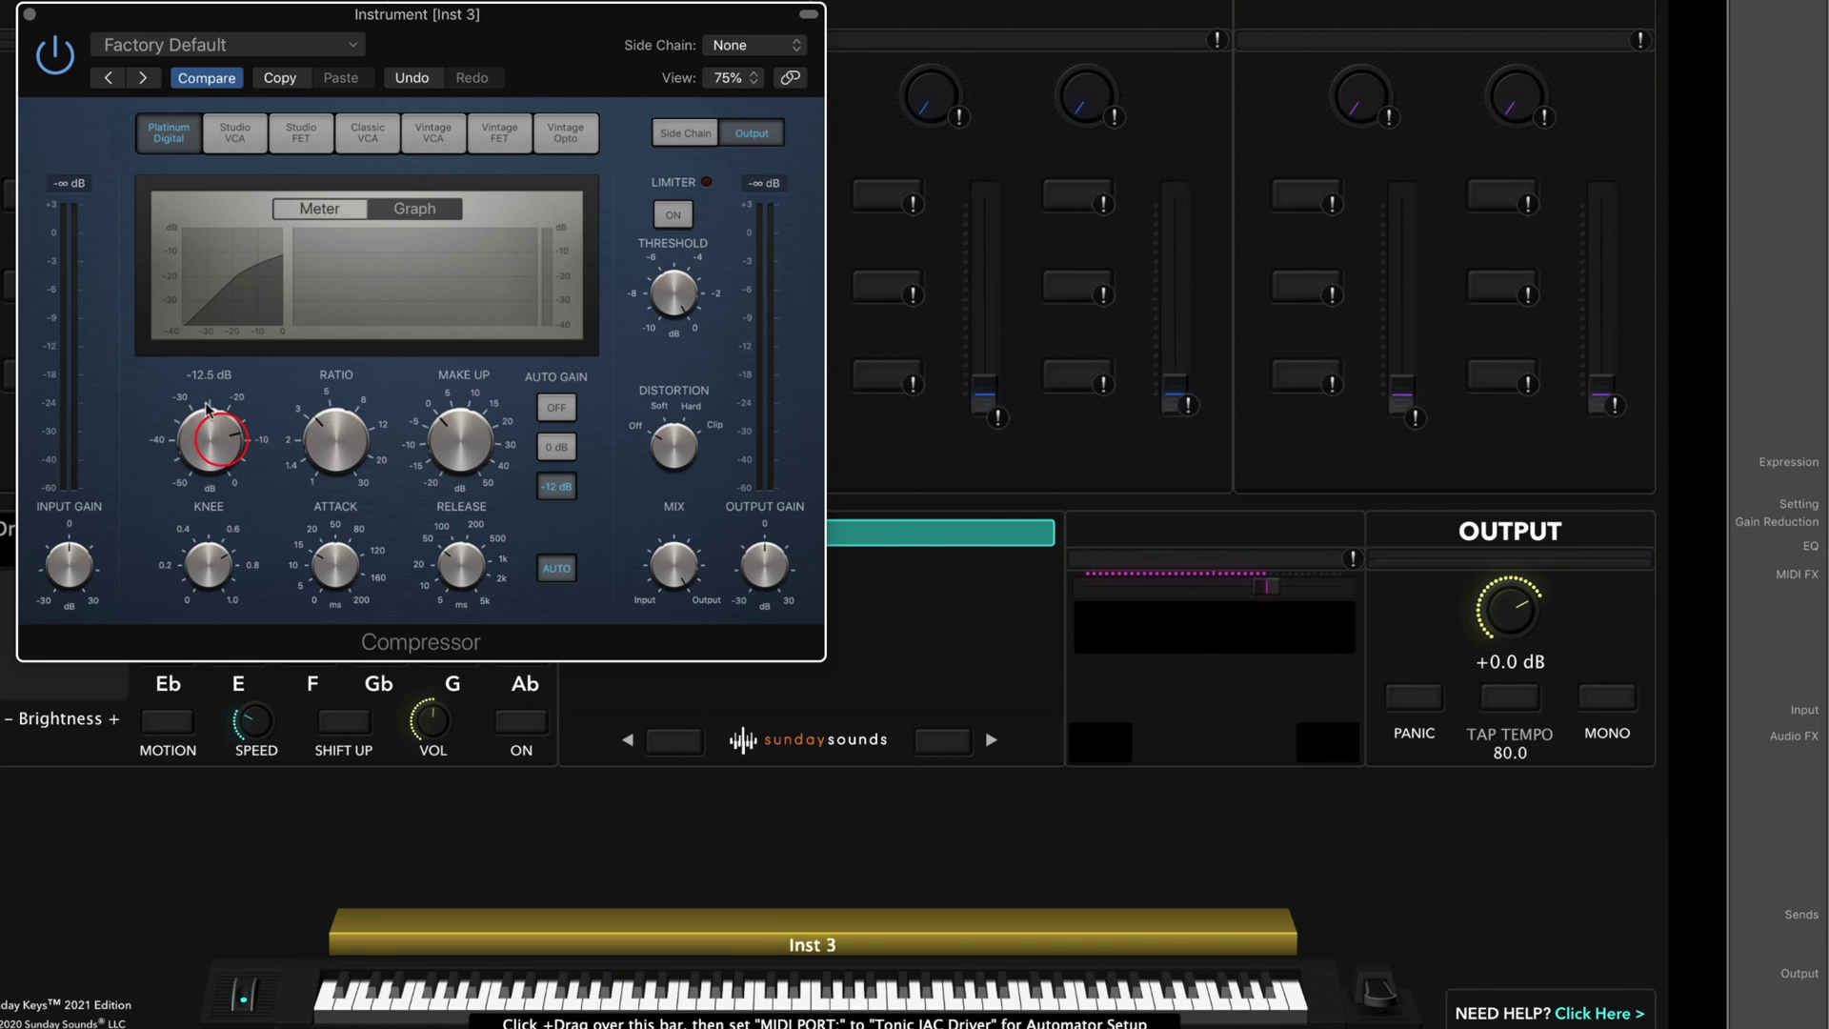
left_click_drag(324, 431, 327, 419)
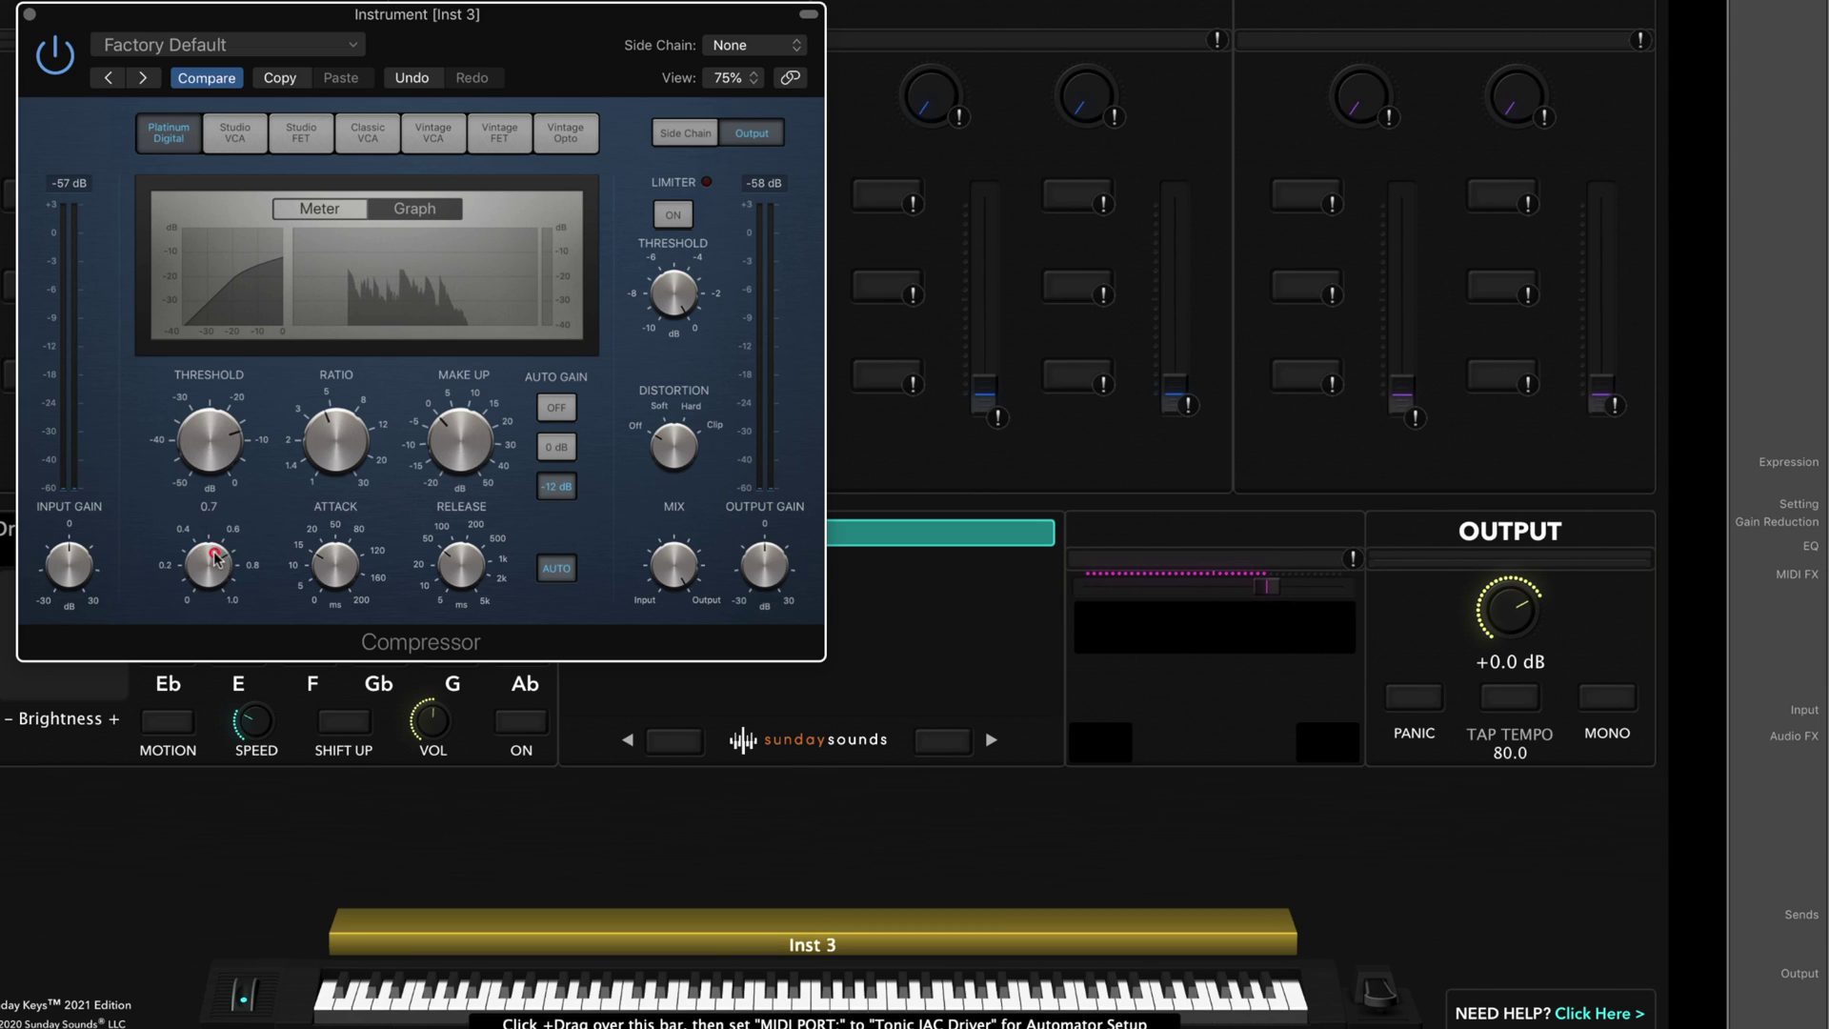
left_click_drag(340, 563, 330, 590)
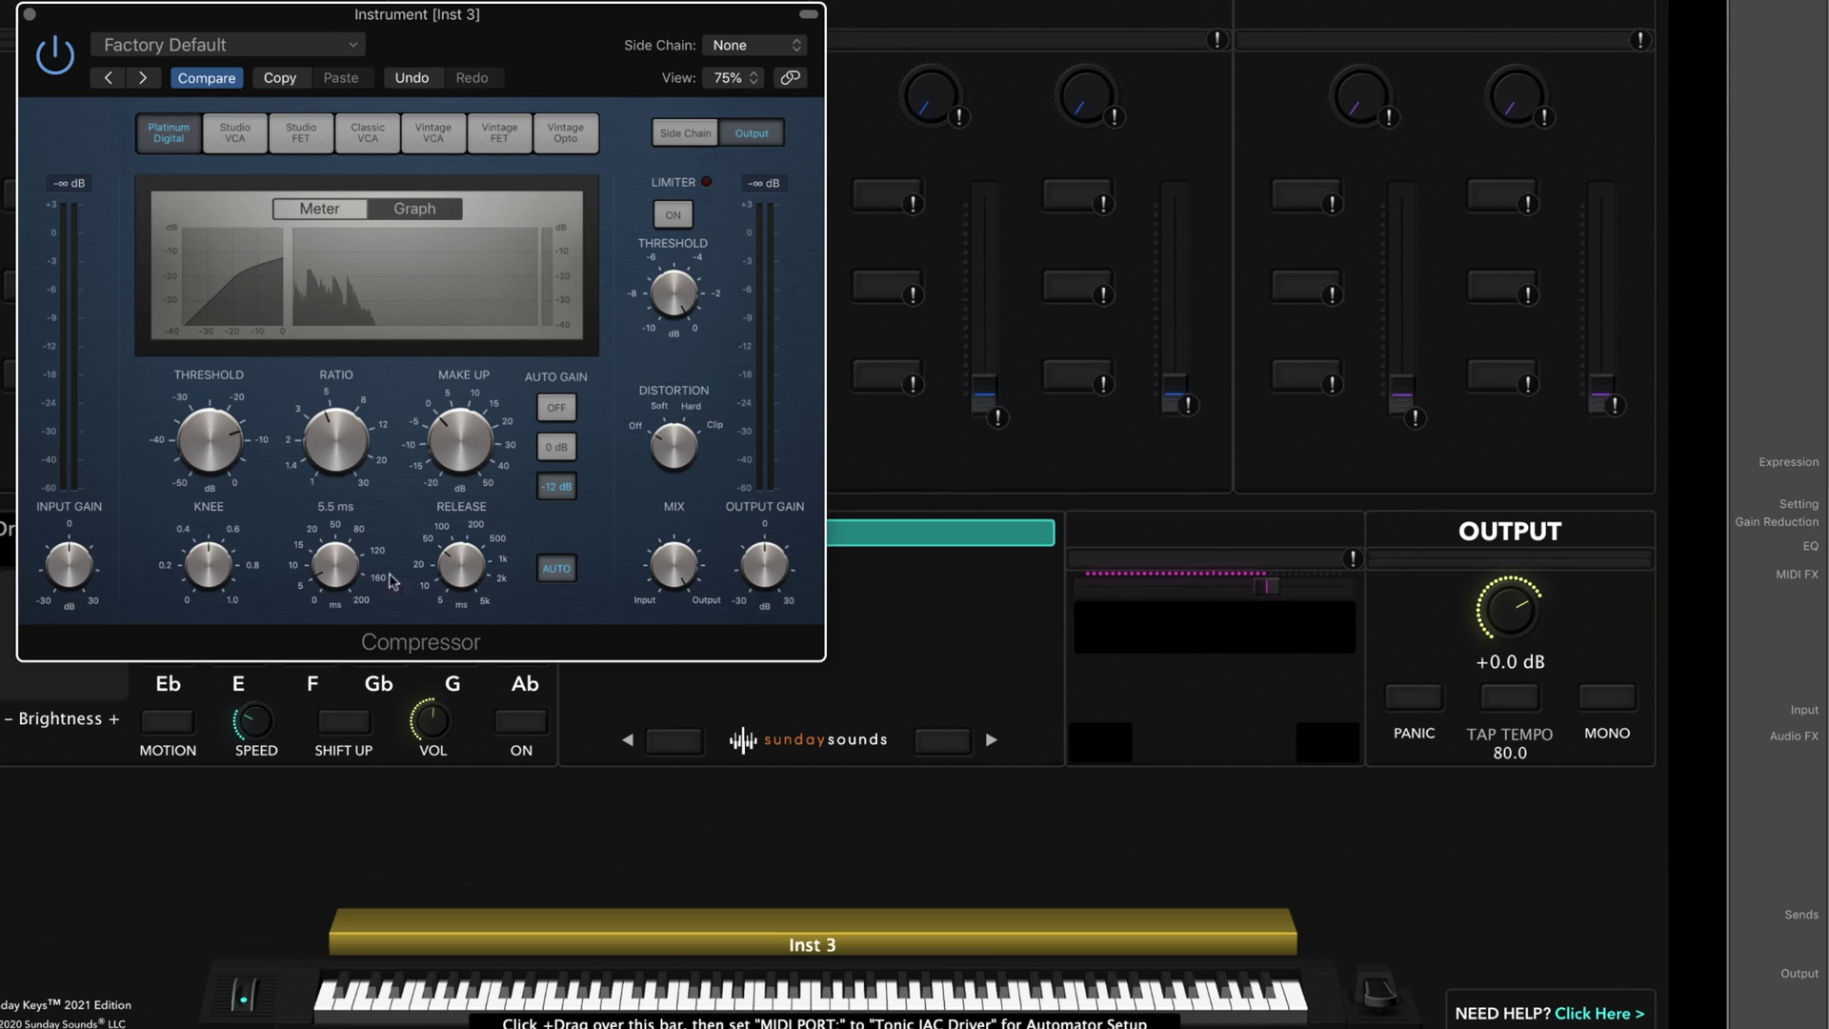
left_click_drag(456, 567, 448, 584)
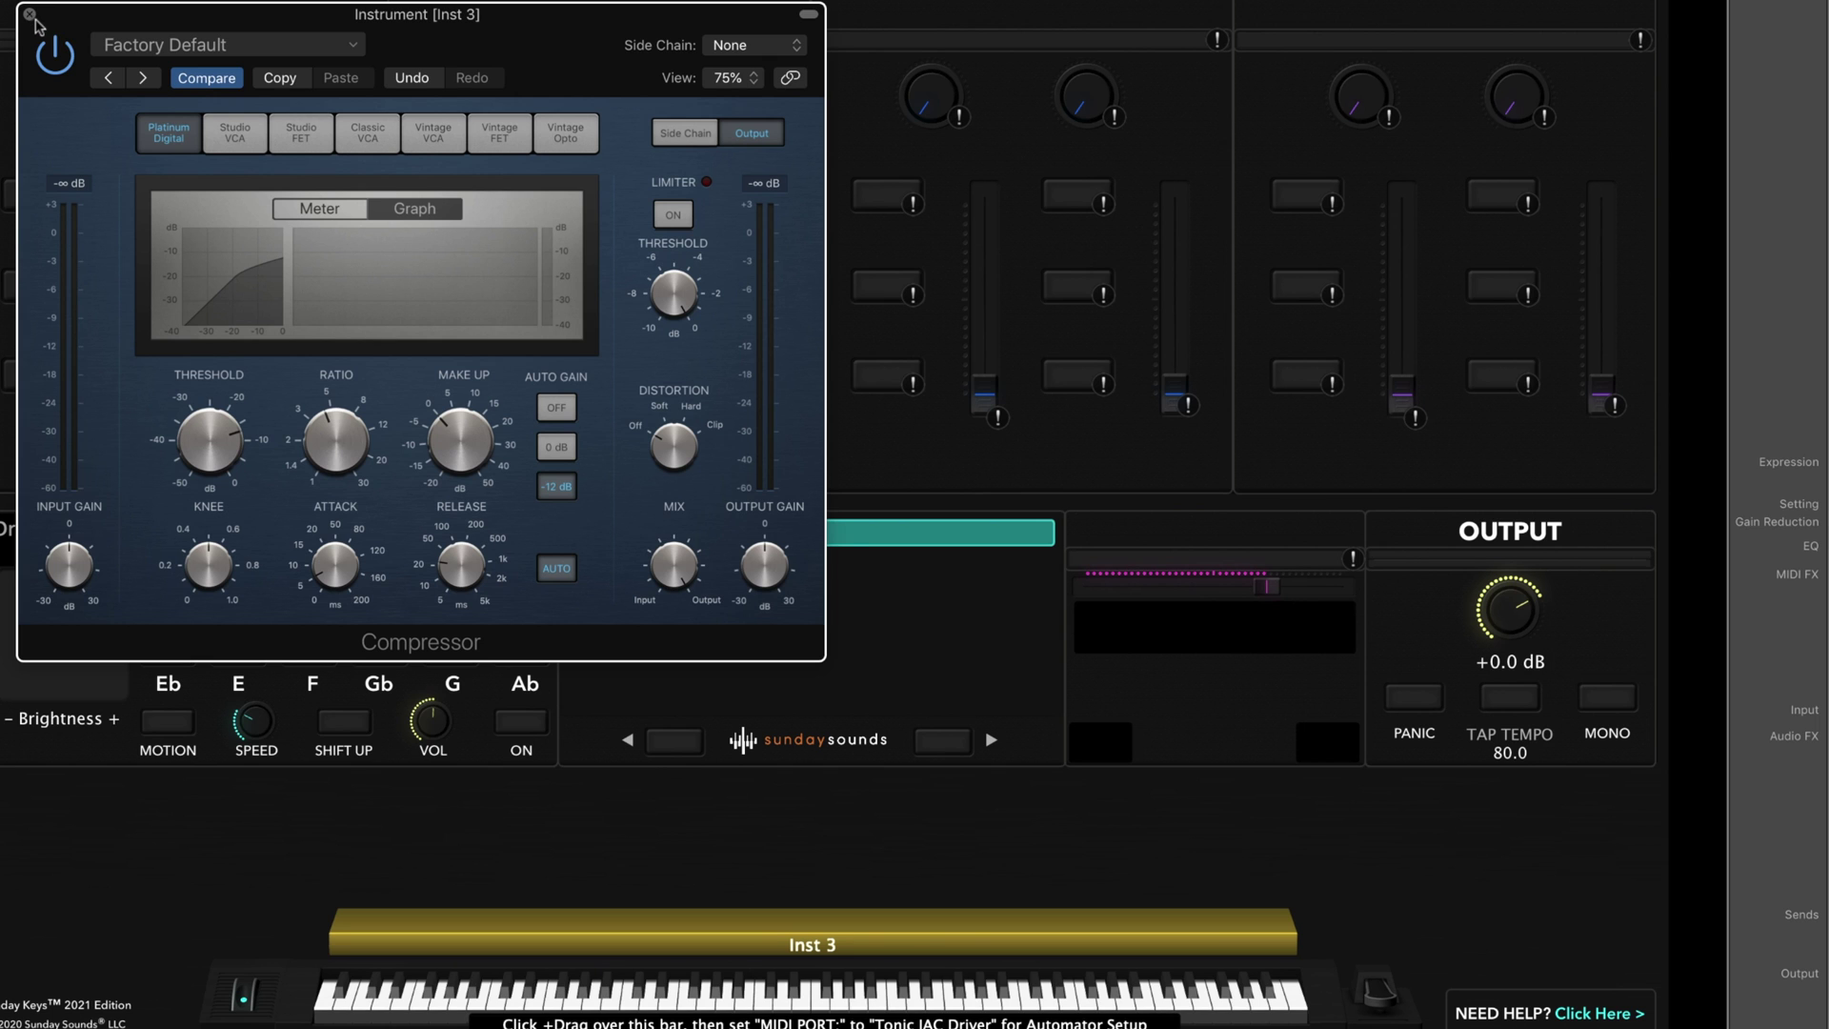
left_click(30, 15)
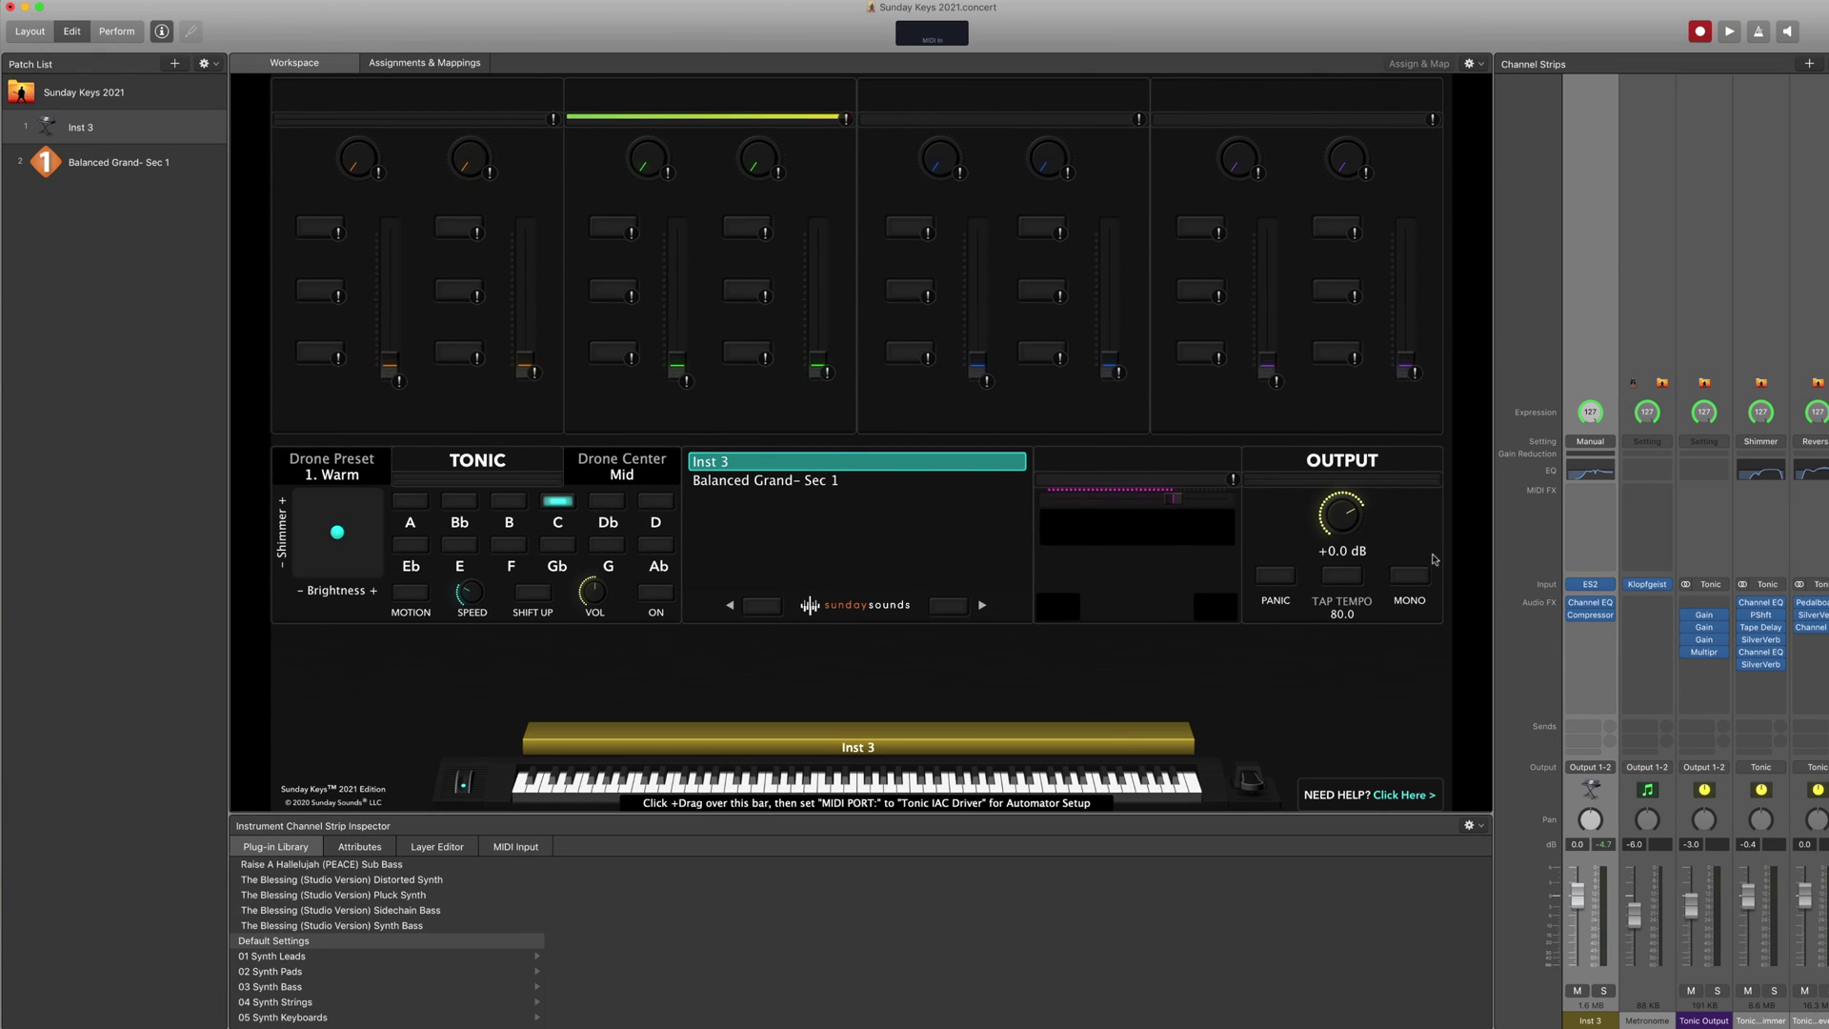
Insert a stereo SilverVerb reverb after the Compressor on Inst 3 and reposition its window
left_click(1593, 629)
mouse_move(1629, 828)
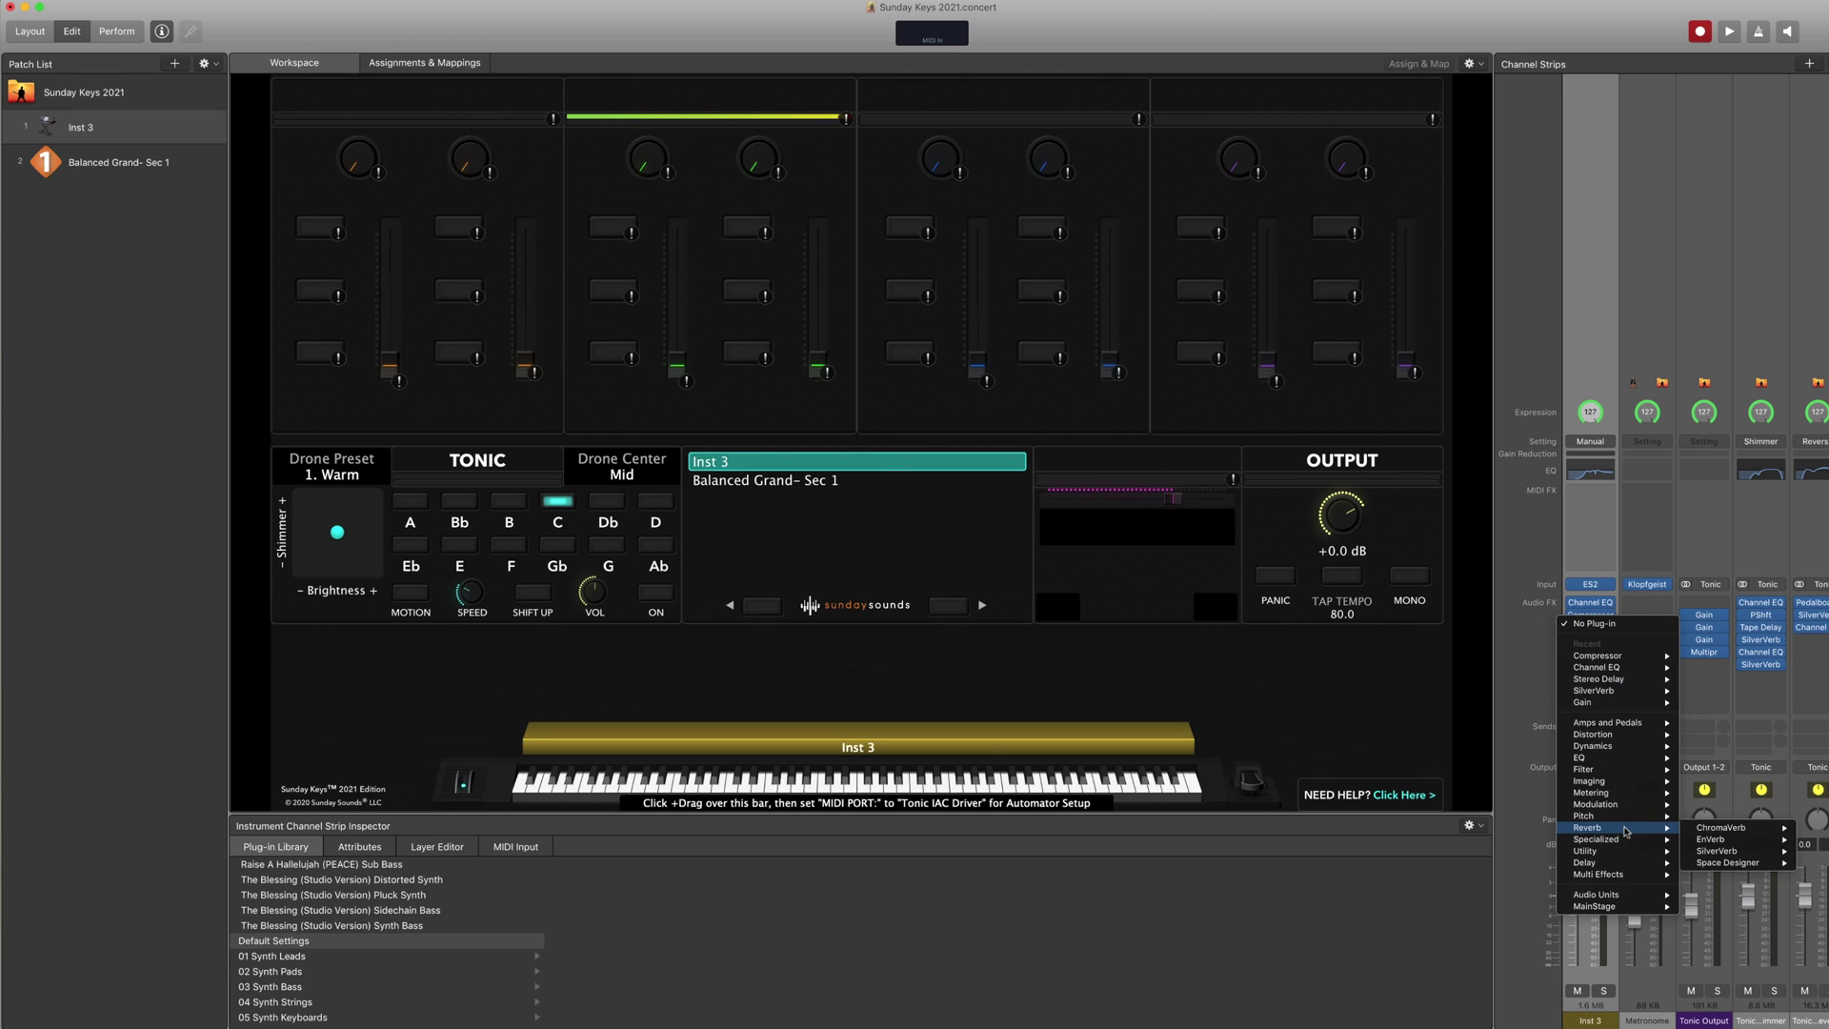
mouse_move(1726, 850)
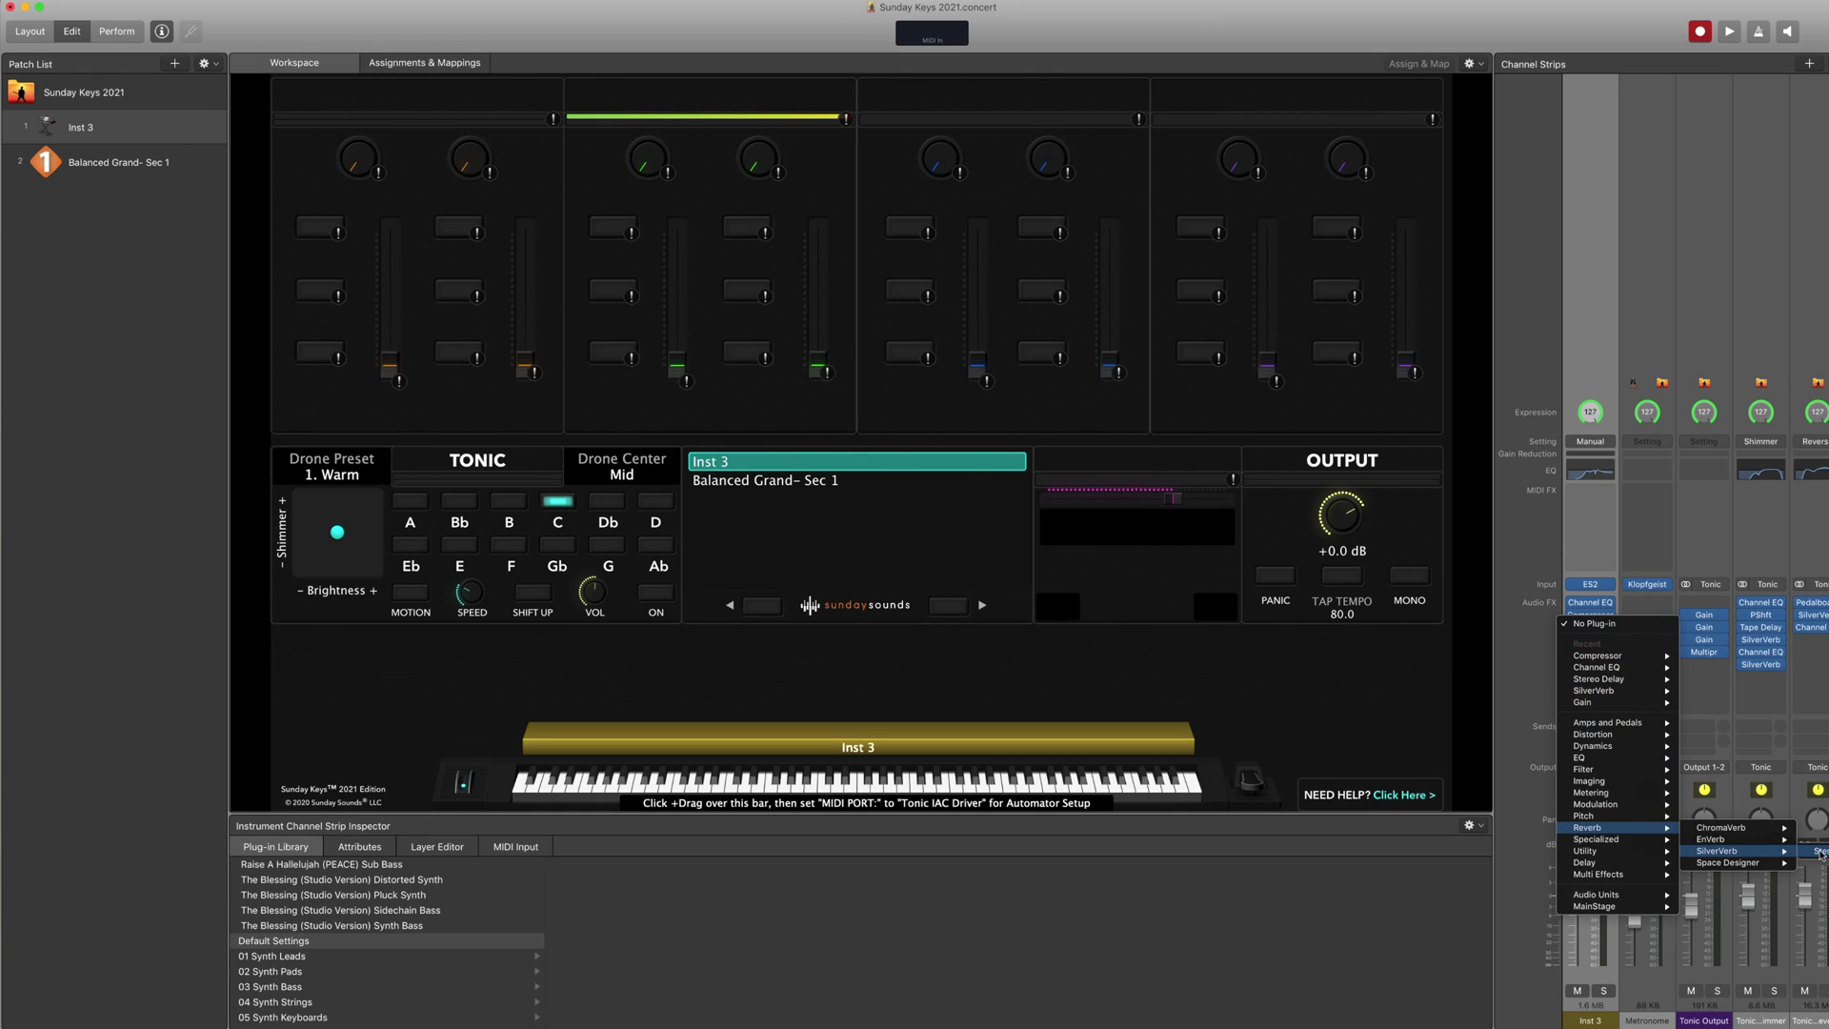
left_click(1819, 851)
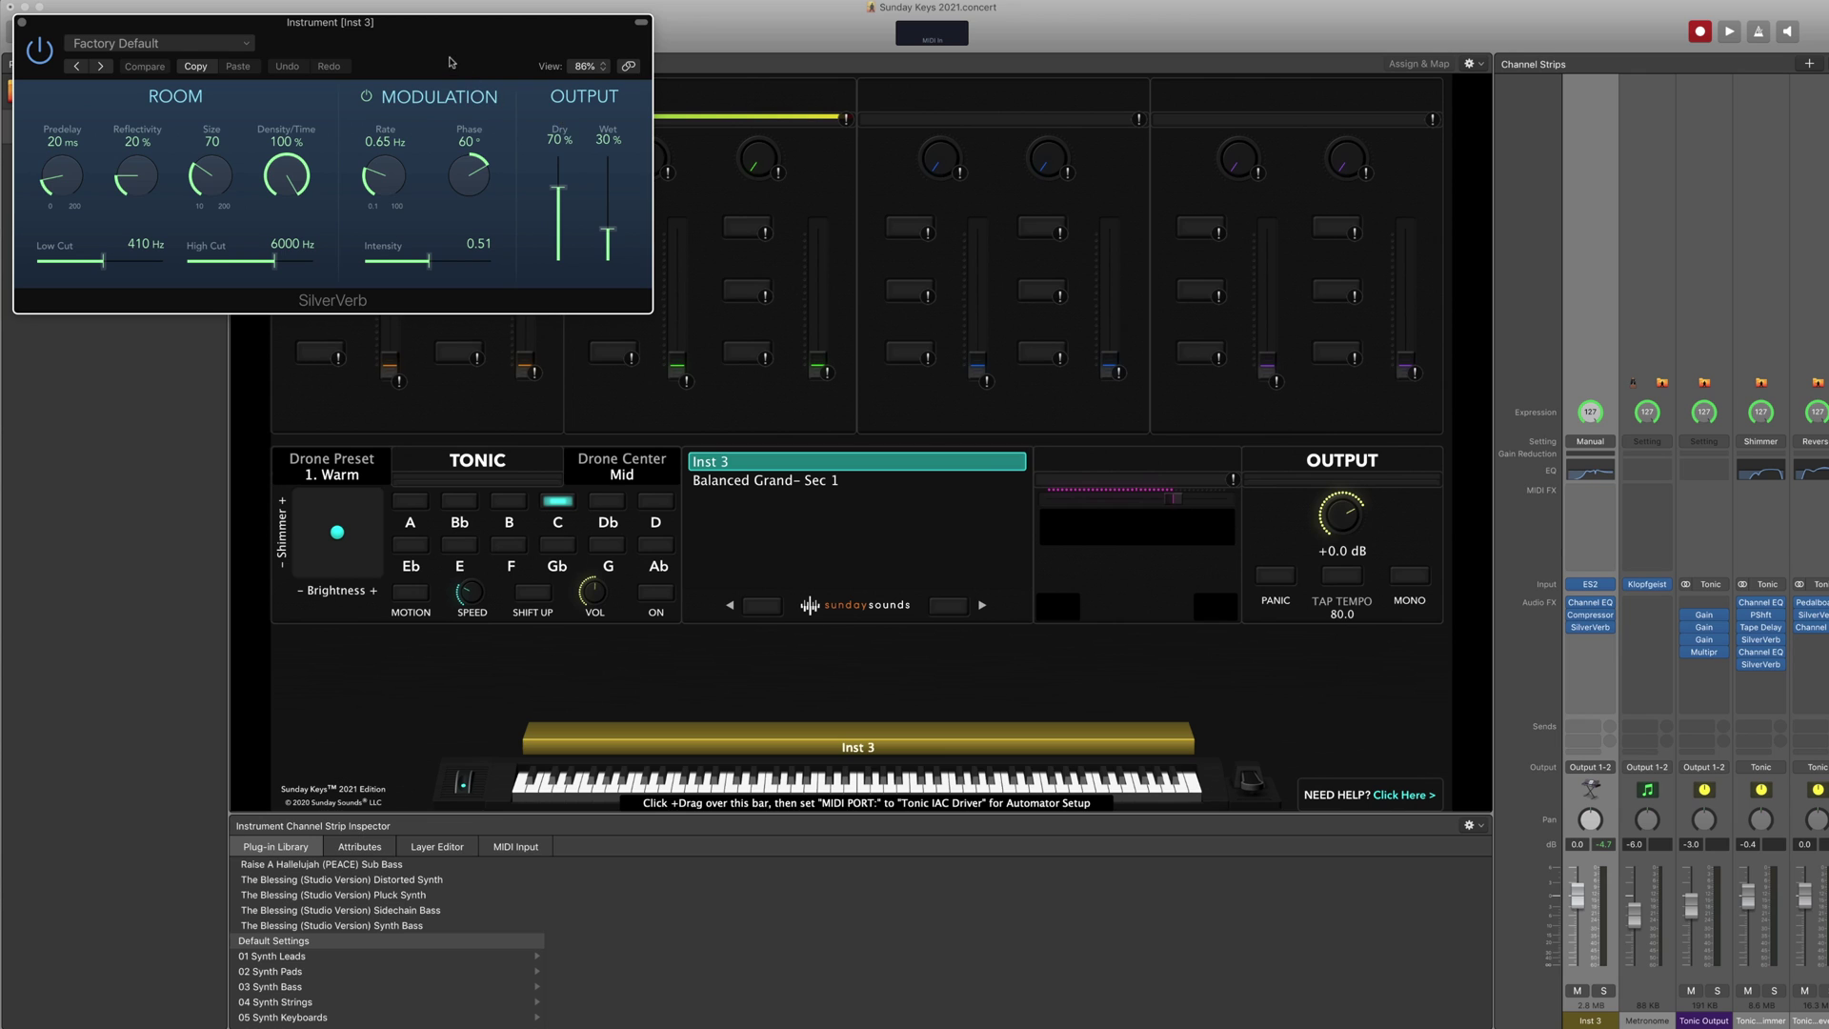
left_click_drag(453, 62, 549, 119)
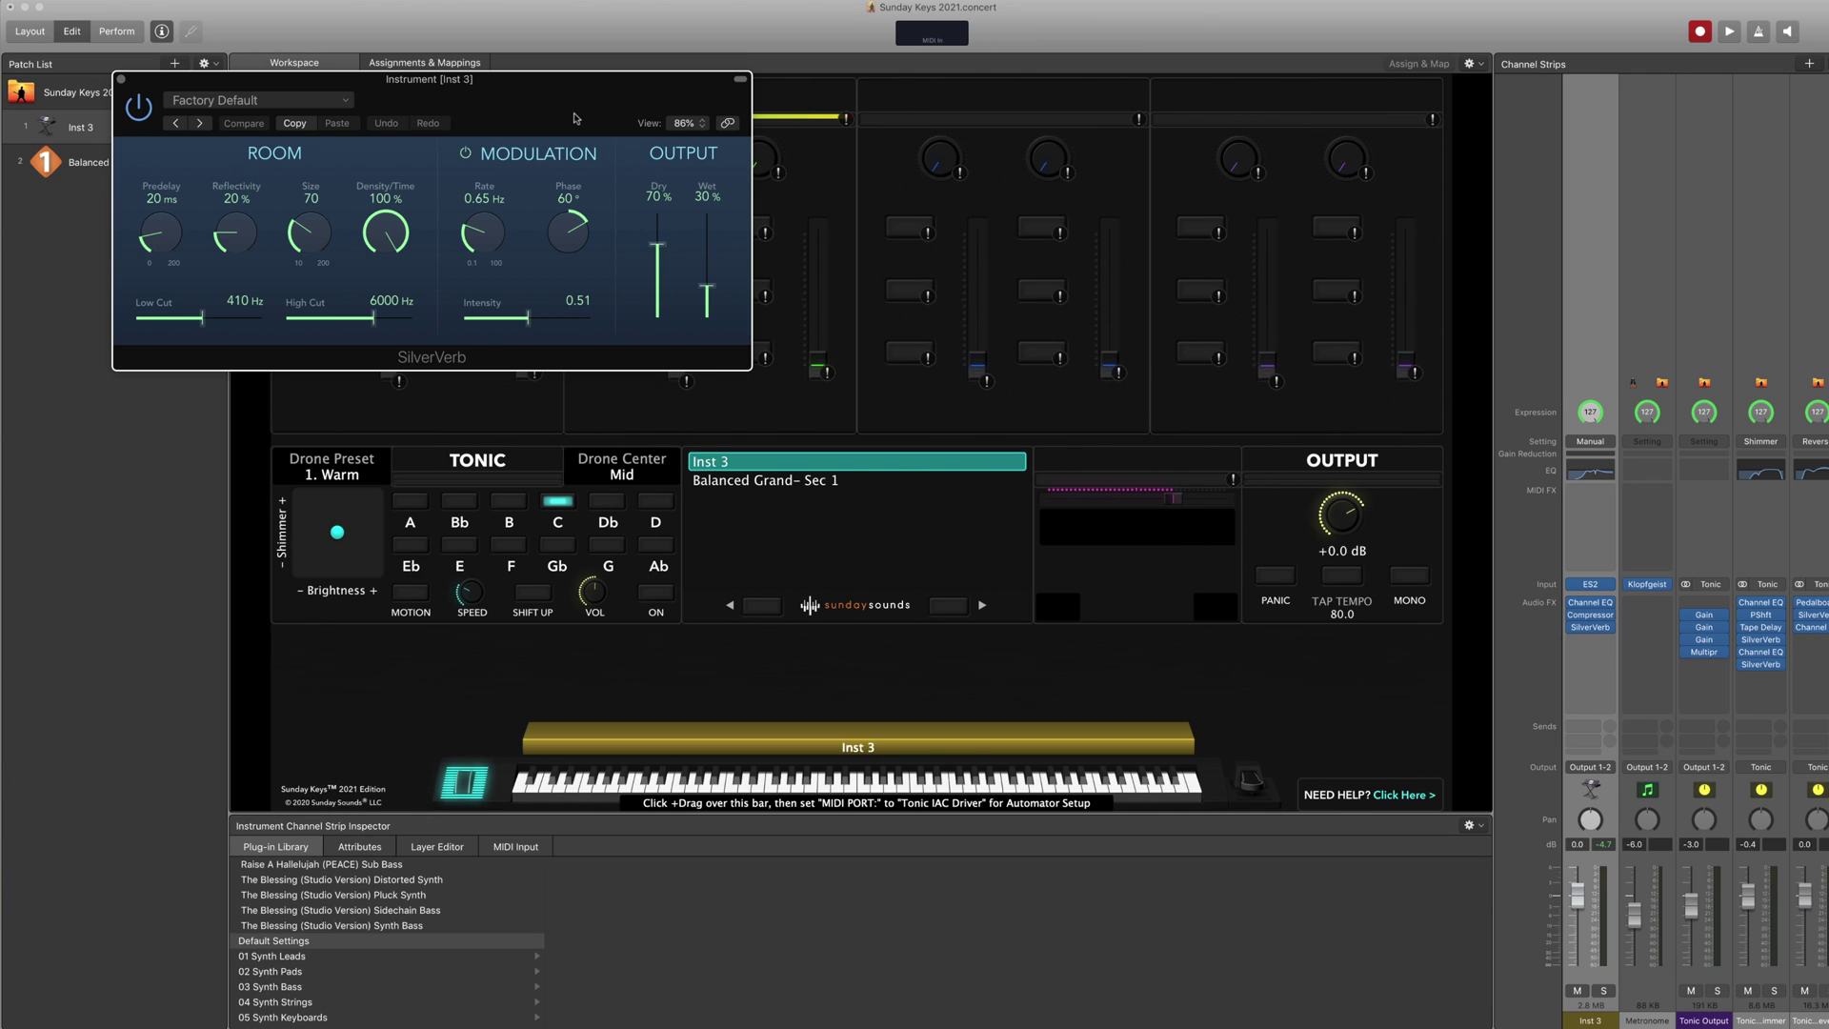
Set the SilverVerb's size to 126 and reflectivity to 40 %, with output levels of 79 % dry and 59 % wet
left_click_drag(314, 238, 319, 175)
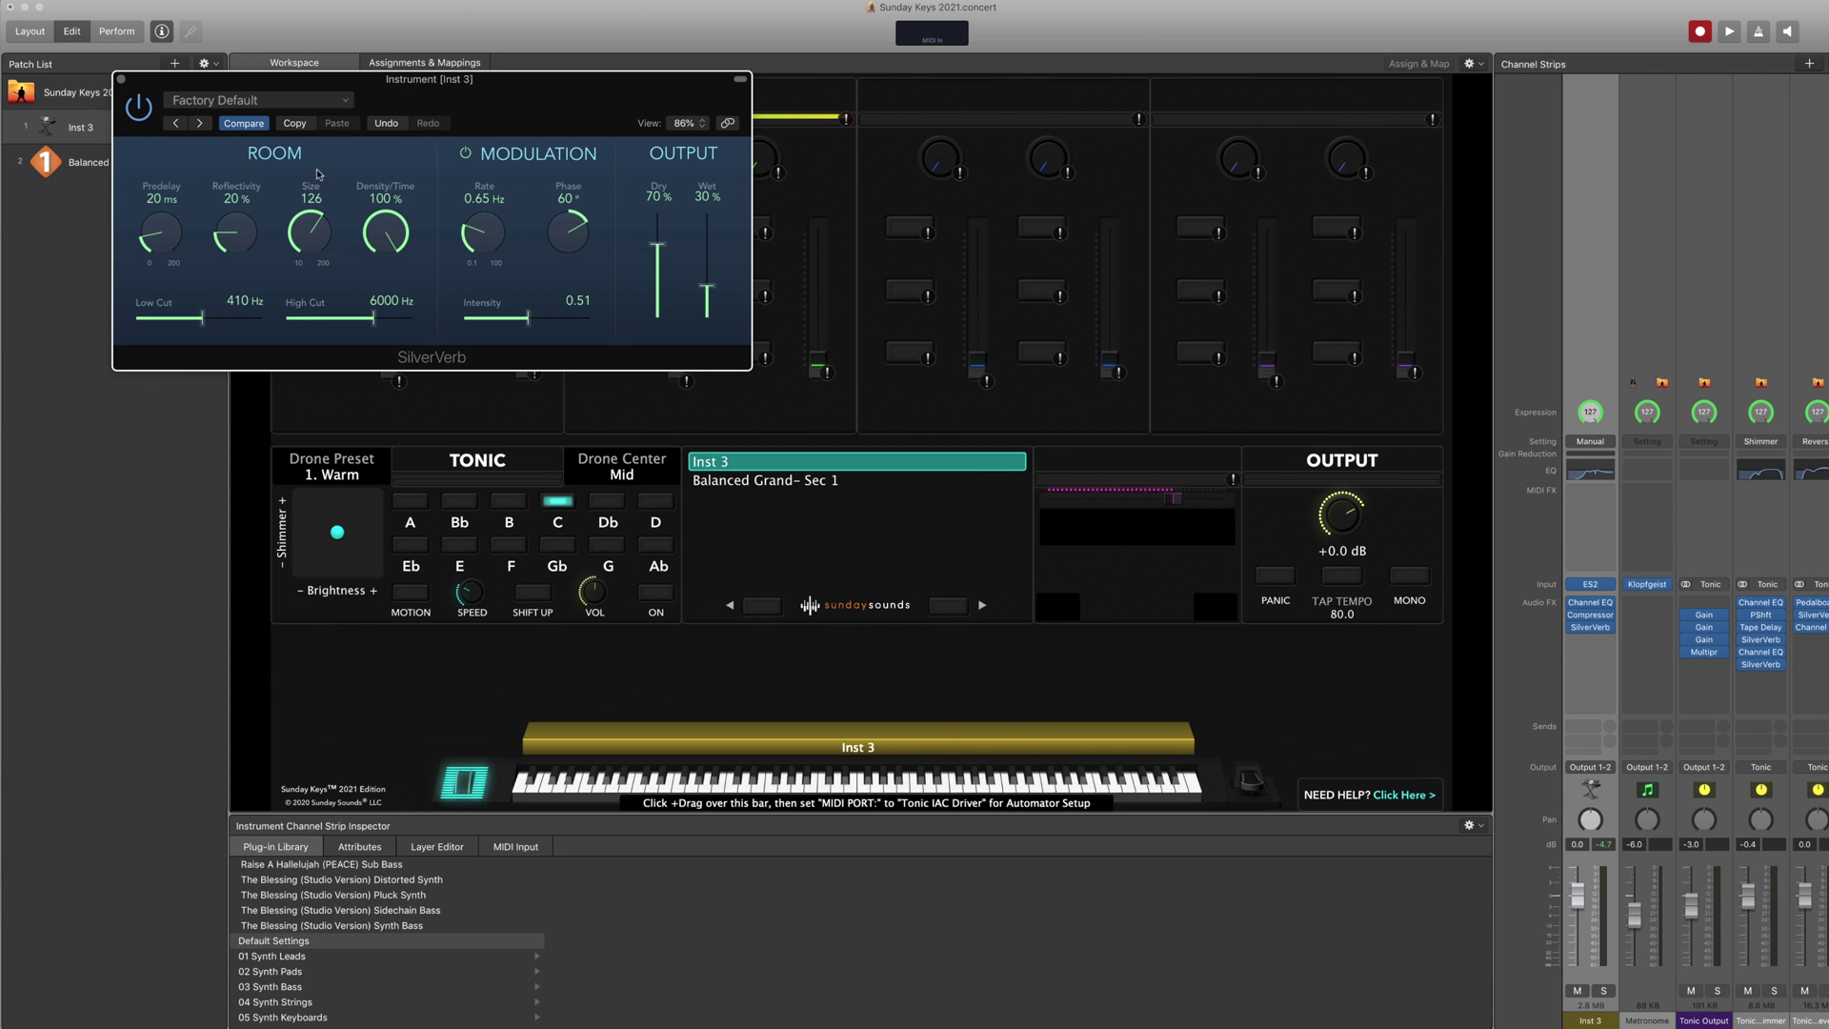
left_click_drag(237, 229, 245, 203)
left_click_drag(657, 250, 657, 235)
left_click_drag(716, 289, 721, 264)
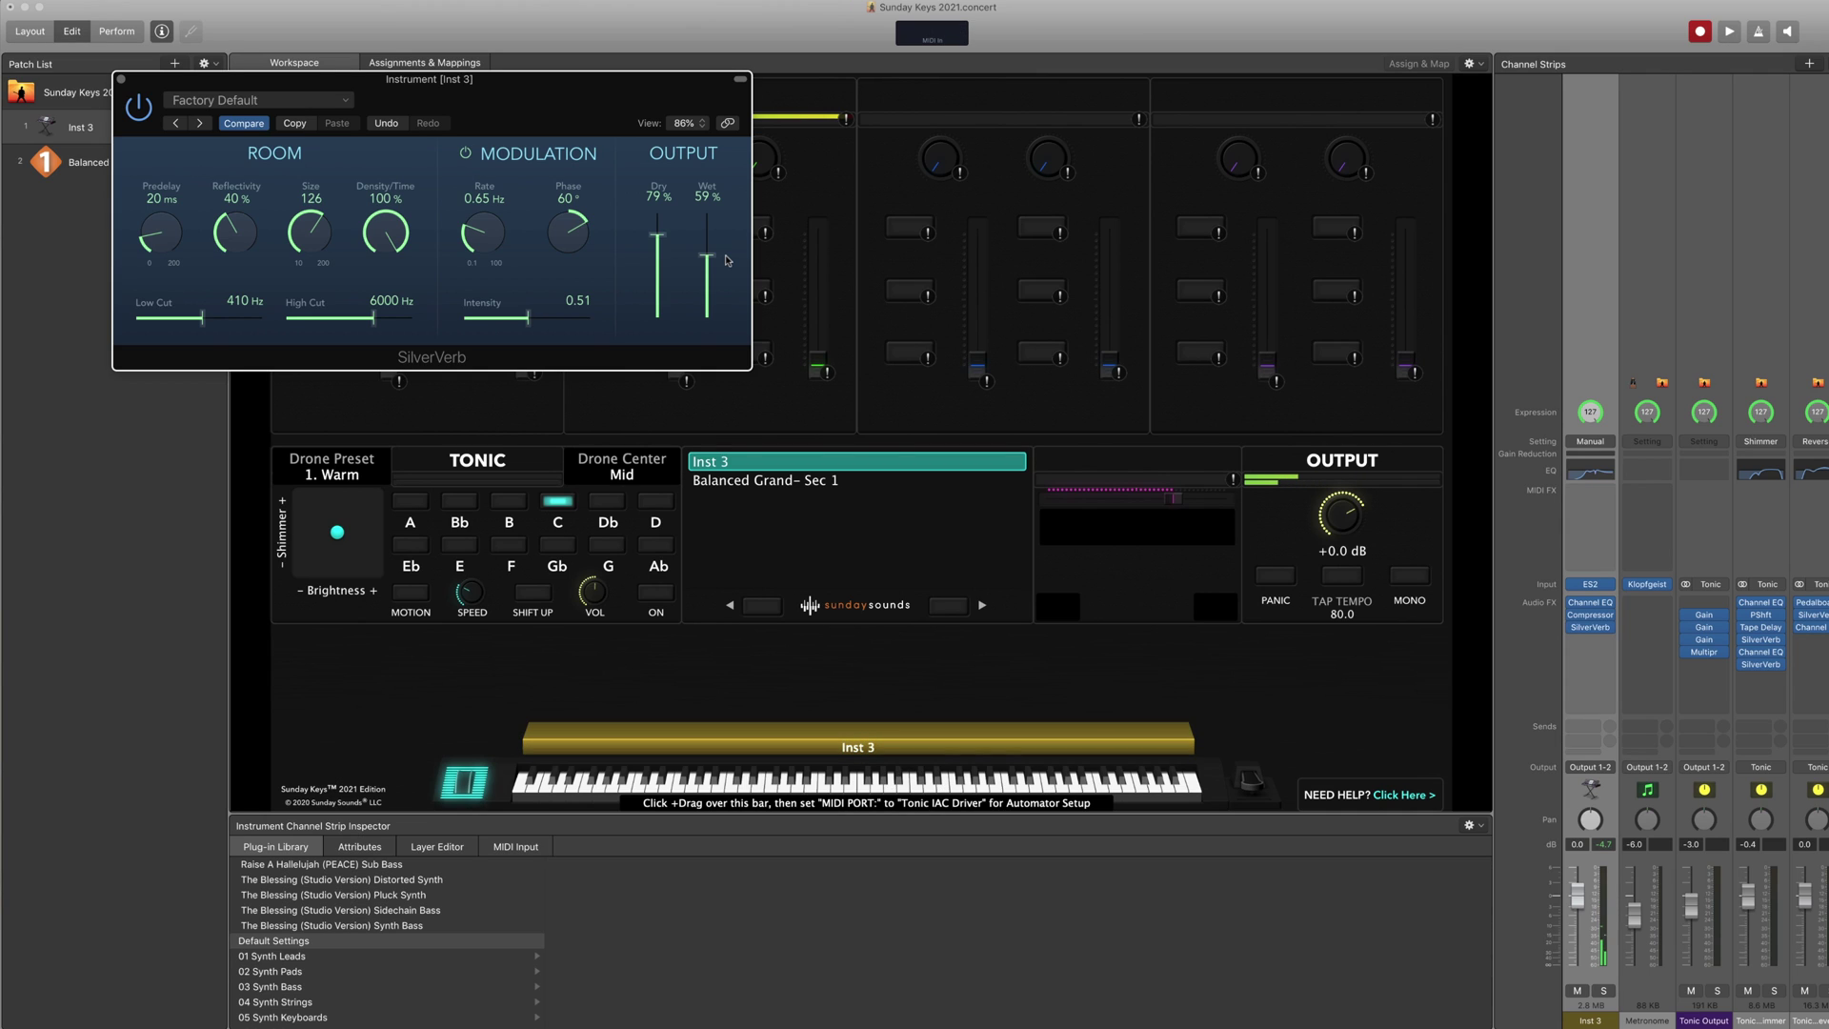
Lower the SilverVerb's high cut to 4400 Hz and its predelay to 6 ms
left_click_drag(373, 319, 363, 321)
left_click_drag(360, 319, 358, 320)
left_click_drag(360, 322, 357, 323)
left_click_drag(158, 236, 161, 250)
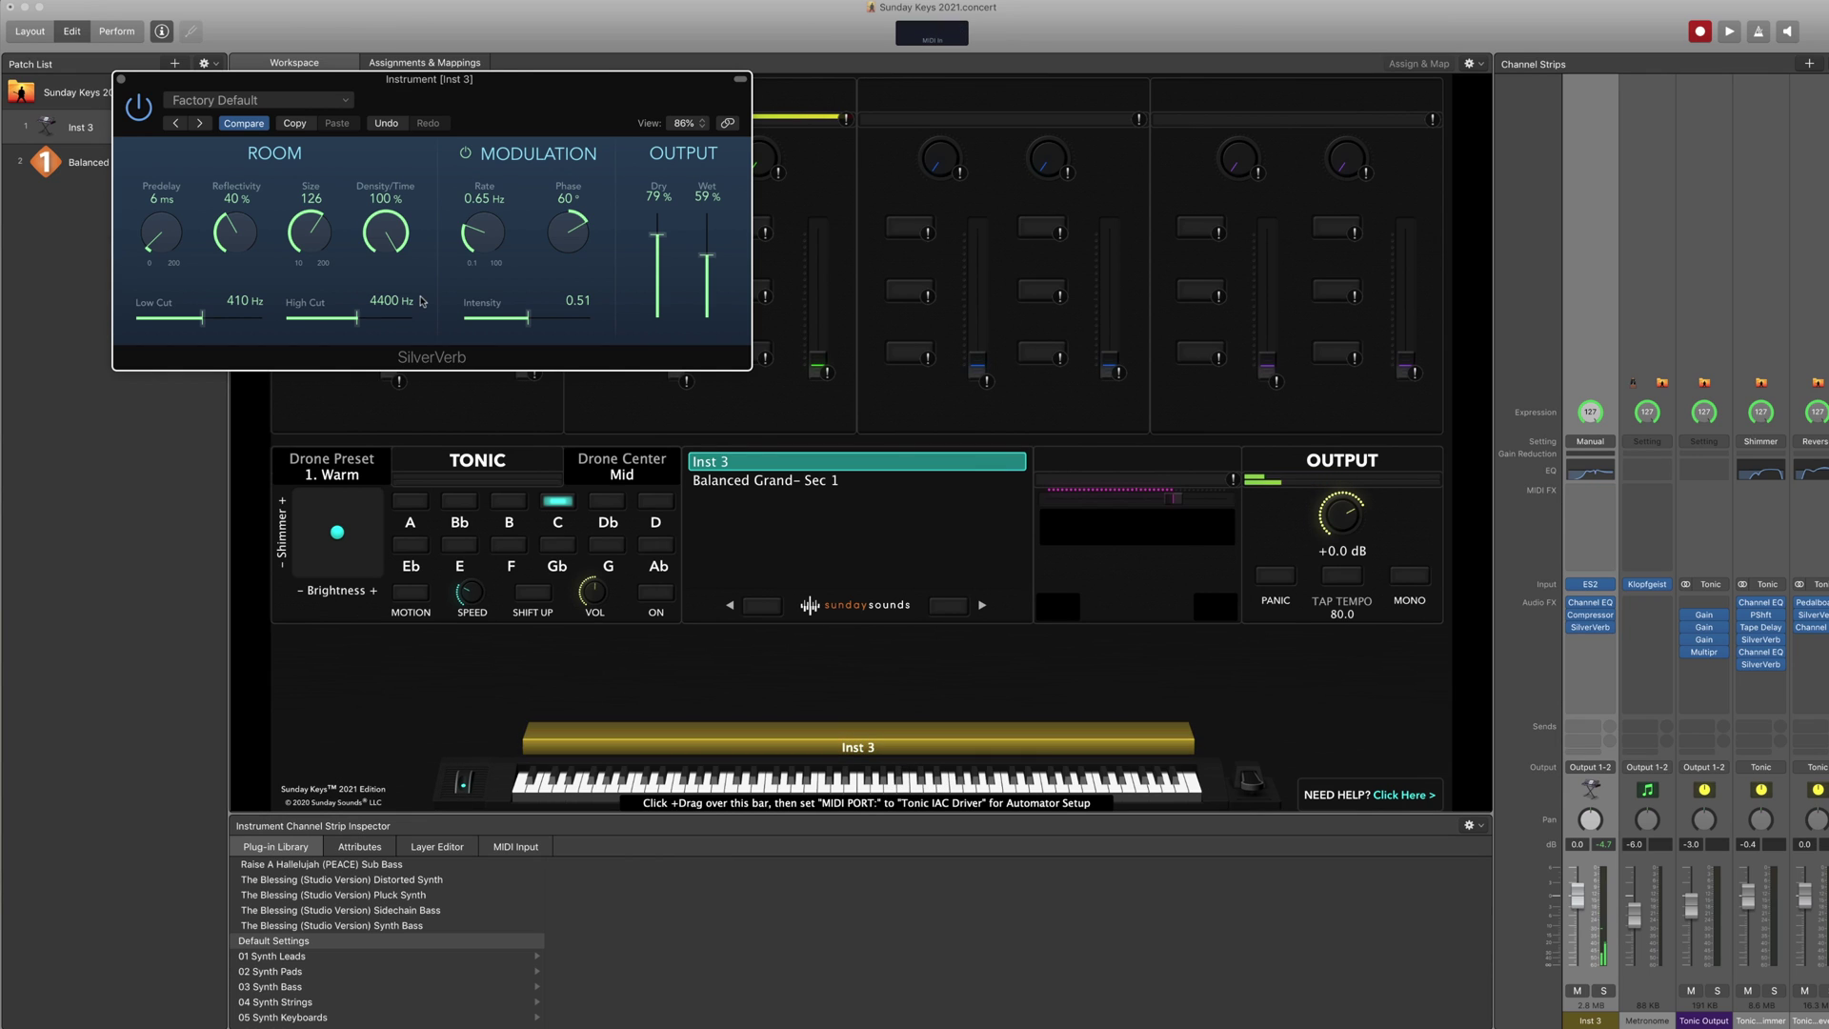
Insert a stereo Stereo Delay after the SilverVerb on the Inst 3 channel strip
left_click(1589, 640)
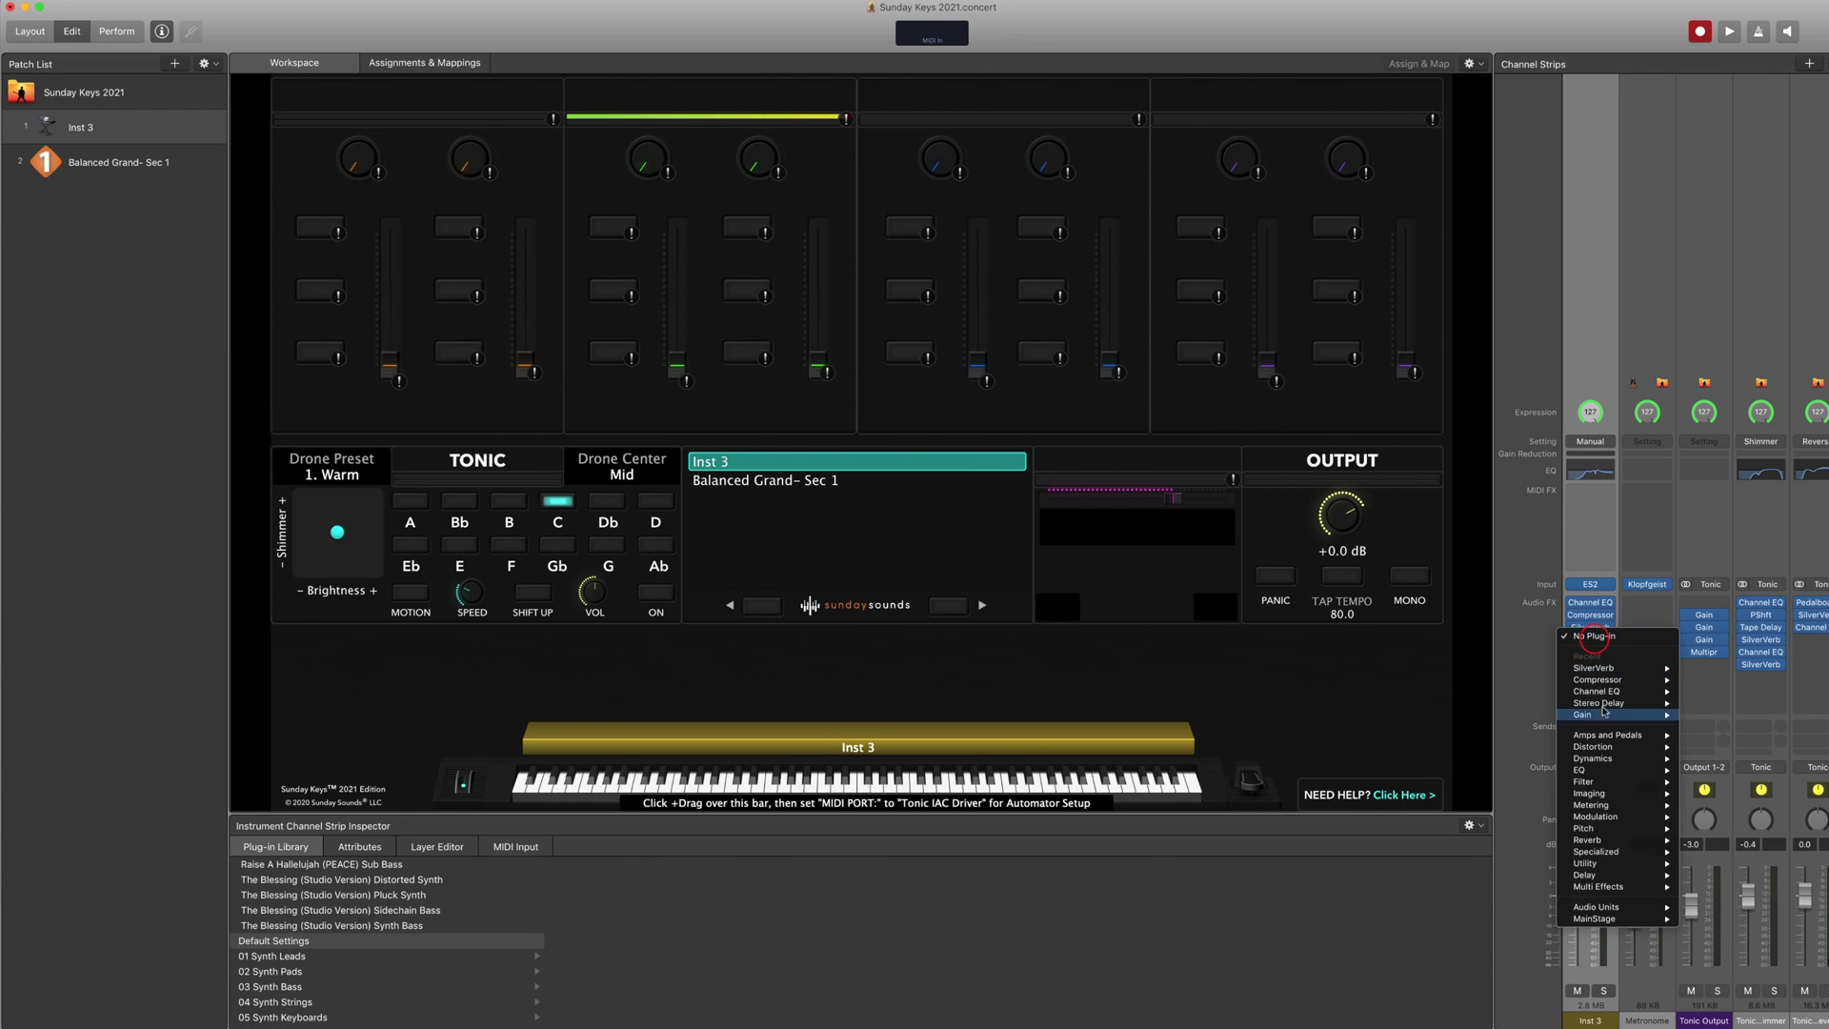
mouse_move(1639, 875)
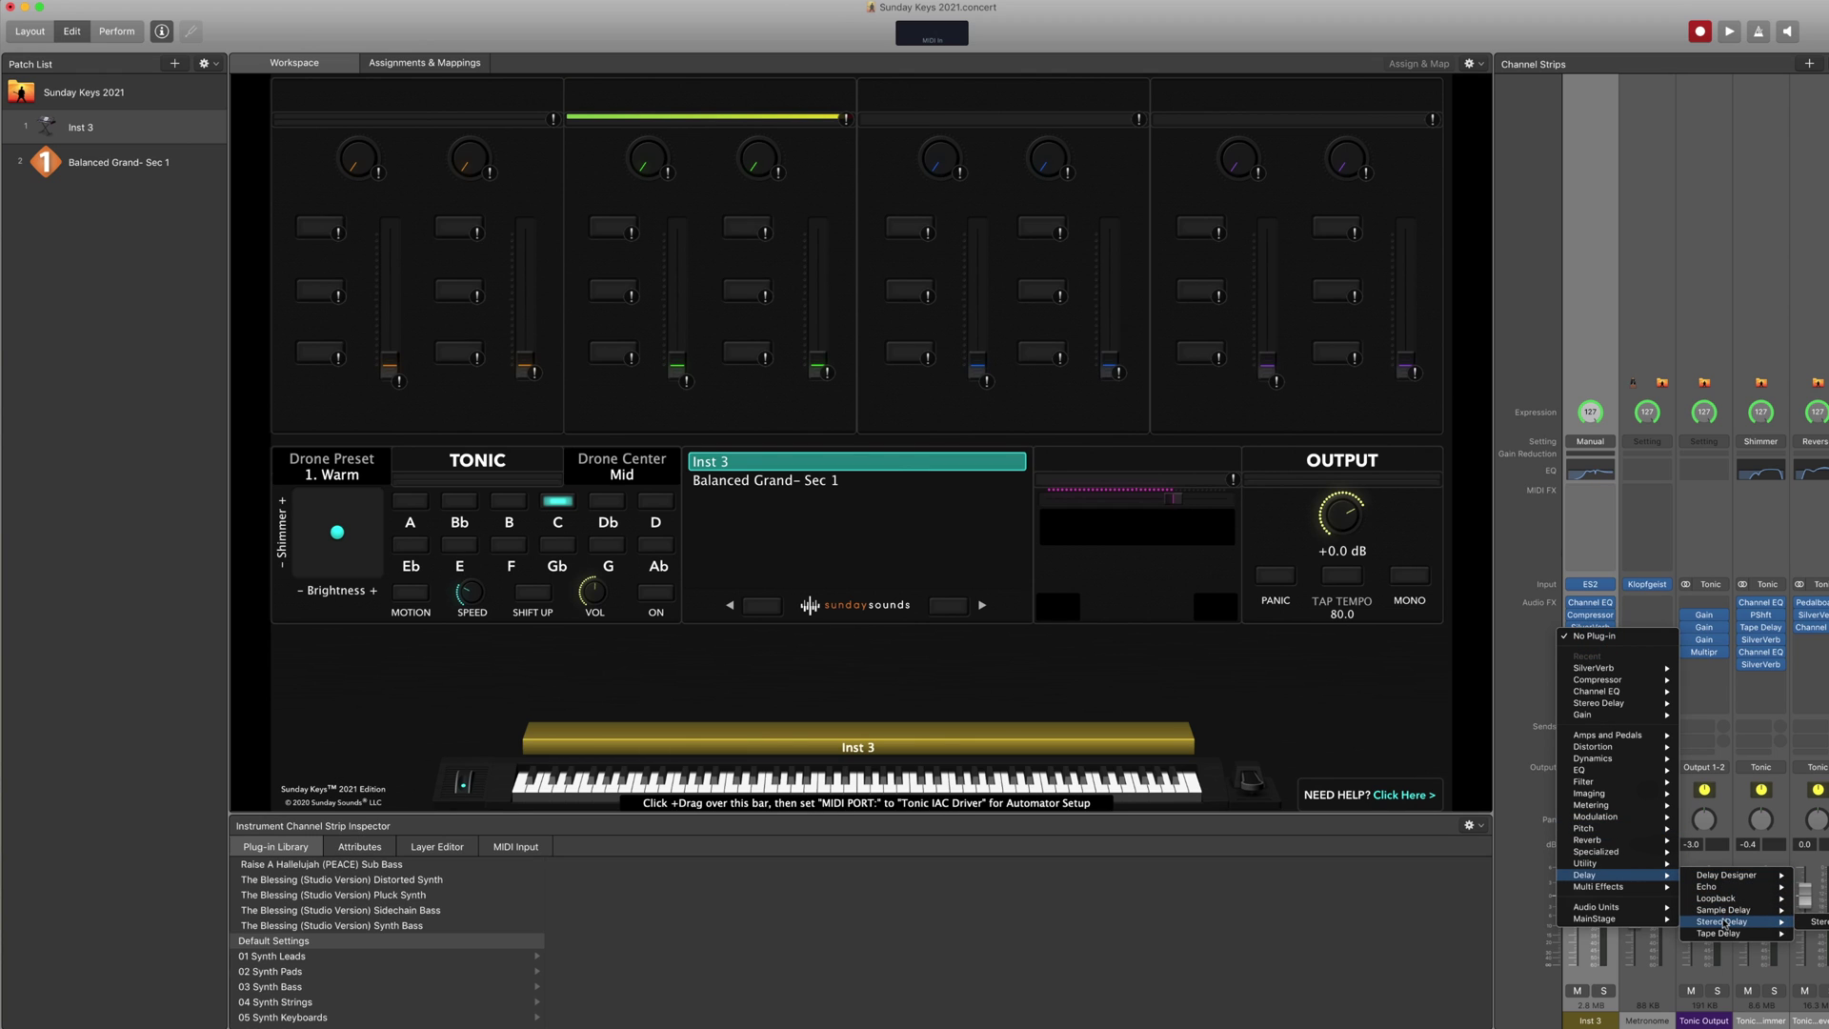
mouse_move(1726, 922)
left_click(1819, 922)
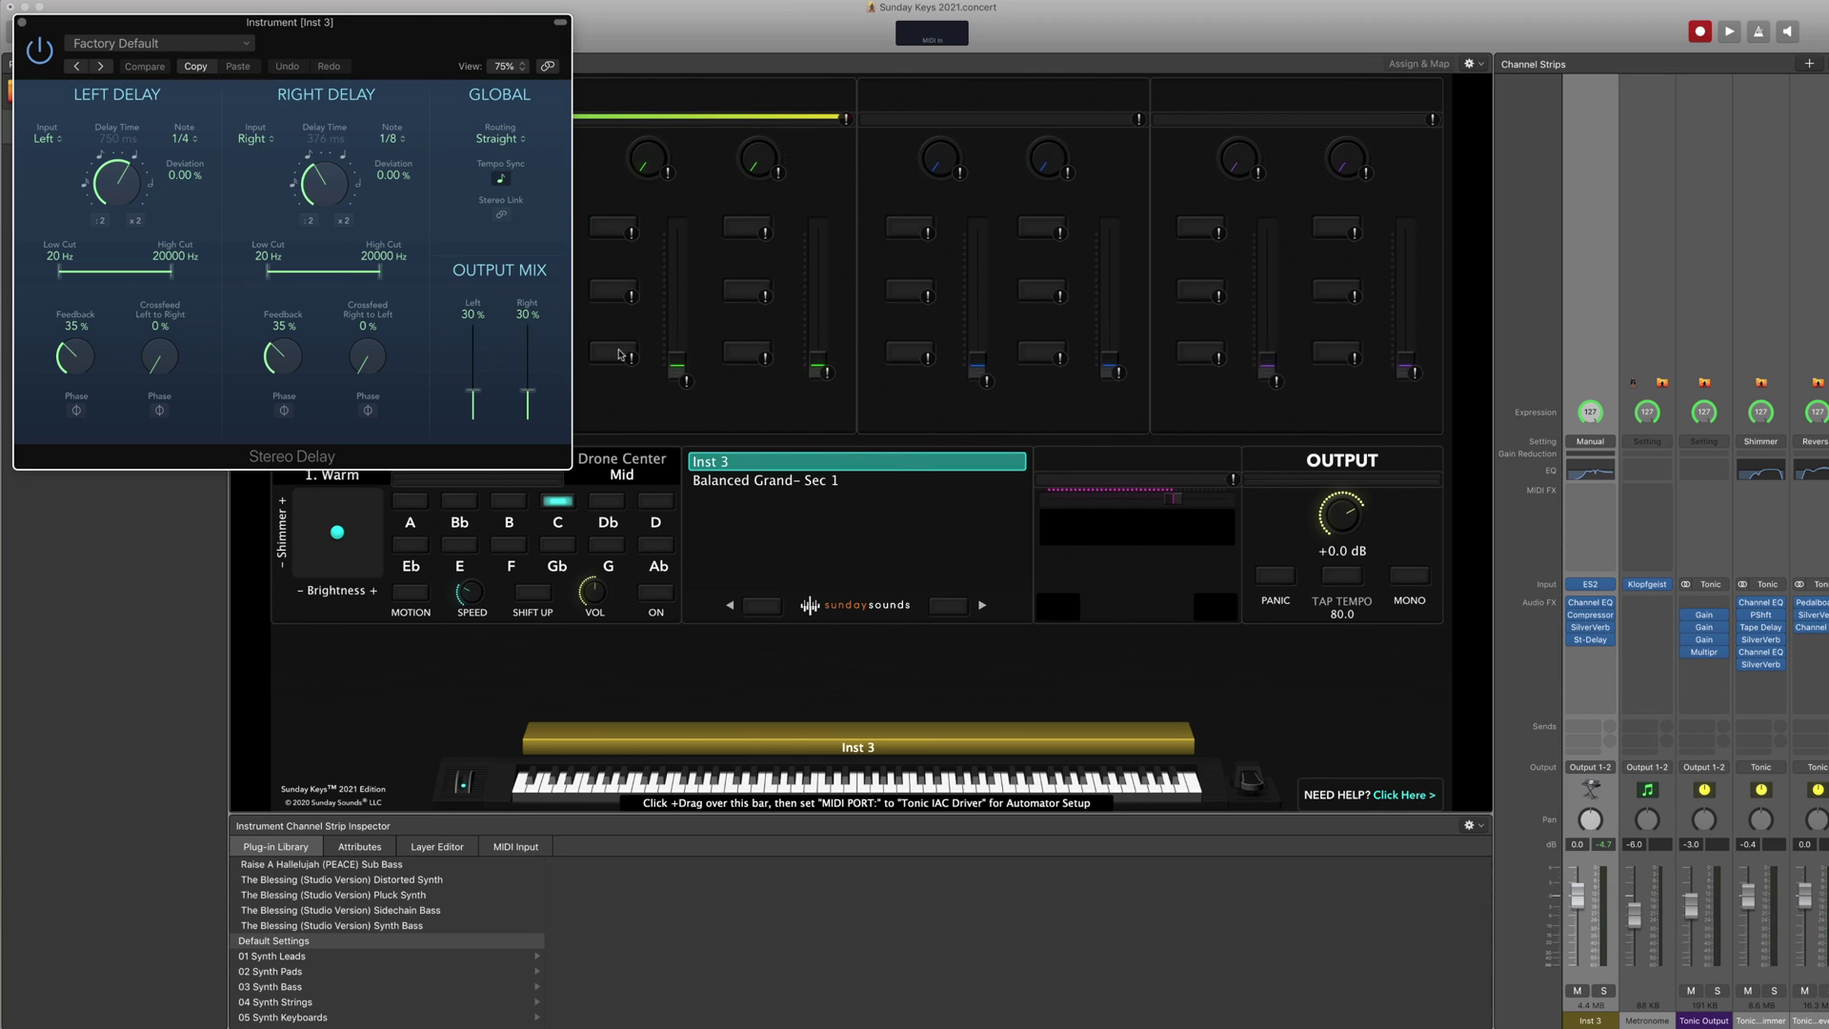
Set the Stereo Delay's left note to 1/8 dotted and lower the high cuts to 3700 Hz left and 3500 Hz right
left_click(122, 156)
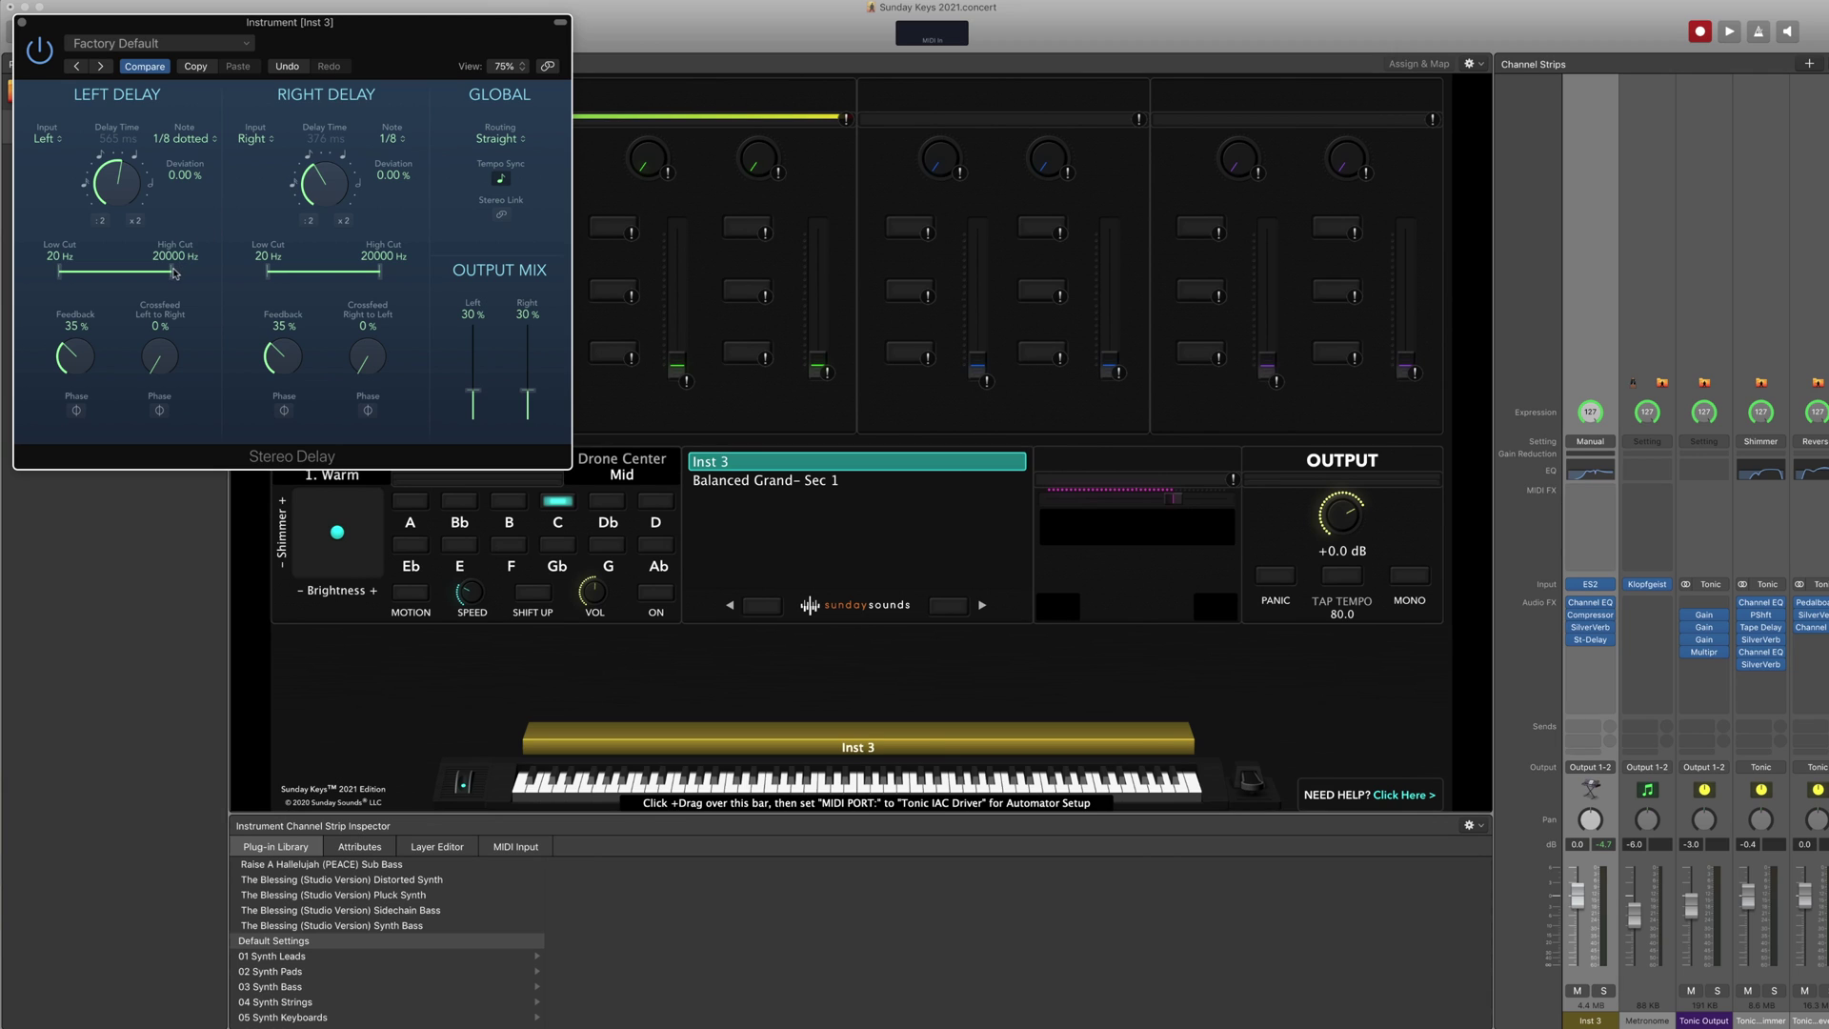
left_click_drag(172, 274, 143, 275)
left_click_drag(379, 274, 352, 278)
Raise the Stereo Delay's output mix to about 37 % left and 36 % right, fine-tune it, and close the plug-in window
left_click_drag(475, 391, 523, 384)
left_click_drag(478, 387, 523, 386)
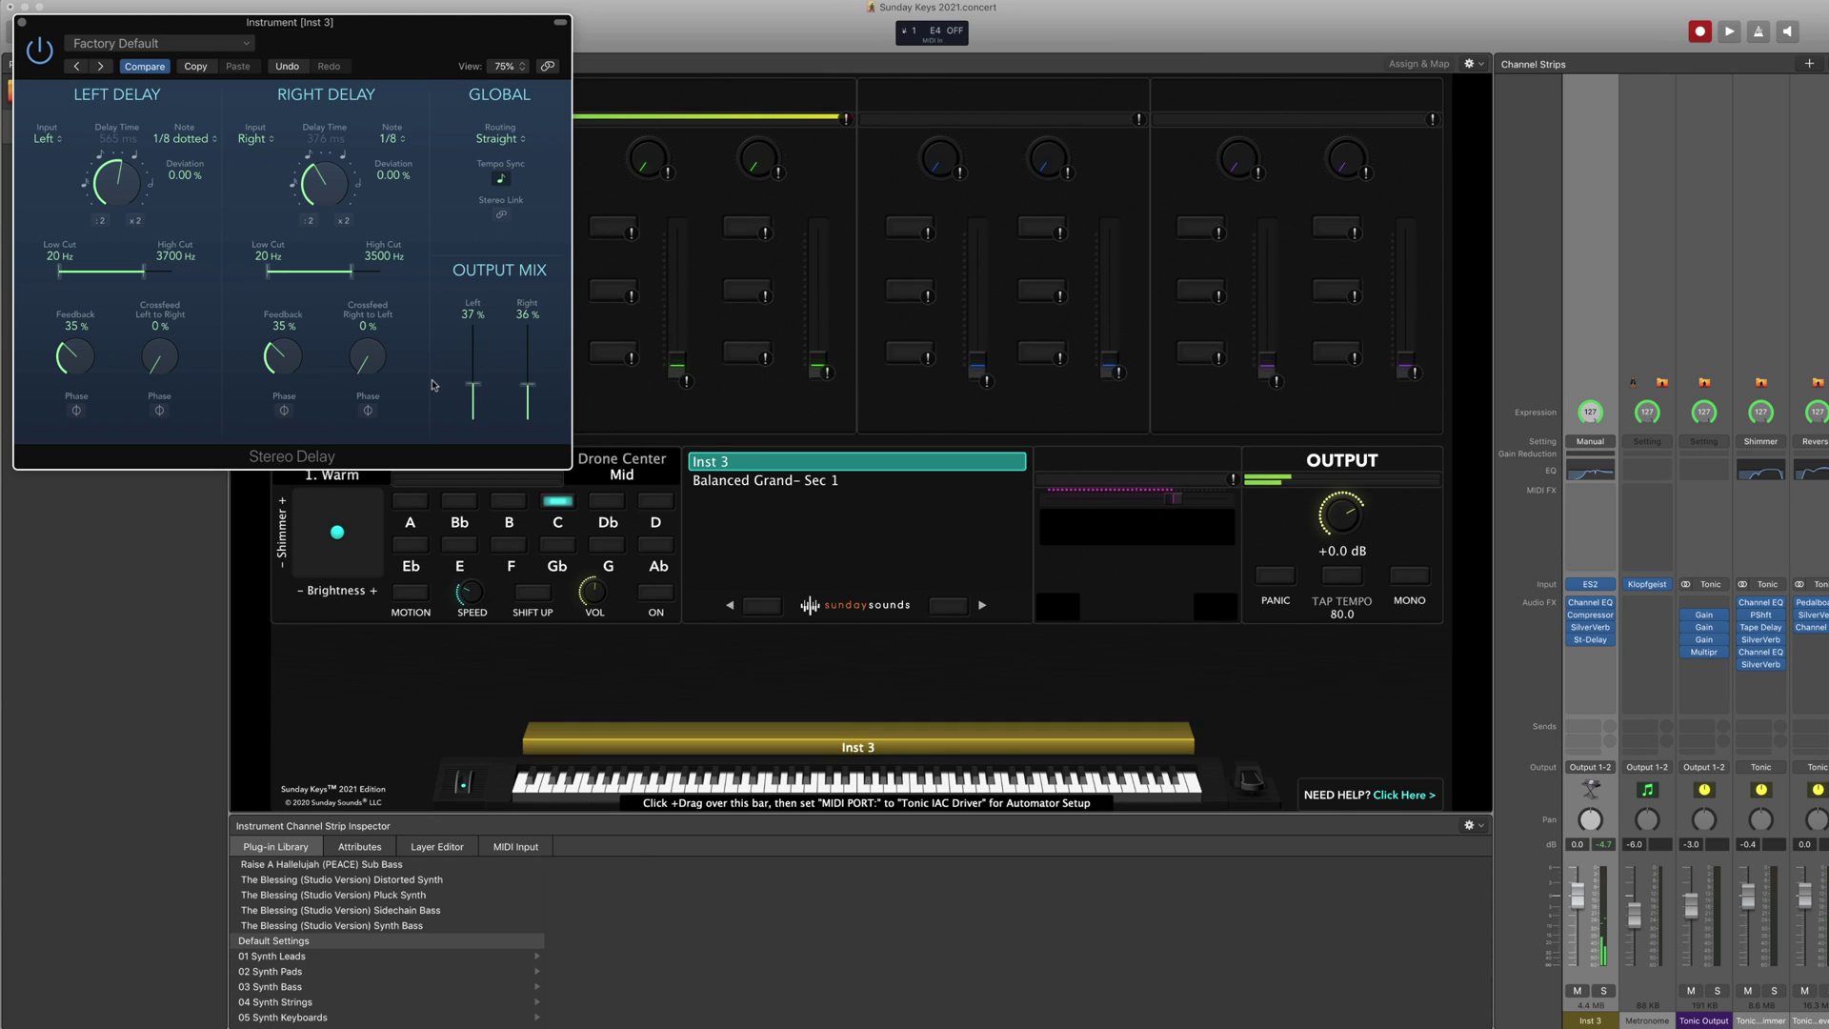
left_click_drag(473, 385, 533, 395)
mouse_move(1597, 633)
left_click(22, 21)
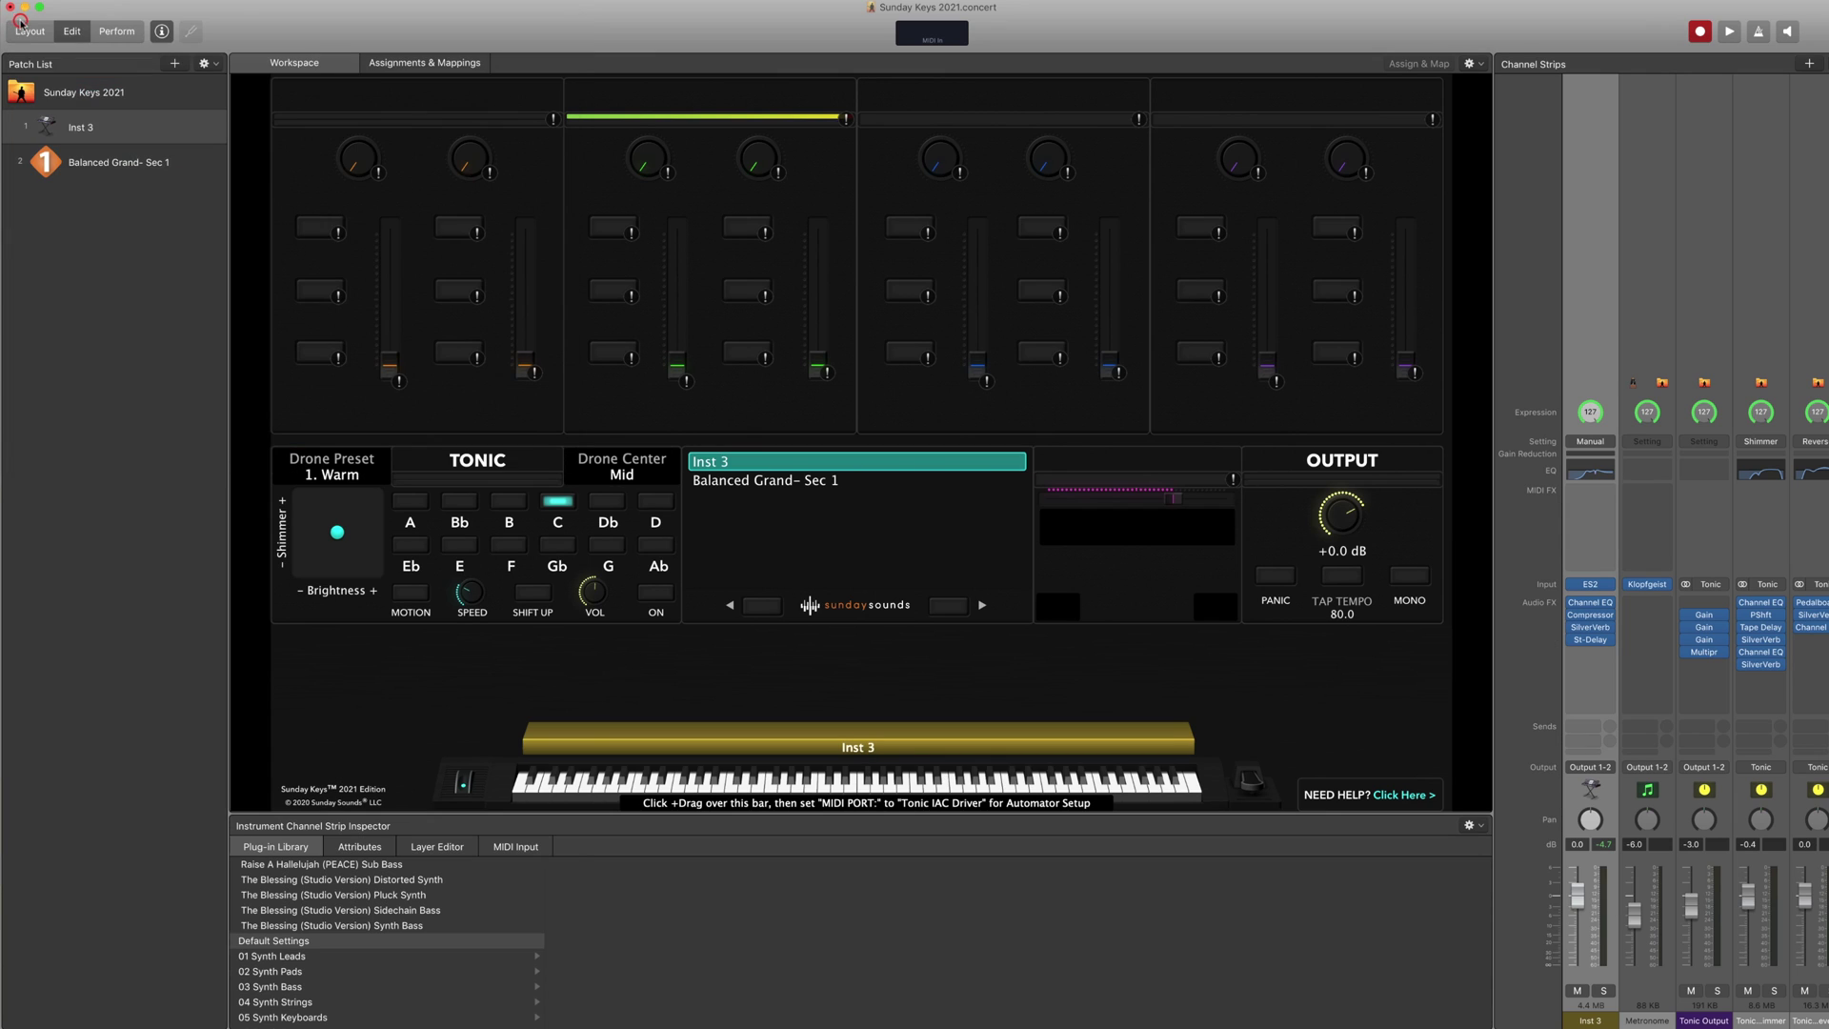
Open the ES2 on Inst 3, slightly adjust the first filter's cutoff, and close its window
left_click(1591, 584)
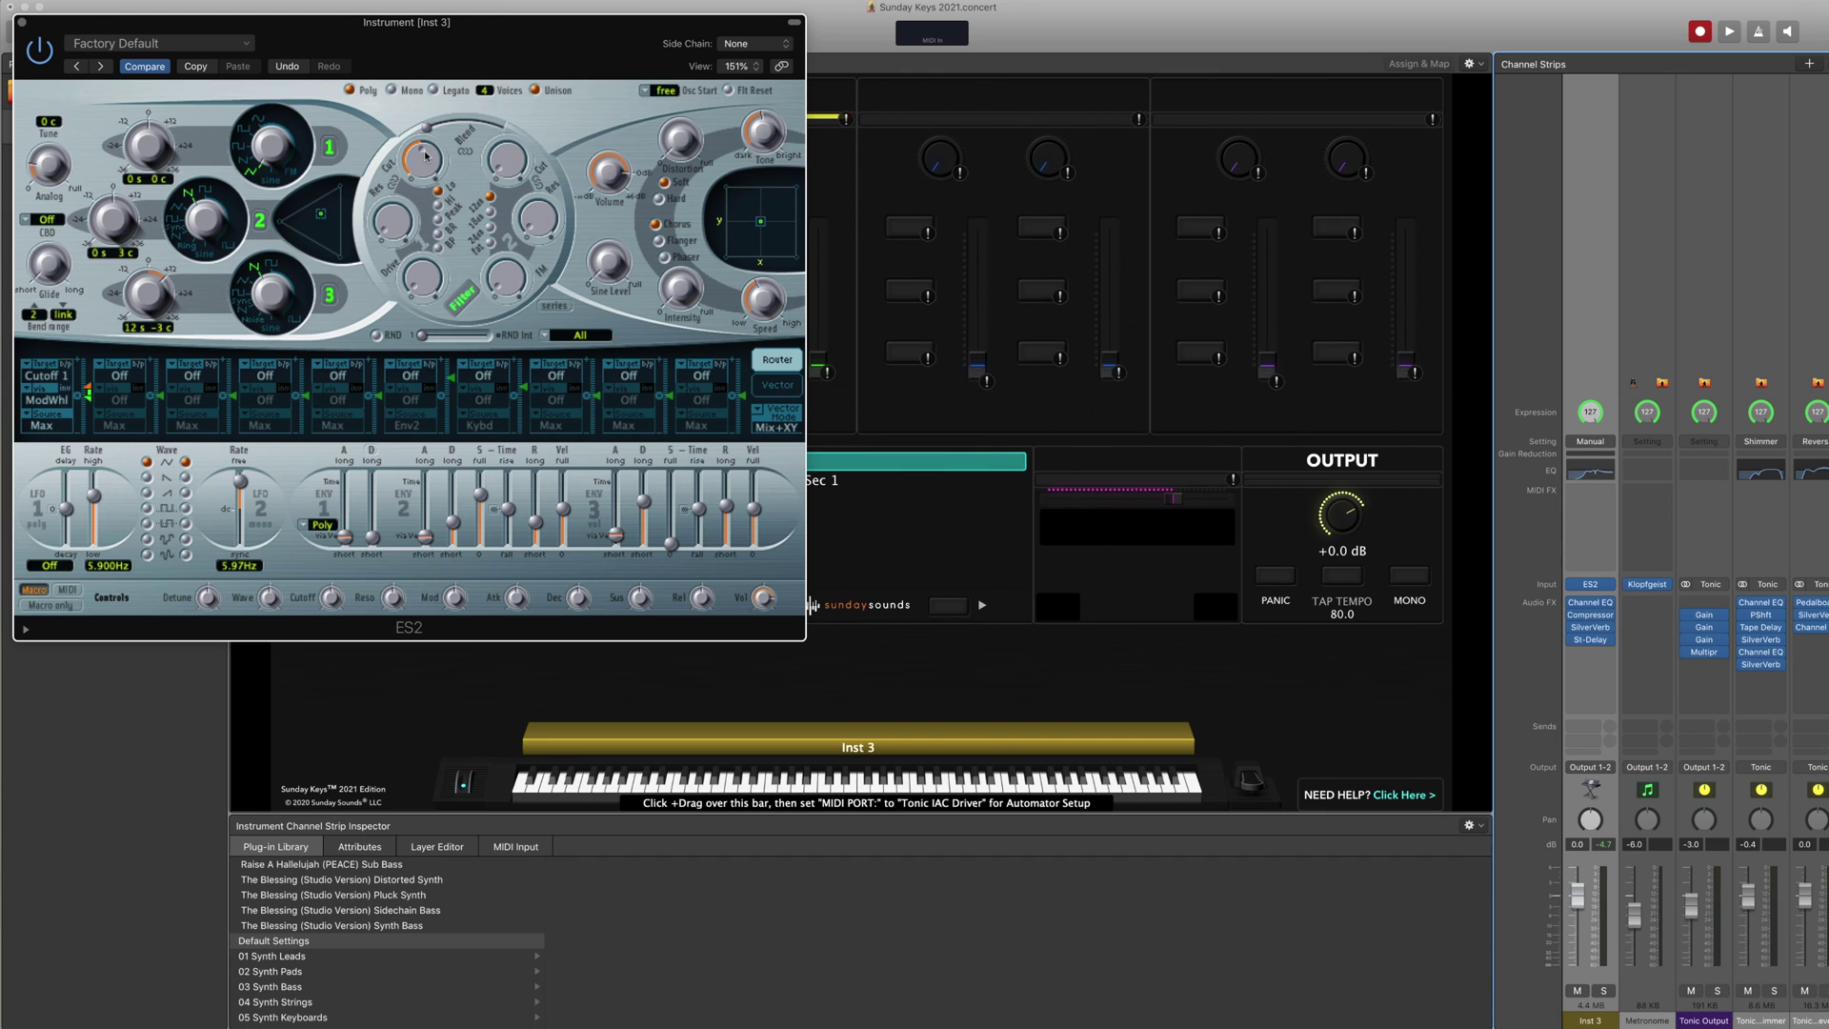
mouse_move(425, 155)
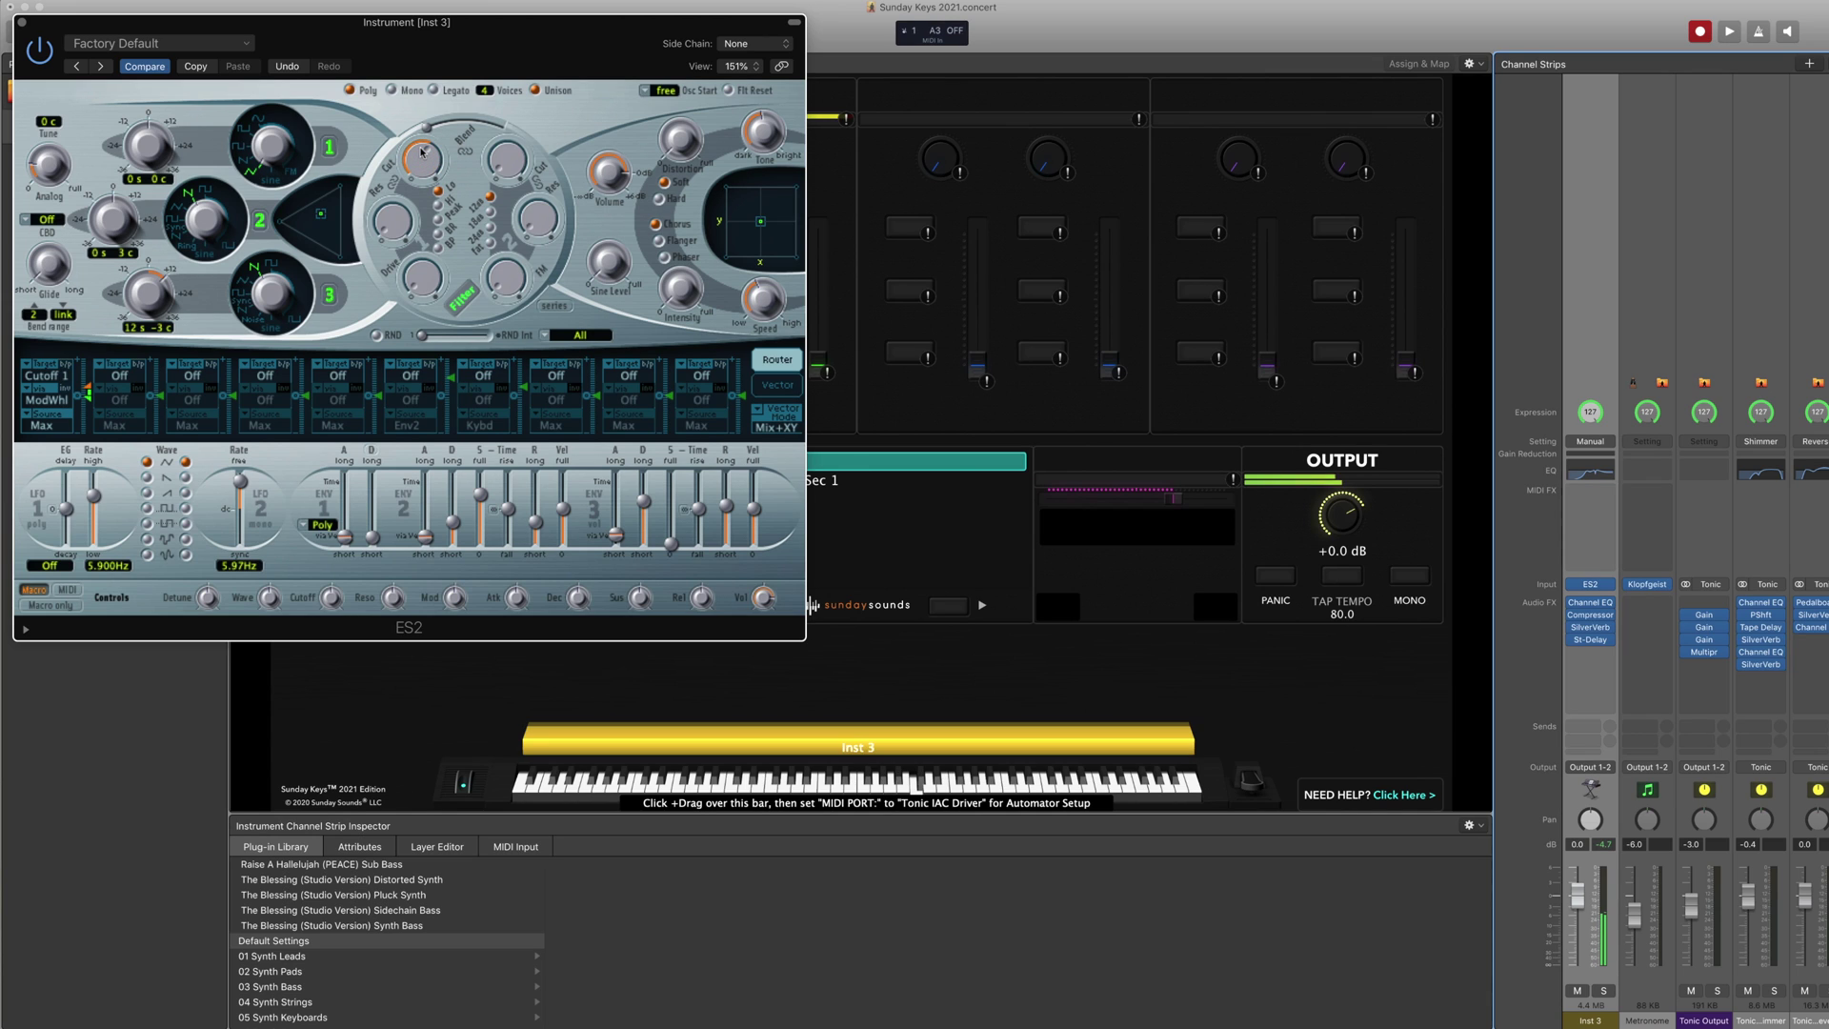
left_click_drag(422, 150, 421, 154)
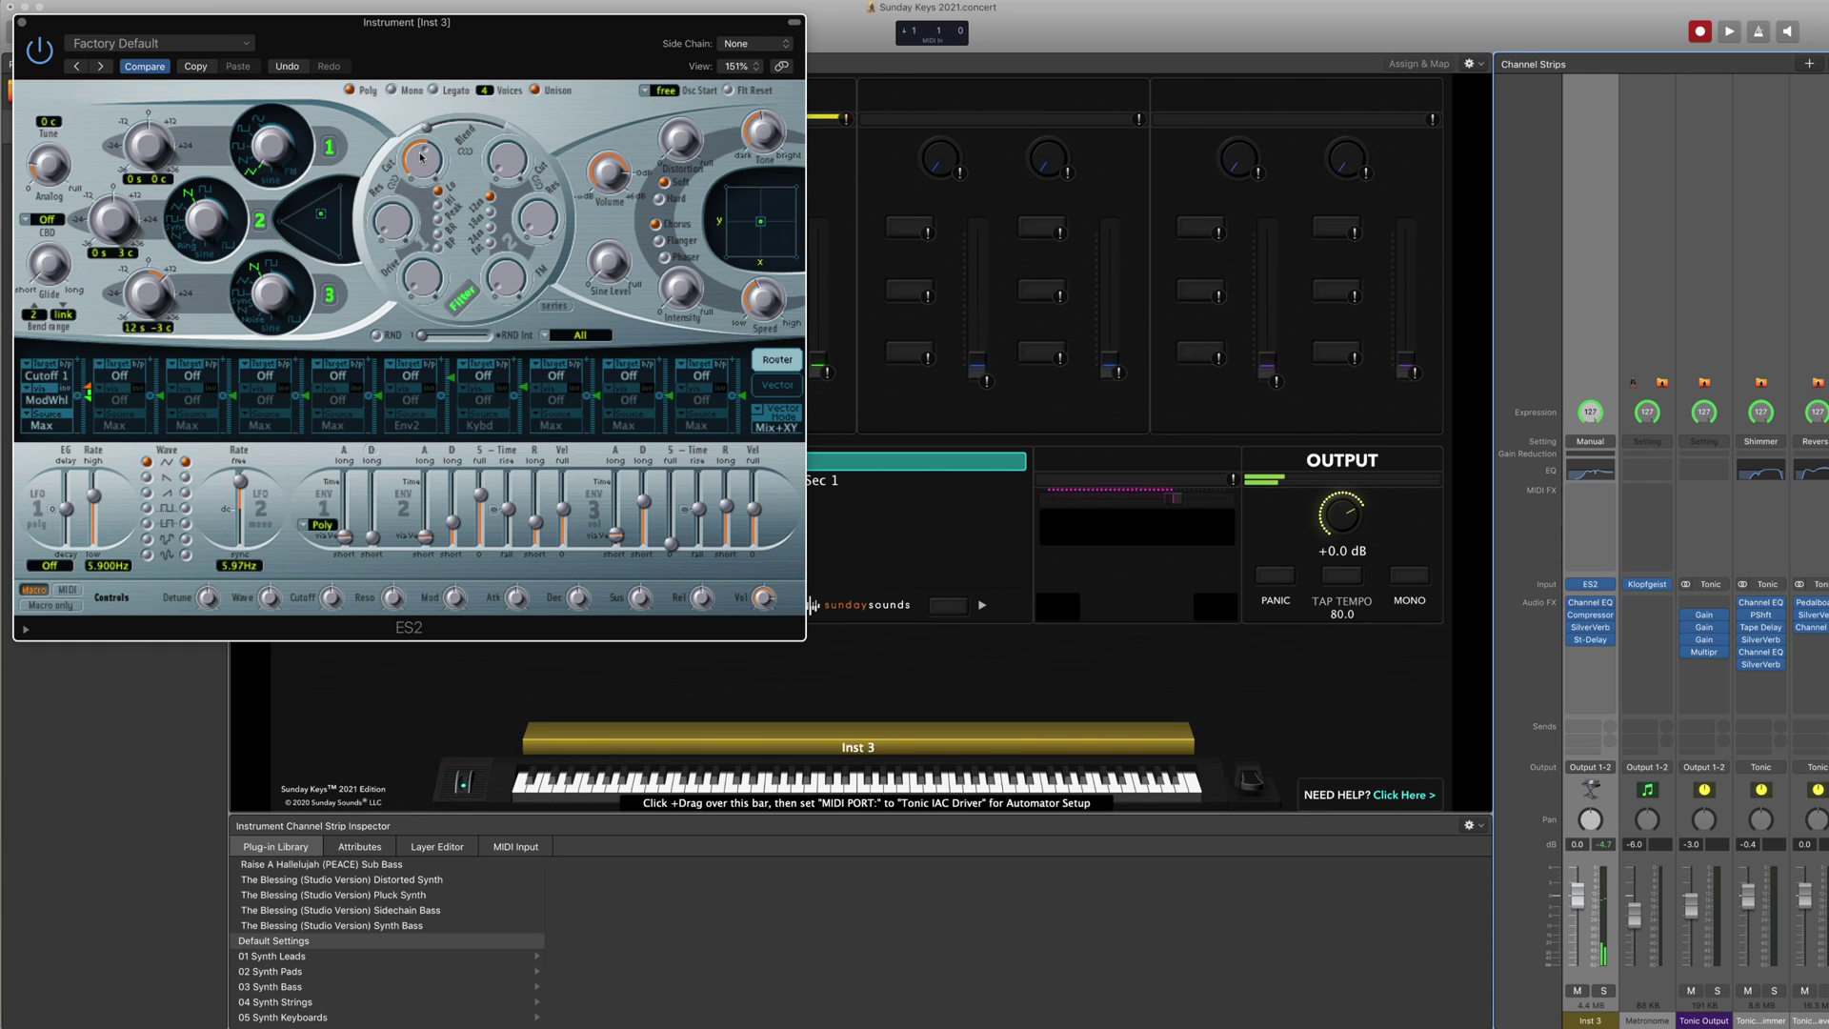
key("super+w")
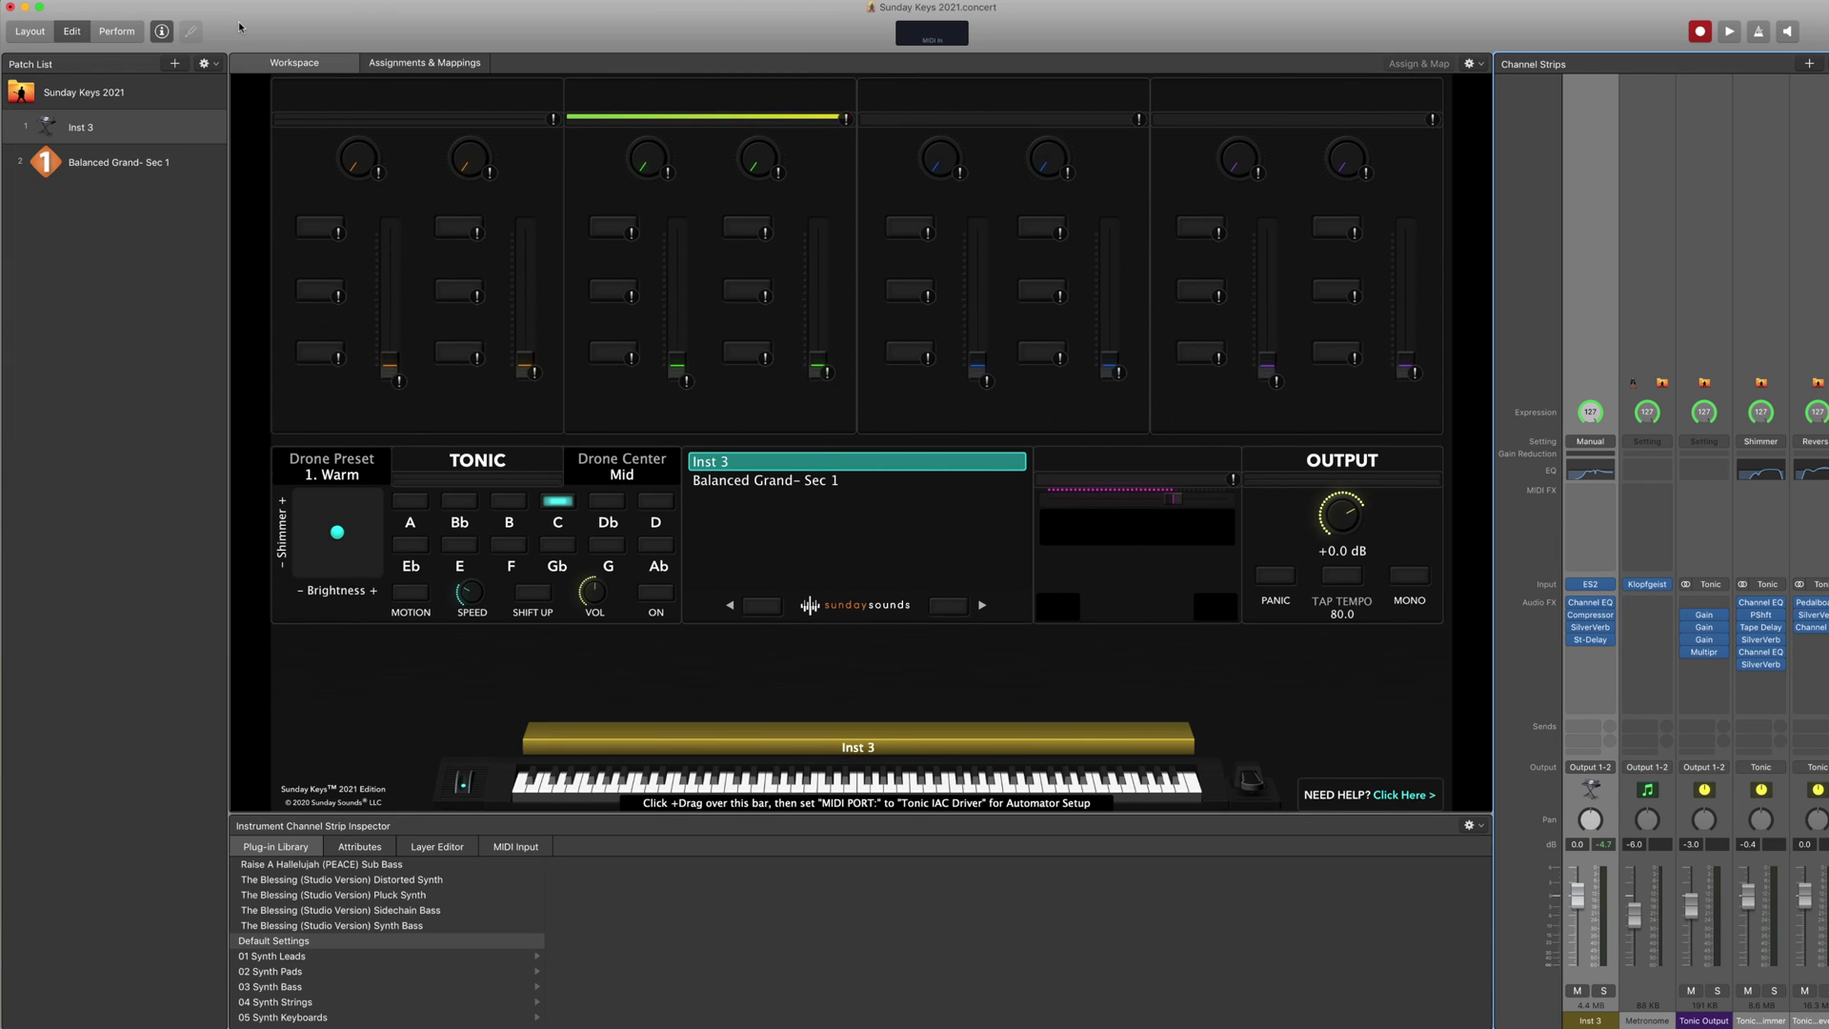
Rename the Inst 3 patch as Too Good To Not Believe Lead and view the patch list's save options
double_click(80, 126)
type("Too Good To Not Believe Lead")
left_click(204, 62)
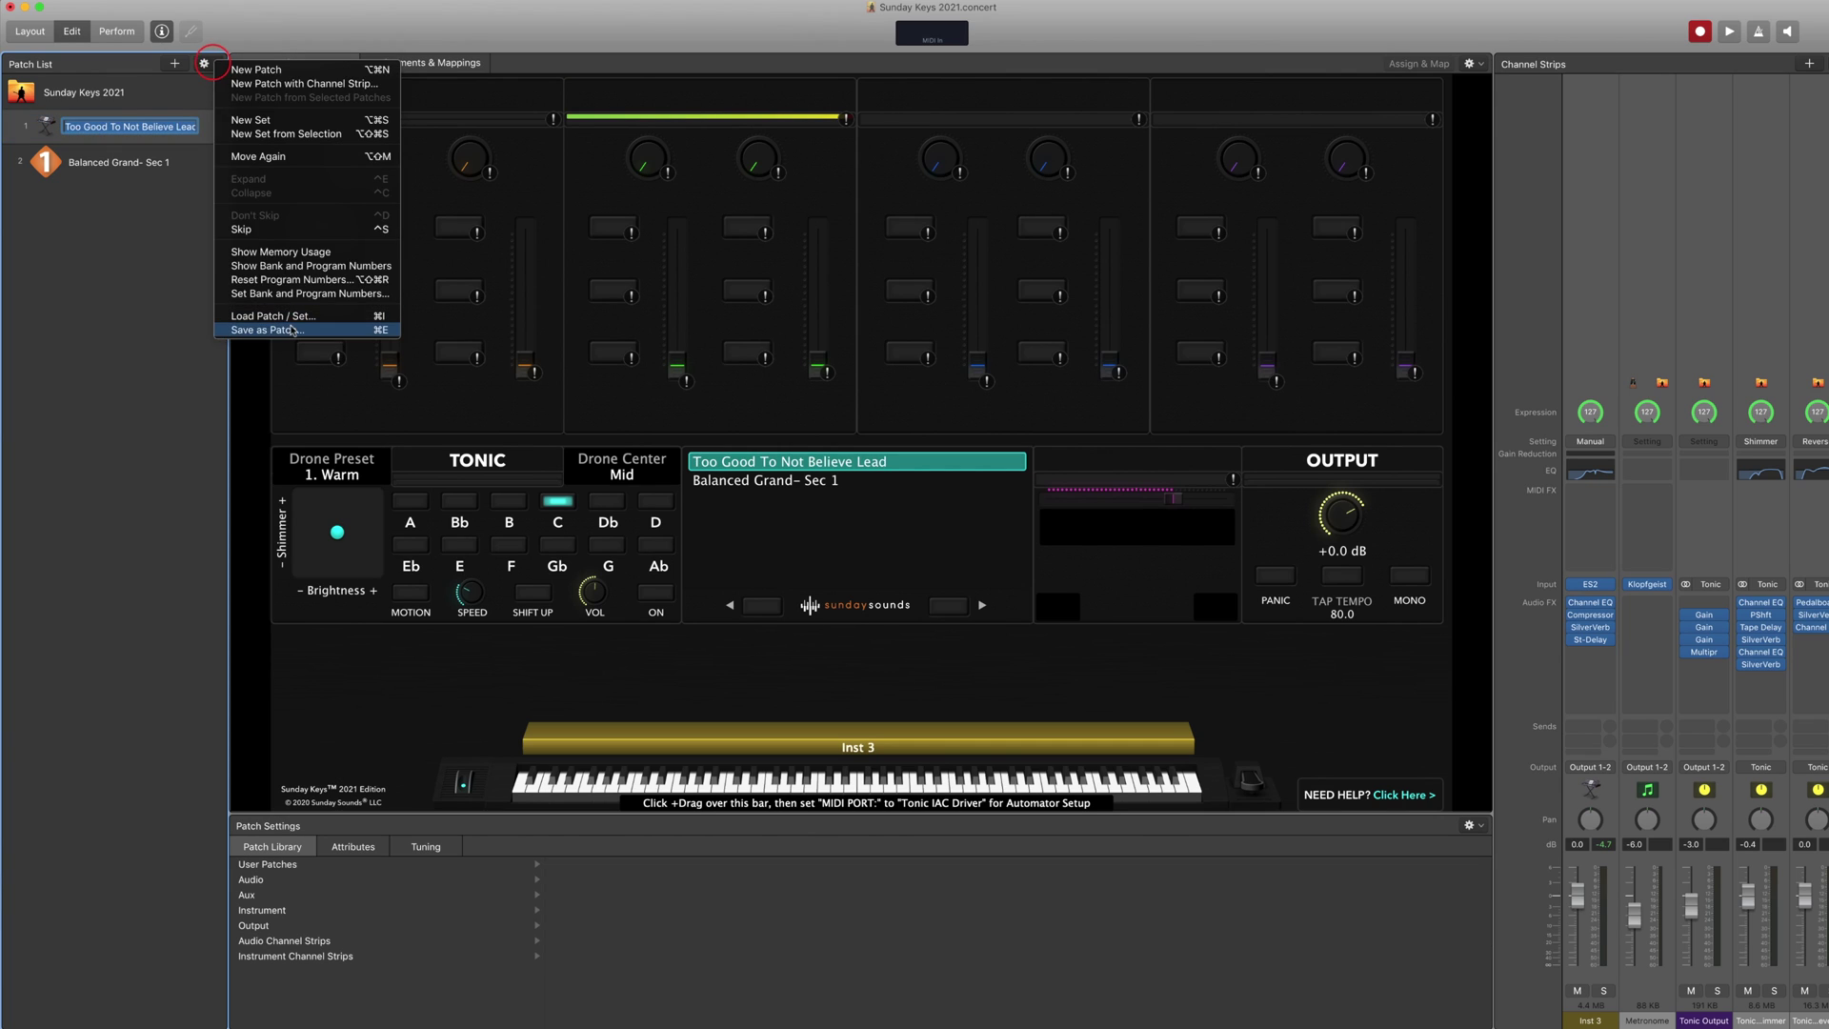
left_click(187, 231)
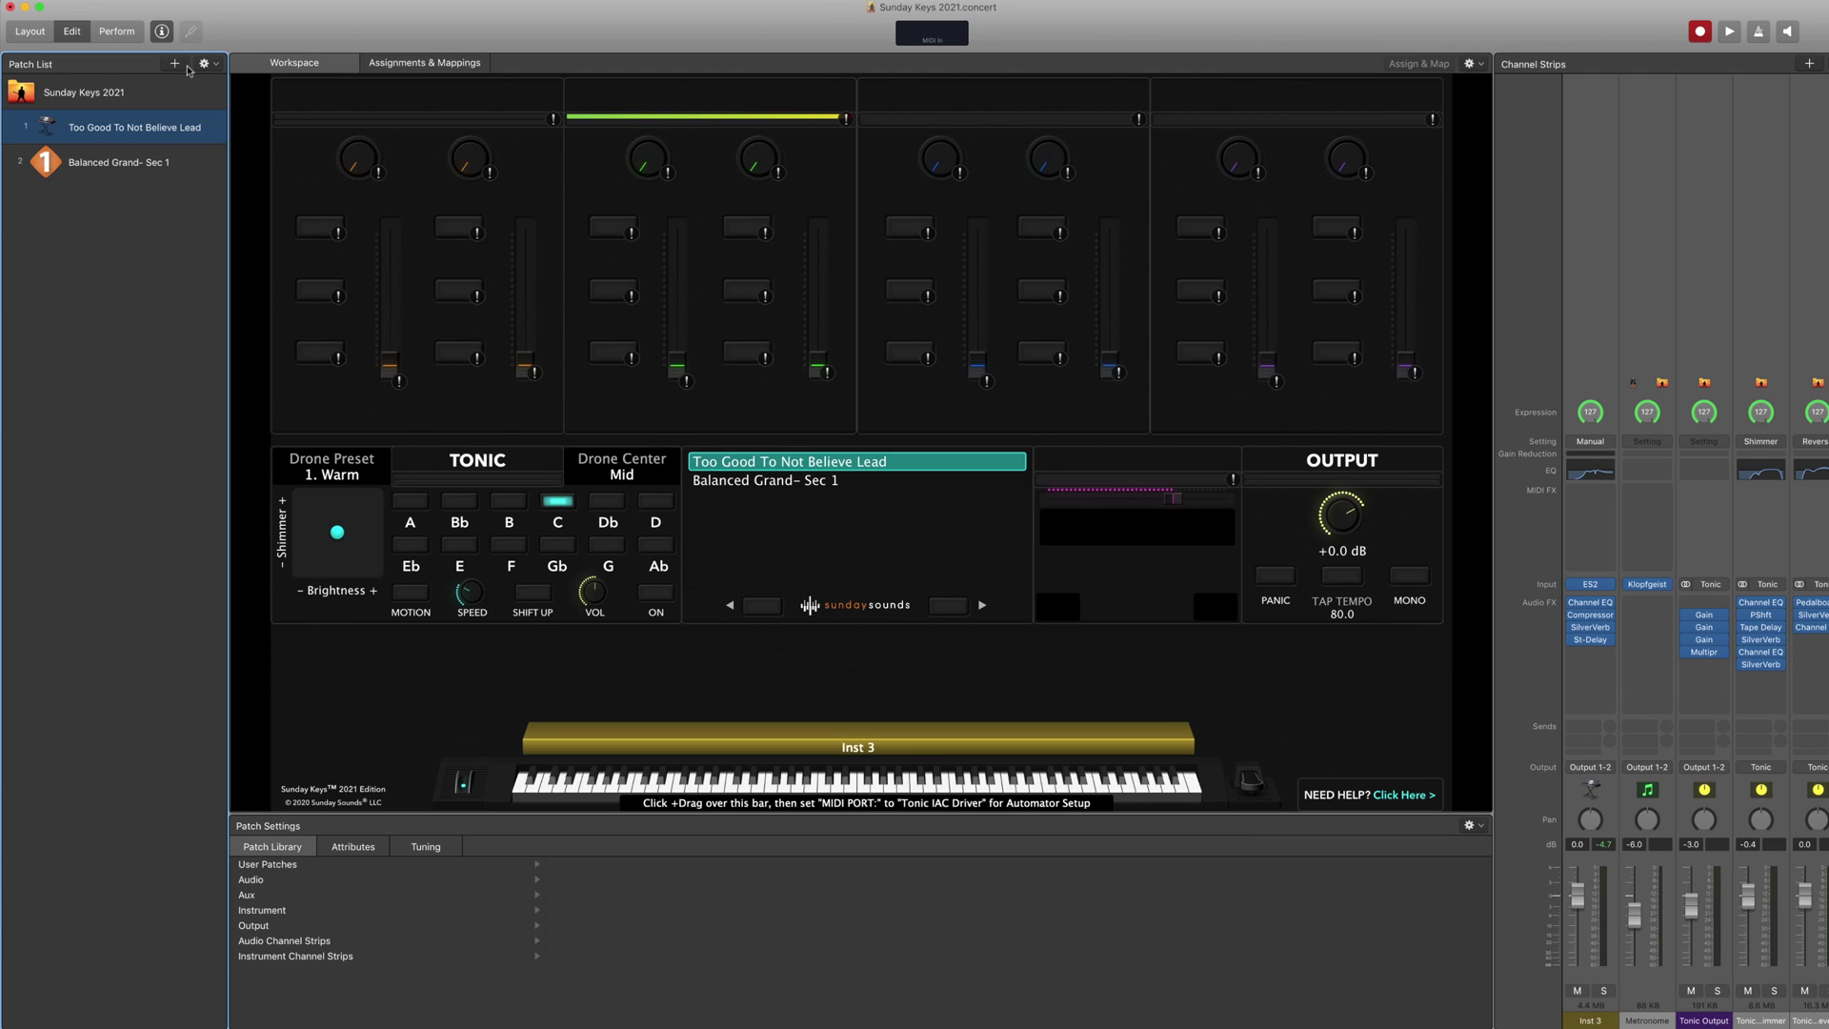
Add a patch after Balanced Grand and load Deep Ambient Pad- Sec 2 from the Section 2 Warm Pads
left_click(163, 164)
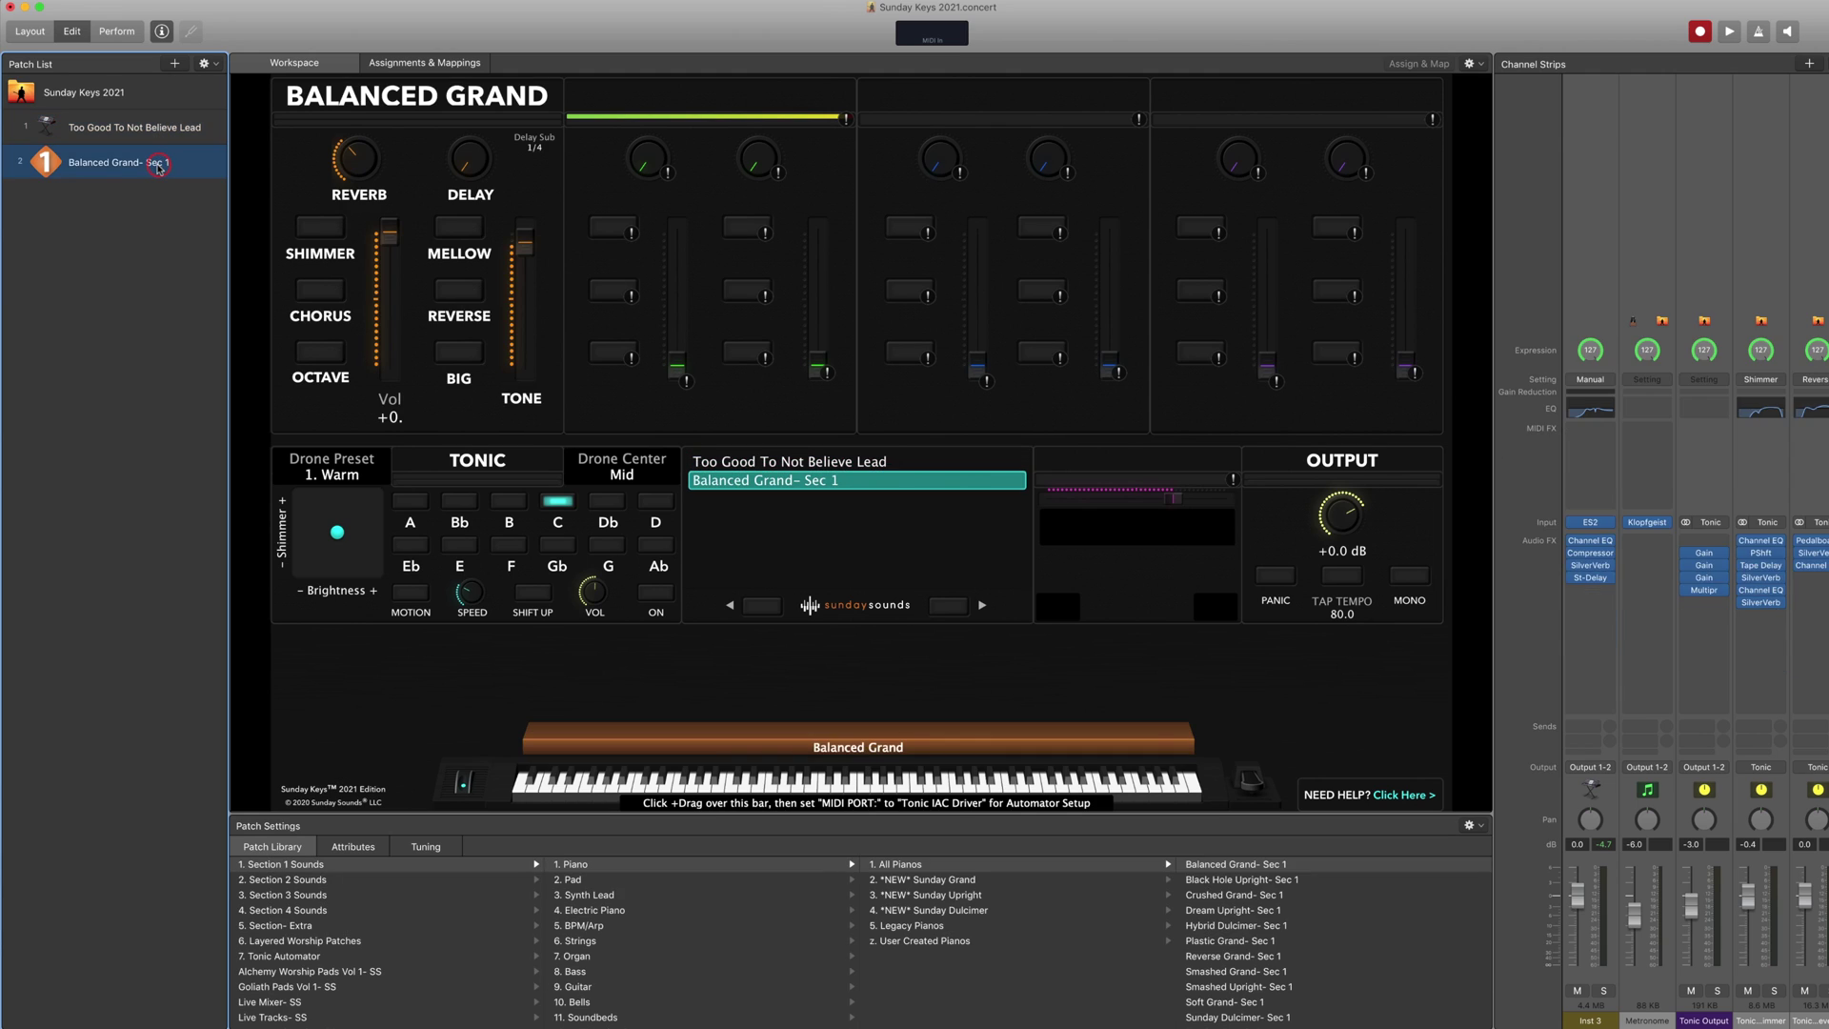
left_click(176, 64)
left_click(920, 879)
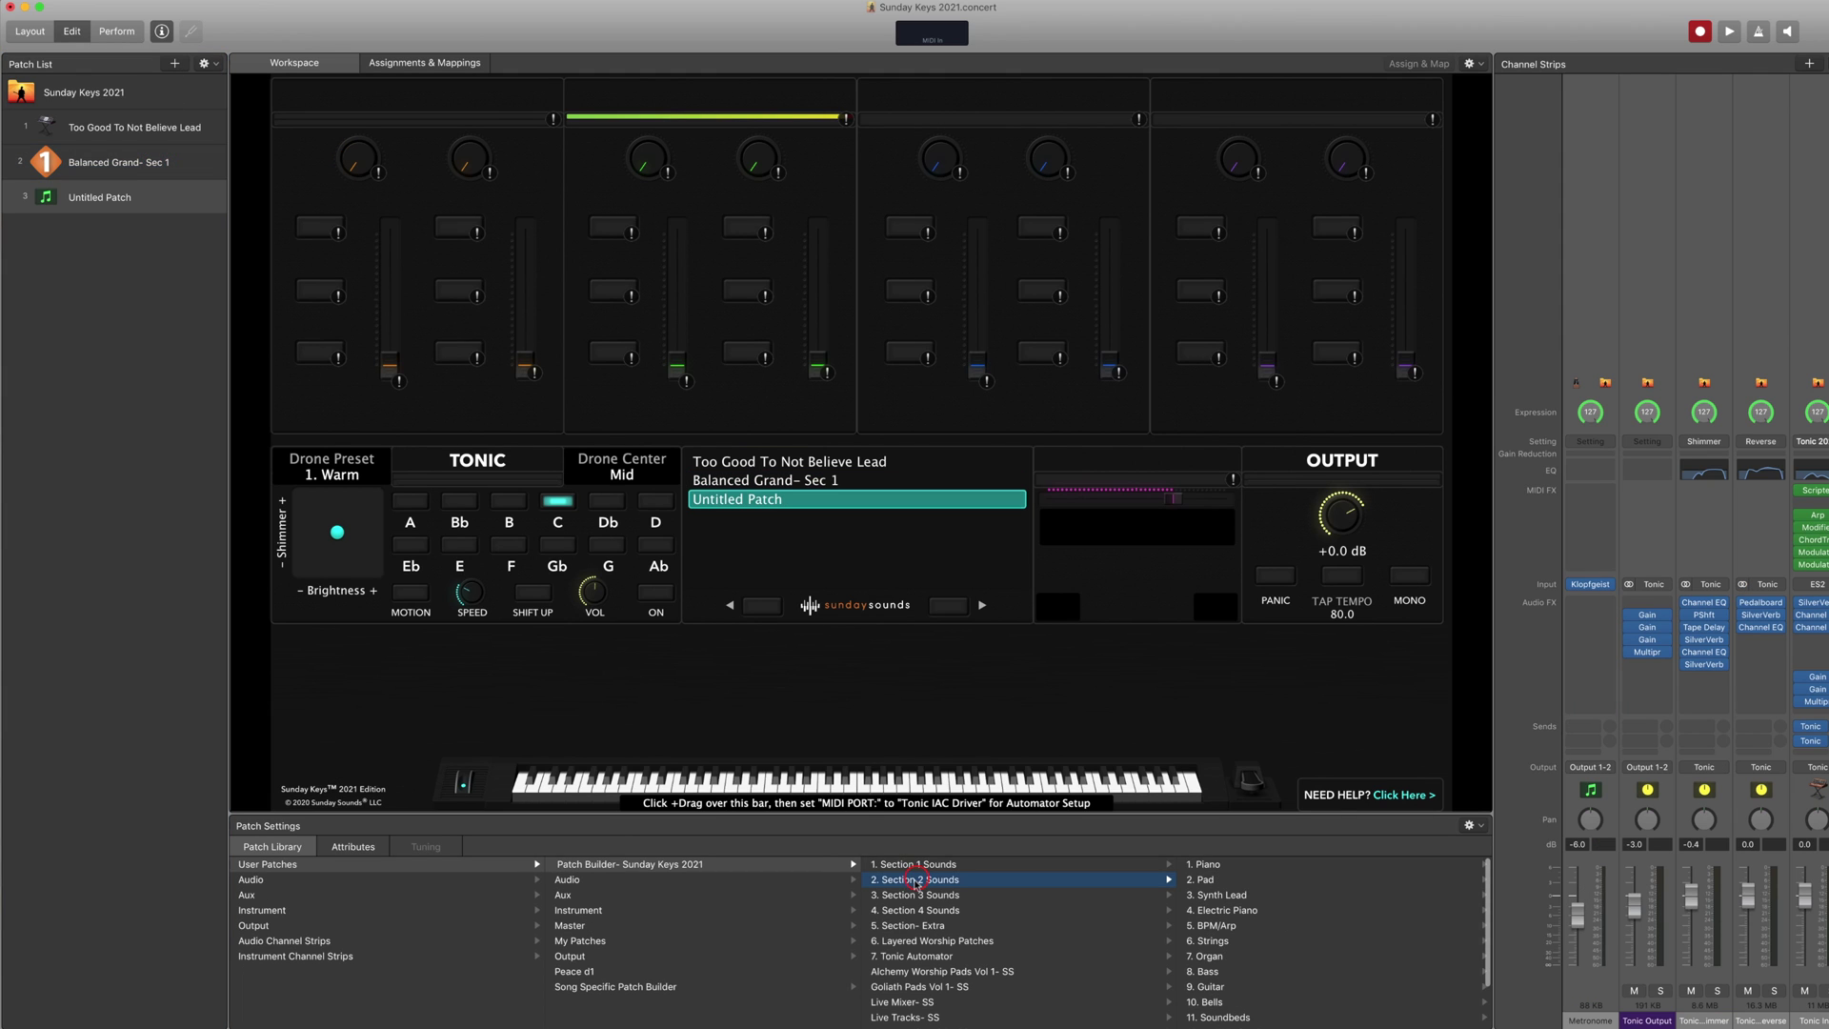
left_click(1205, 880)
left_click(1251, 880)
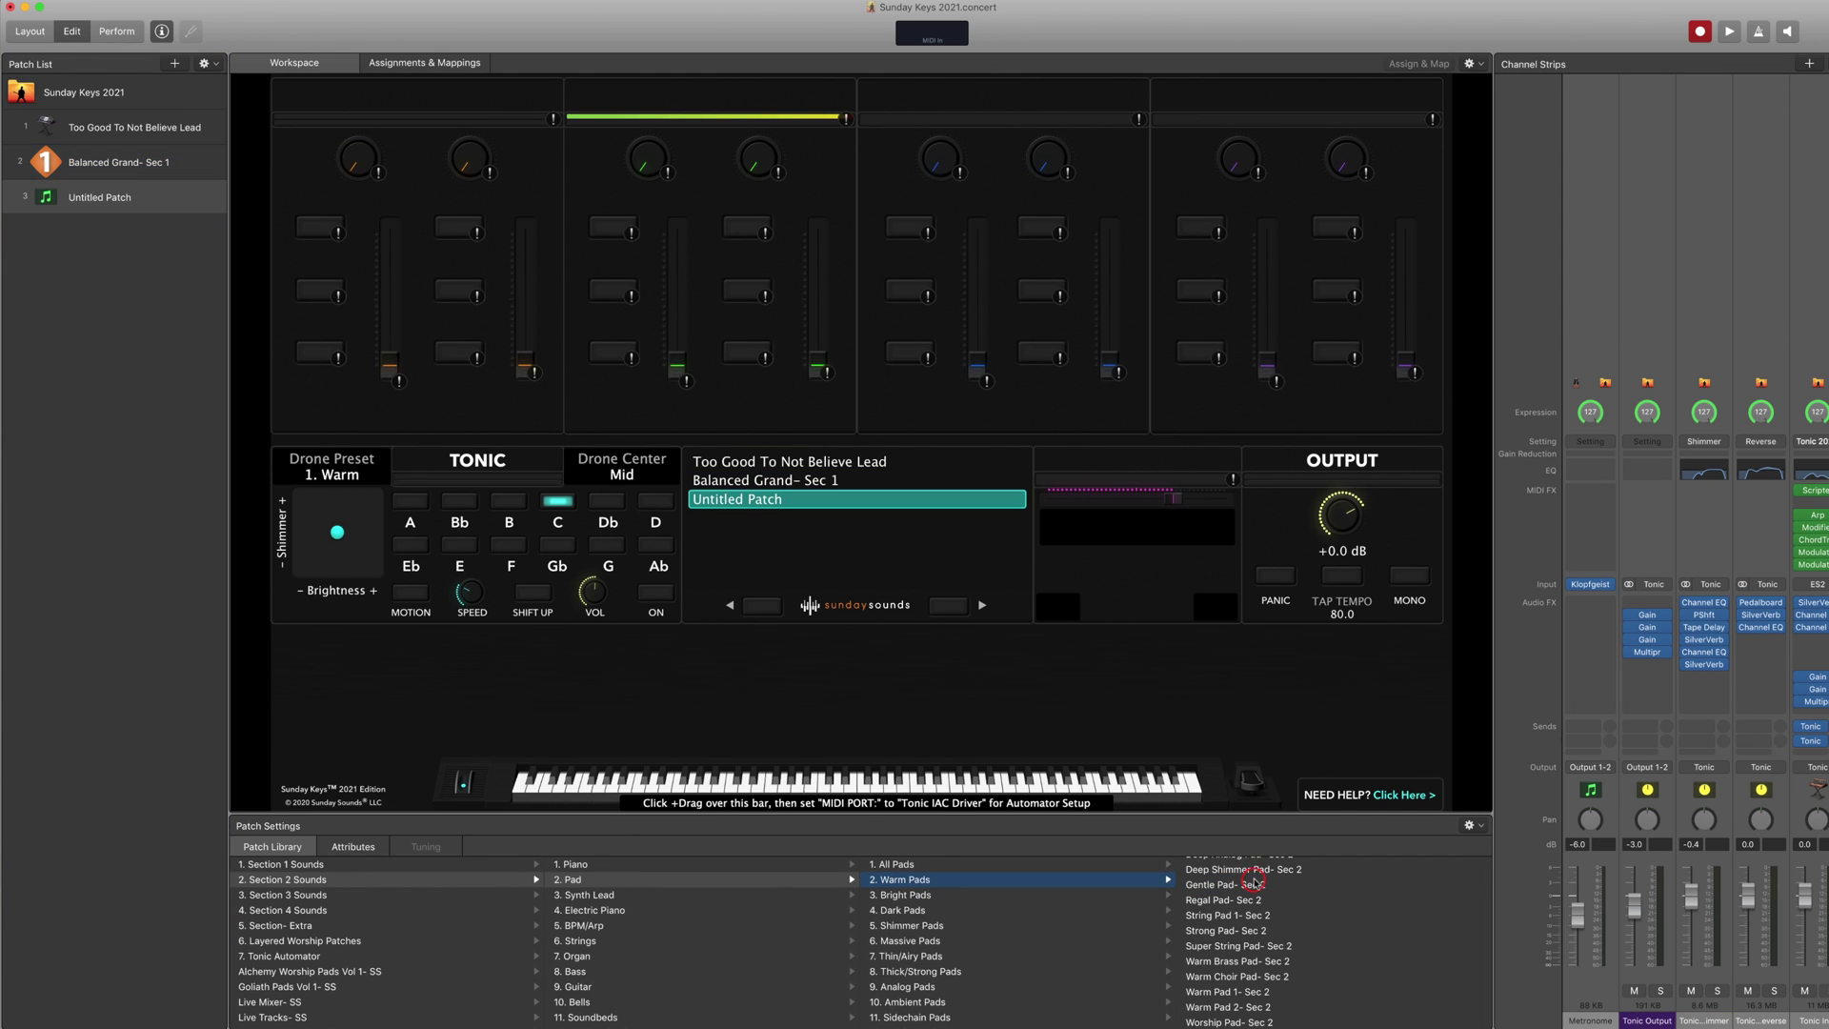
scroll(1267, 890, "up", 3)
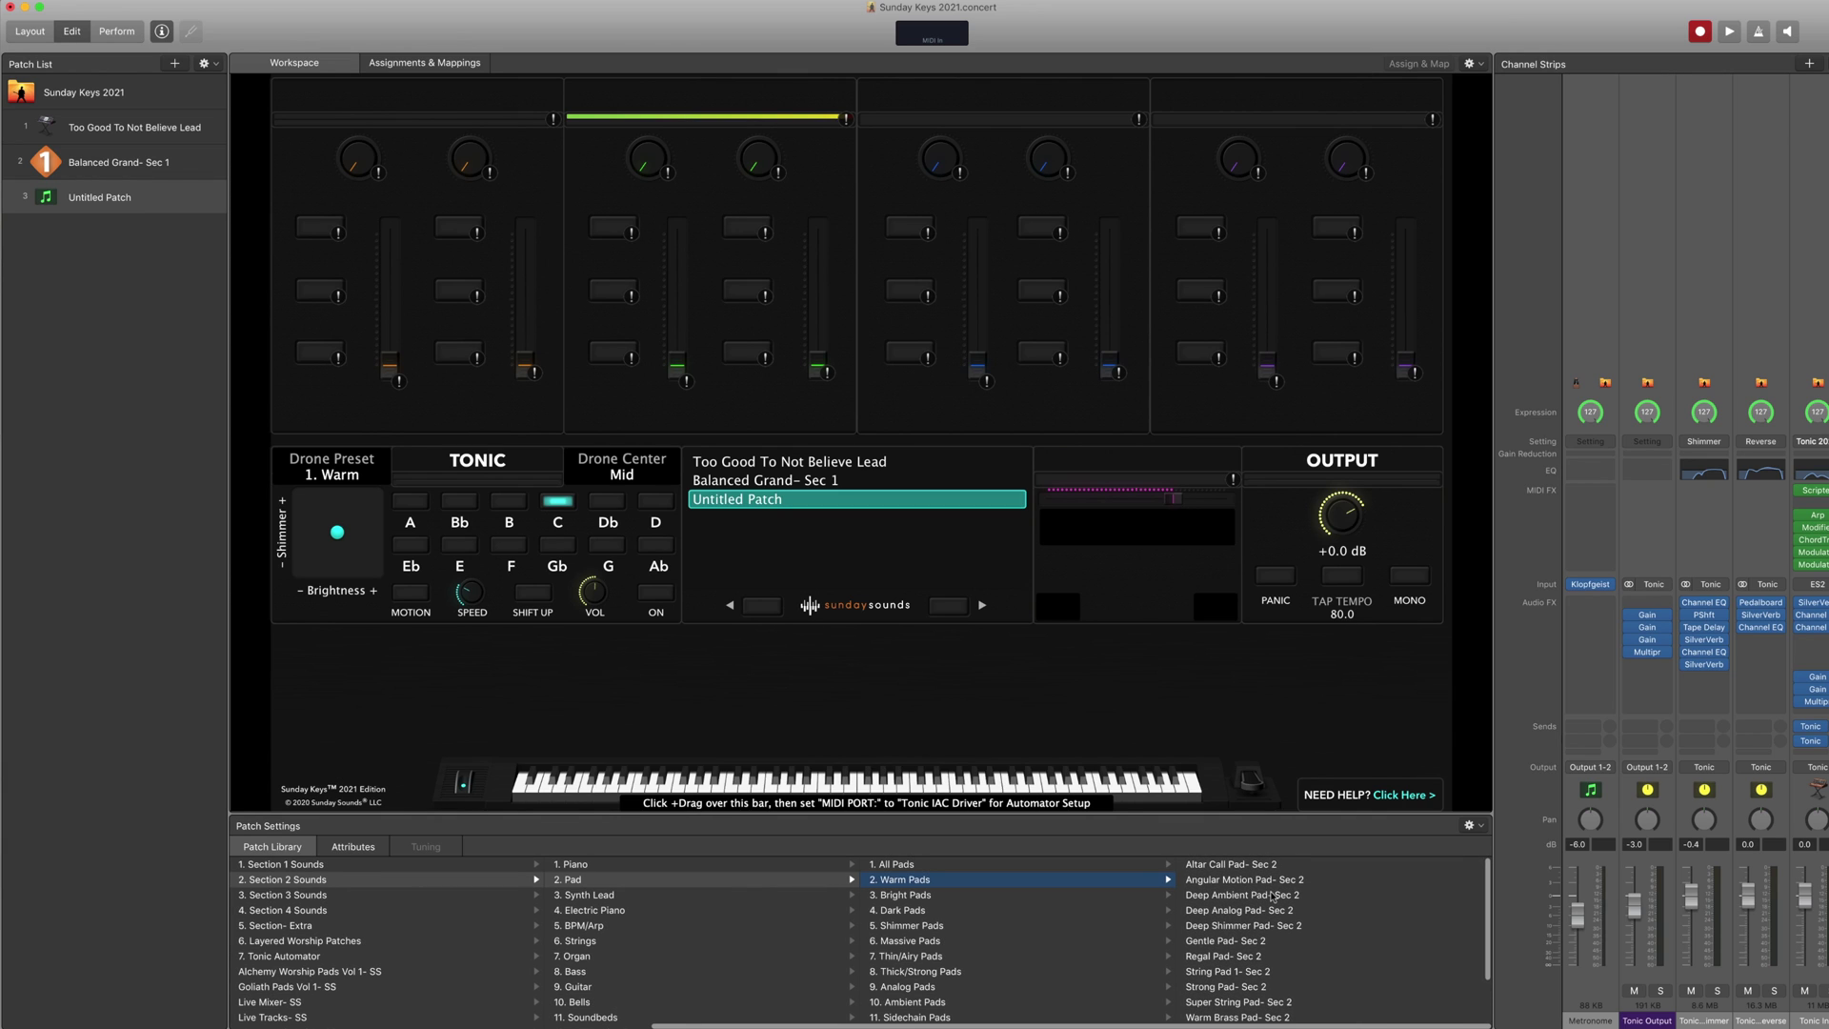
left_click(1270, 895)
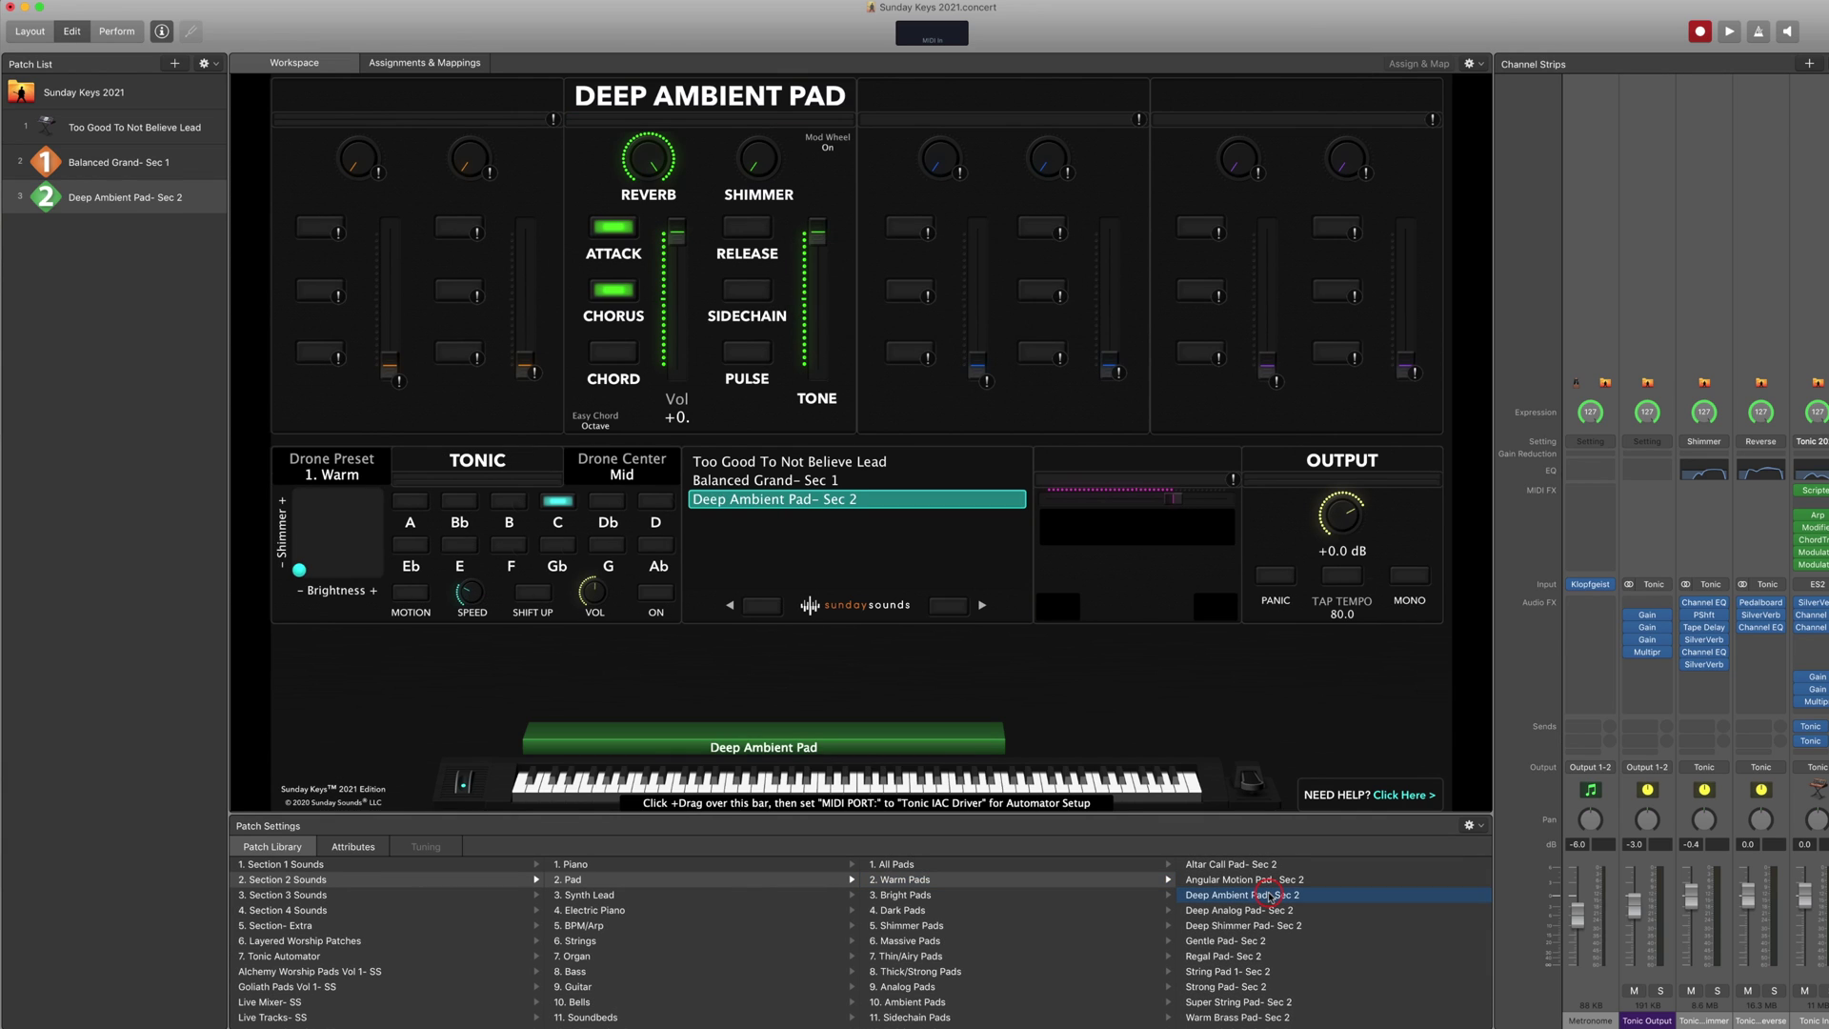
Add another patch and load Big Bright Pad- Sec 3 from the Section 3 Bright Pads
left_click(174, 63)
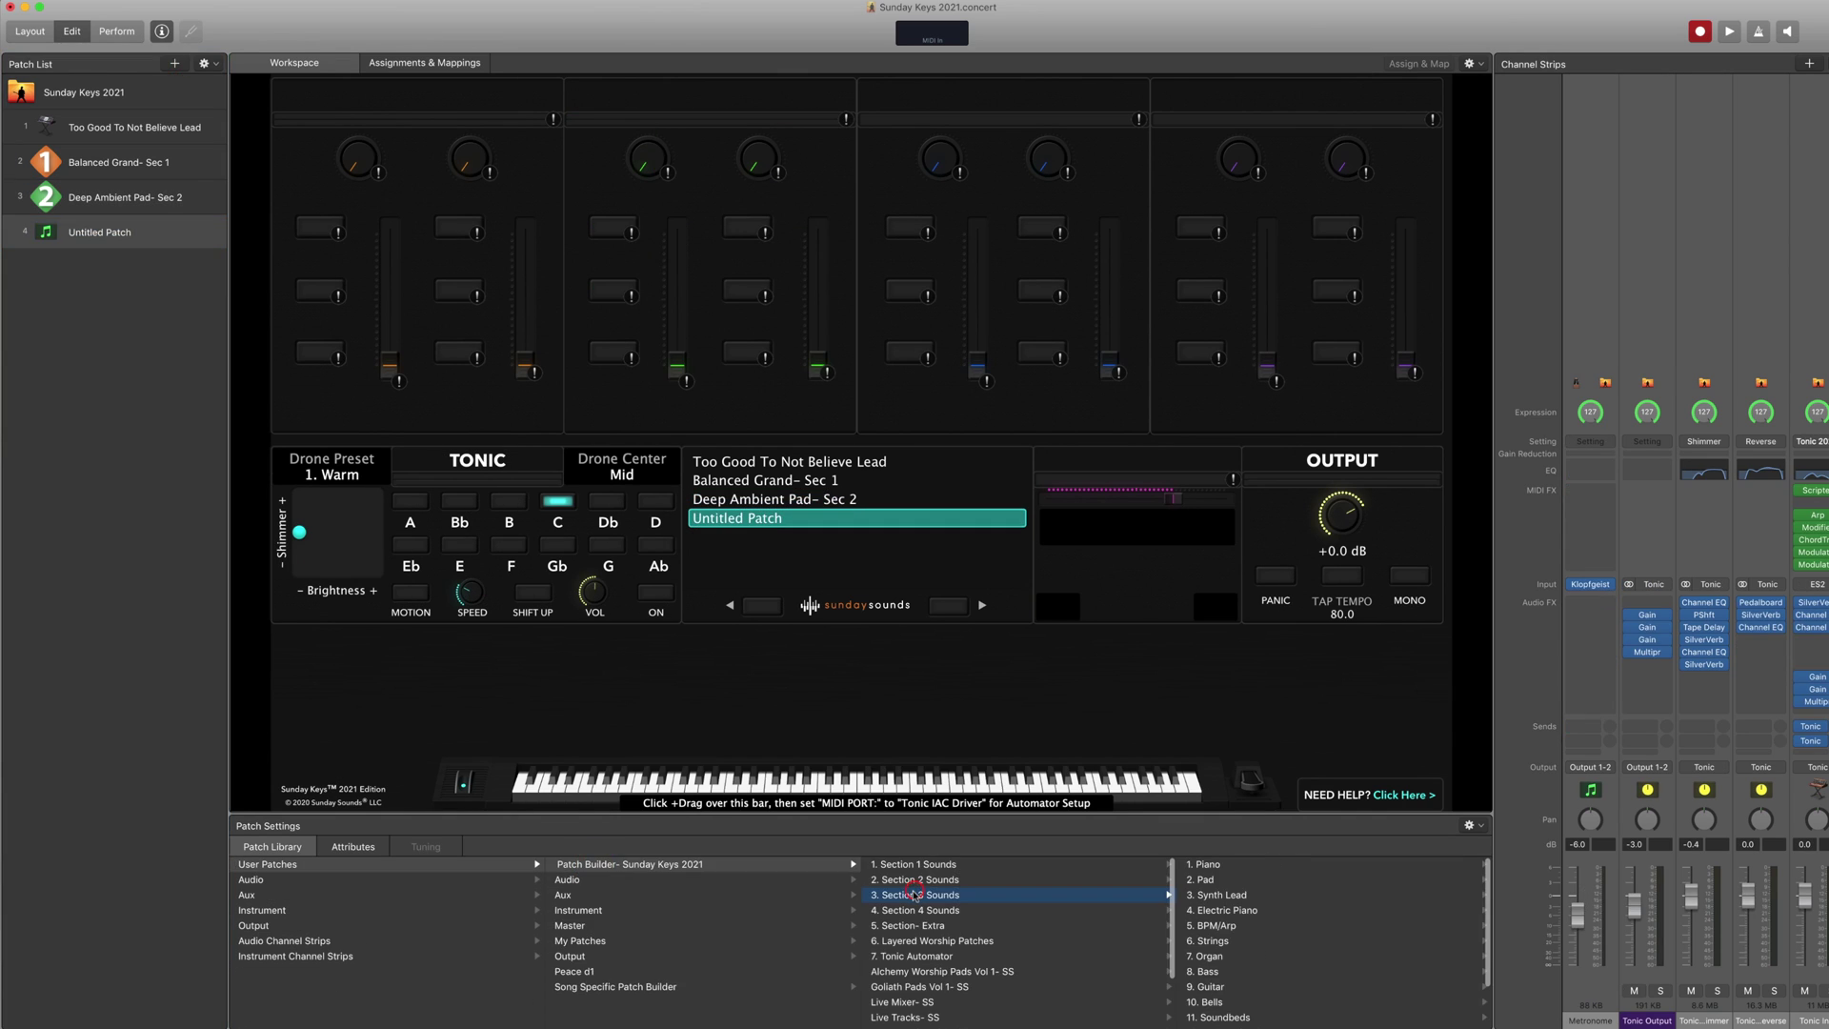
left_click(914, 892)
left_click(1279, 877)
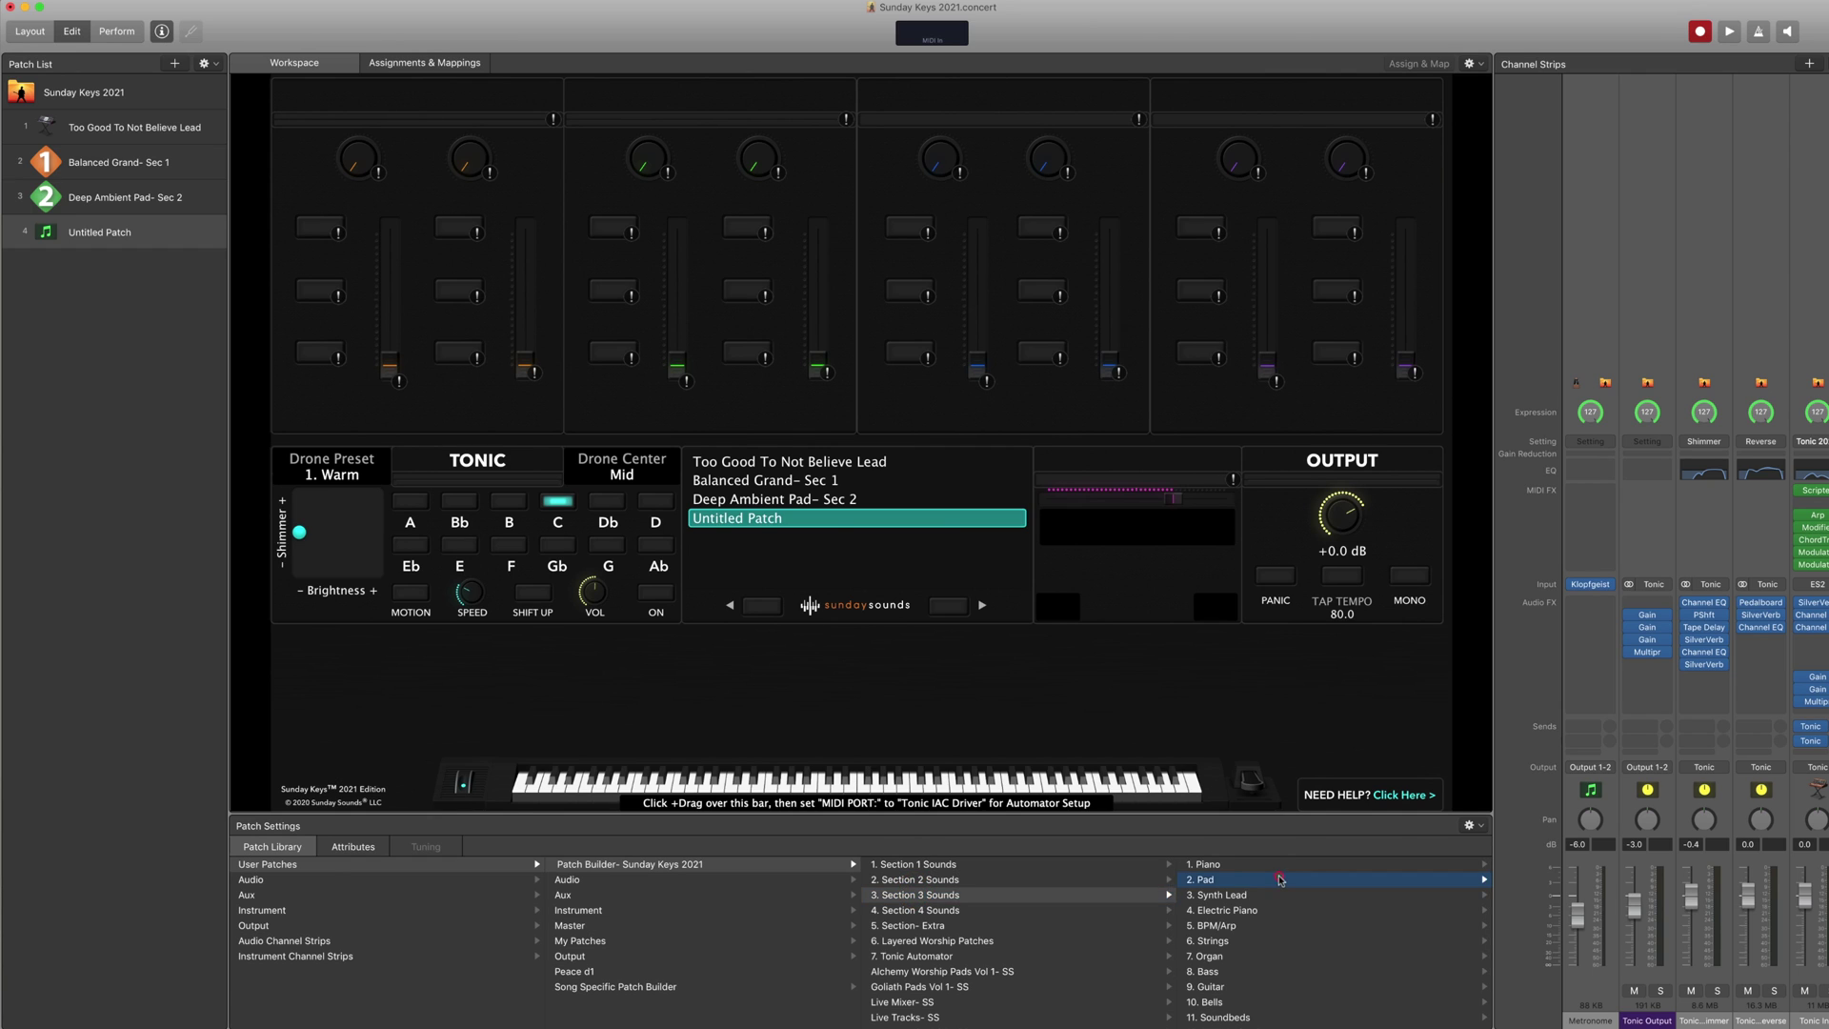
left_click(1272, 872)
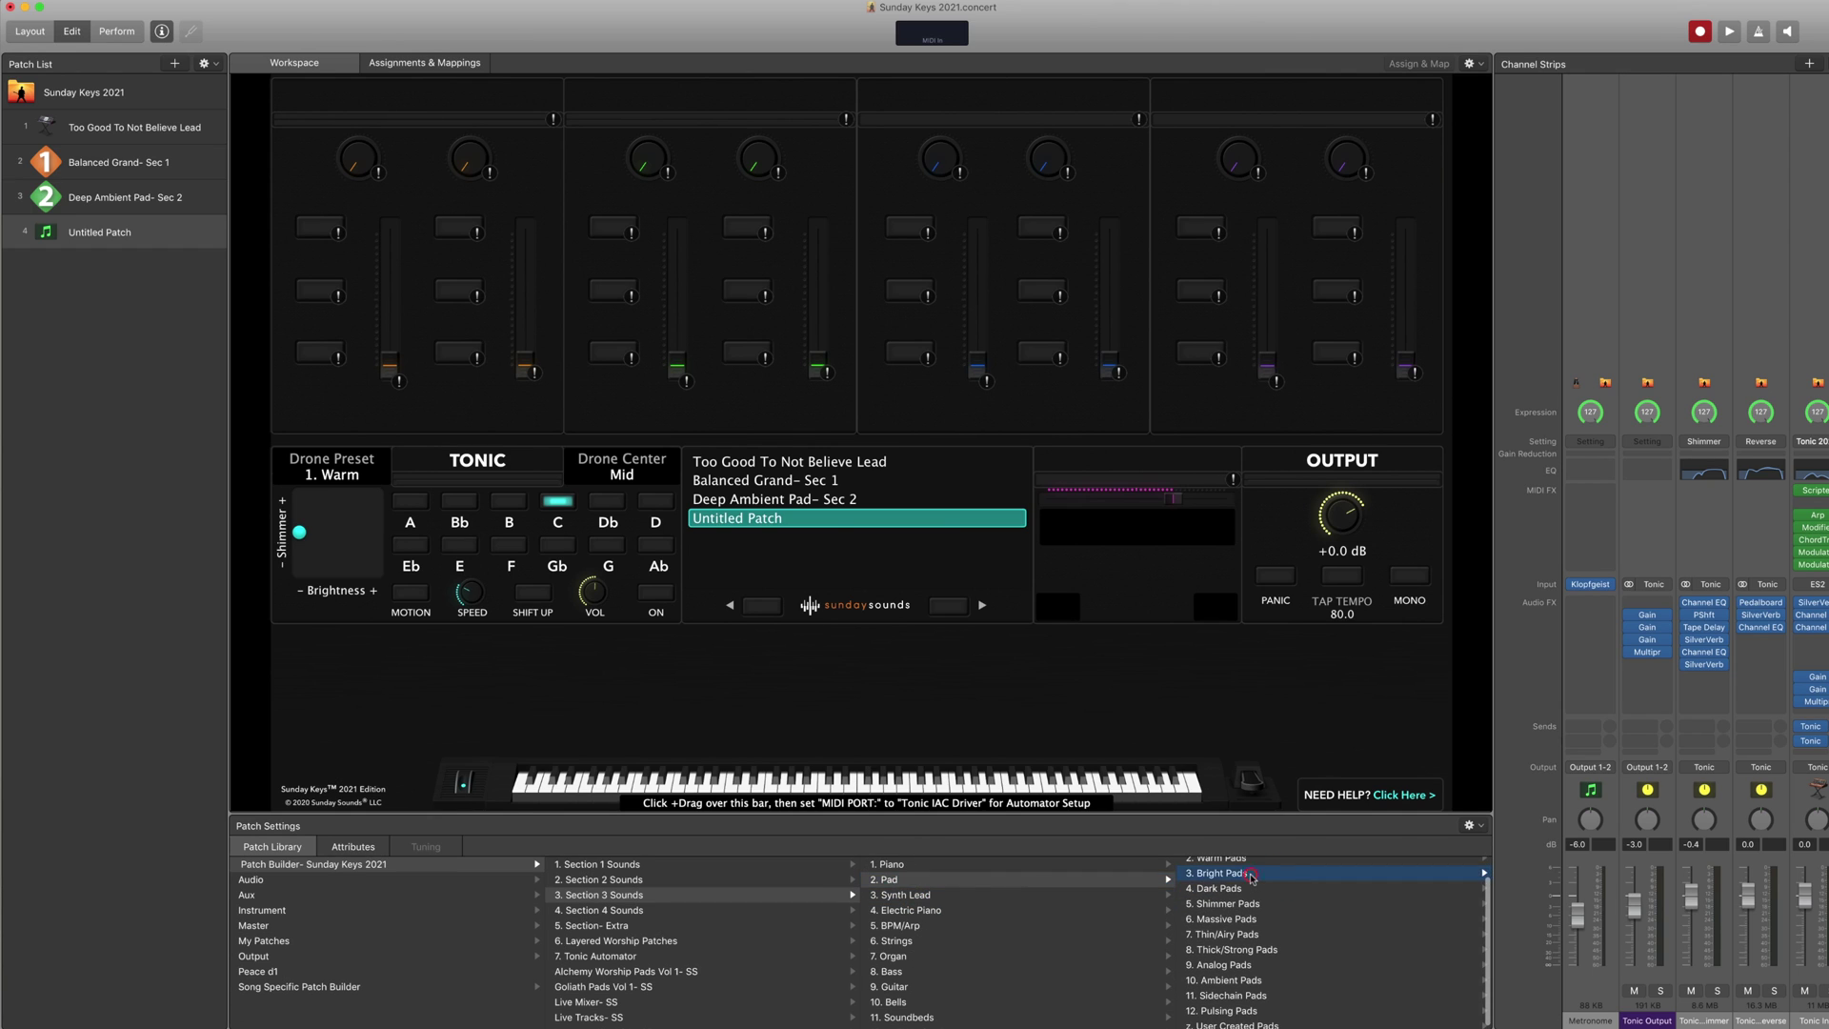
left_click(1255, 878)
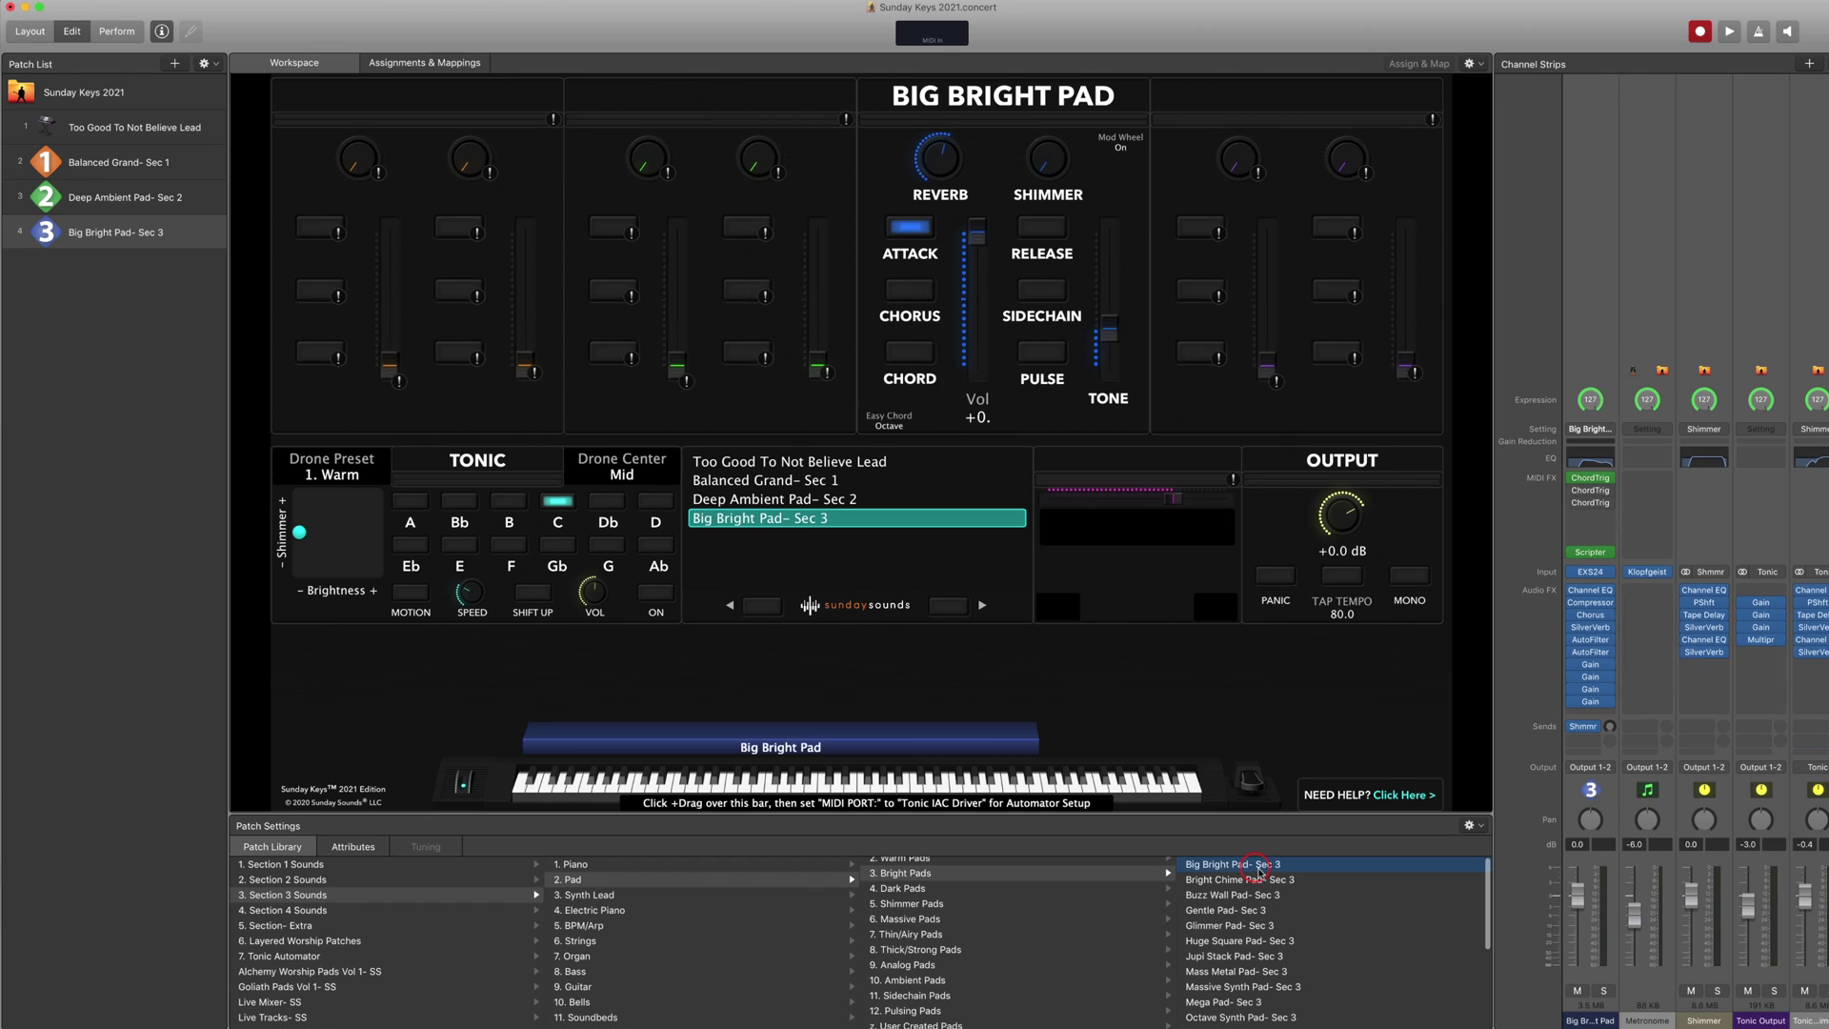
Add another patch and load Synth Bass (sub)- Sec 4 from the Section 4 Sub Bass sounds
left_click(174, 63)
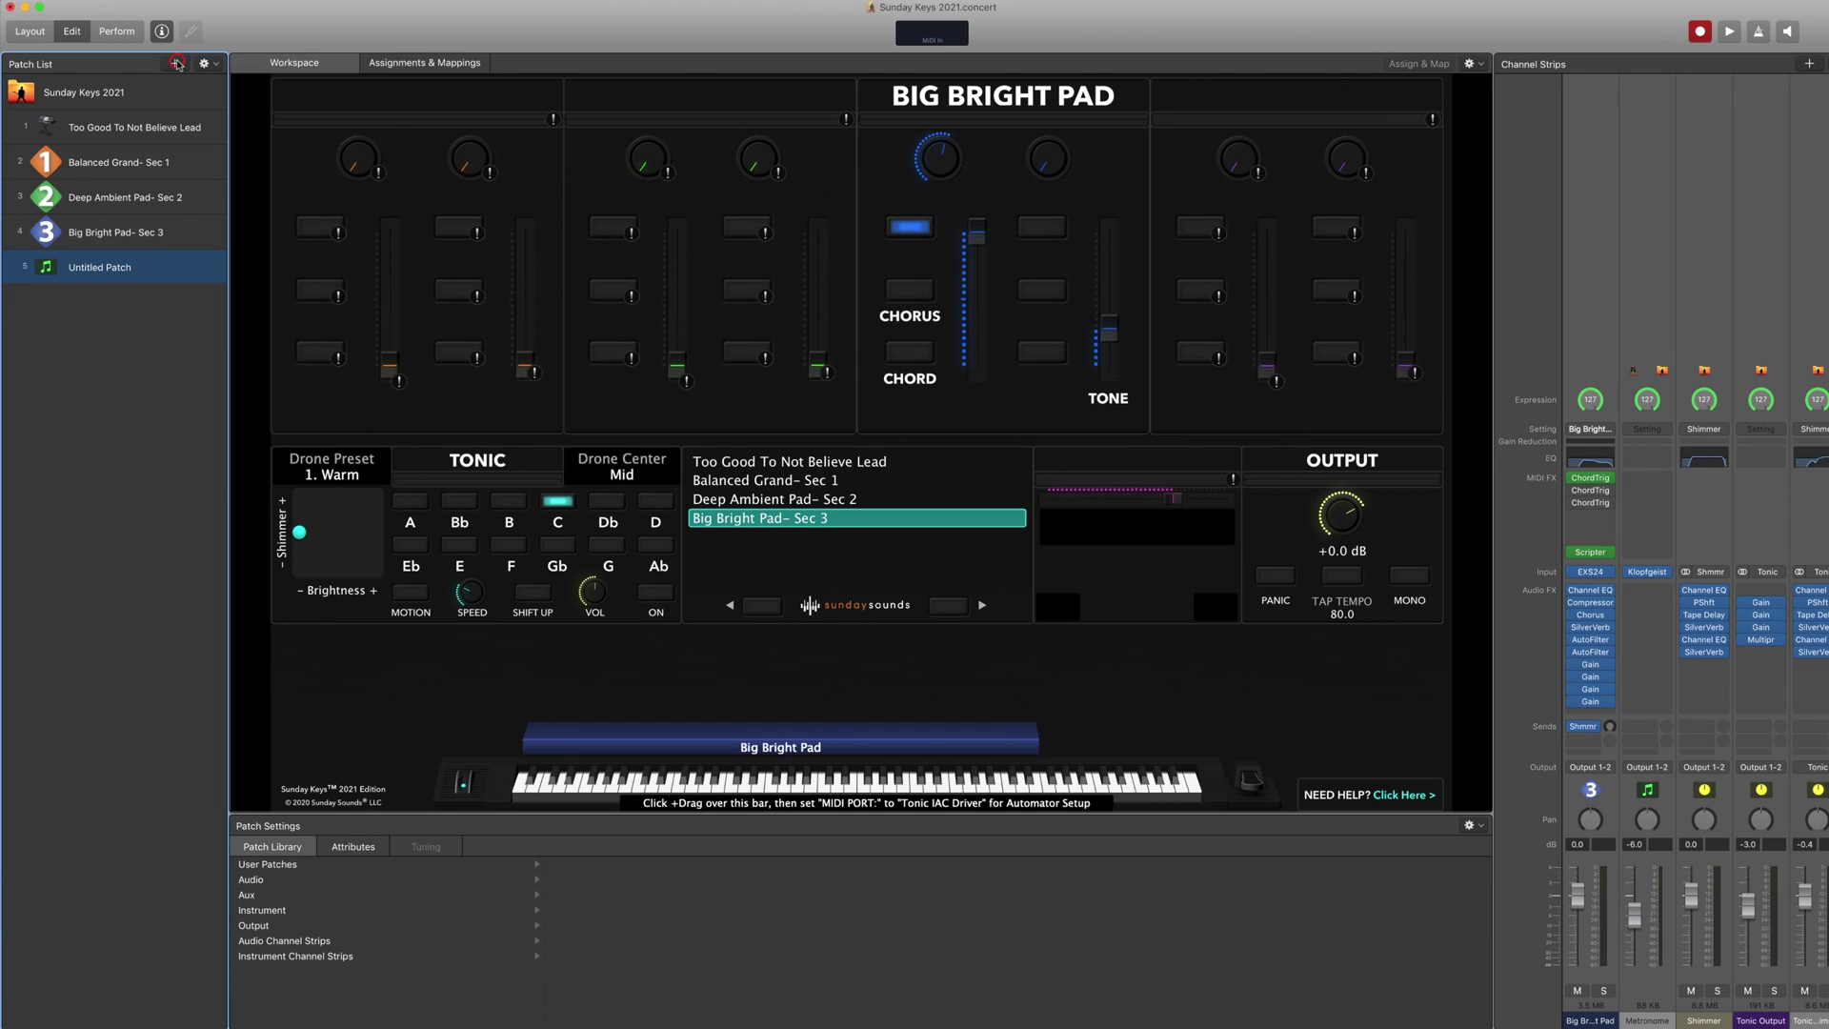
left_click(439, 865)
left_click(648, 864)
left_click(916, 910)
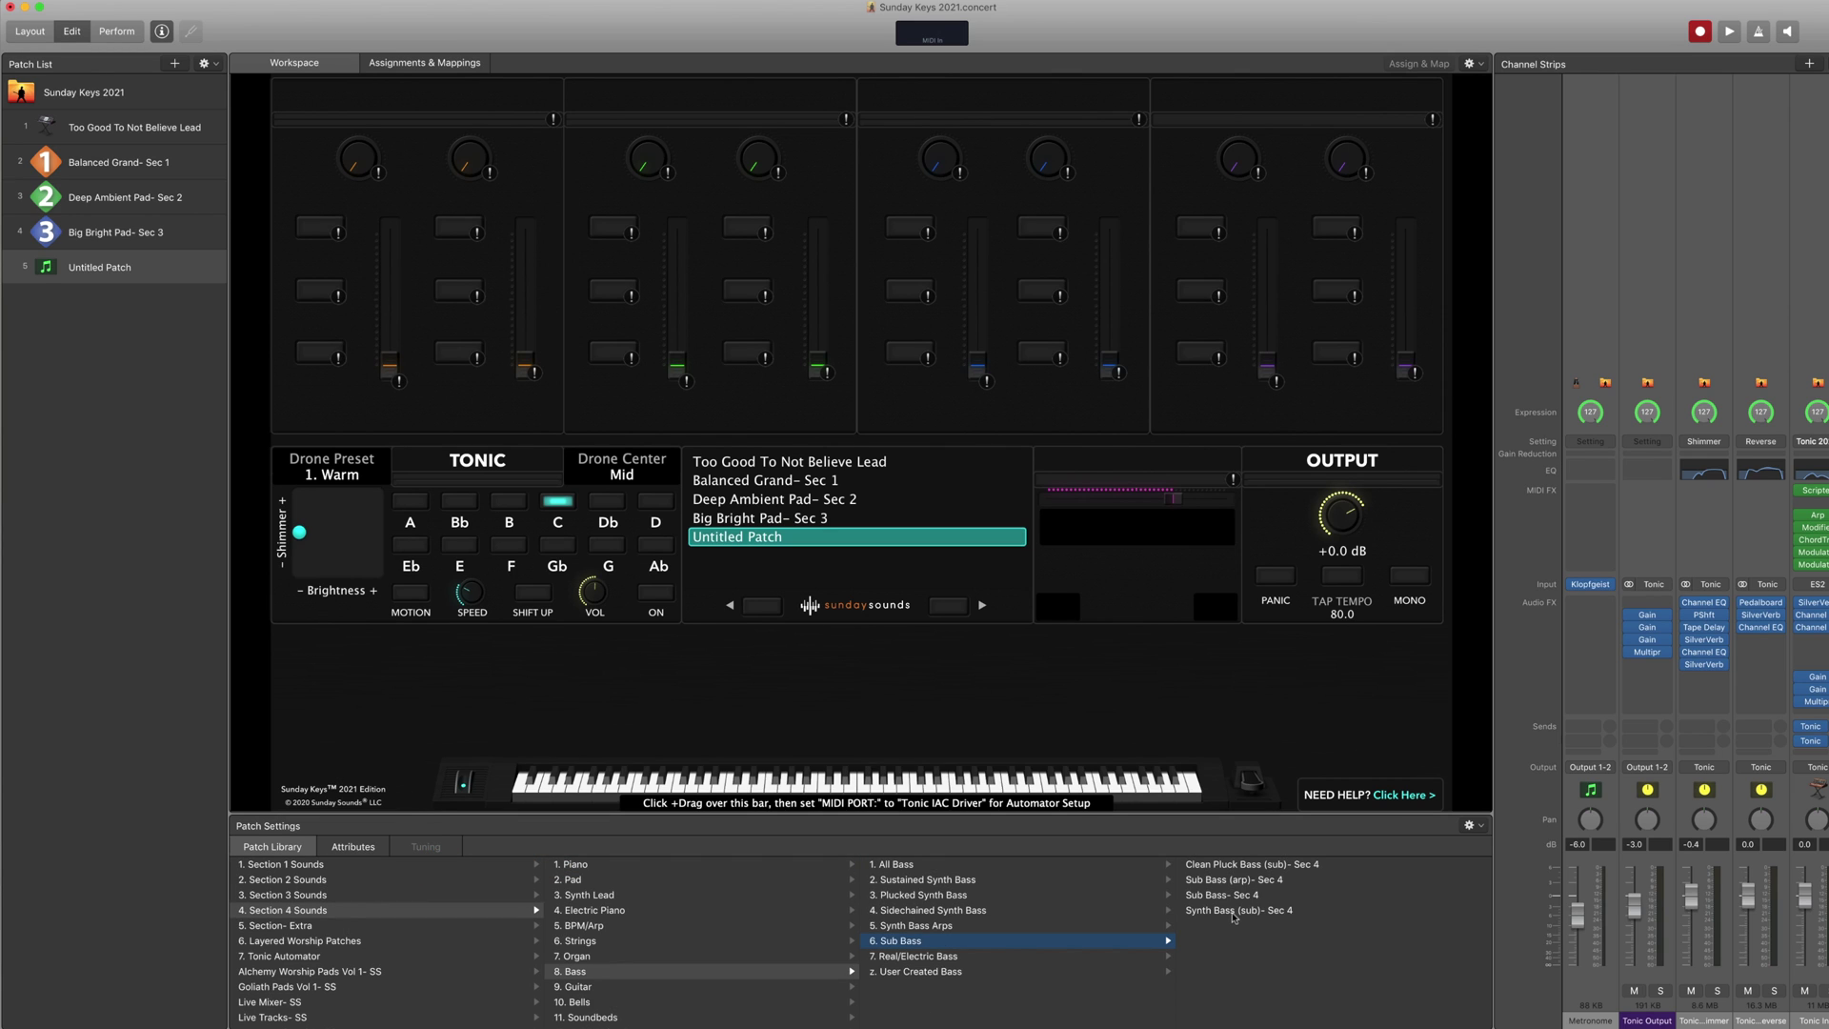
left_click(1229, 910)
Move Too Good To Not Believe Lead to the end of the patch list and combine all five patches into a new patch
left_click_drag(168, 124, 159, 284)
left_click(172, 127)
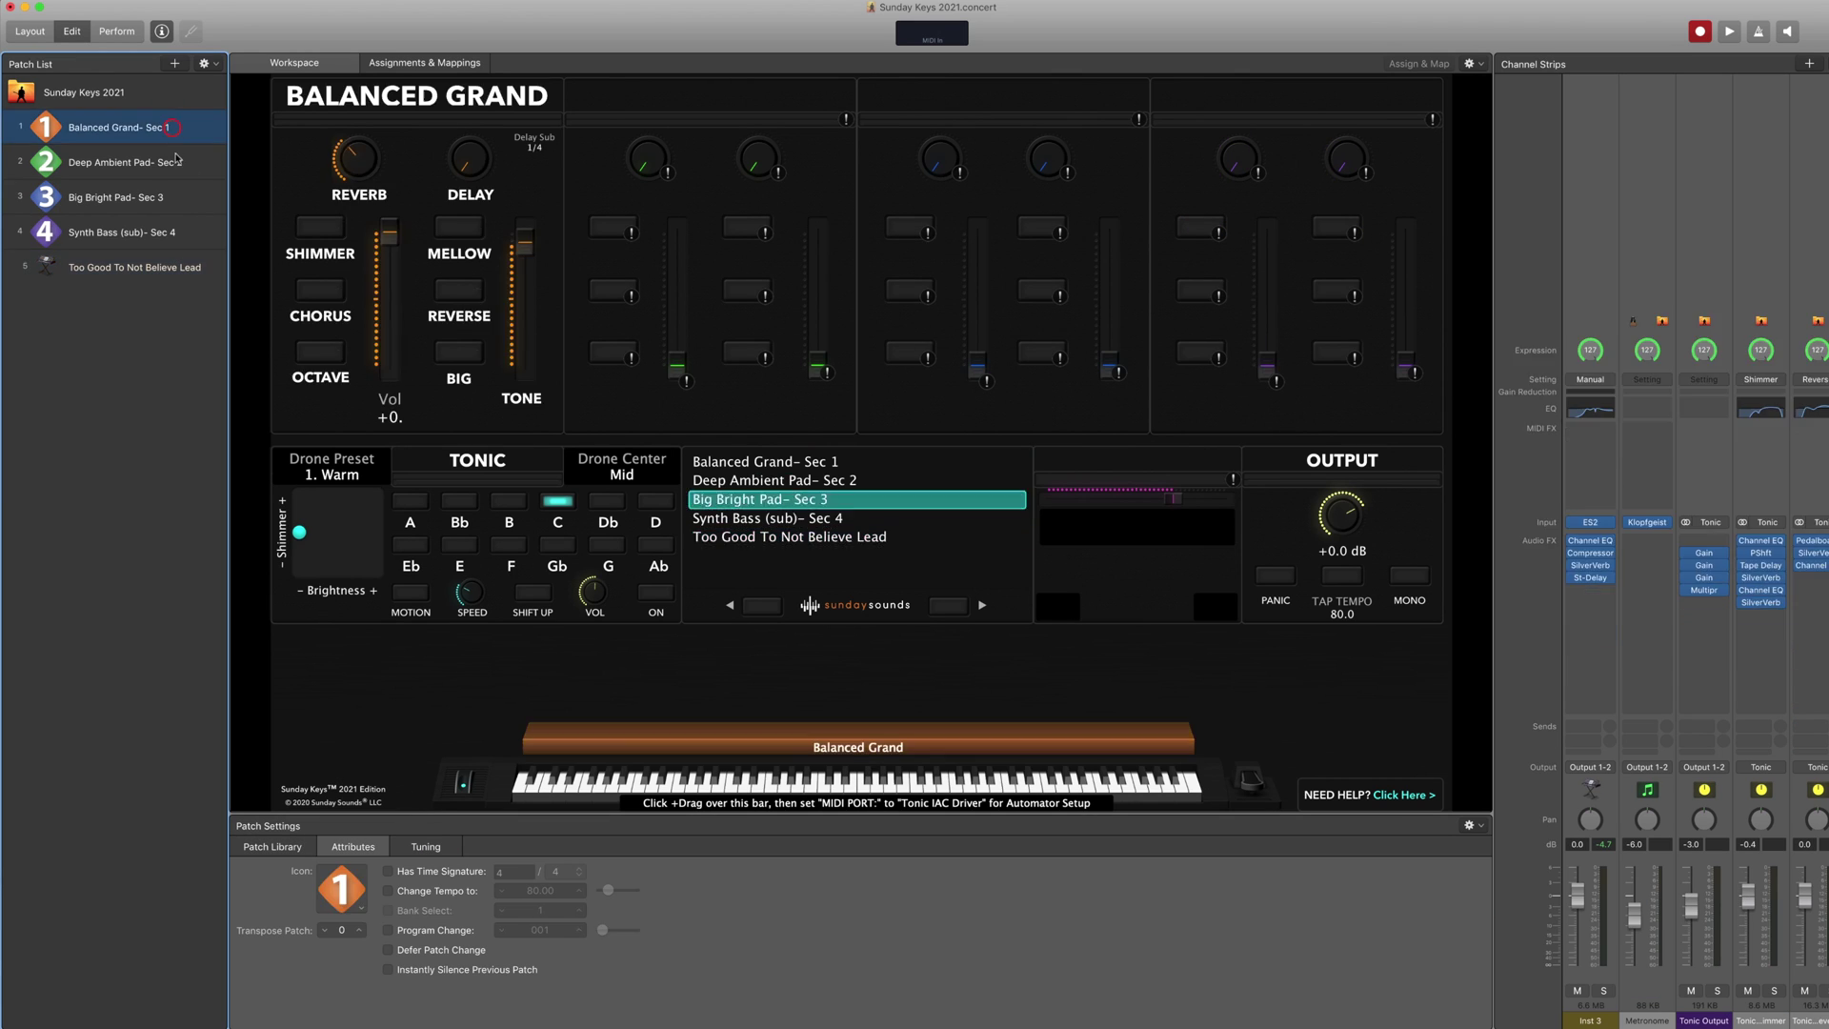
left_click(167, 267, "shift")
left_click(204, 64)
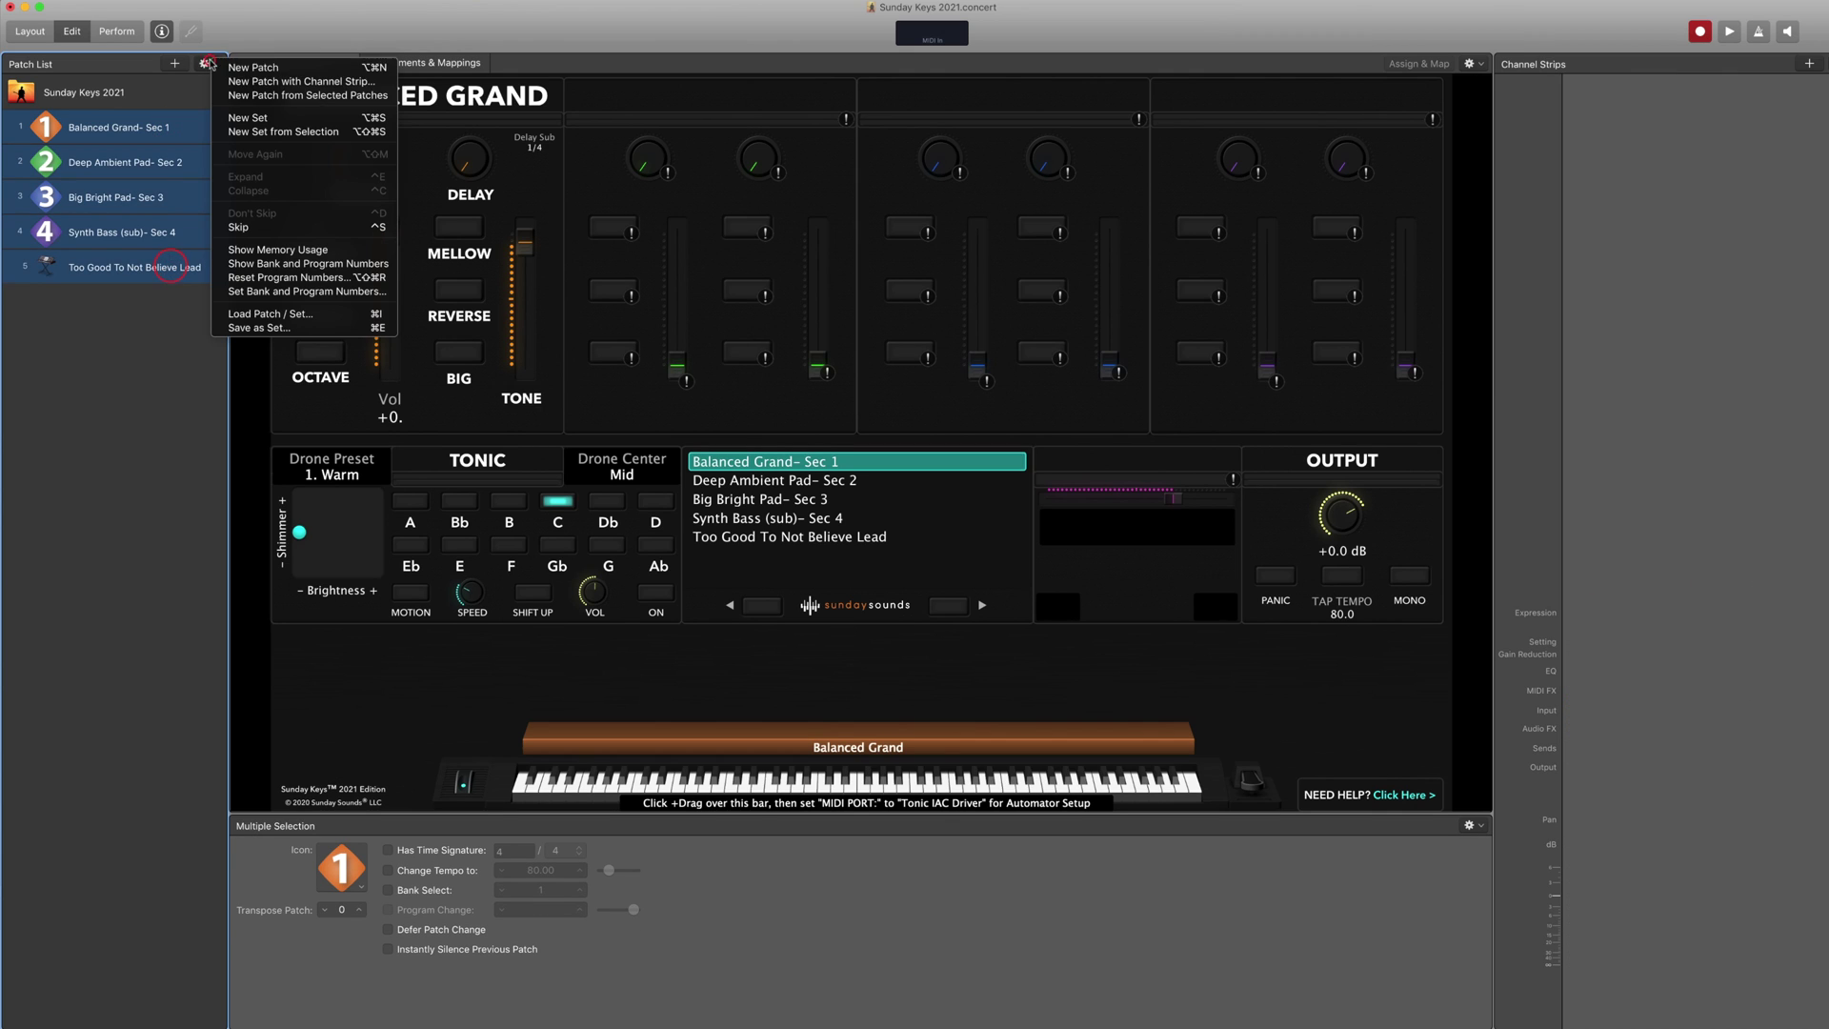
left_click(285, 95)
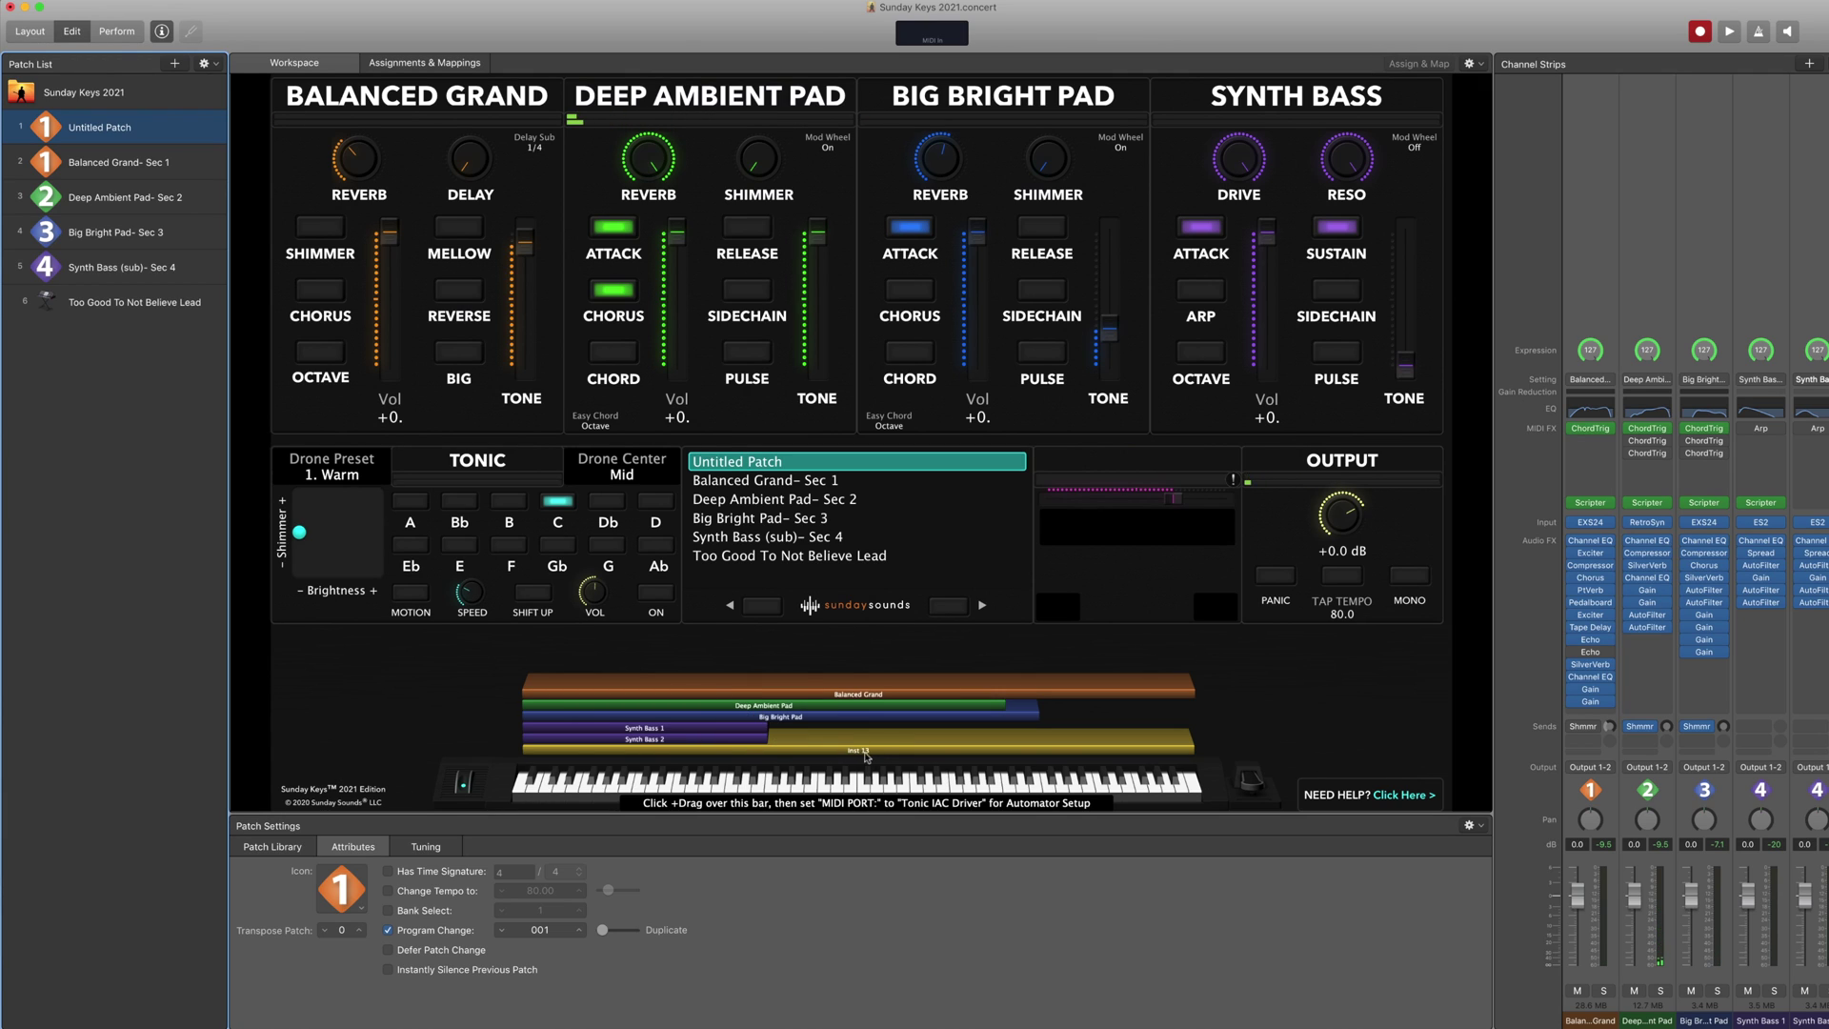
Rename the Inst 13 channel strip in the combined patch as Lead
scroll(1746, 991, "right", 3)
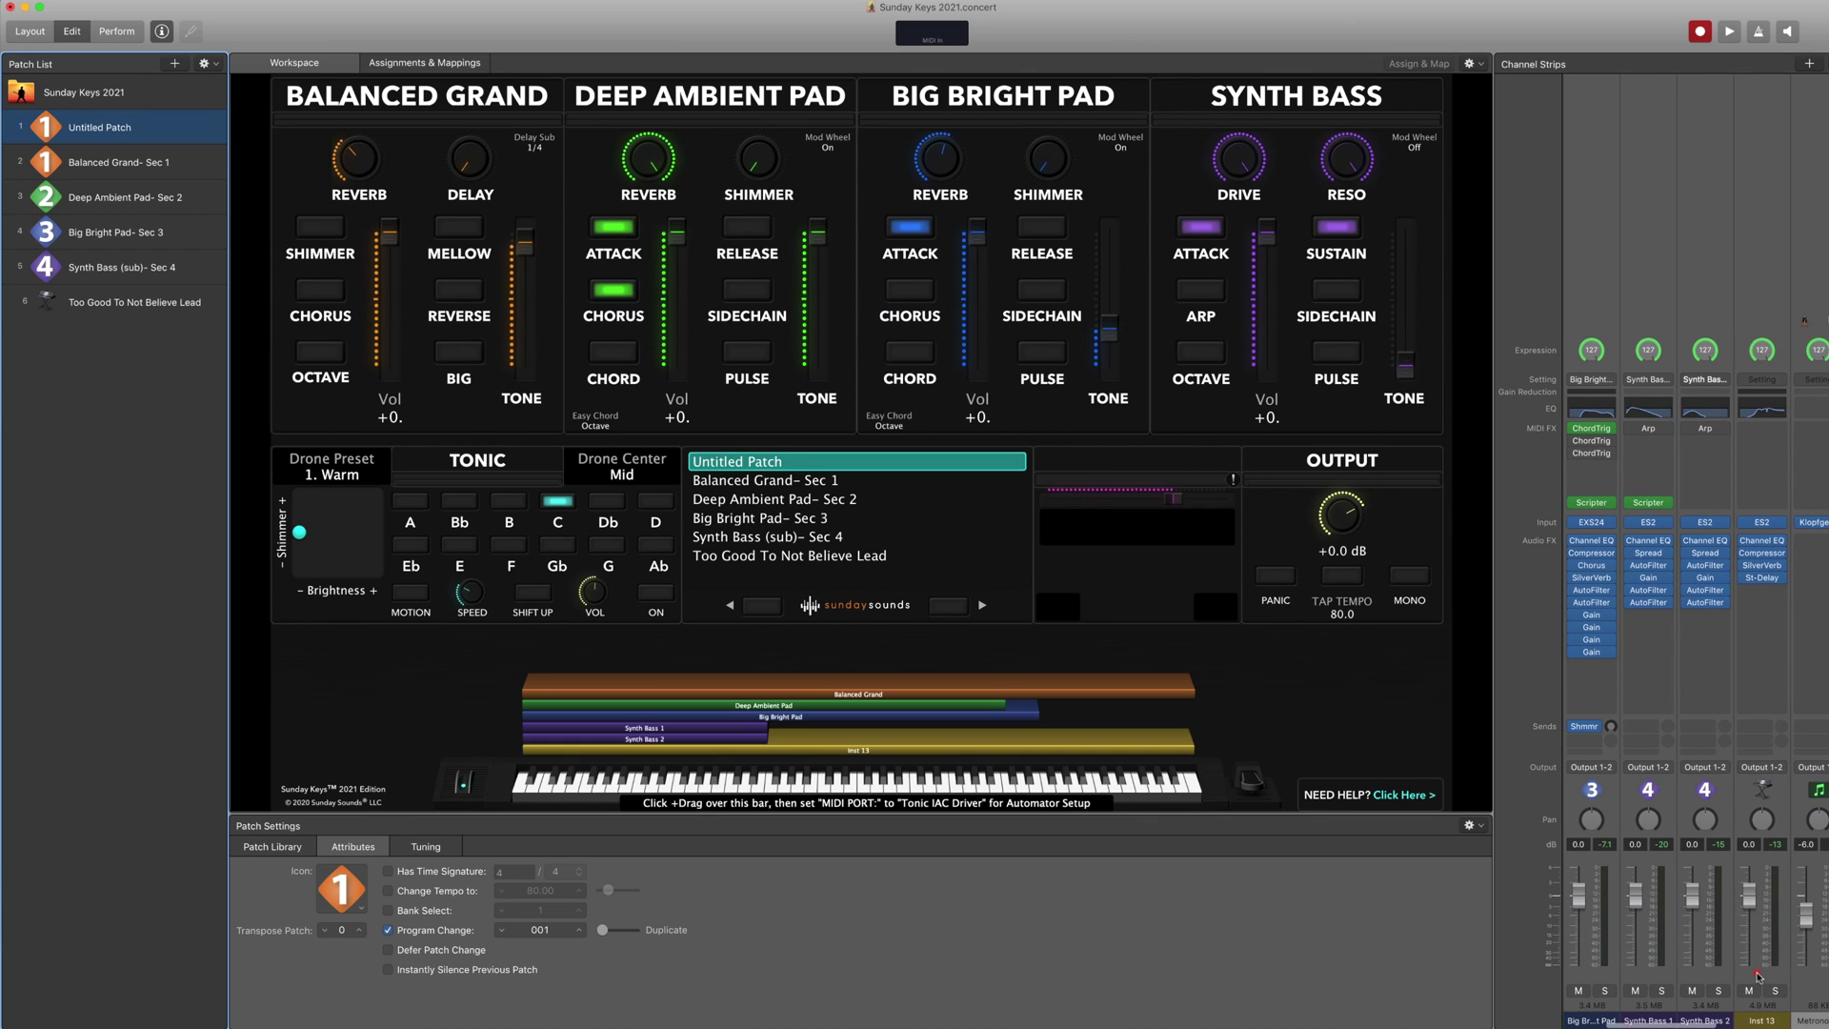
left_click(1758, 976)
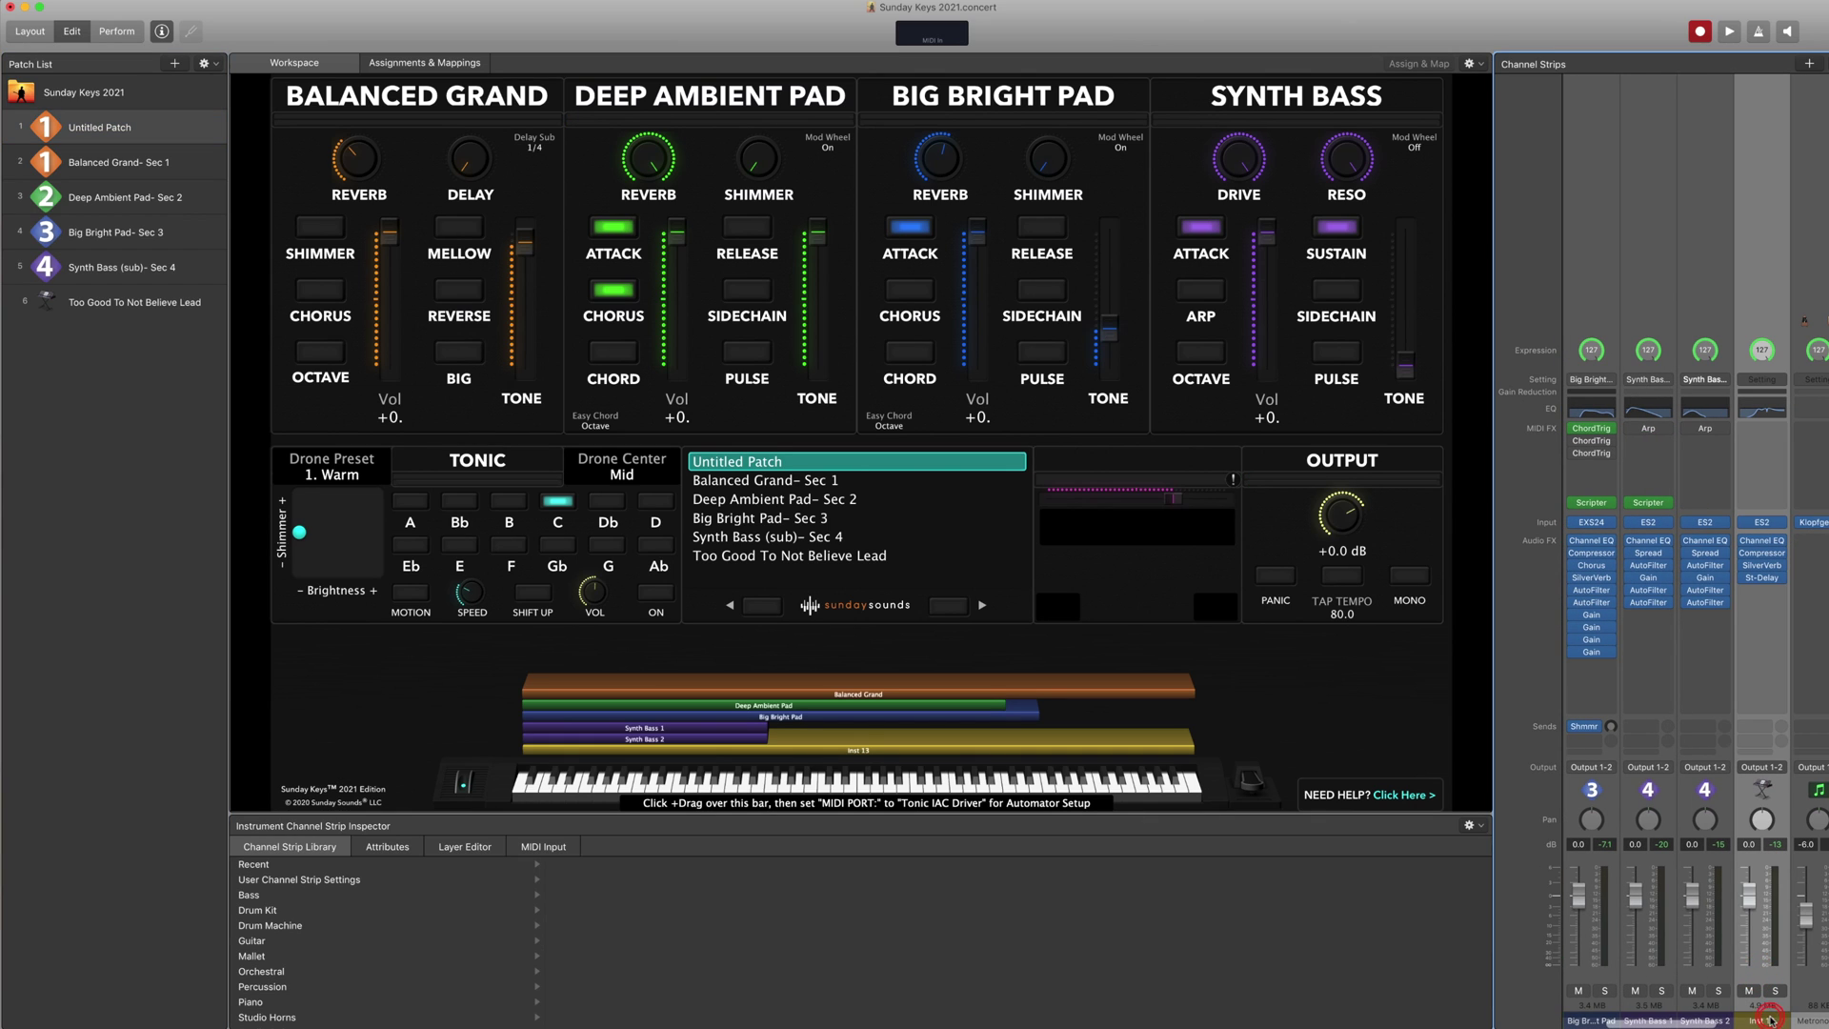
double_click(1767, 1019)
type("Lead")
key("Return")
Limit the Lead layer's key range to C3 through C6 and deselect the channel strip
left_click(470, 846)
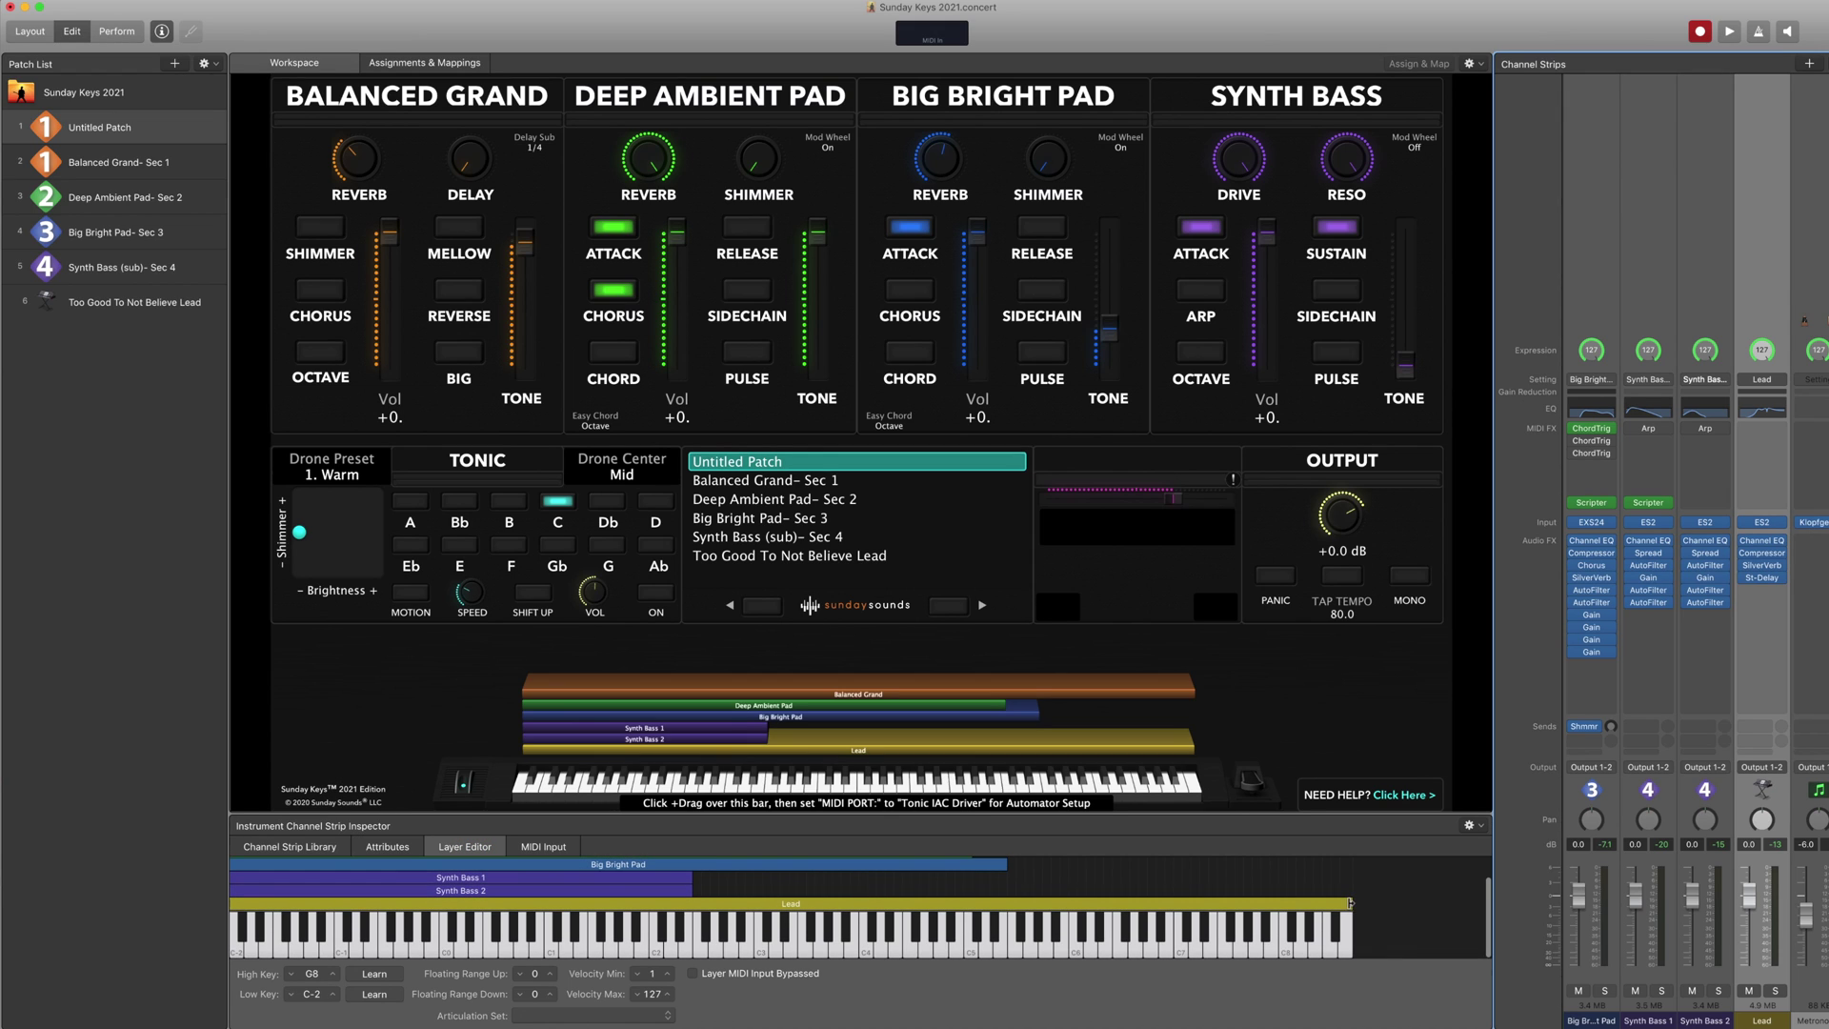
left_click_drag(1351, 902, 1078, 906)
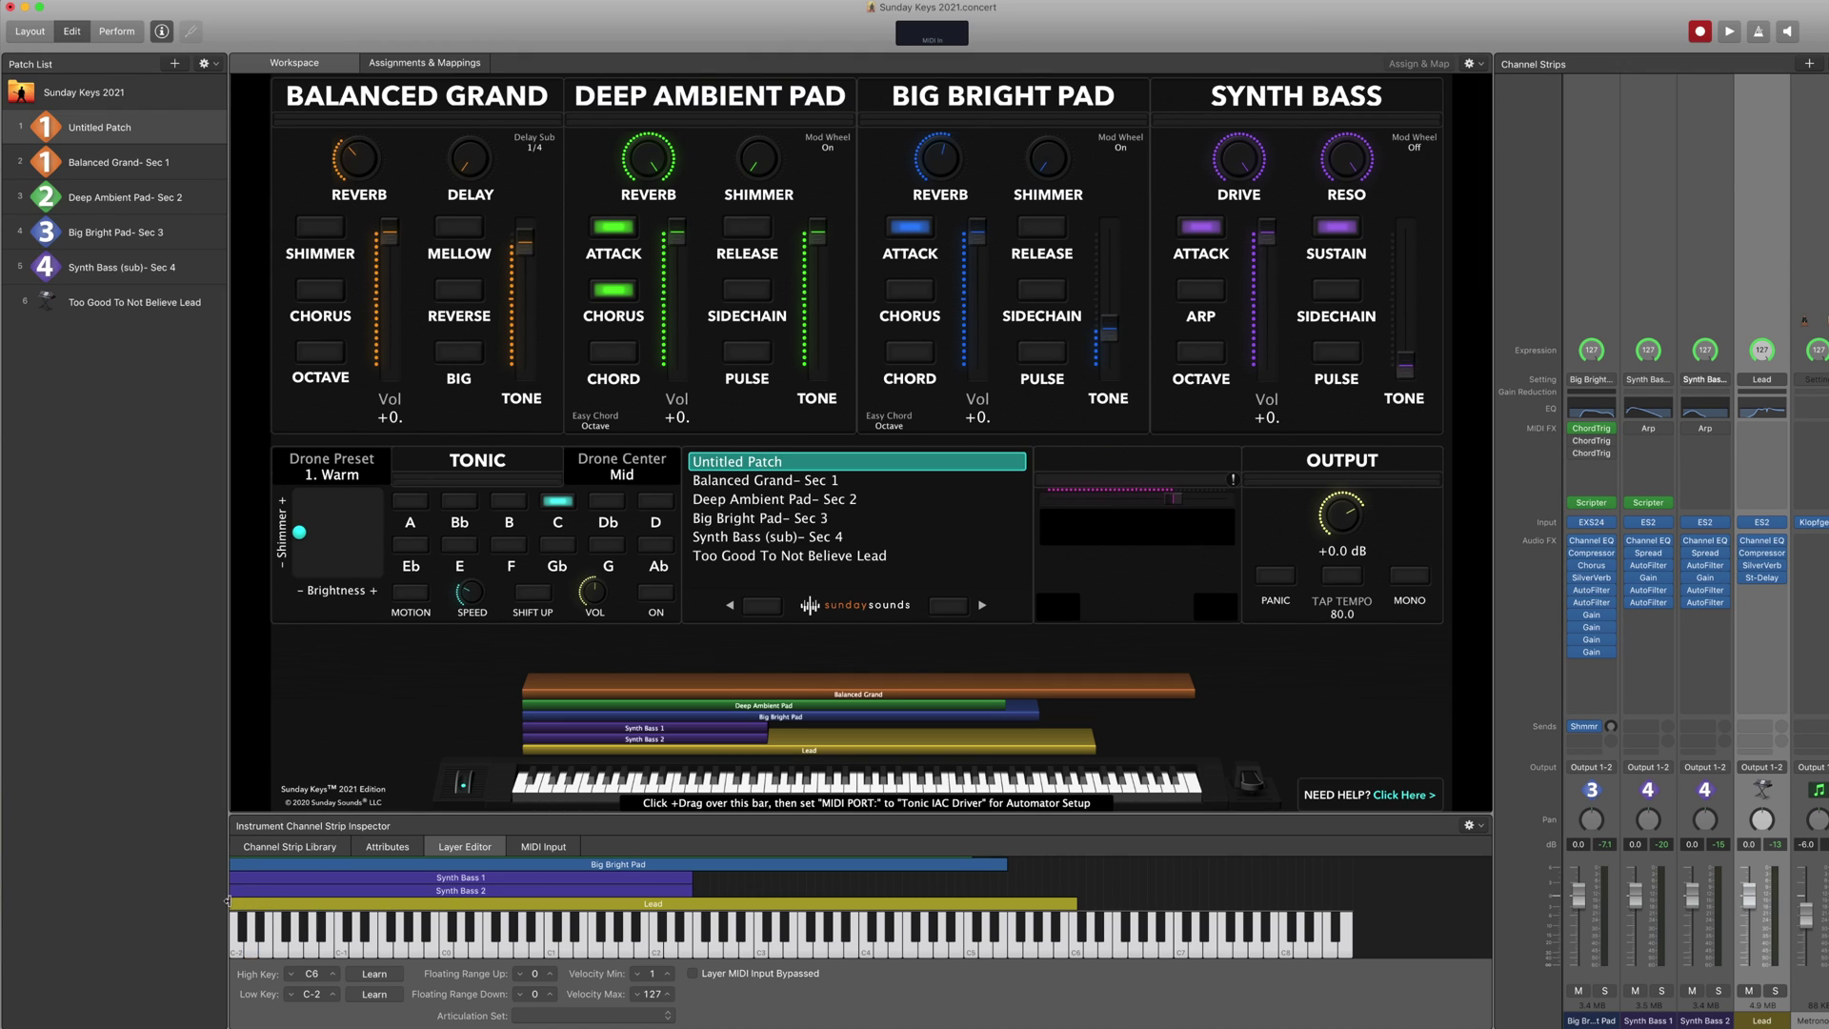
left_click_drag(228, 901, 511, 905)
left_click_drag(614, 913, 756, 916)
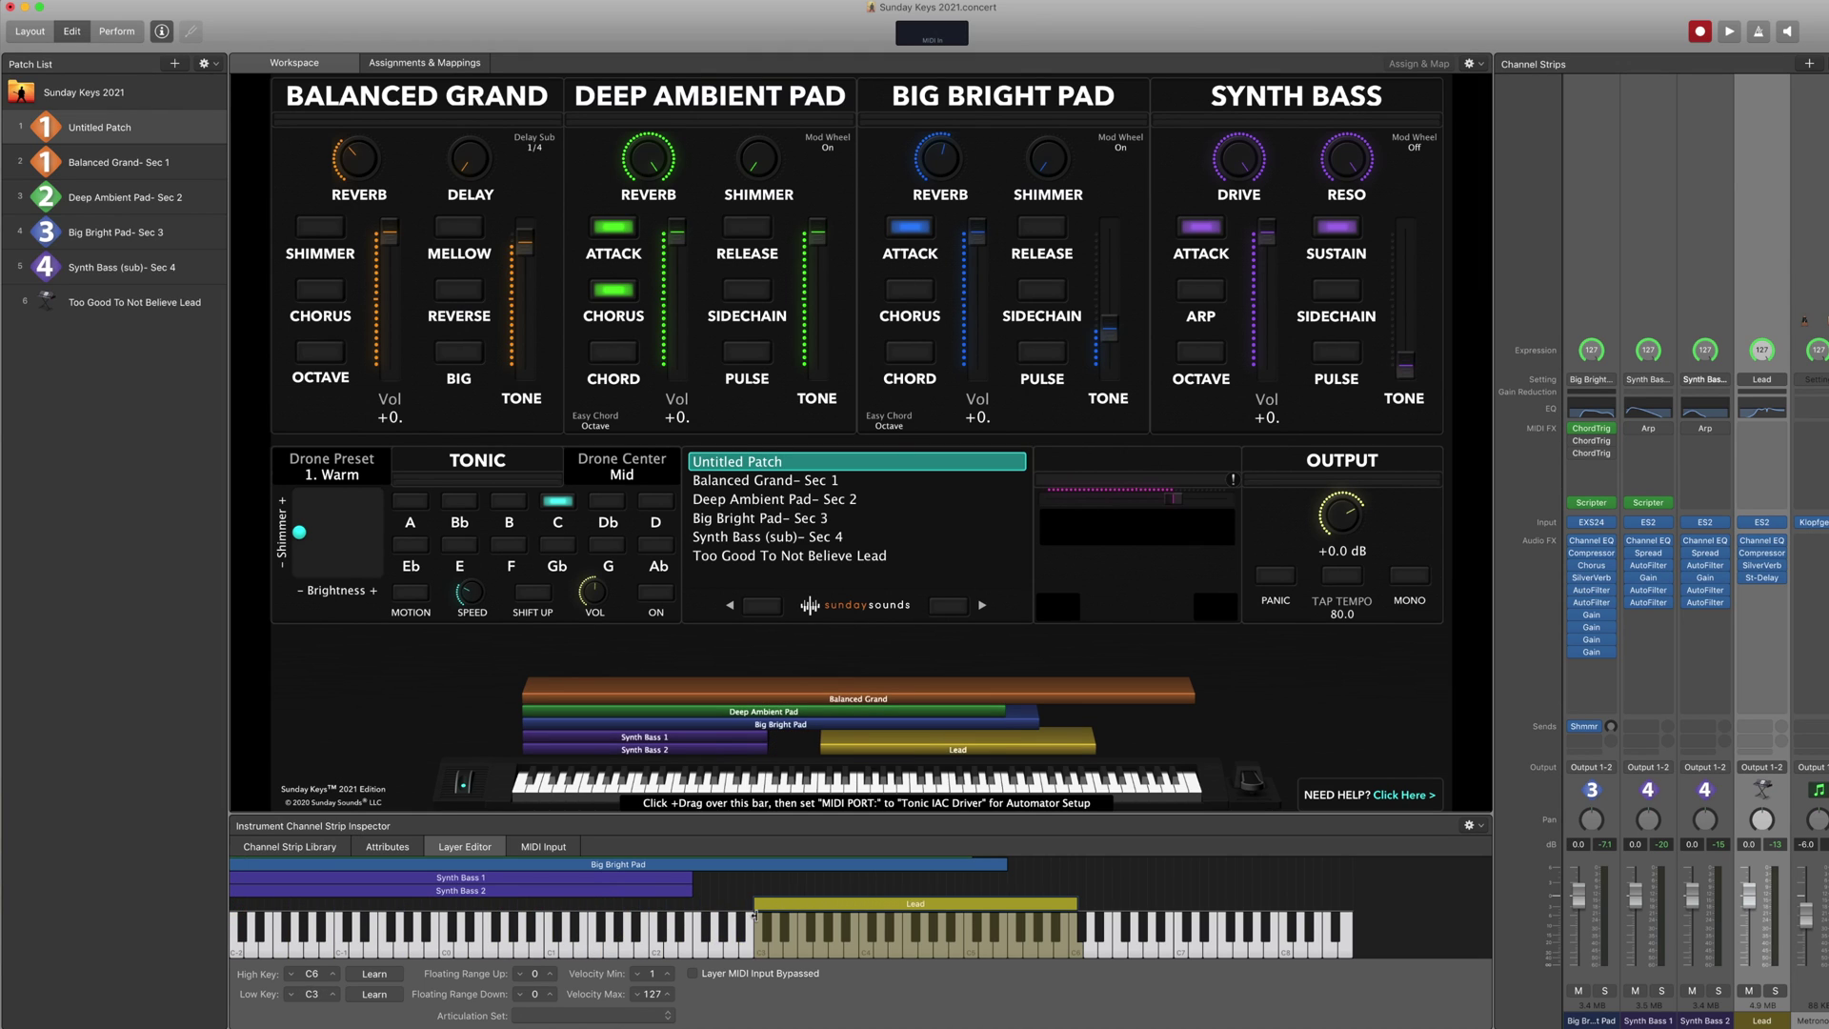
left_click(1350, 693)
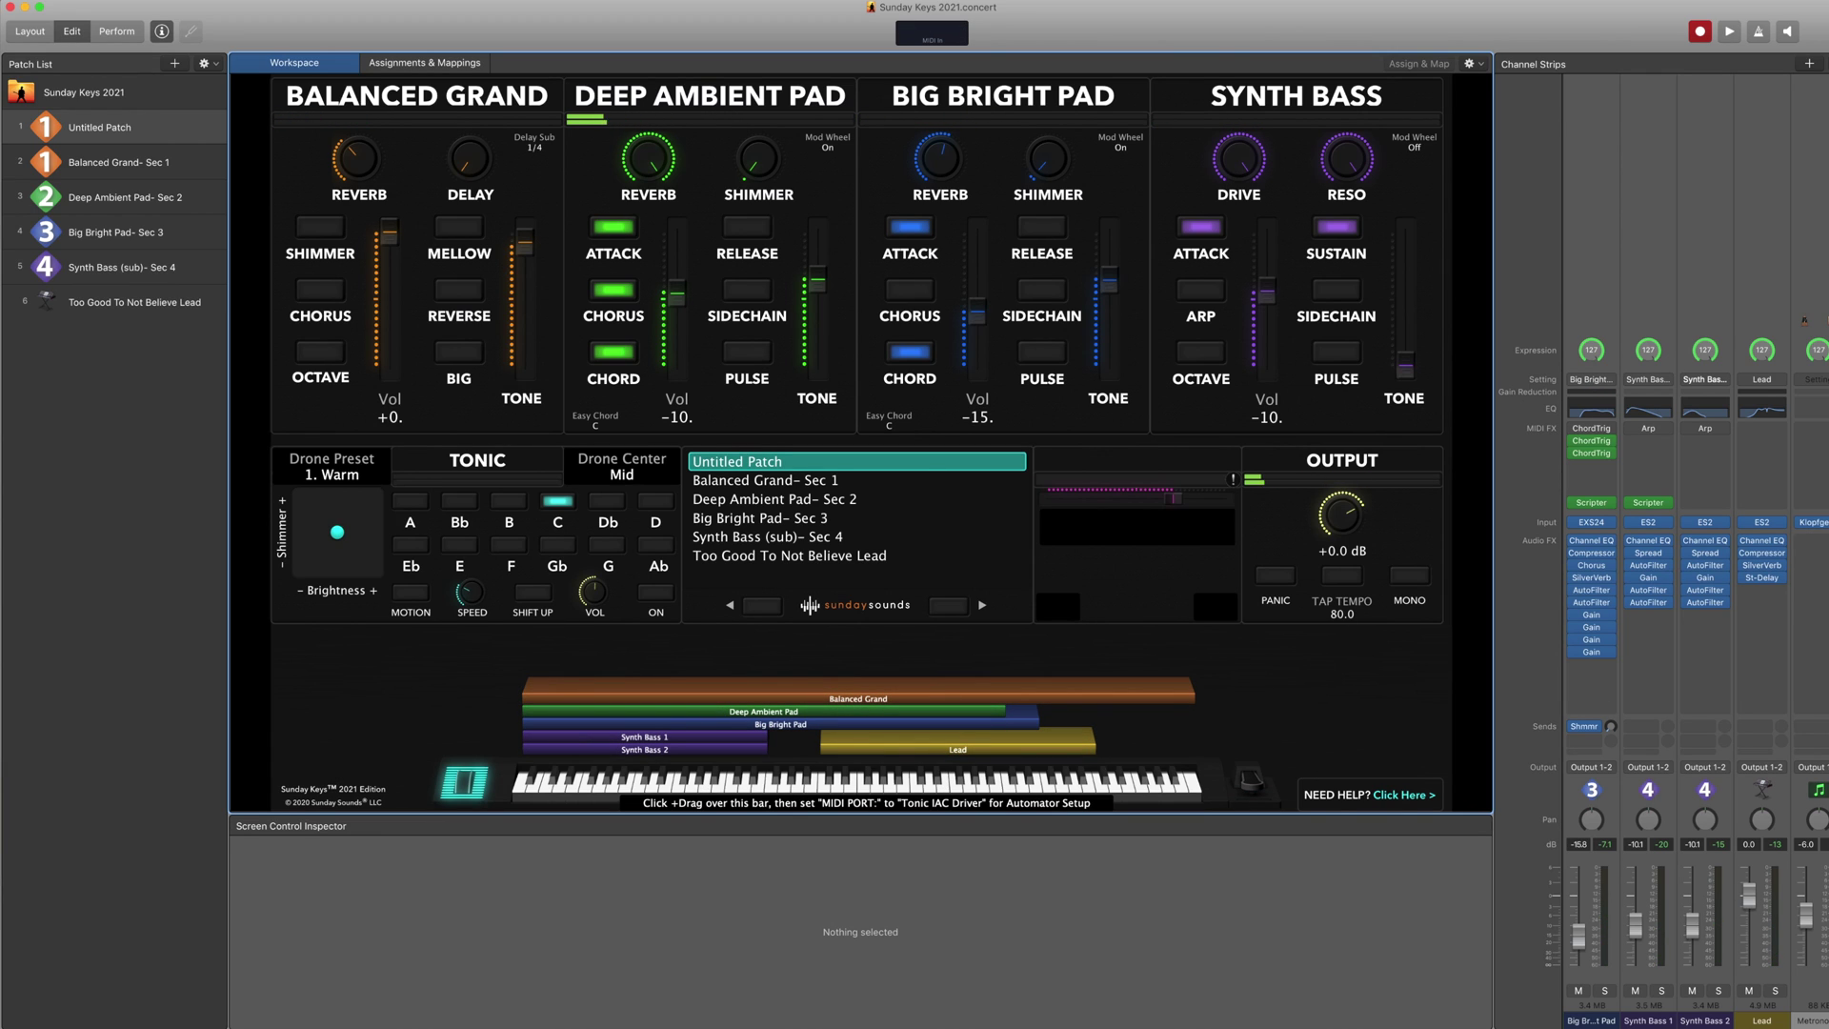
Insert a Gain plug-in after the Stereo Delay on the Lead channel strip and raise its gain to +6.4 dB
left_click(1772, 594)
left_click(1785, 663)
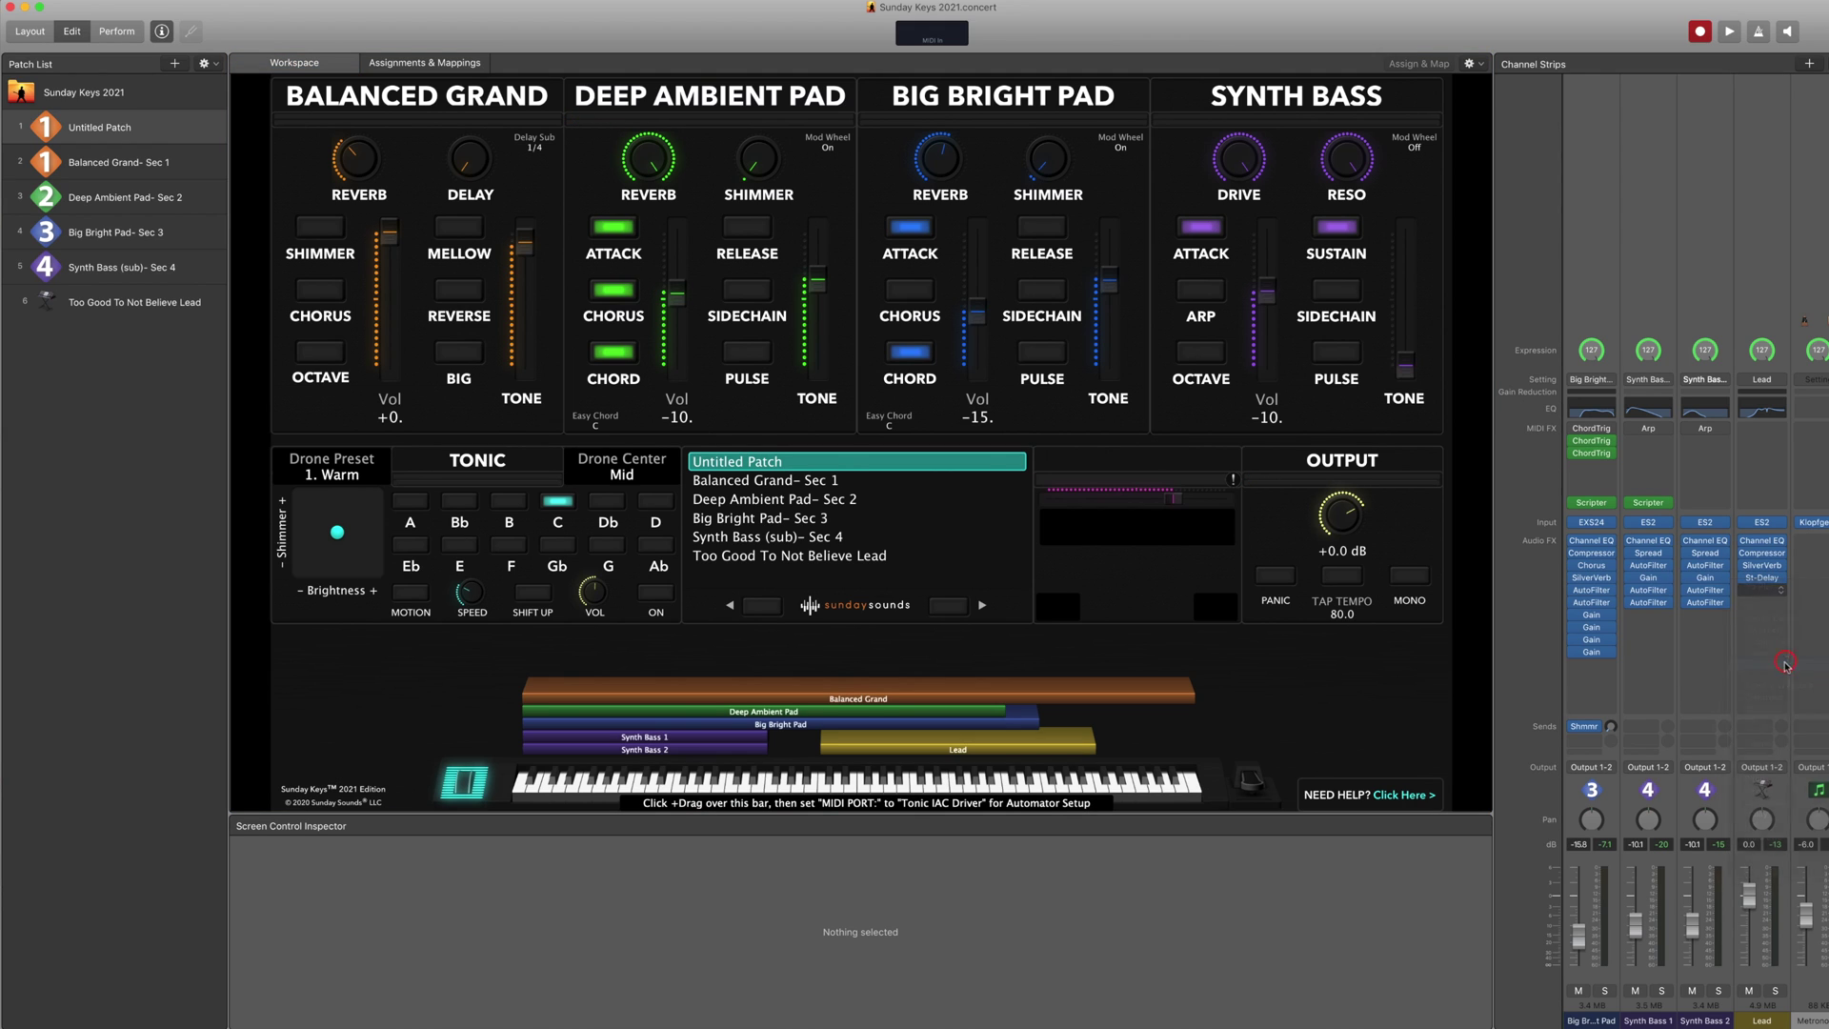
left_click_drag(61, 146, 60, 142)
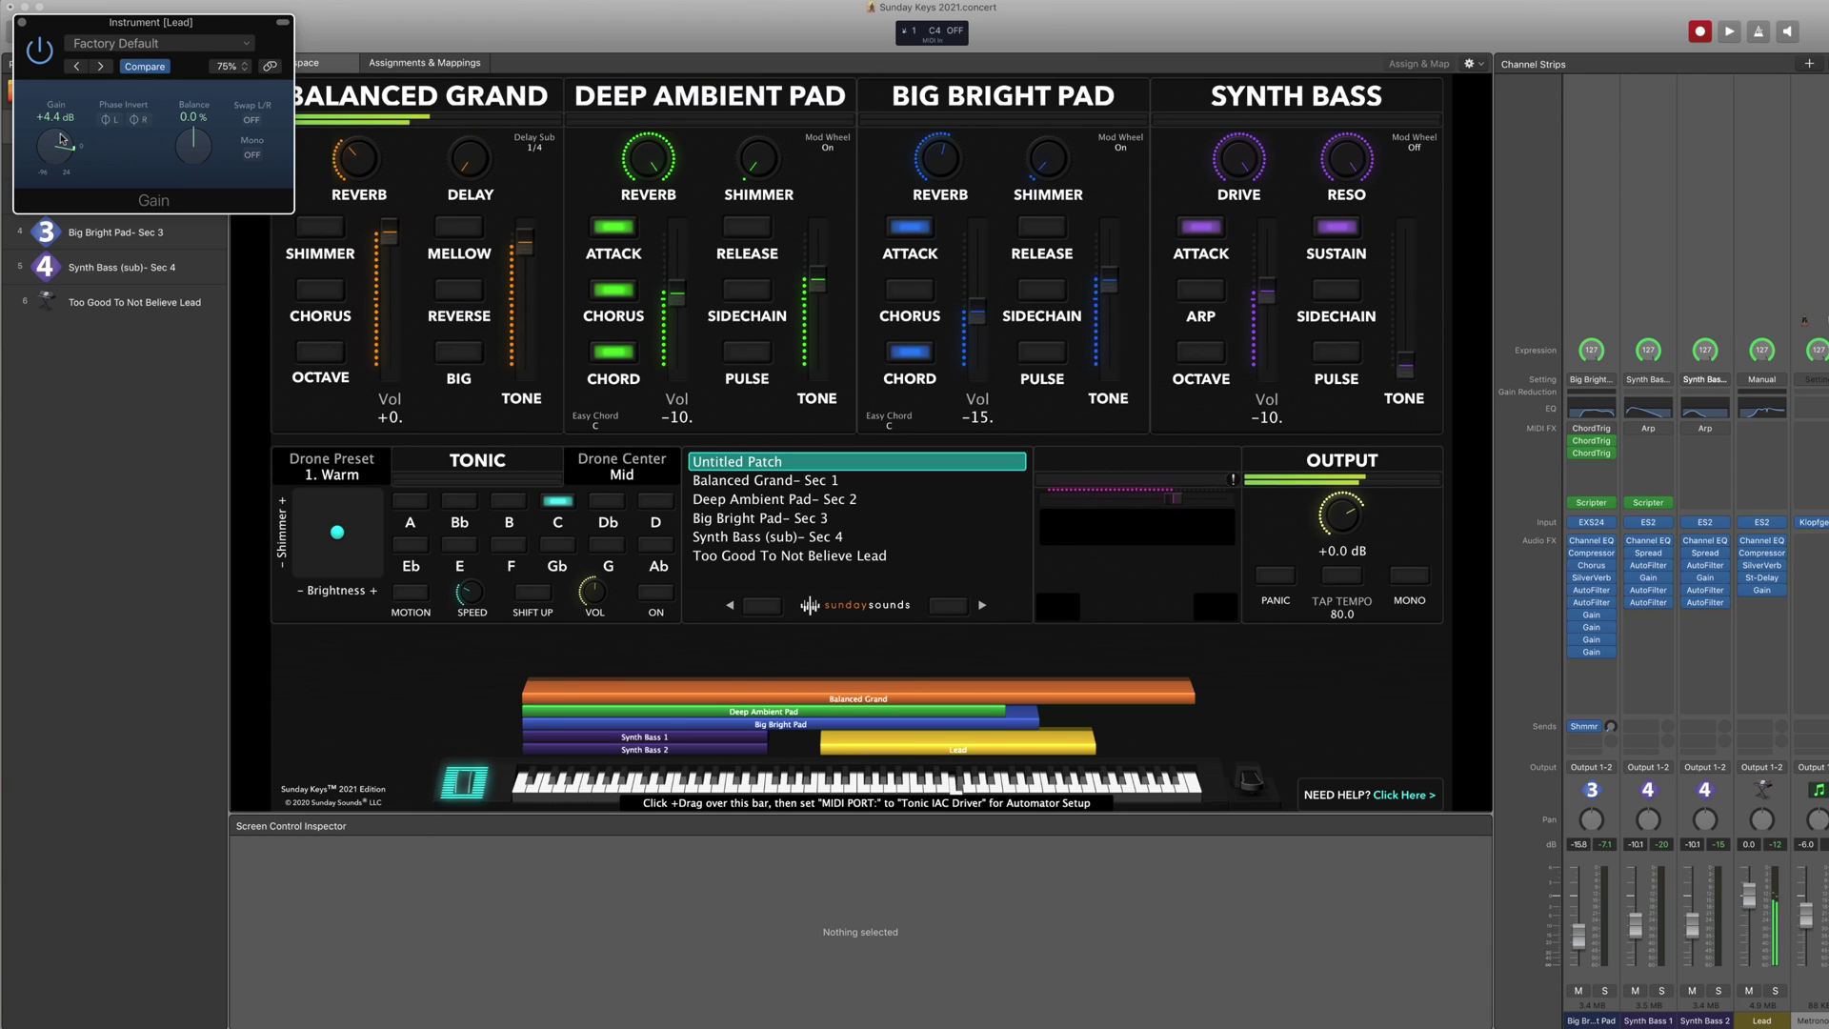
left_click_drag(61, 138, 62, 130)
left_click_drag(61, 130, 105, 149)
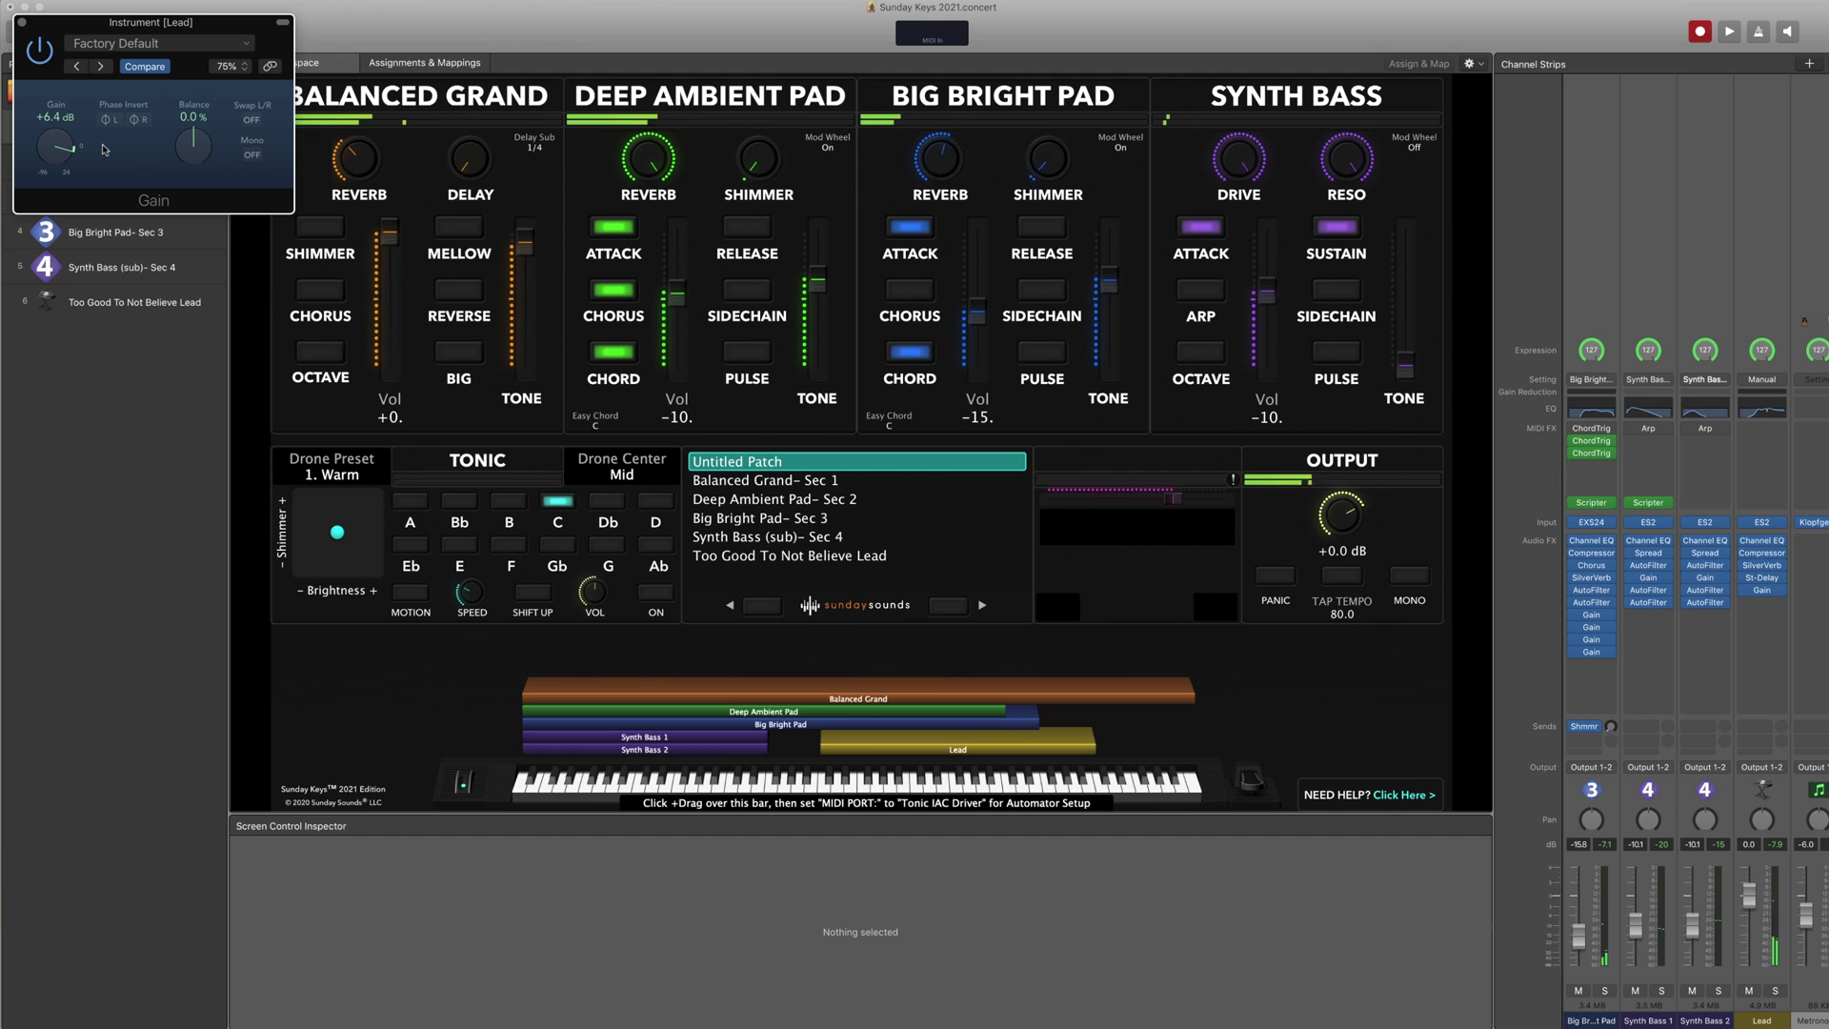
Fine-tune the Lead ES2's envelope 3 attack and set its first filter cutoff to about 0.56, closing both plug-in windows
left_click(1762, 522)
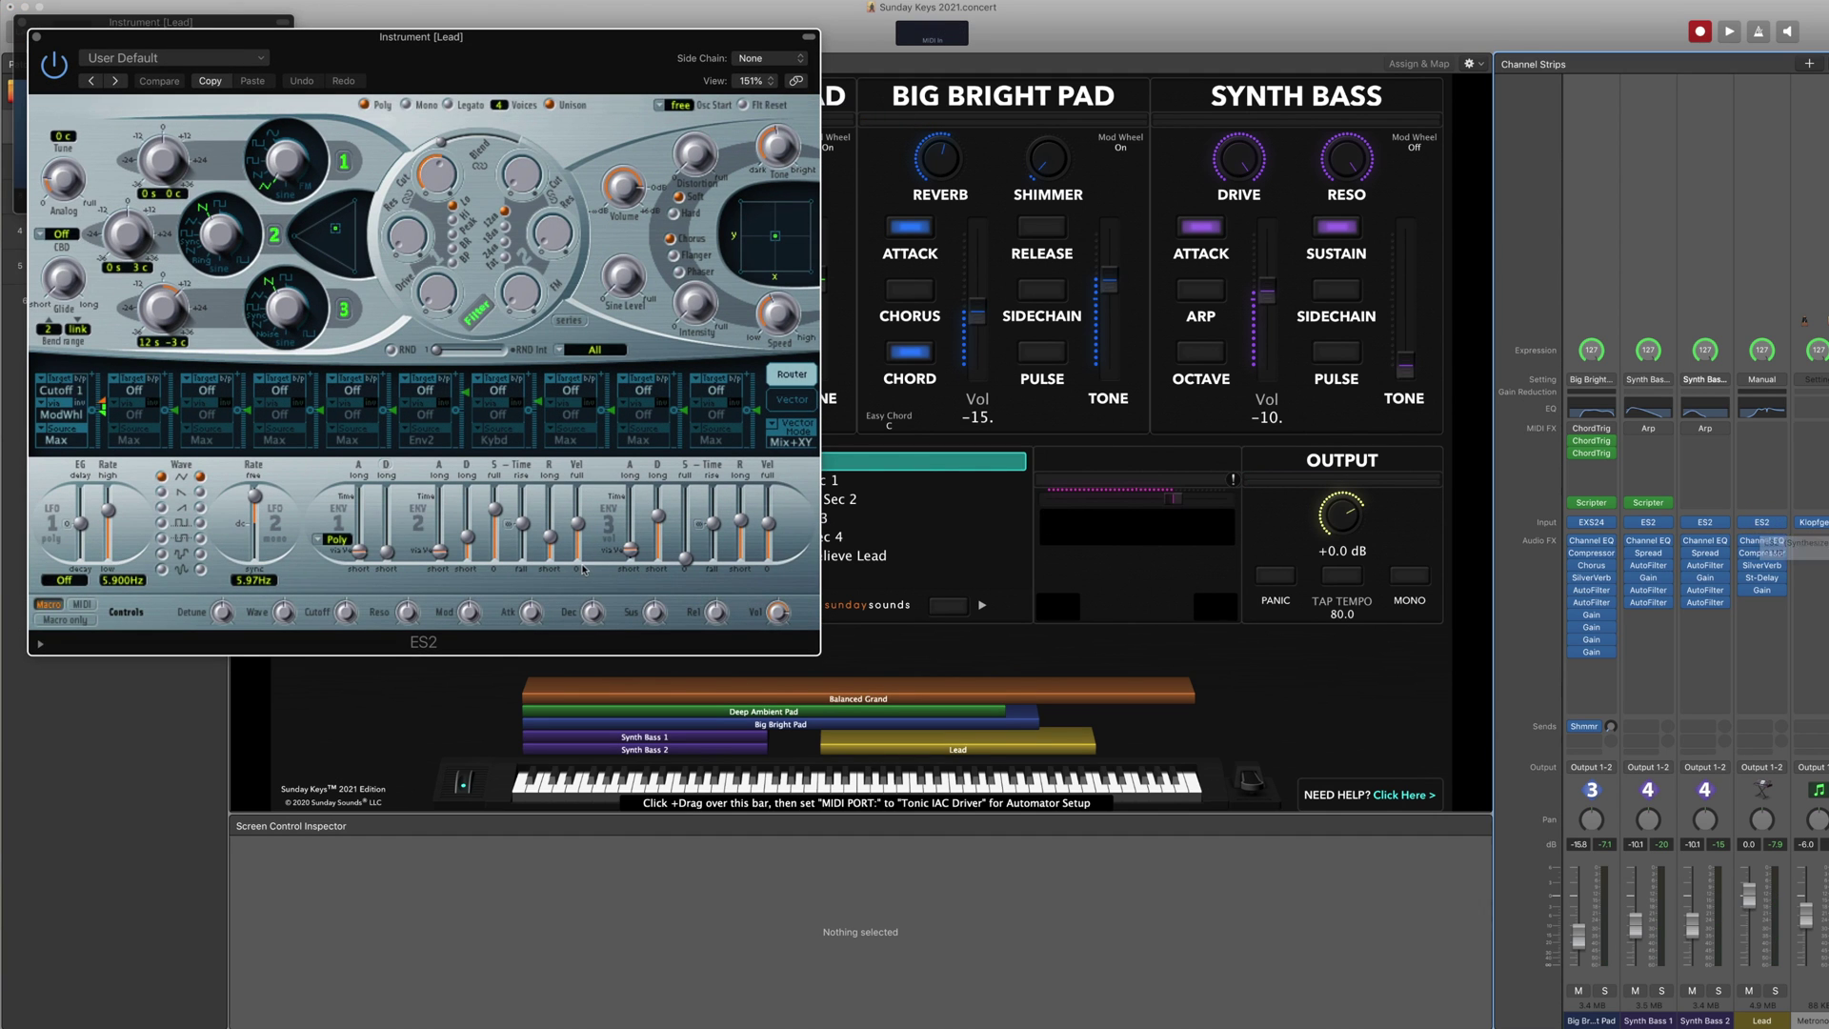
left_click(630, 550)
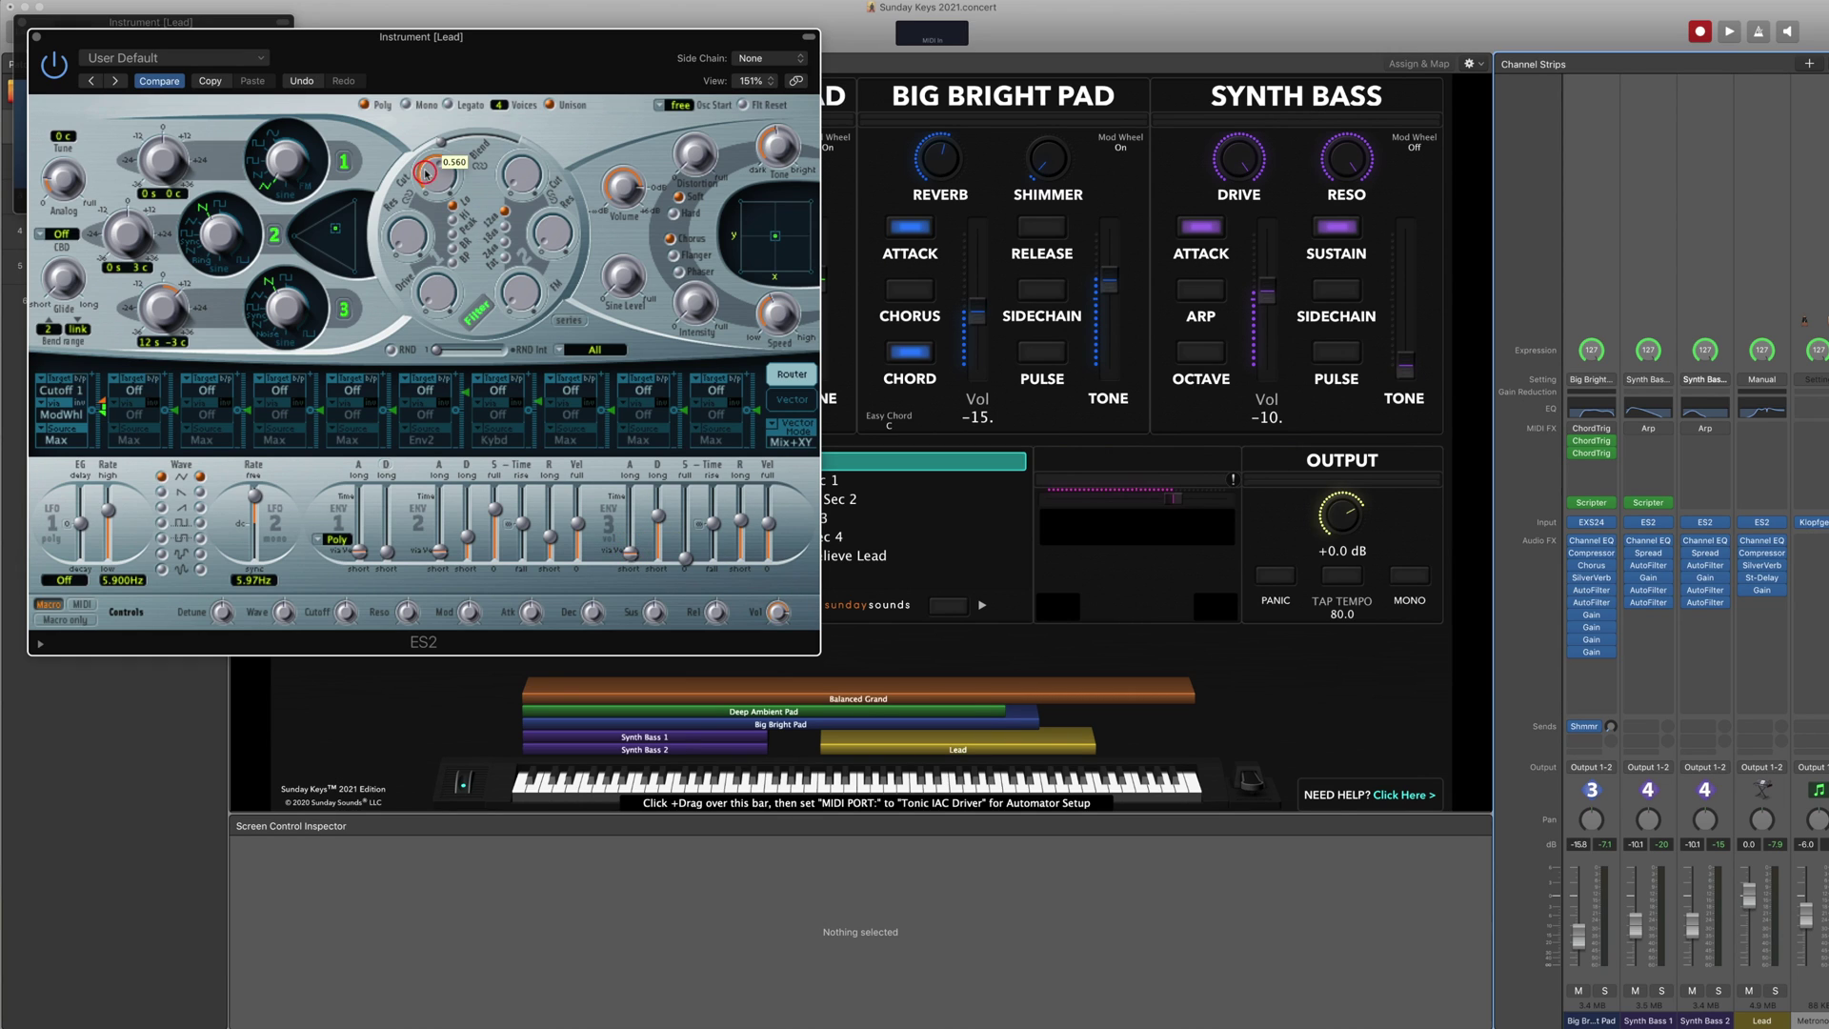
left_click_drag(425, 172, 426, 169)
left_click(35, 39)
left_click(22, 23)
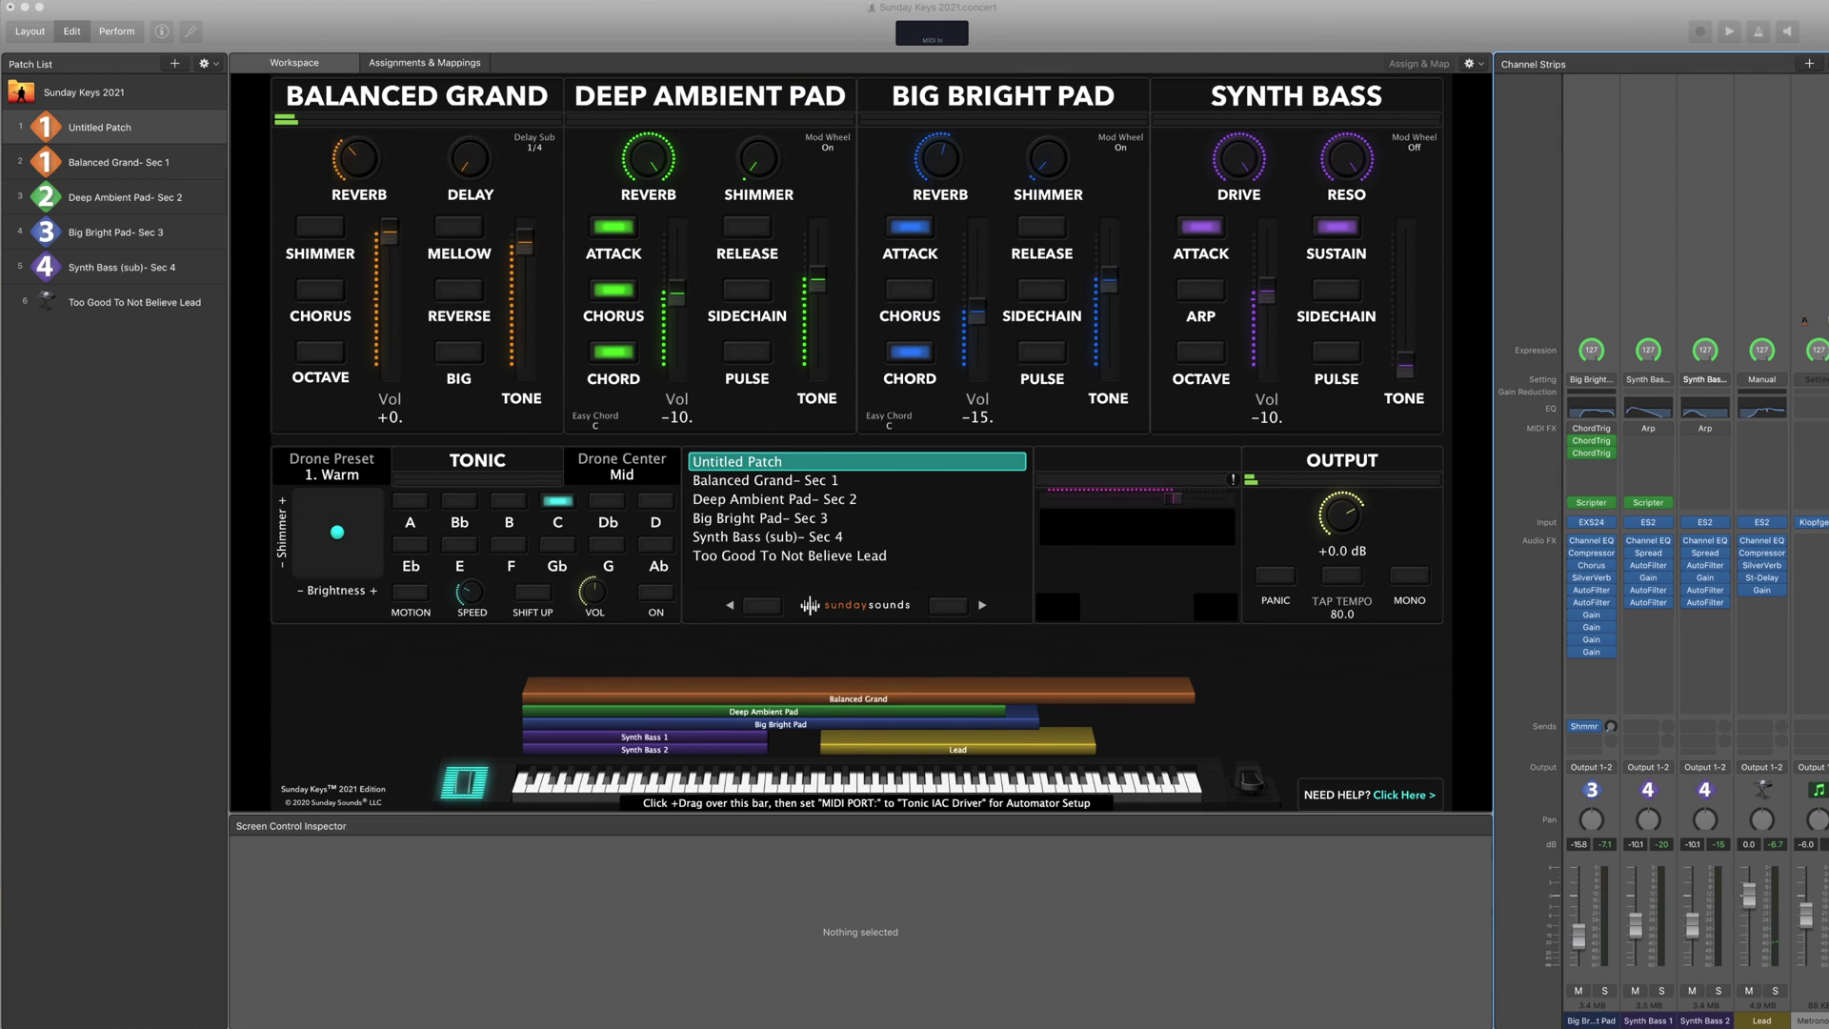
Insert a Chord Trigger MIDI effect on the Lead strip, teach it trigger keys in Multi mode, and close its window
left_click(1764, 435)
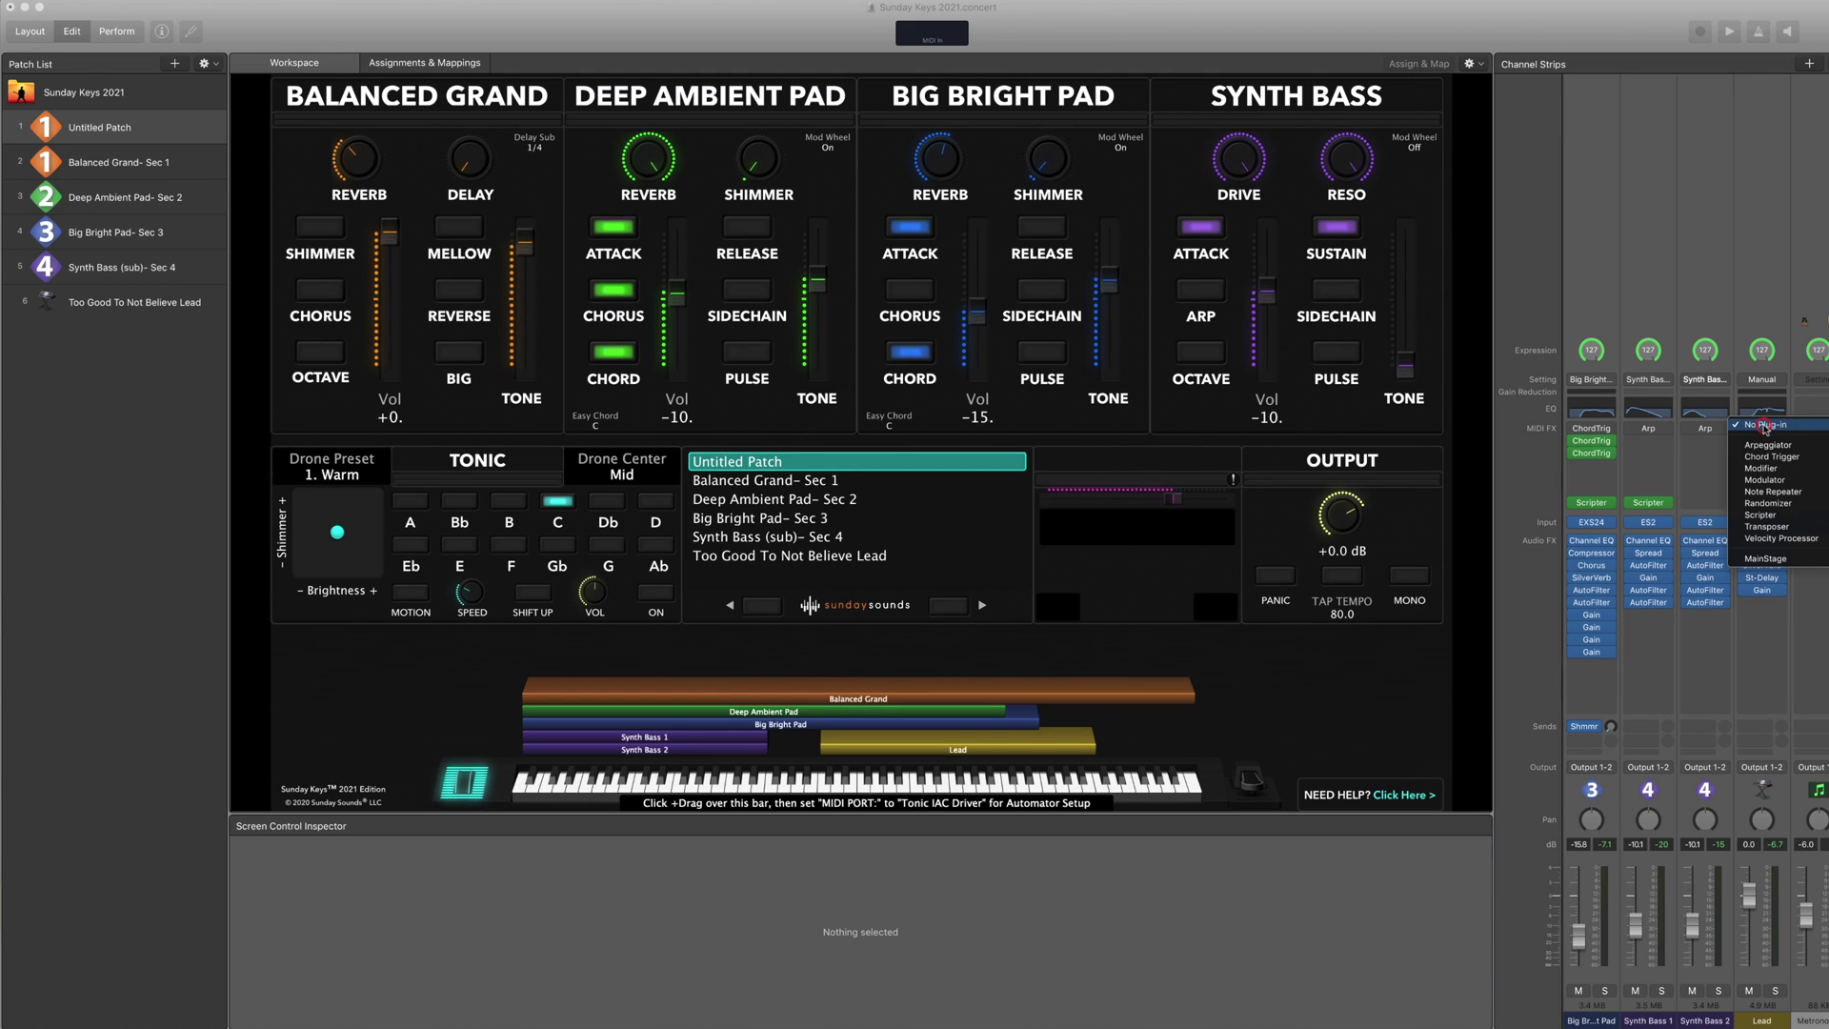
left_click(1788, 463)
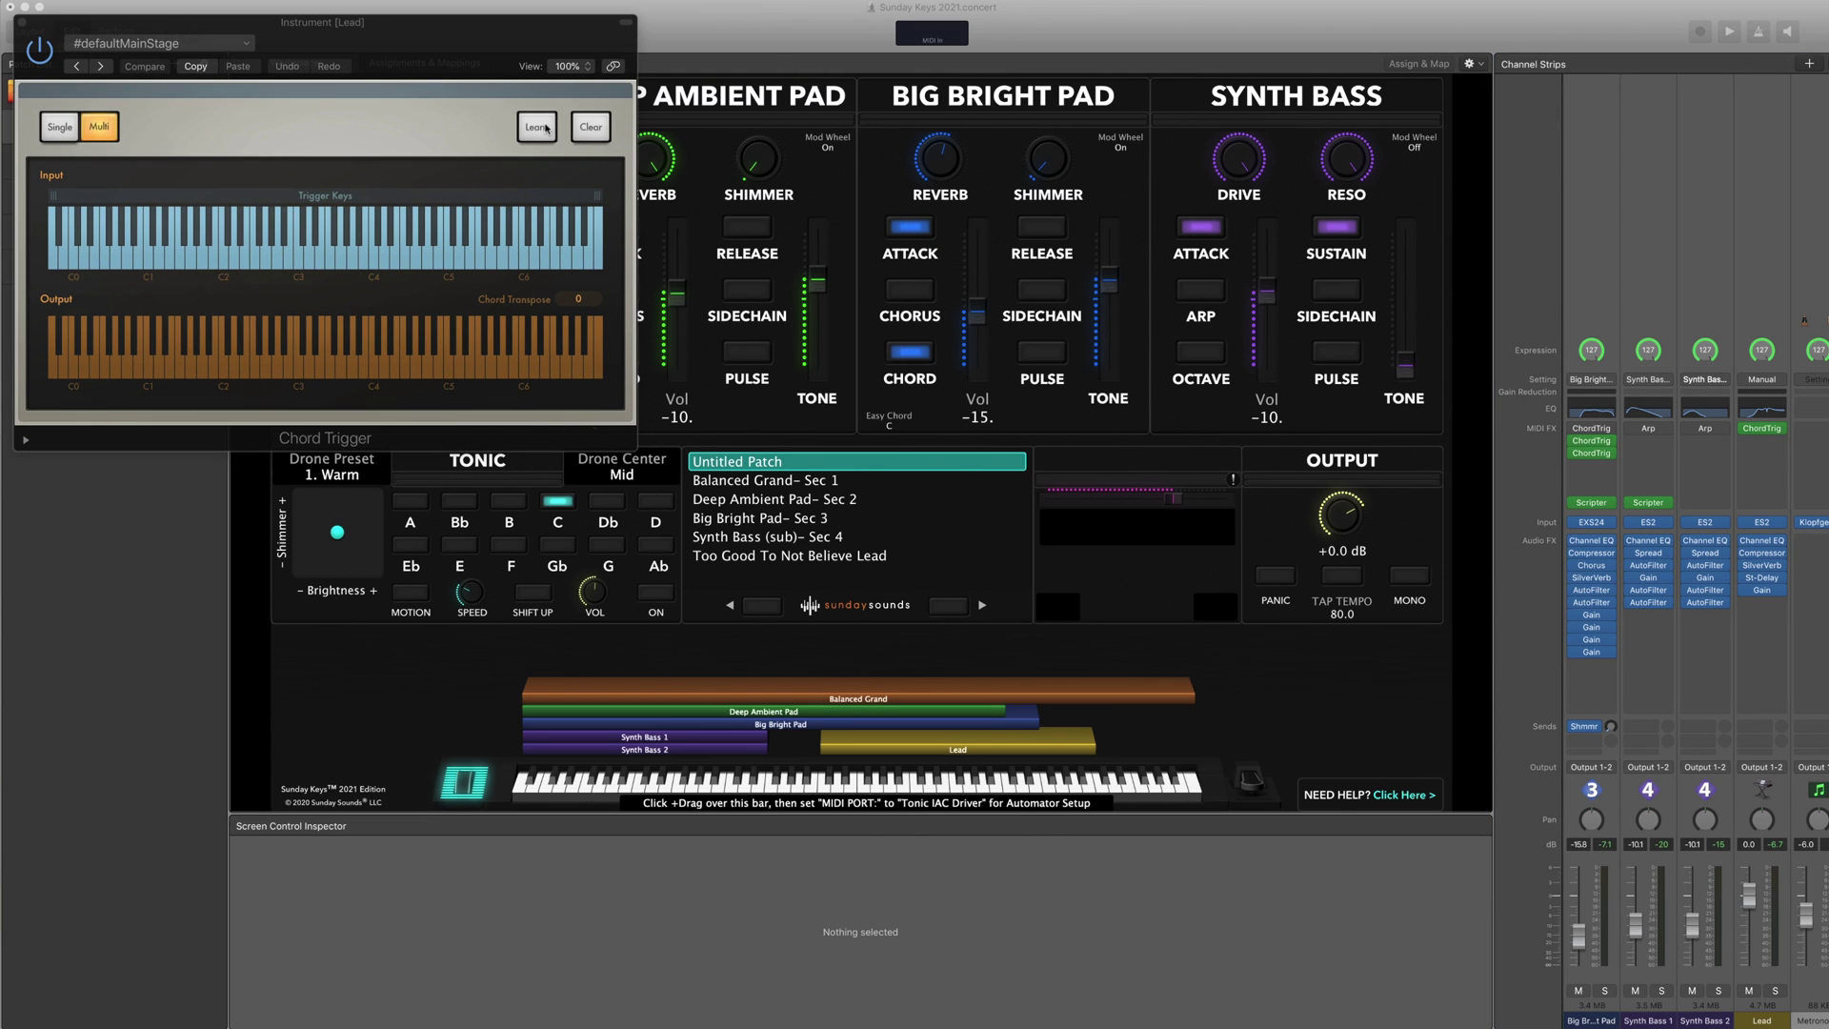
left_click(536, 127)
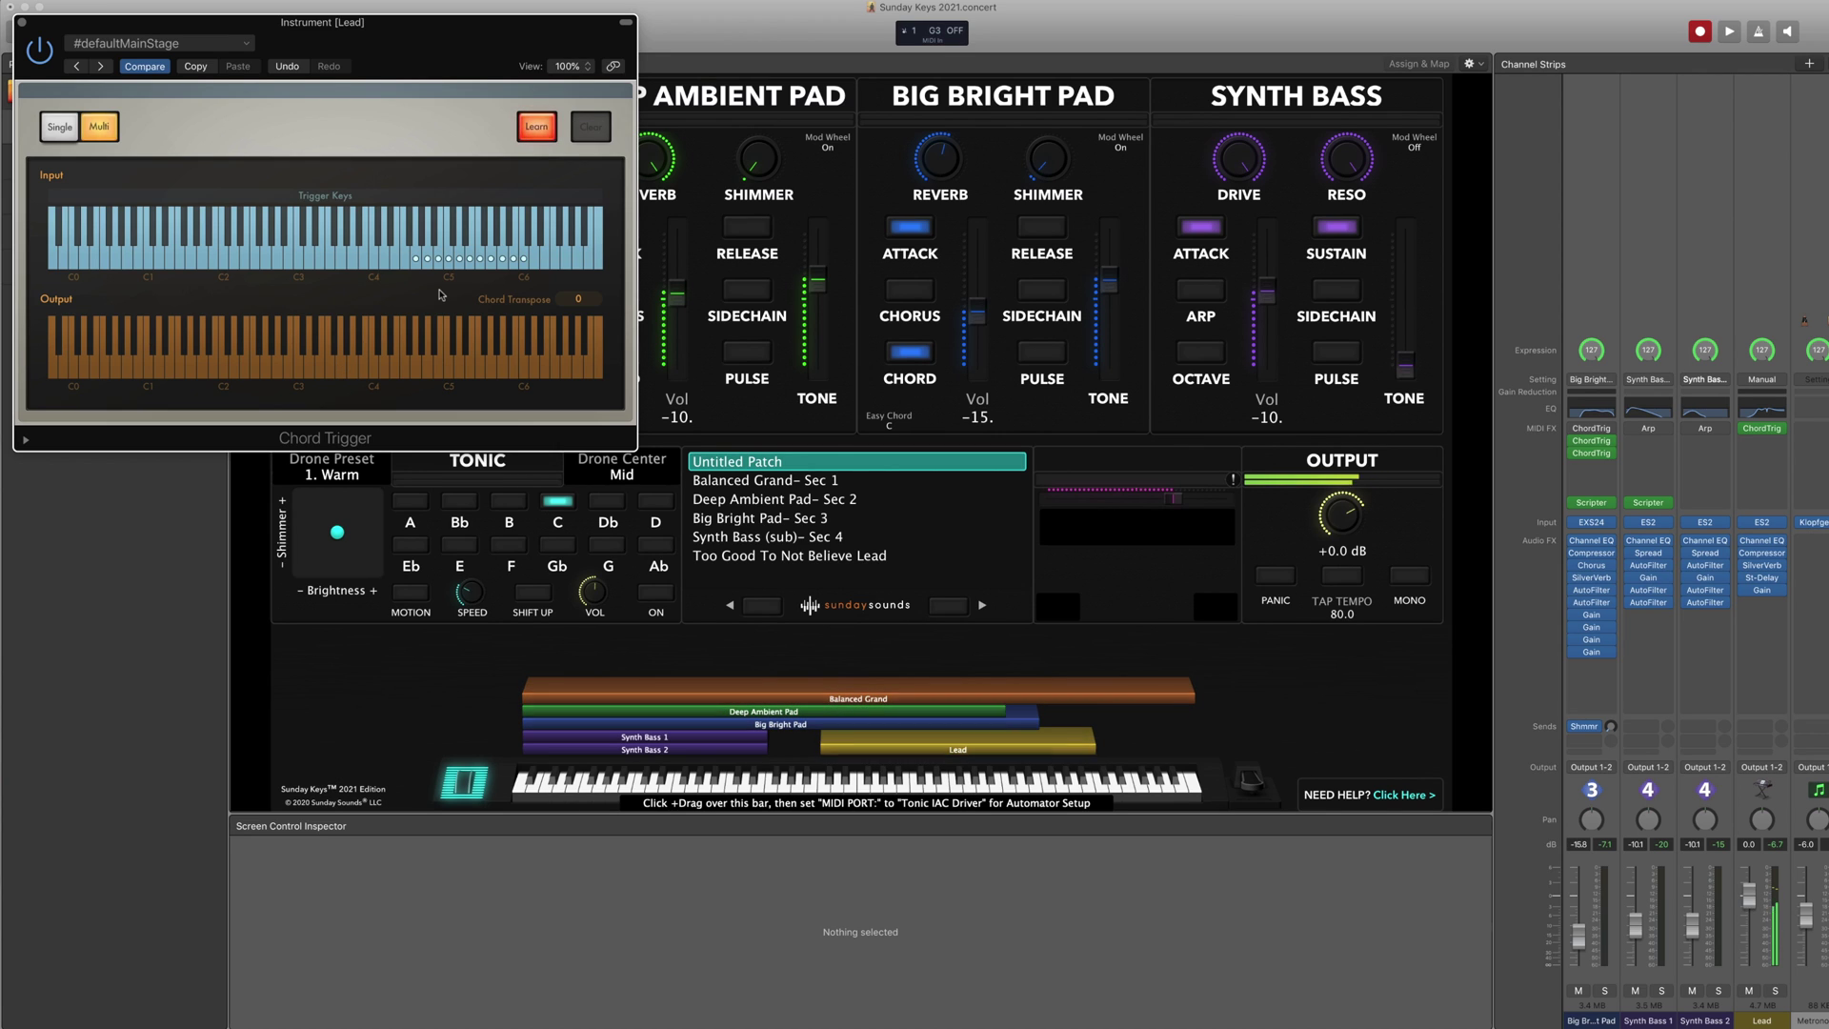
left_click(538, 127)
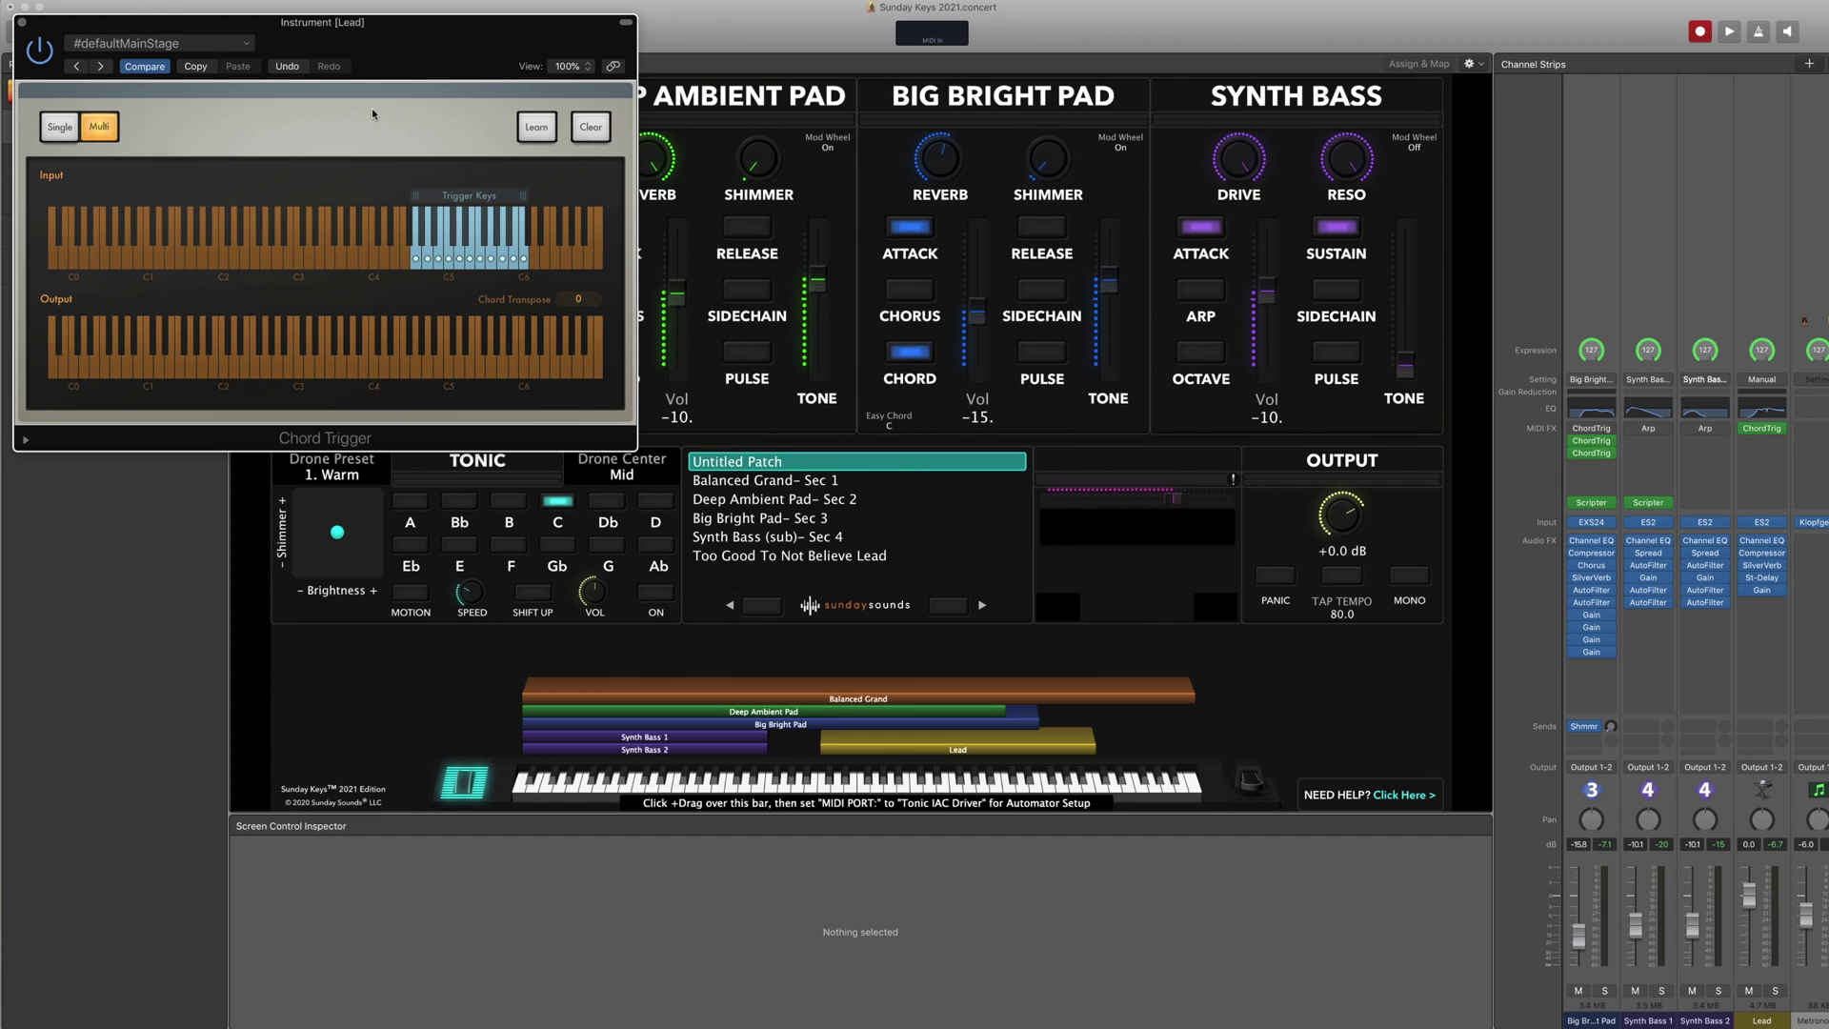
key("super+w")
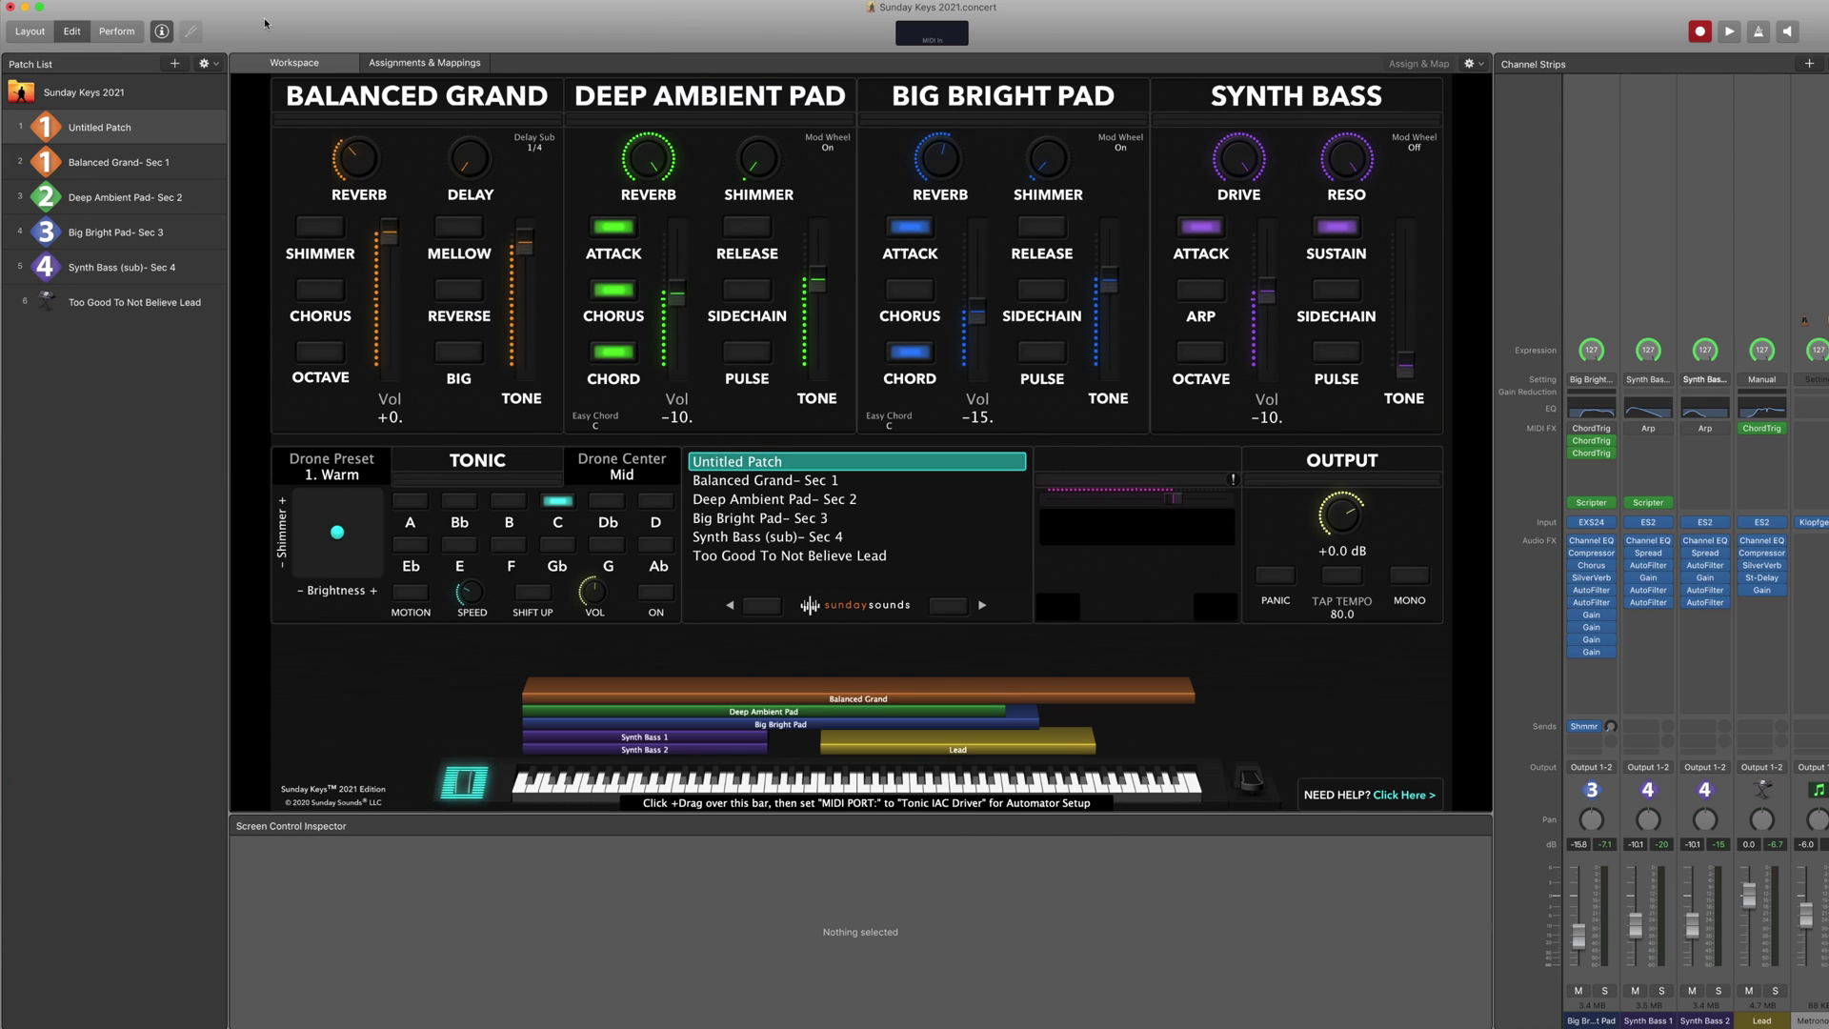